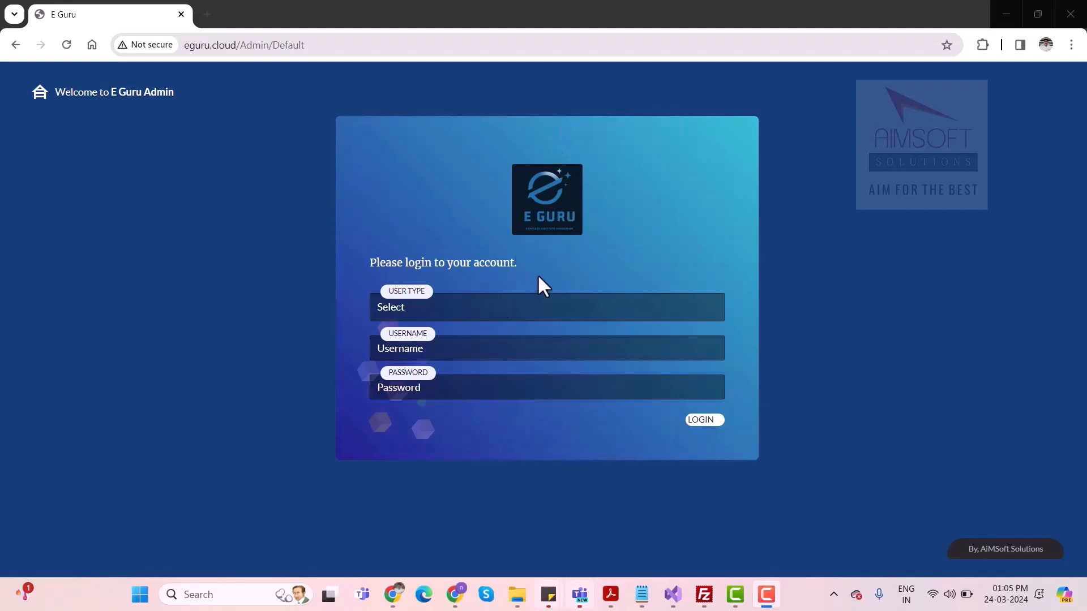
# Show the available user types on the admin login form
pyautogui.click(522, 313)
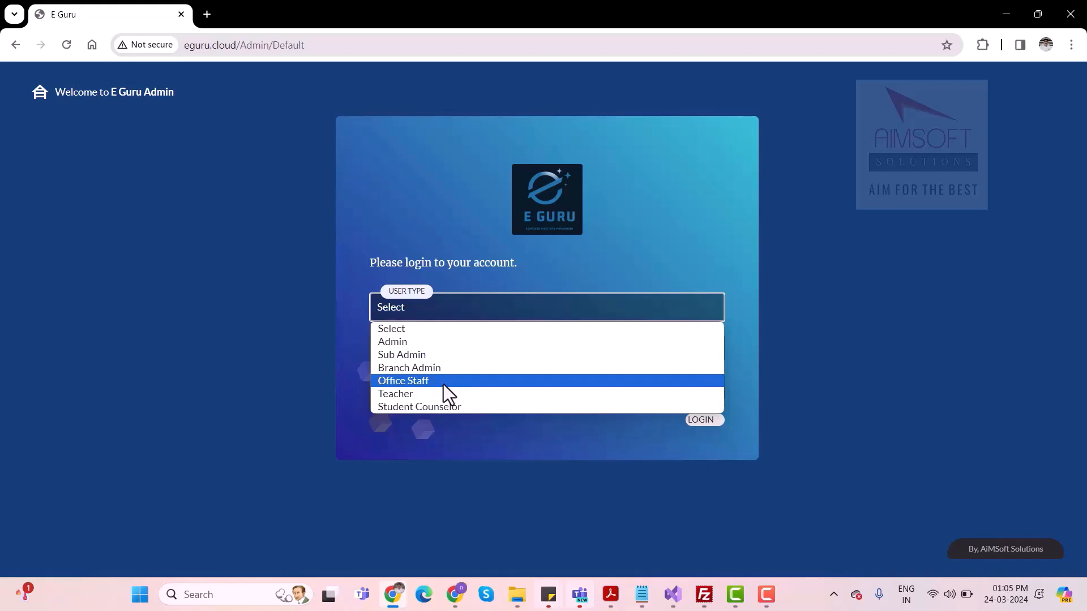
pyautogui.press('F9')
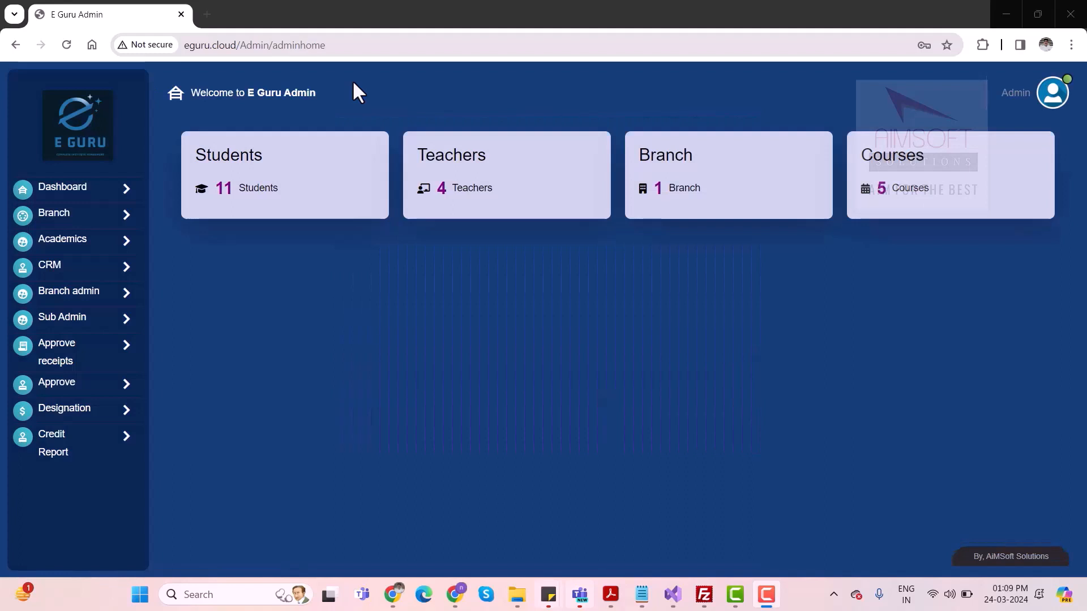
# View the Add Branch form and the list of existing branches
pyautogui.click(77, 222)
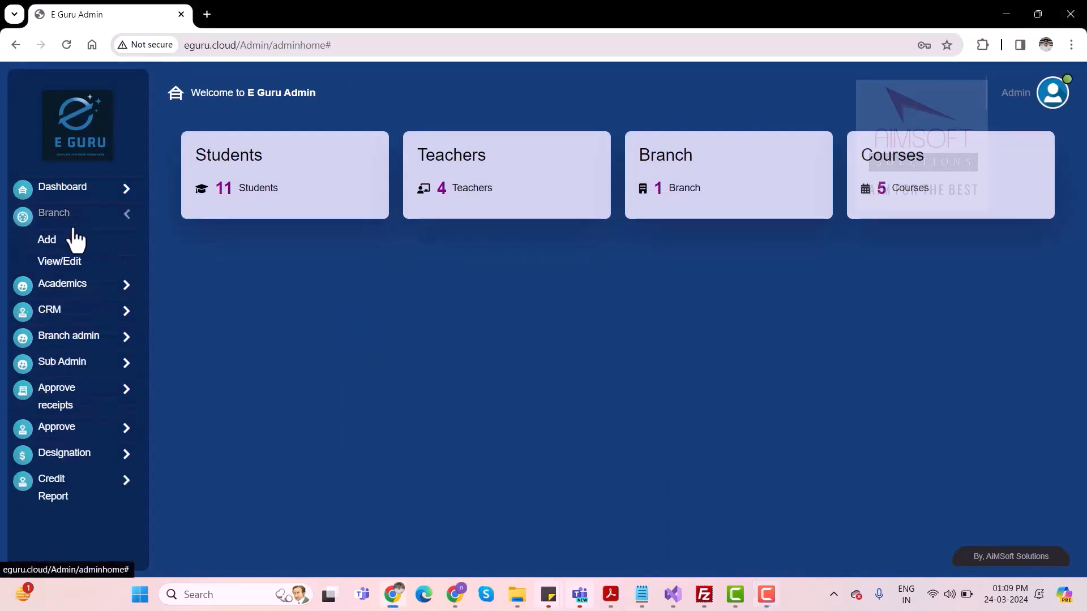
pyautogui.click(47, 240)
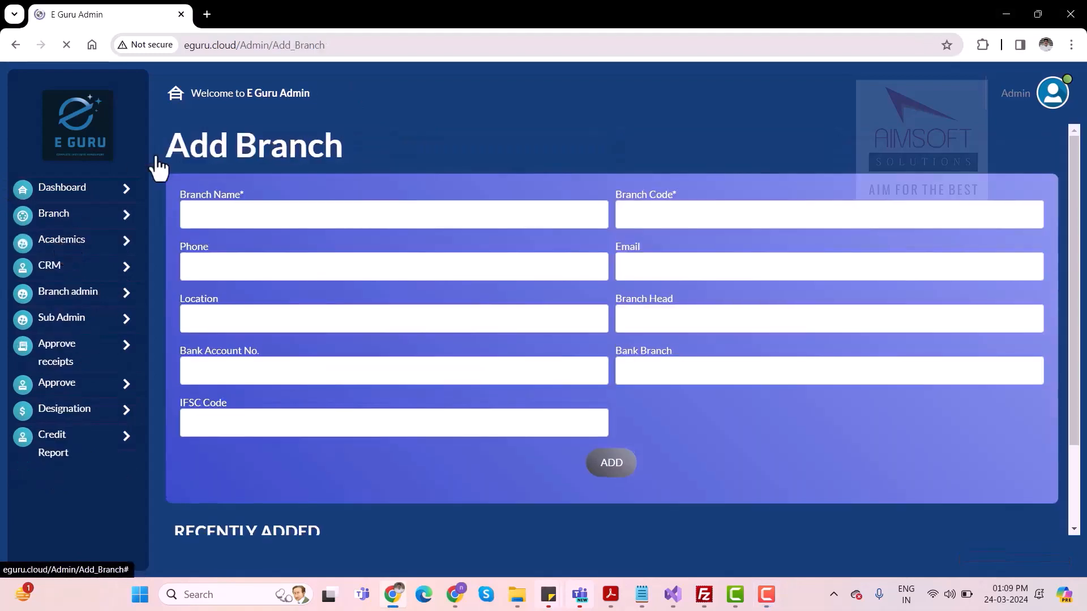
pyautogui.click(116, 217)
pyautogui.click(77, 263)
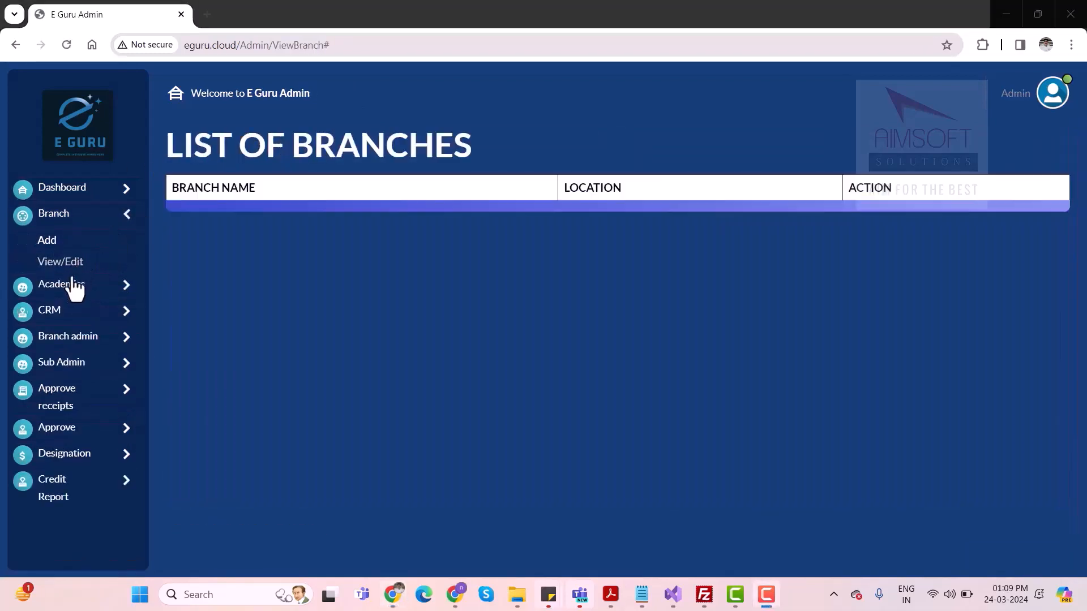
# Open the Departments page under Academics and view the CRM options
pyautogui.click(67, 287)
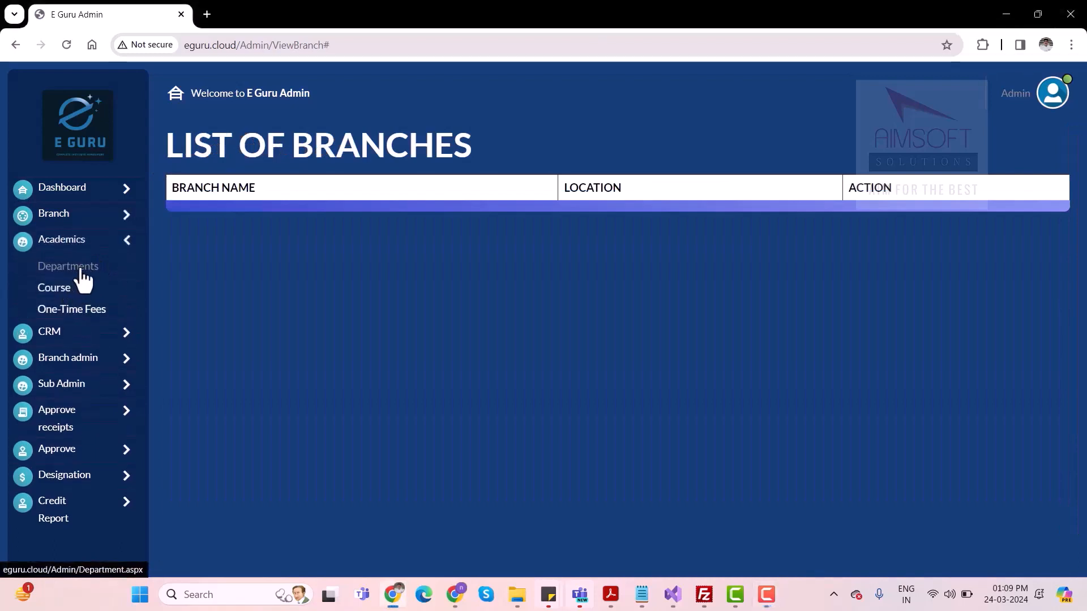
pyautogui.click(83, 272)
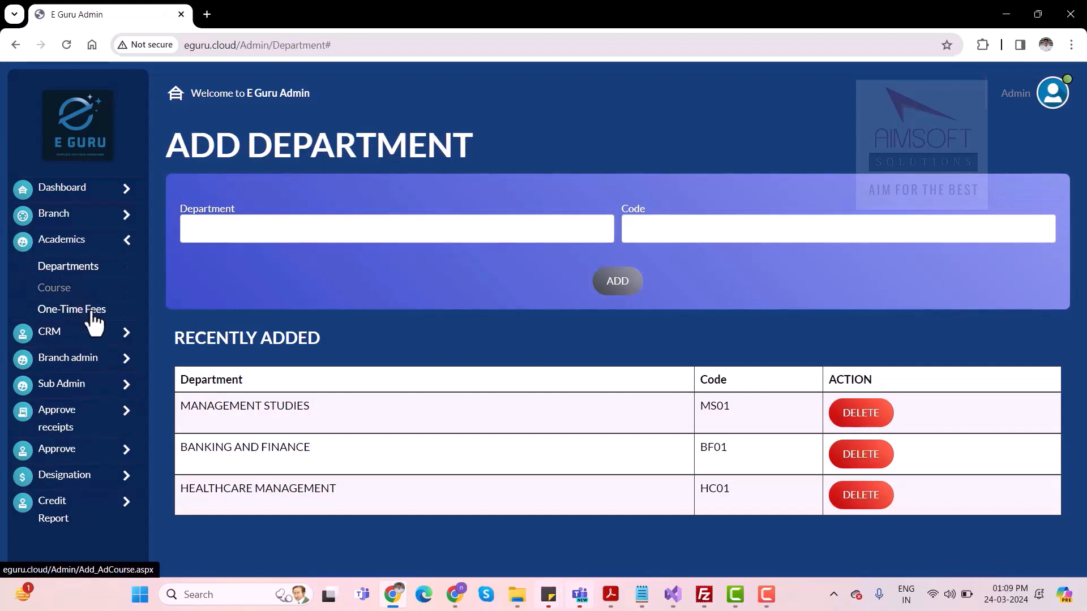
pyautogui.click(79, 333)
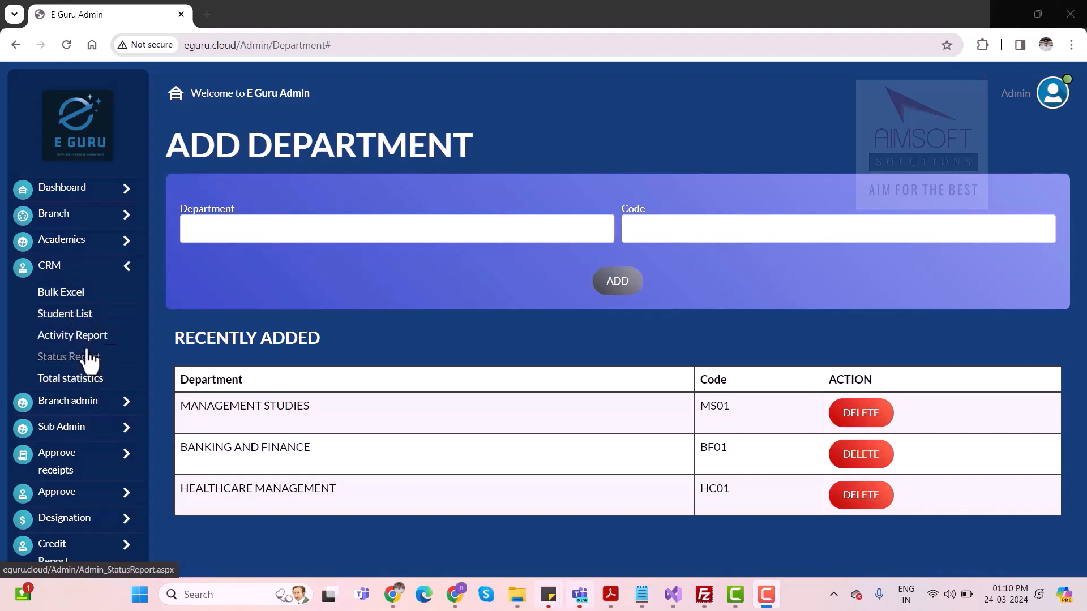
# Look through the branch admin and receipt approval options, the office staff approval list and the credit report
pyautogui.click(70, 400)
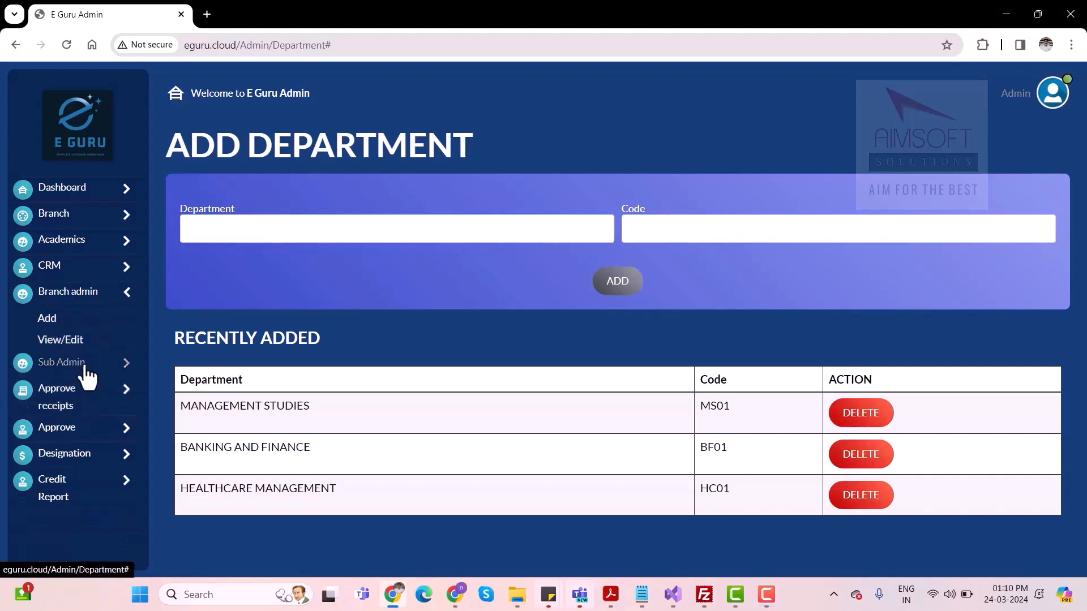
pyautogui.click(93, 399)
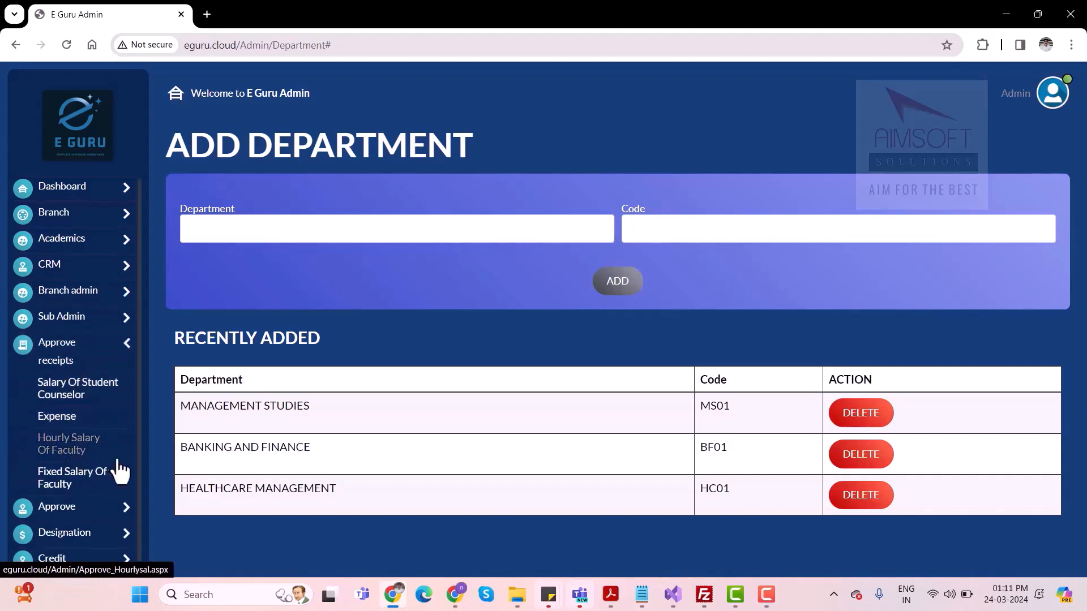
pyautogui.click(80, 512)
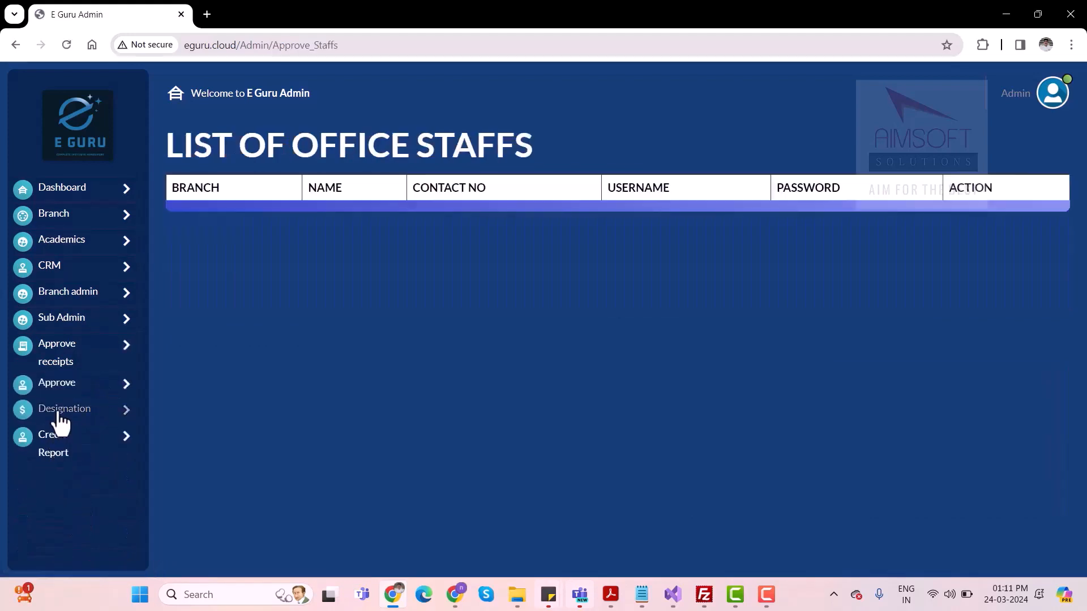
pyautogui.click(56, 452)
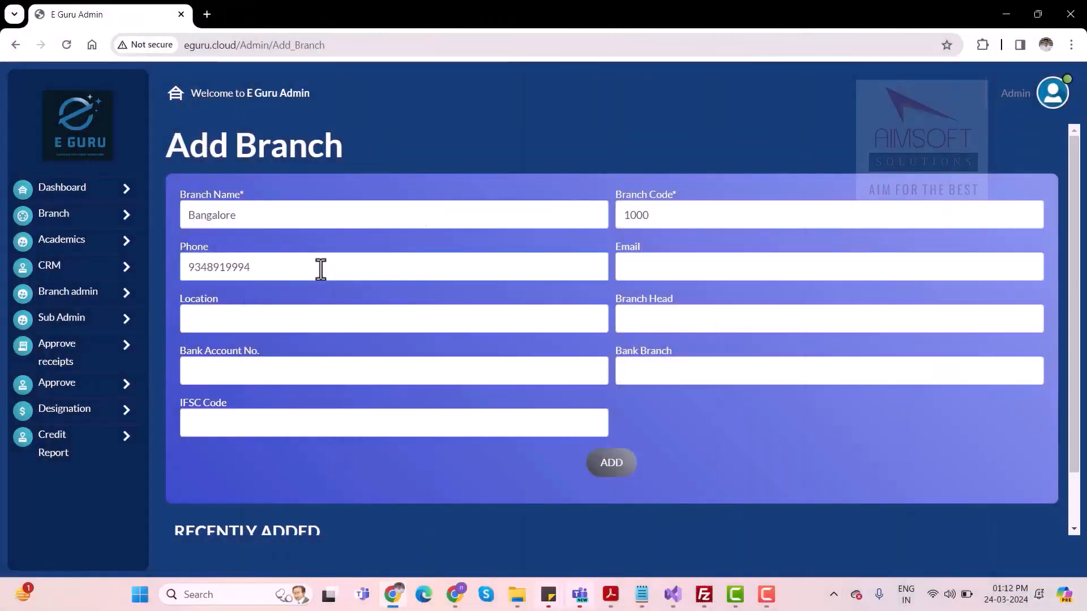
# Enter the contact email for the Bangalore branch in the Add Branch form
pyautogui.click(656, 271)
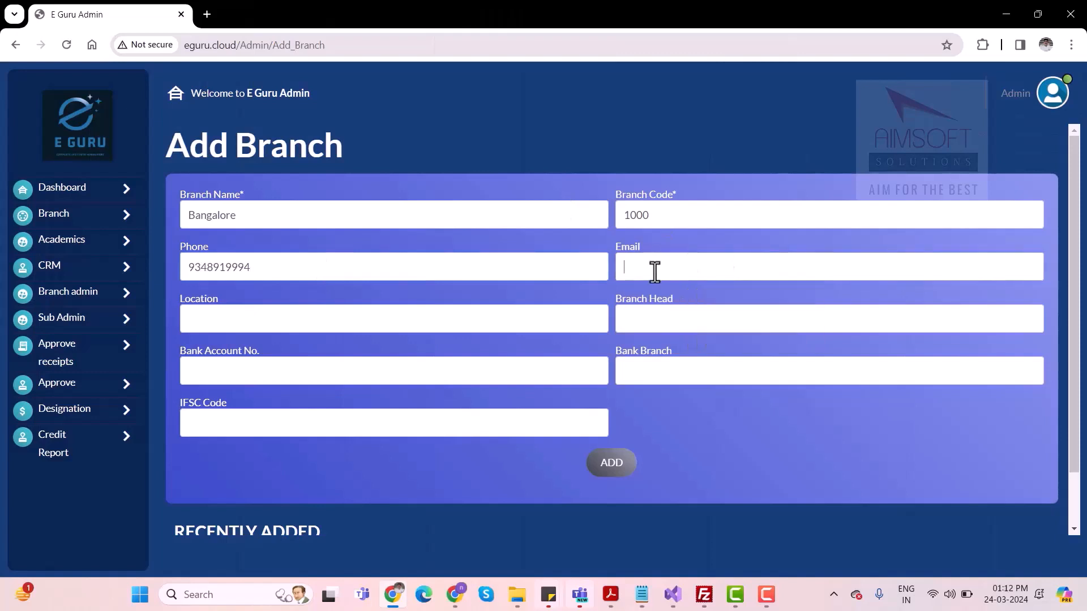
pyautogui.write('info')
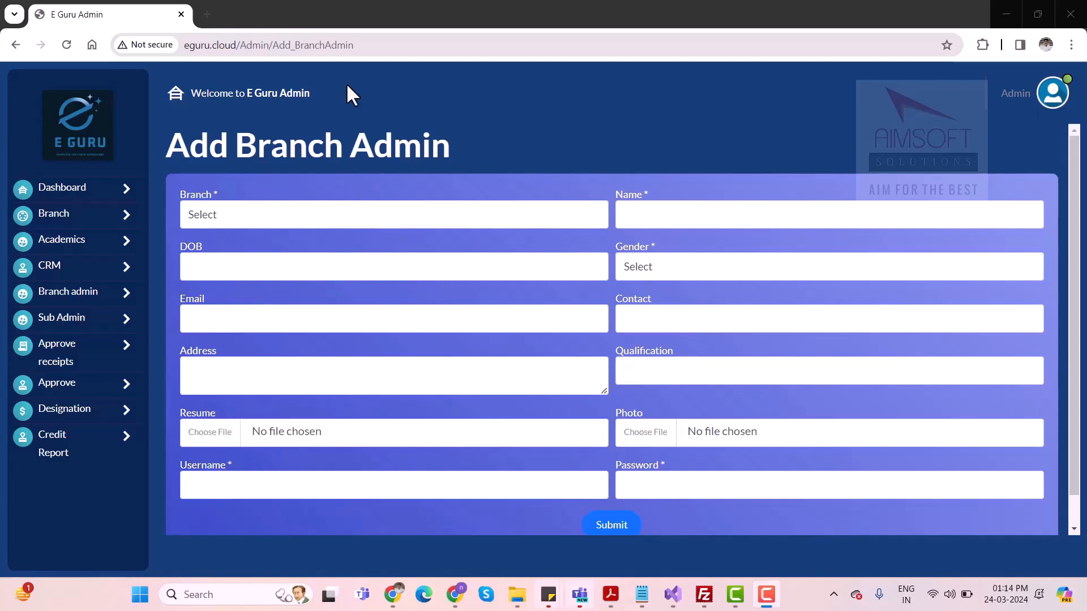
# Select Bangalore as the branch, fill in the new branch admin's name and details, and submit the form
pyautogui.click(271, 218)
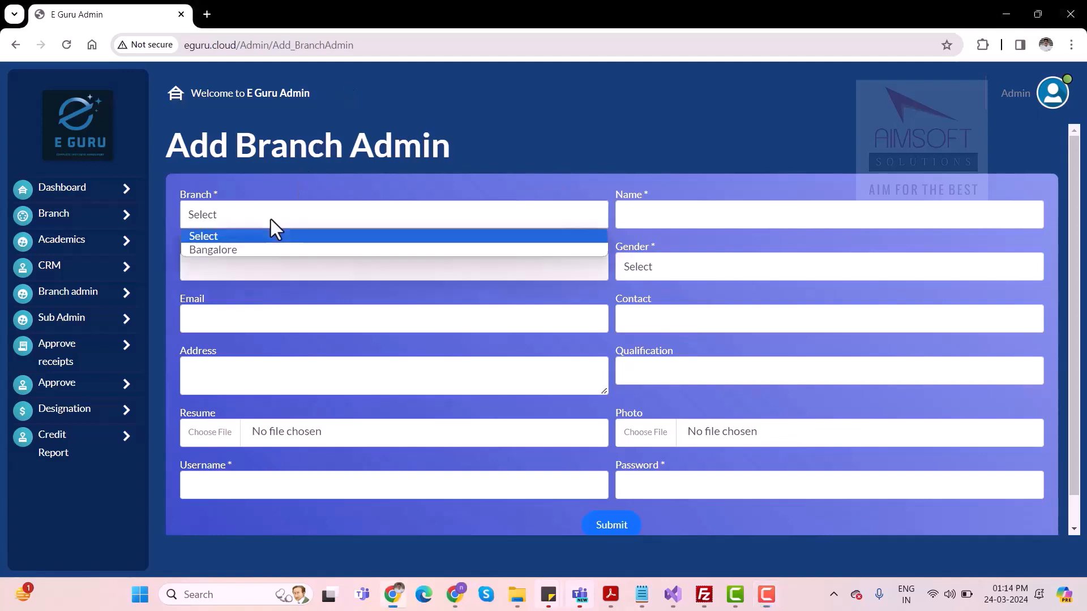
pyautogui.click(231, 250)
pyautogui.click(642, 215)
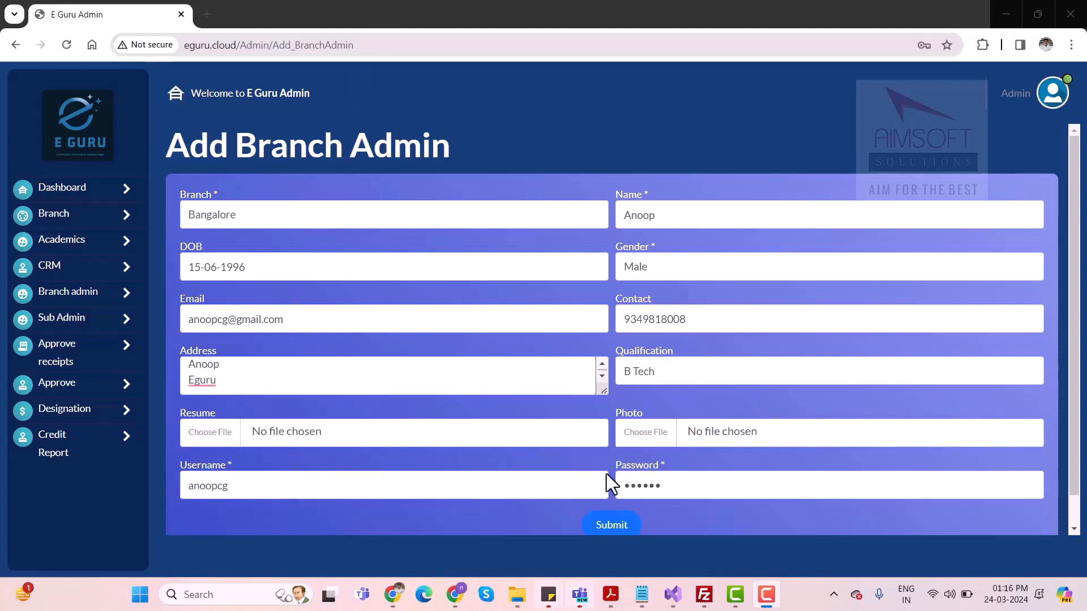
pyautogui.click(617, 529)
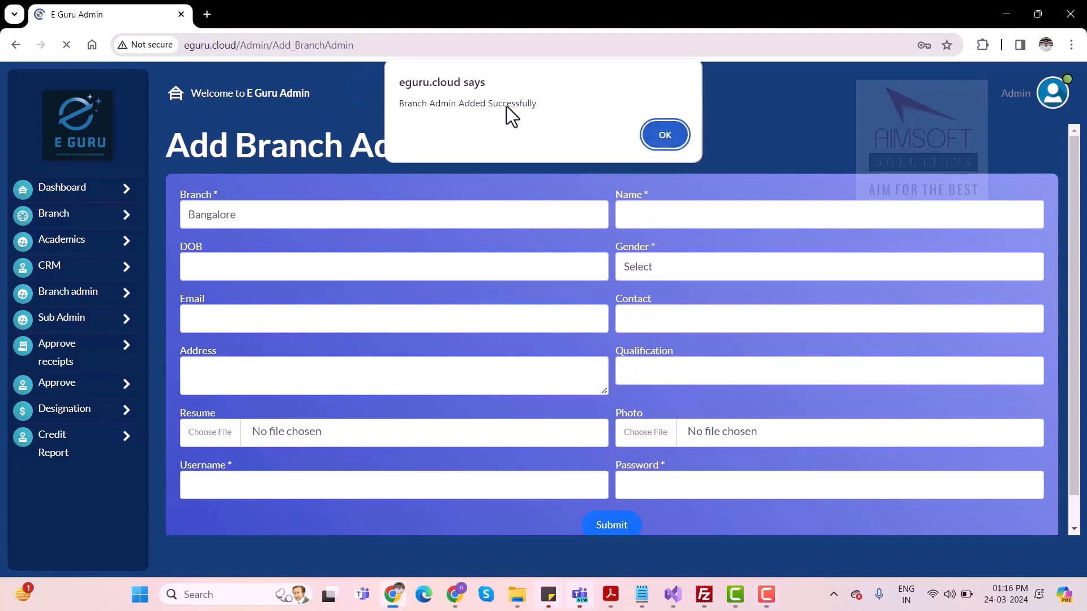
pyautogui.press('Return')
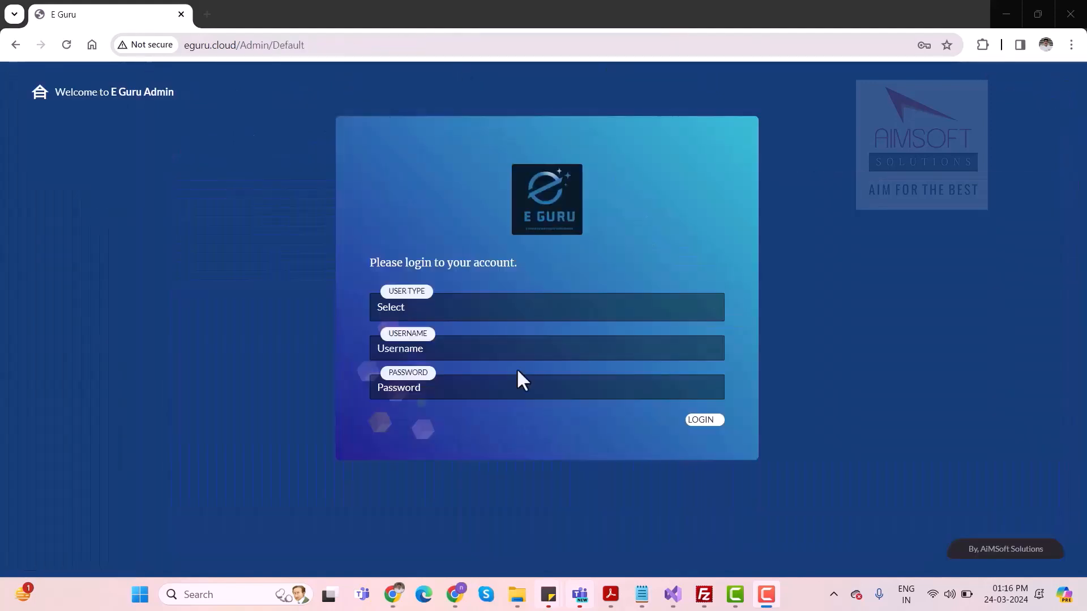
# Choose Branch Admin as the user type for logging in
pyautogui.click(481, 308)
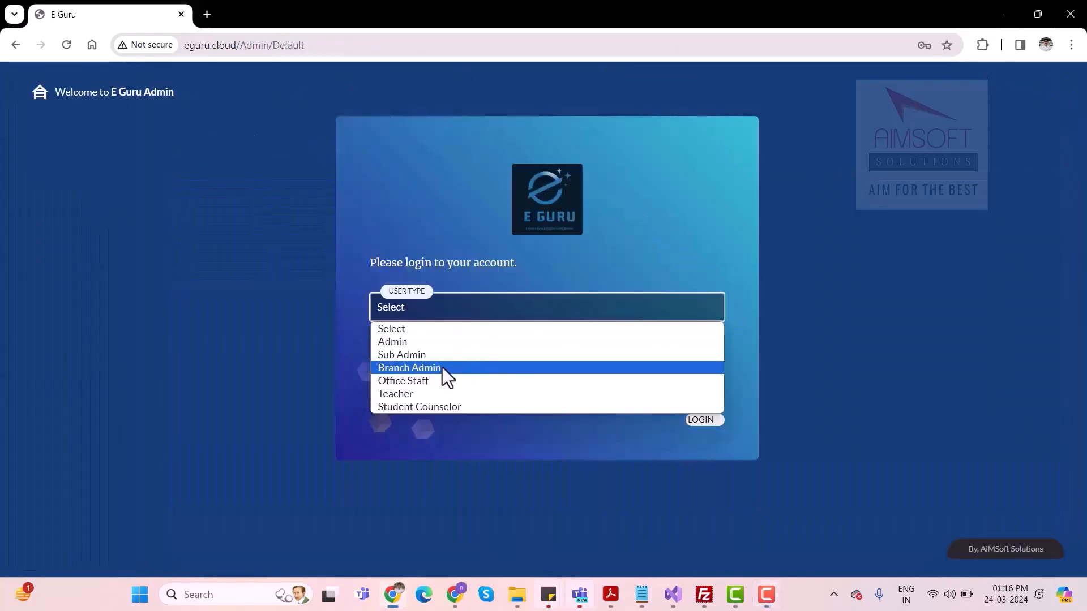
pyautogui.click(443, 368)
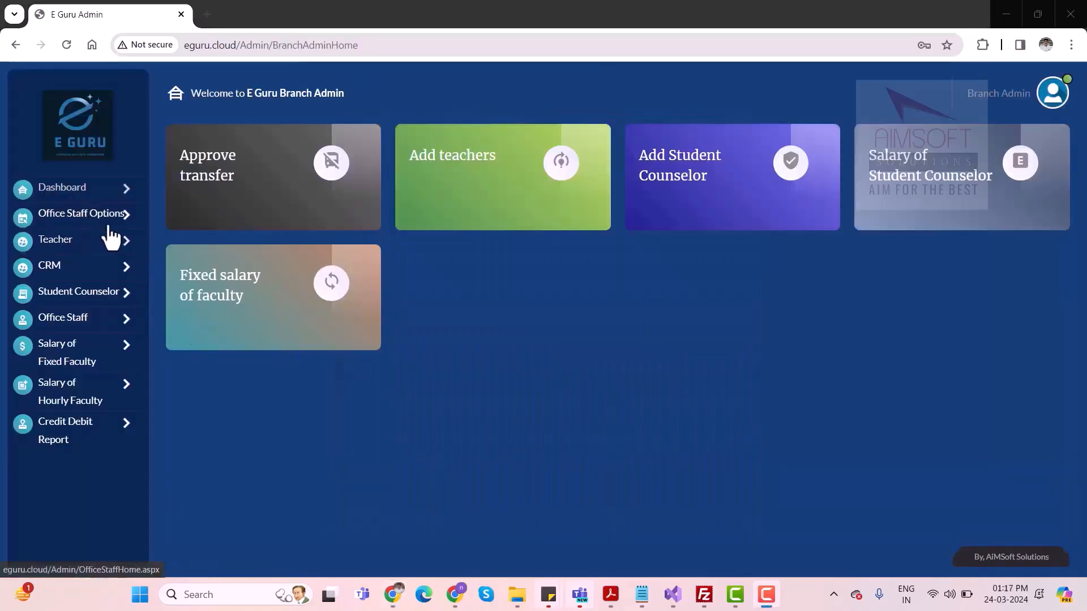
# View the teacher and office staff submenus and open the Office Staff Options area
pyautogui.click(90, 250)
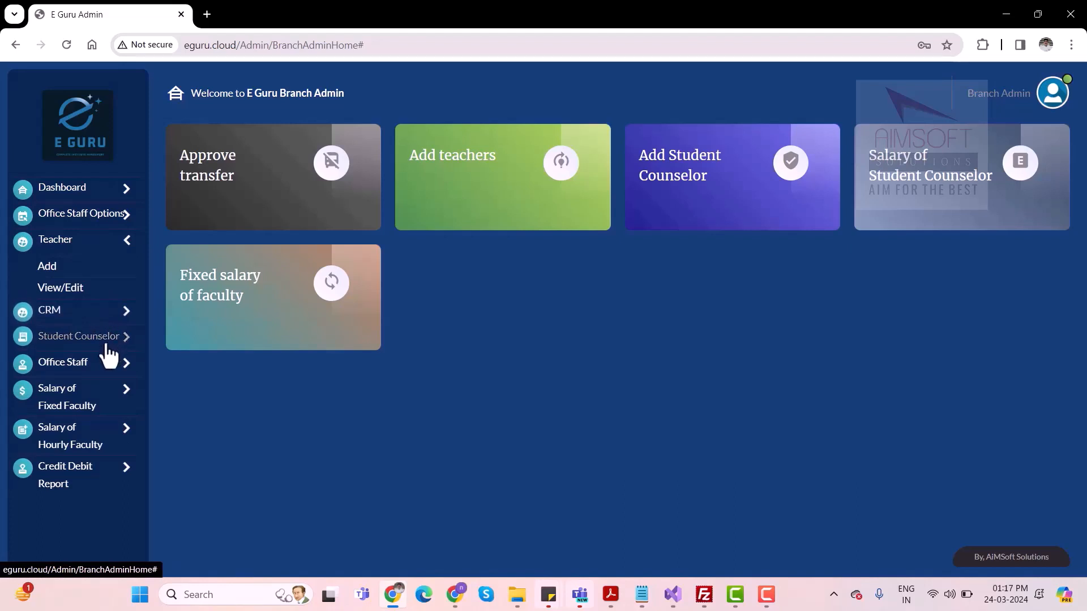
pyautogui.click(89, 367)
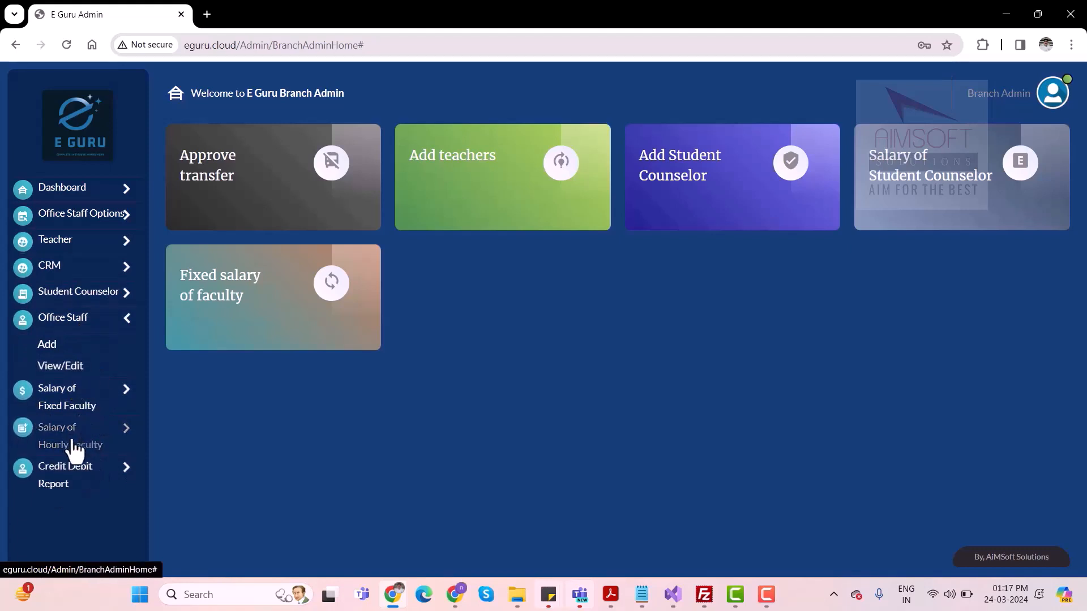
pyautogui.click(91, 219)
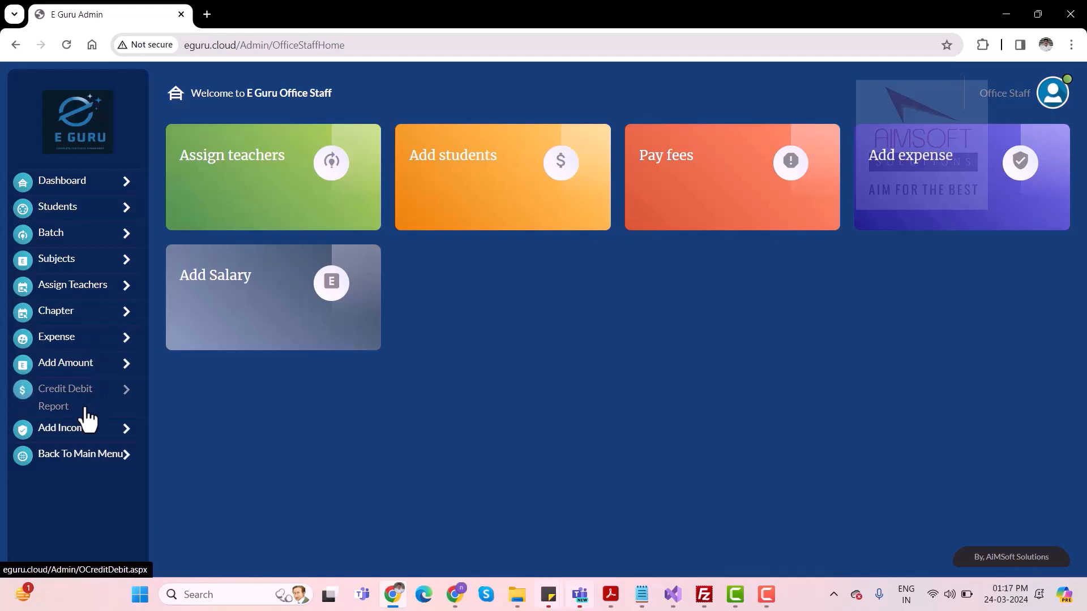
# View the office staff dashboard and return to the branch admin main menu
pyautogui.click(72, 188)
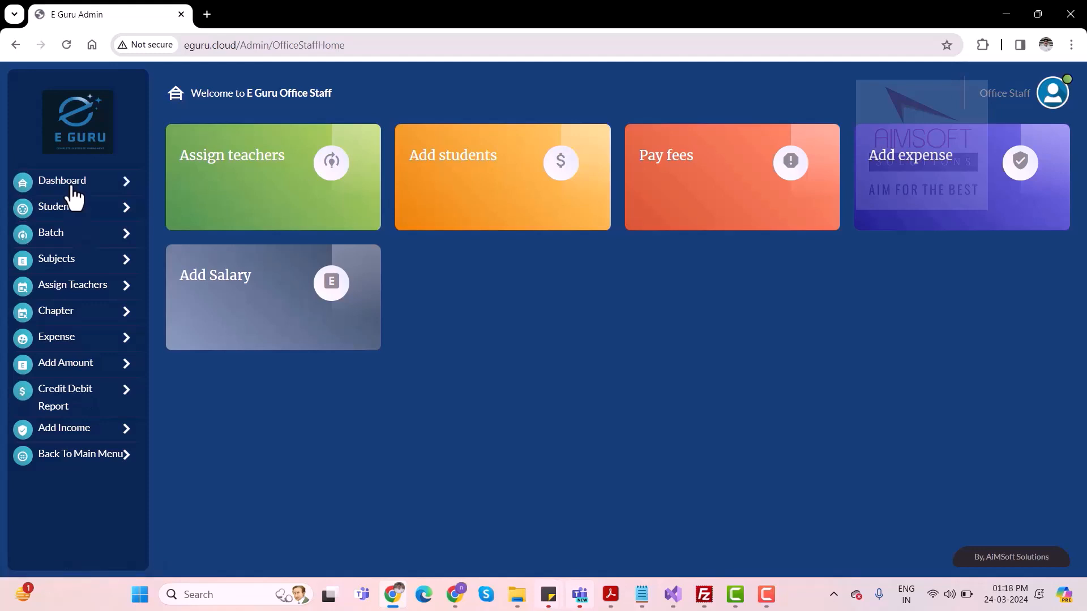
pyautogui.click(72, 188)
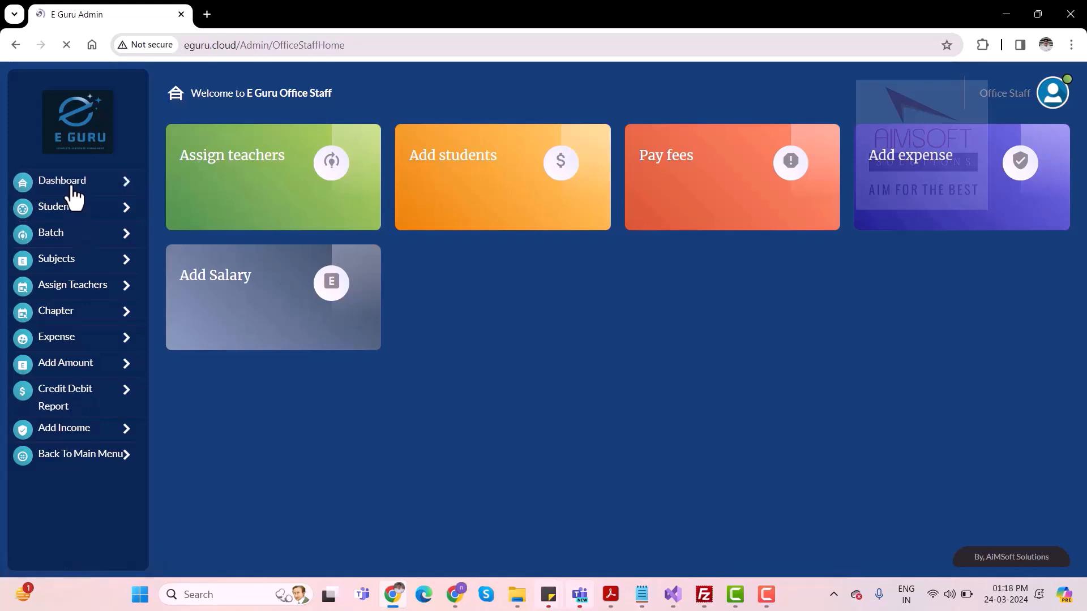
pyautogui.click(82, 461)
# Open the form for adding a teacher and review its personal, login and salary fields
pyautogui.click(84, 240)
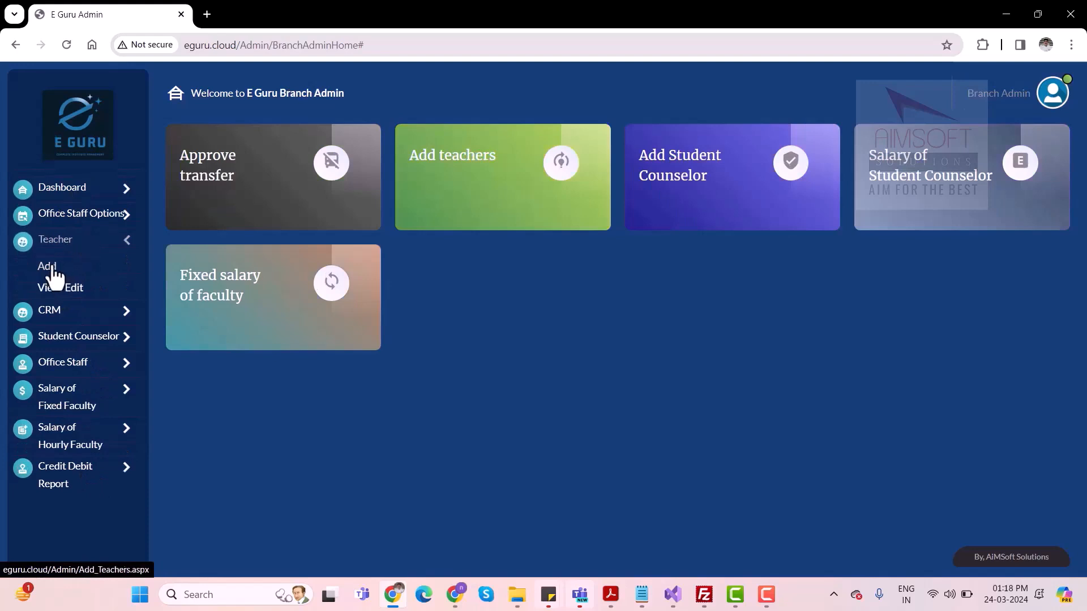
pyautogui.click(66, 268)
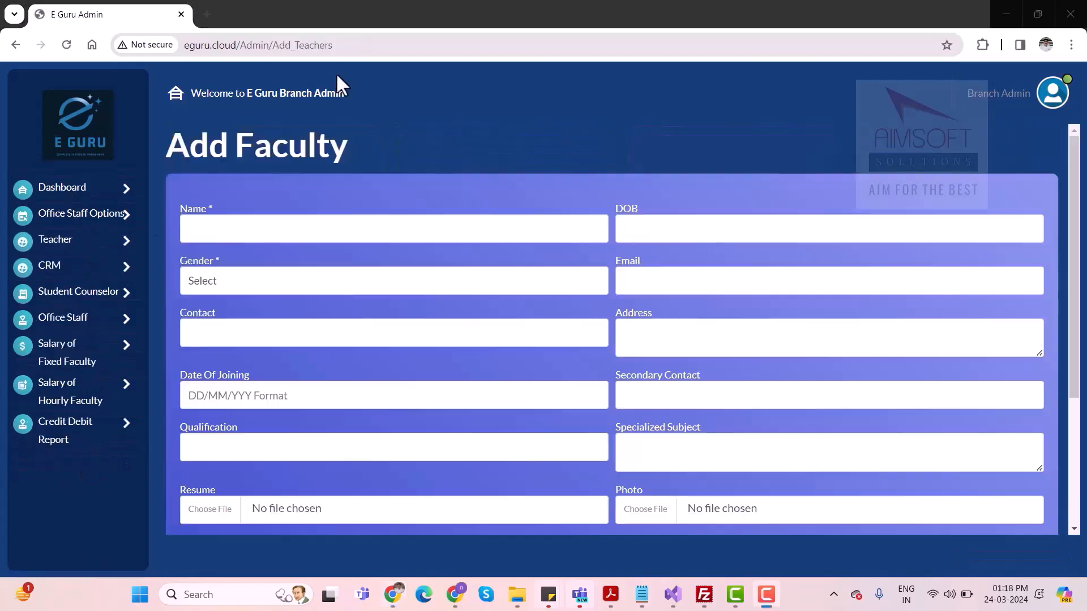
pyautogui.scroll(-2, 471, 150)
pyautogui.scroll(1, 473, 152)
pyautogui.scroll(-1, 473, 151)
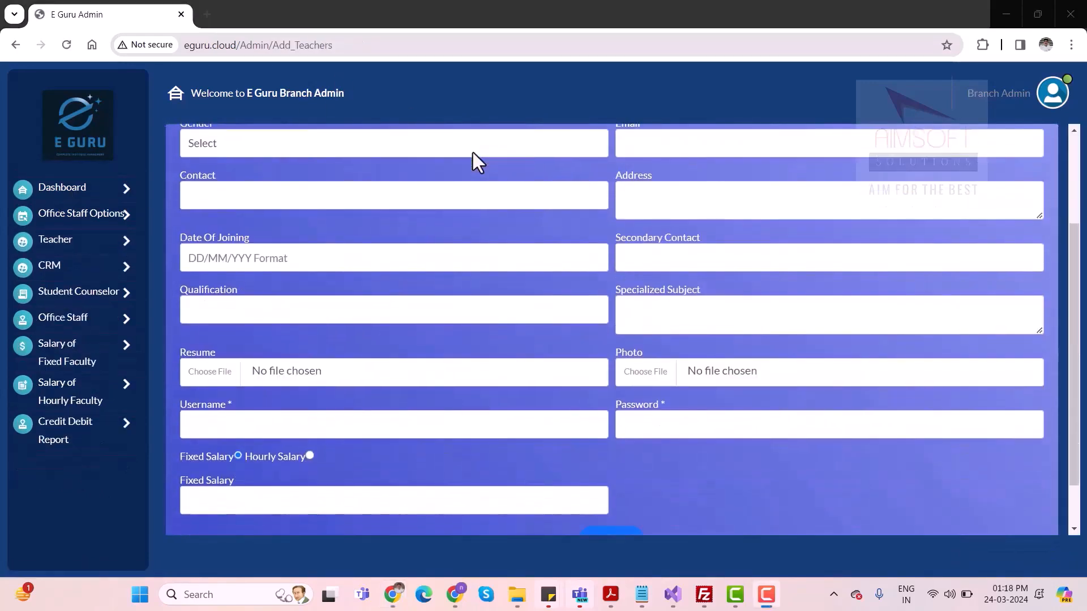
pyautogui.scroll(3, 473, 152)
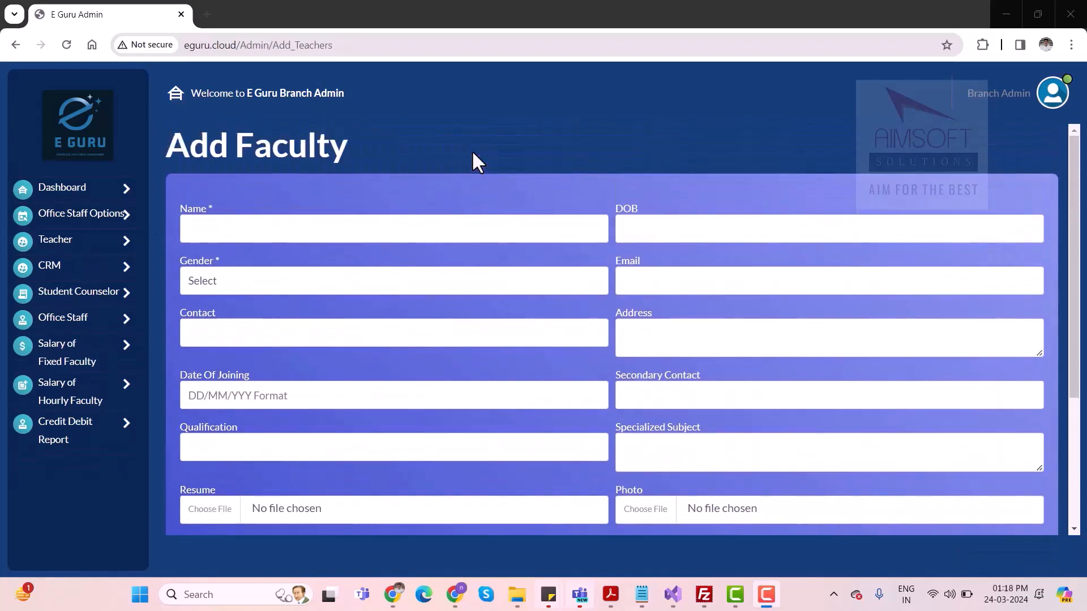
pyautogui.scroll(-3, 471, 151)
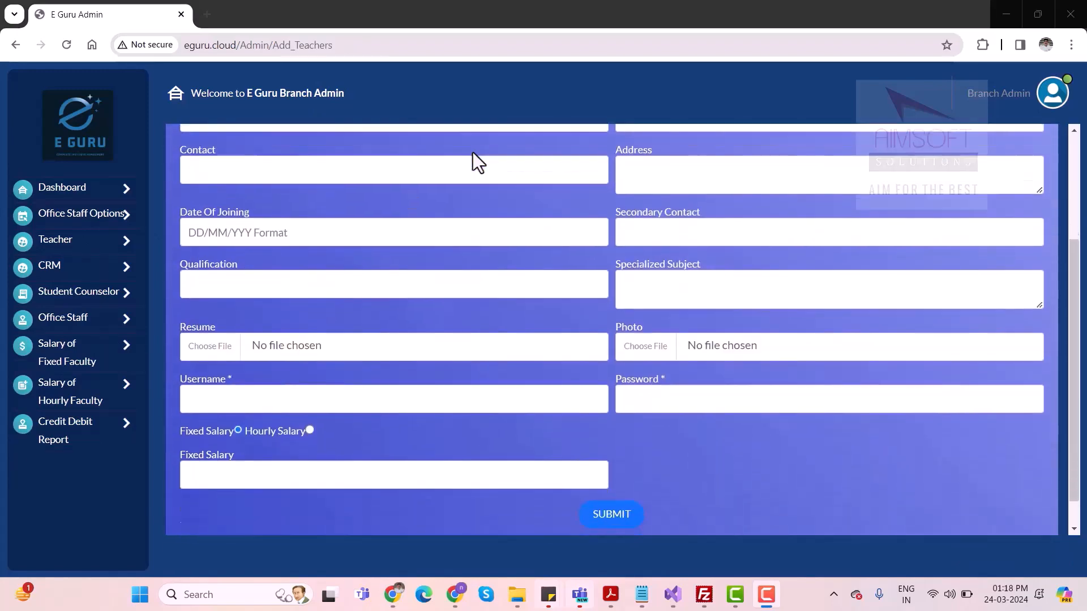
pyautogui.scroll(2, 471, 151)
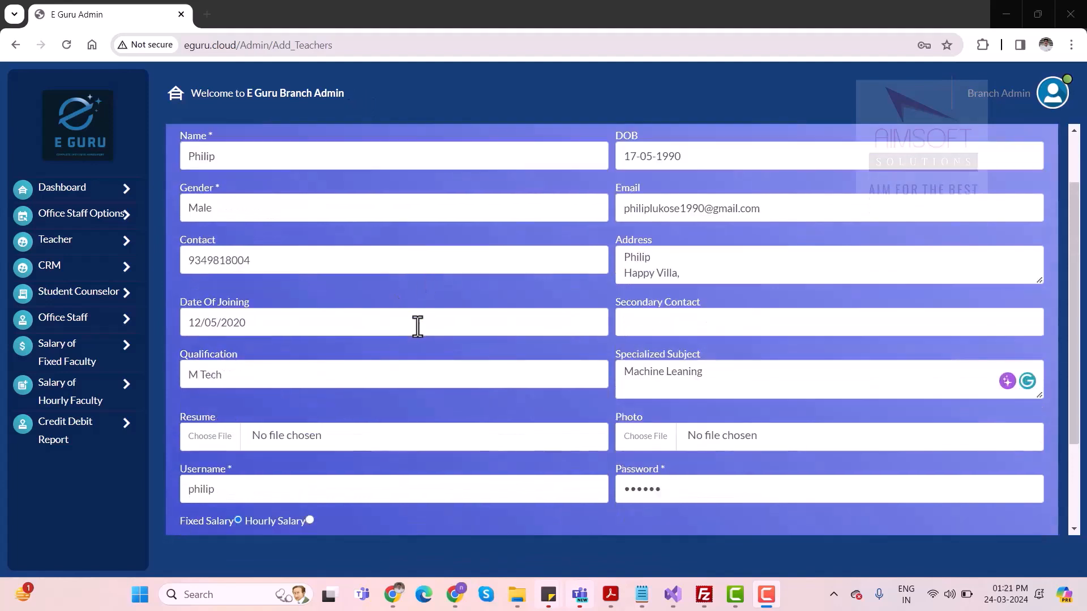
# Review the completed faculty form, including the fixed salary of 35,000, and submit it
pyautogui.scroll(-2, 417, 327)
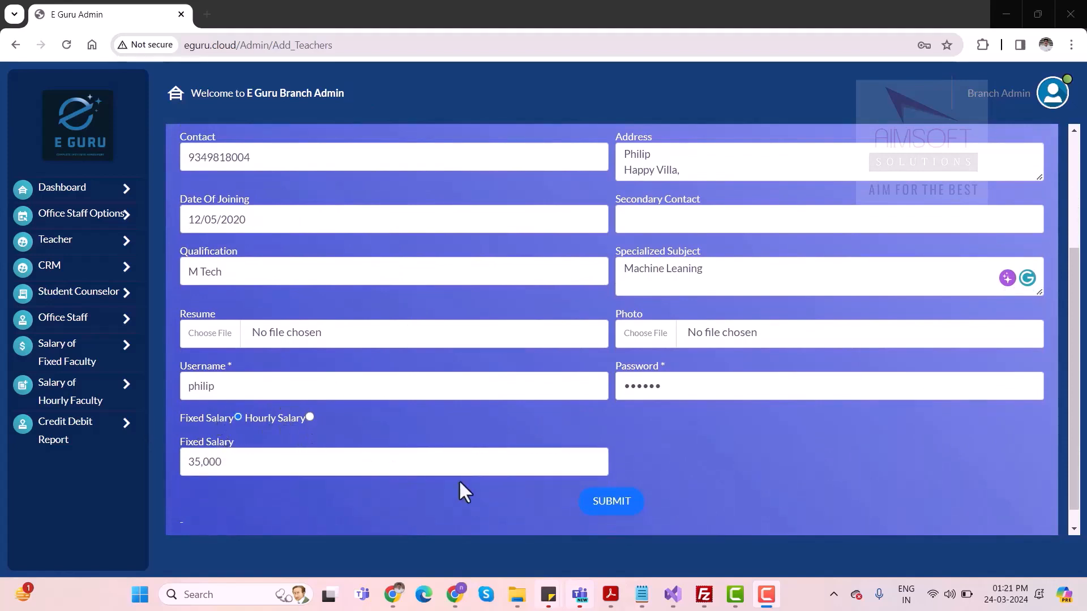
pyautogui.scroll(-1, 464, 481)
pyautogui.click(613, 491)
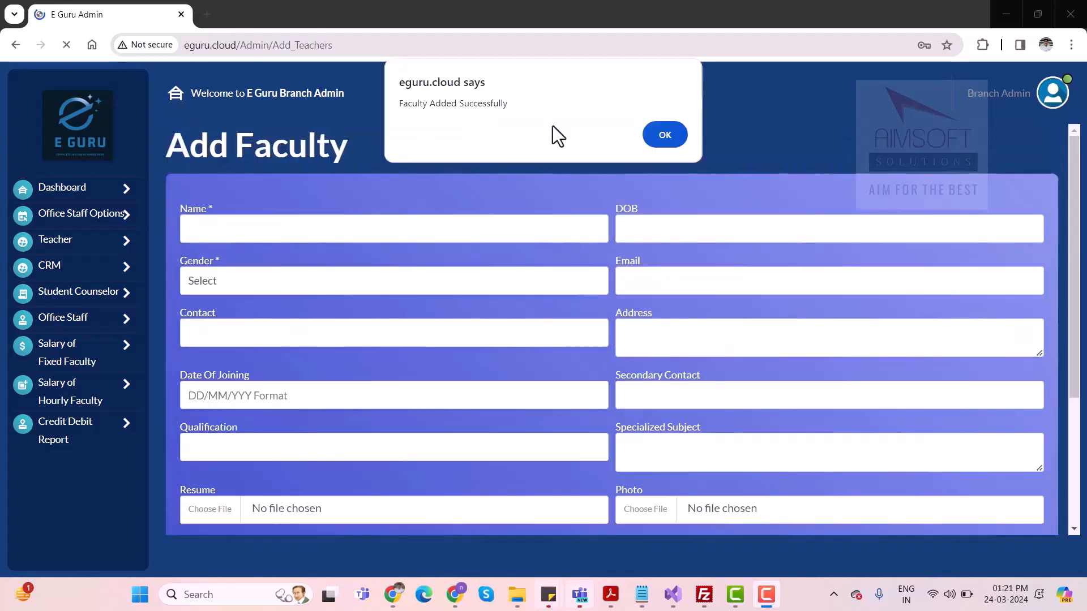
pyautogui.click(671, 144)
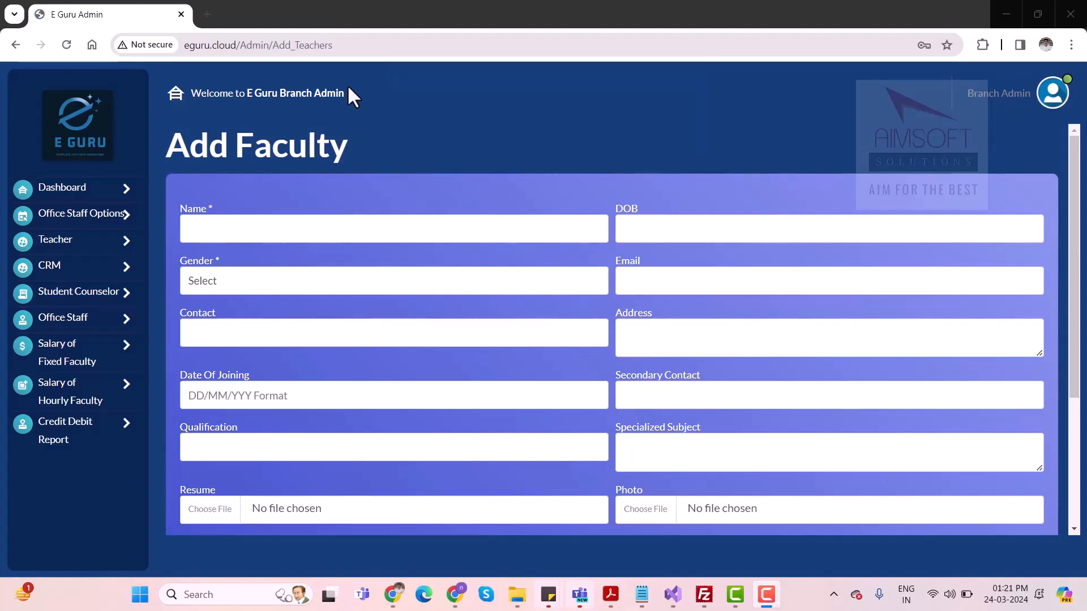
# Open the form for adding a new office staff member
pyautogui.click(72, 318)
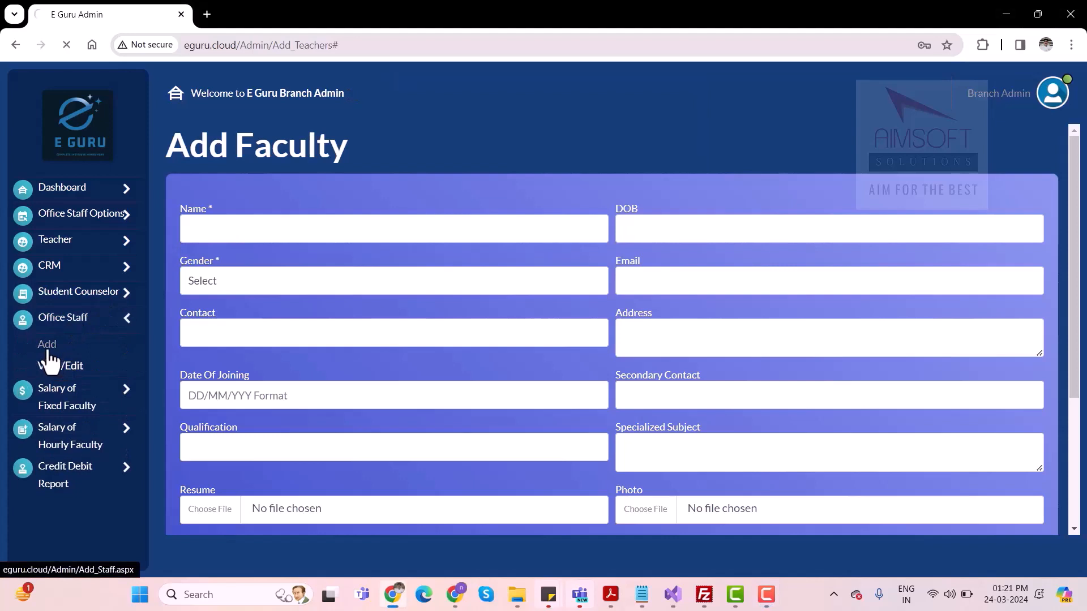
pyautogui.click(48, 352)
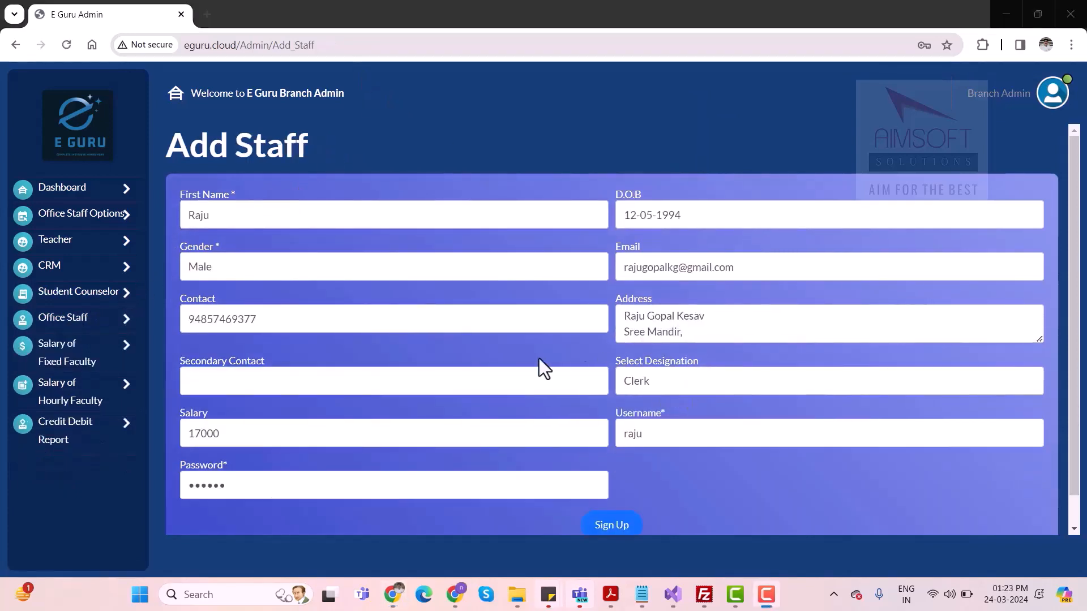
# Switch the staff designation to COORDINATOR and back to Clerk, restoring the salary of 17000 and the account password
pyautogui.click(657, 386)
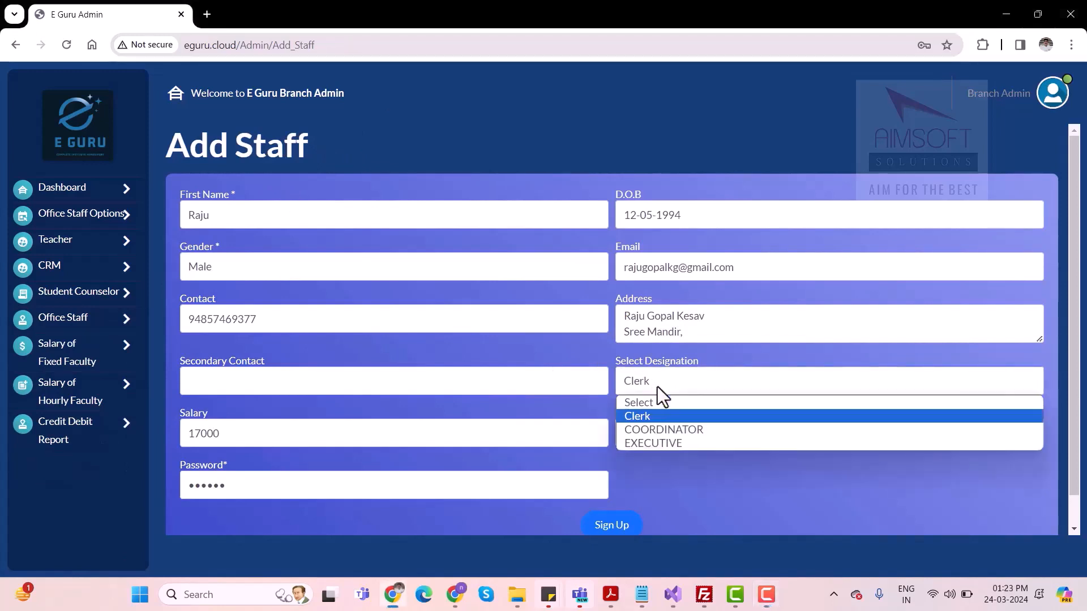
pyautogui.click(653, 429)
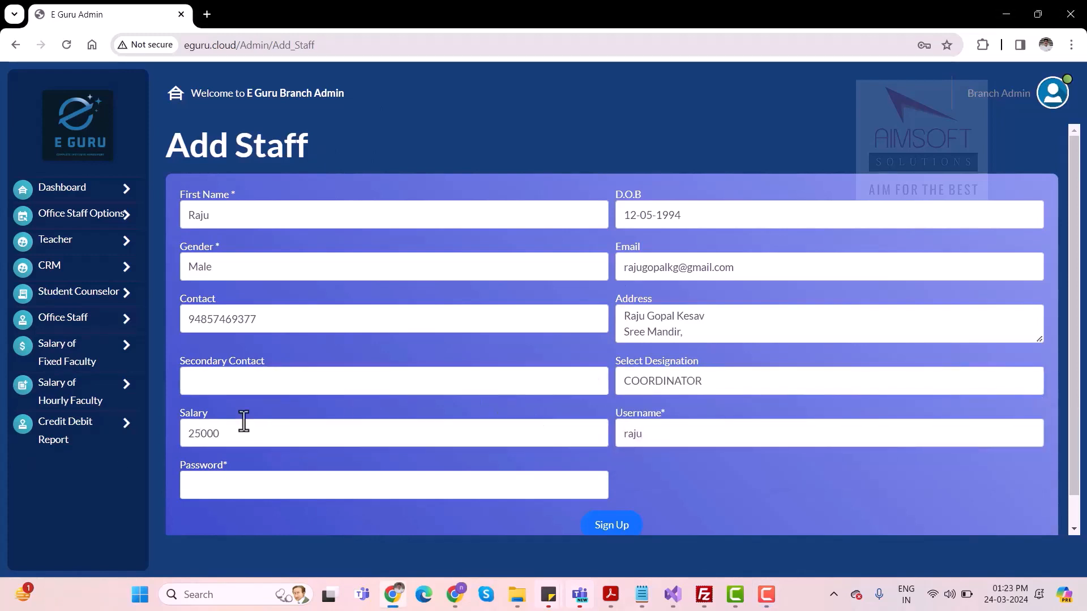
pyautogui.click(704, 382)
pyautogui.click(640, 416)
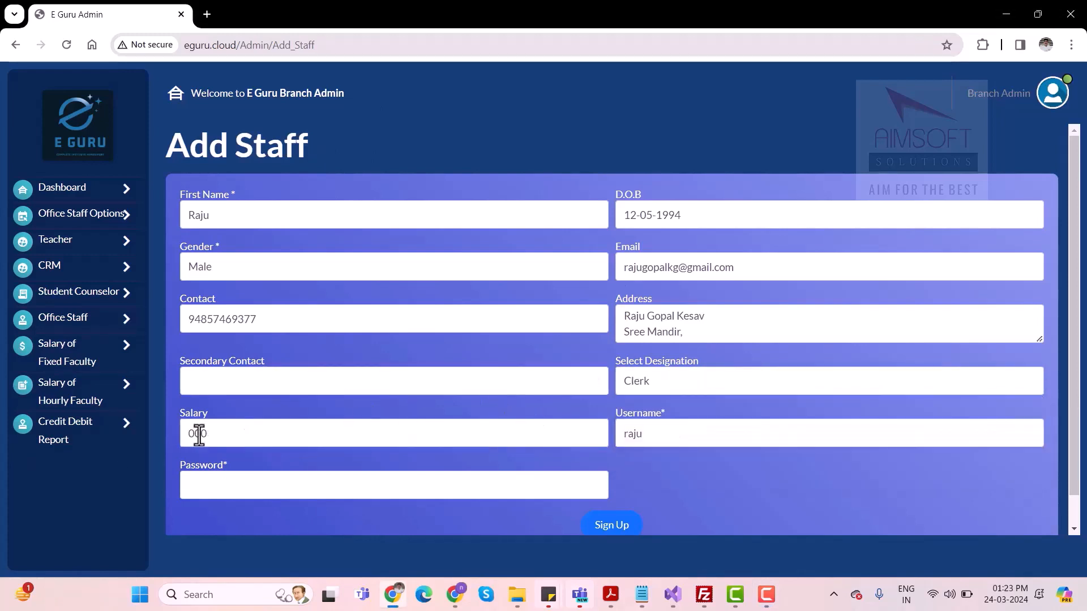
pyautogui.click(198, 434)
pyautogui.write('7')
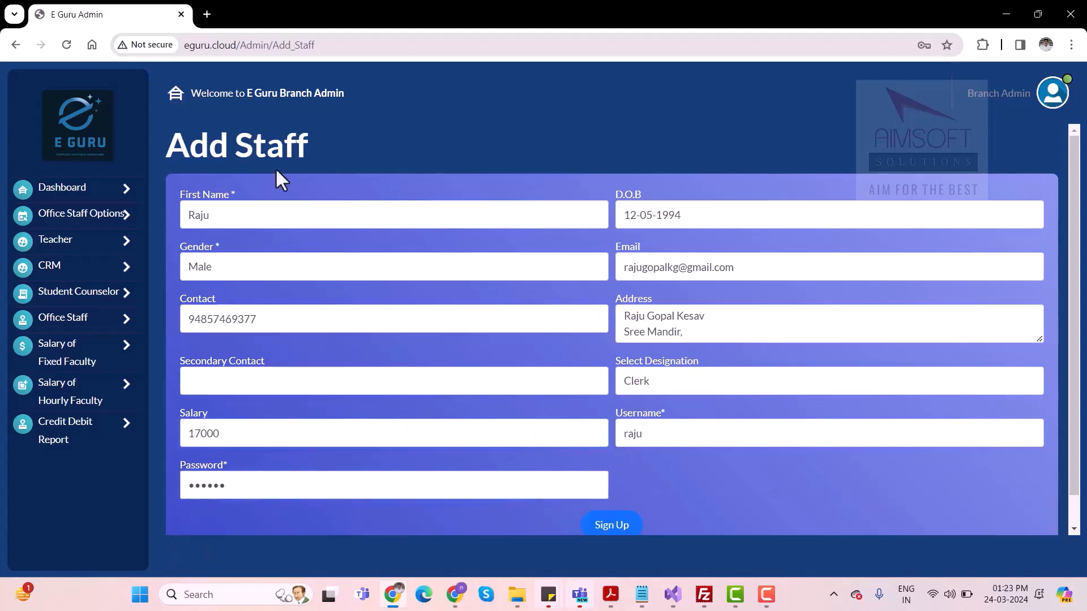
# Review the completed staff form for the clerk and submit it
pyautogui.scroll(-1, 621, 380)
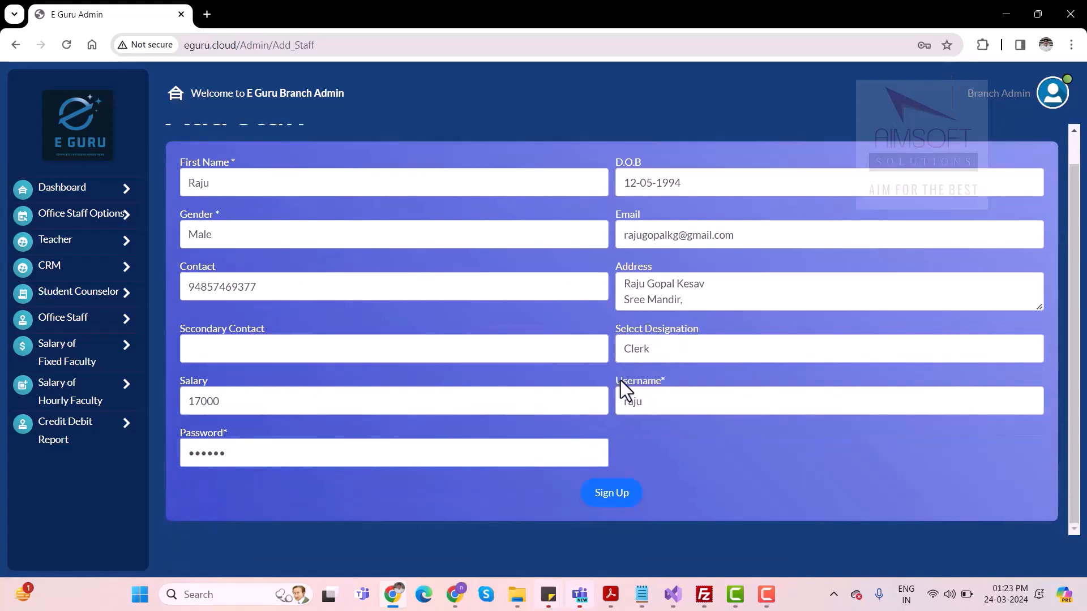
pyautogui.scroll(1, 620, 380)
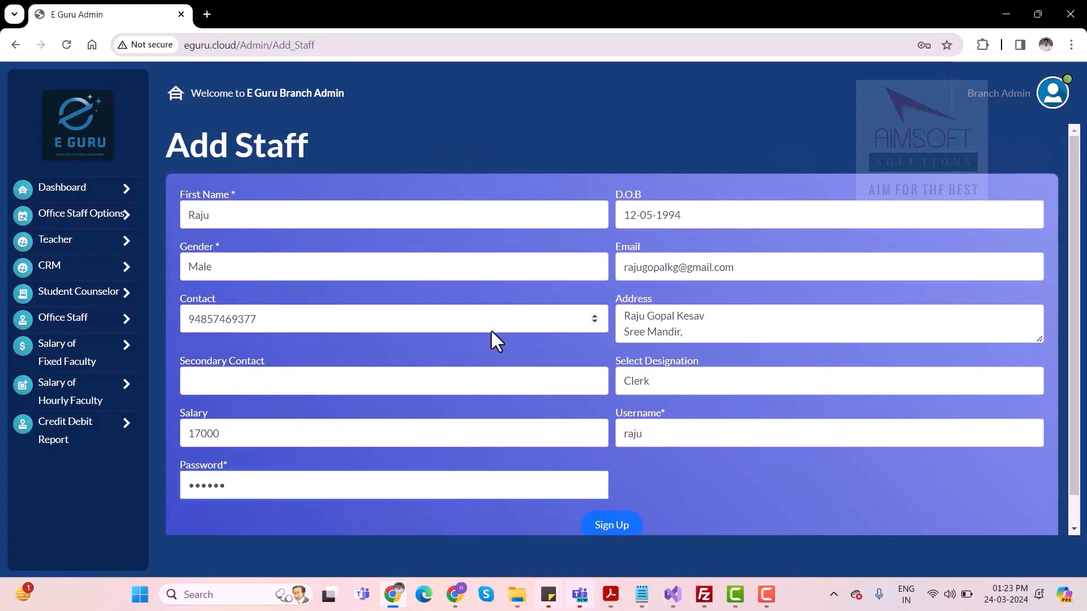
pyautogui.press('Return')
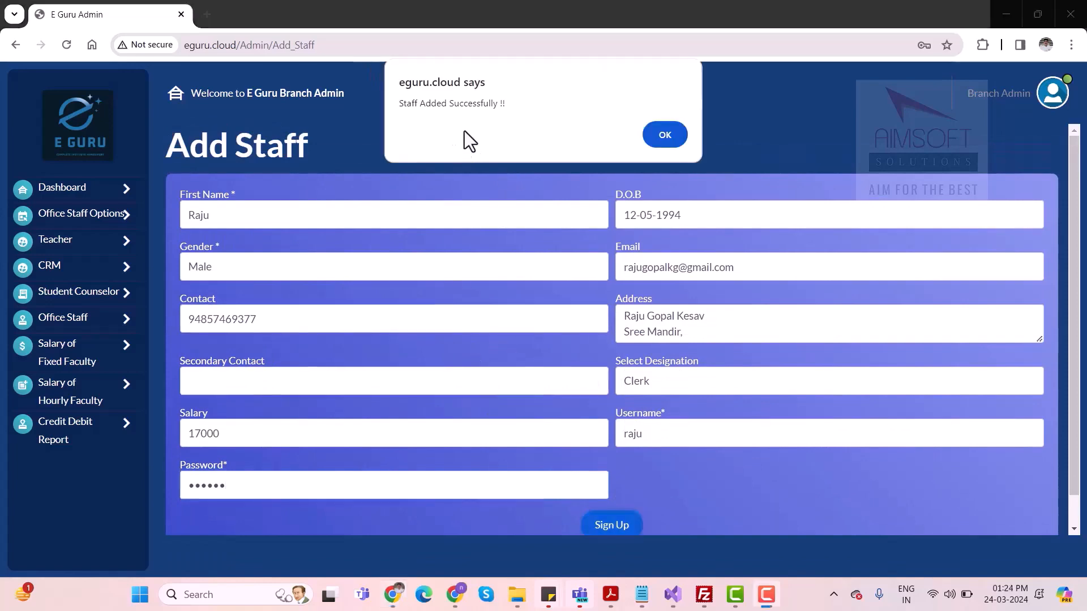
pyautogui.press('Return')
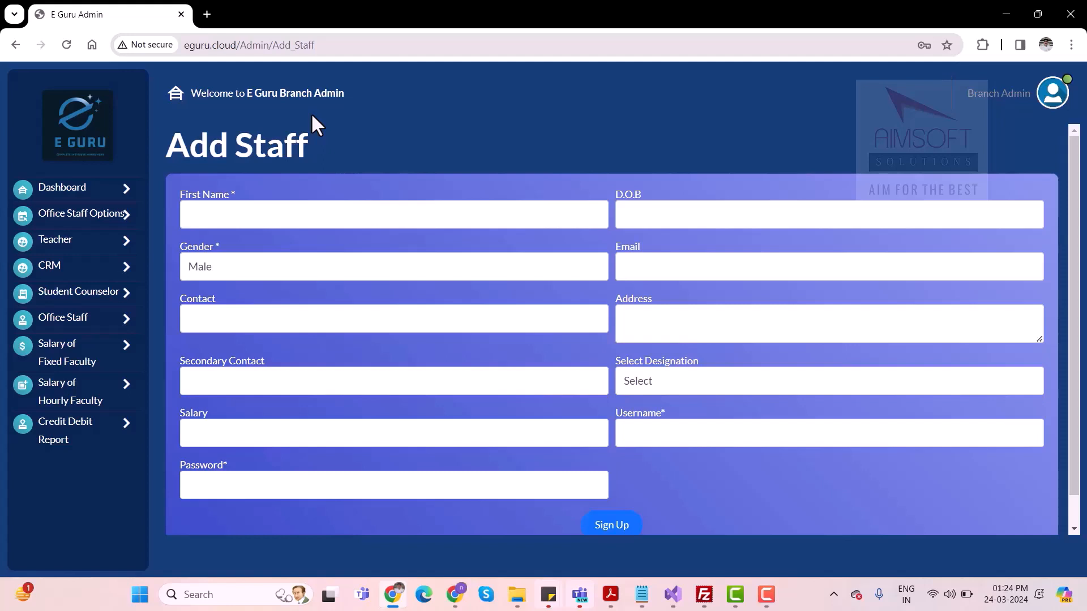
# Add a female student counselor with a salary of 25000, filling in the personal, contact and login details including the password
pyautogui.click(96, 304)
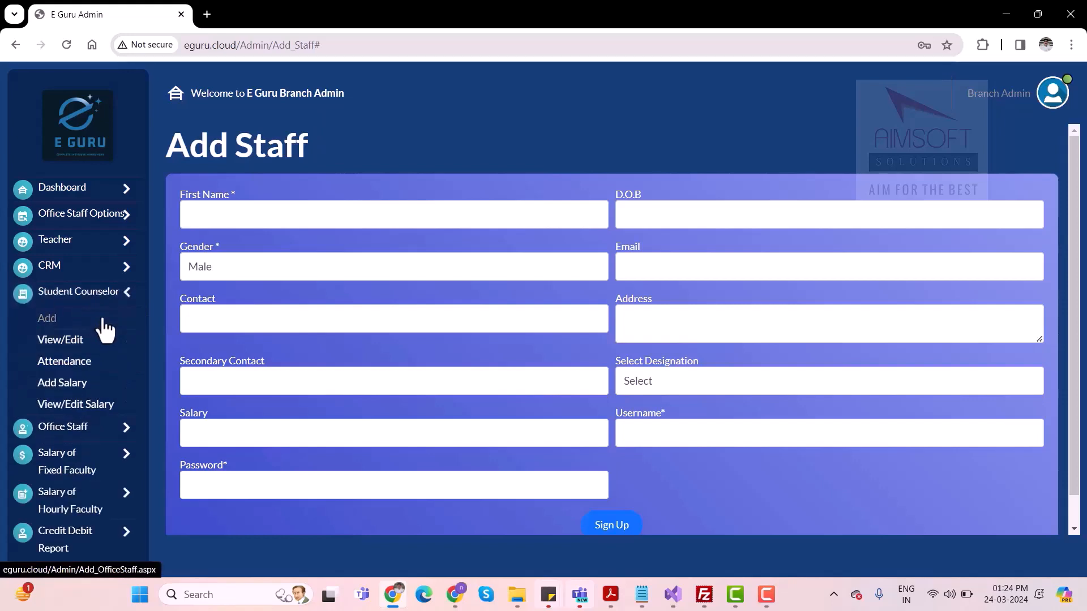
pyautogui.click(49, 322)
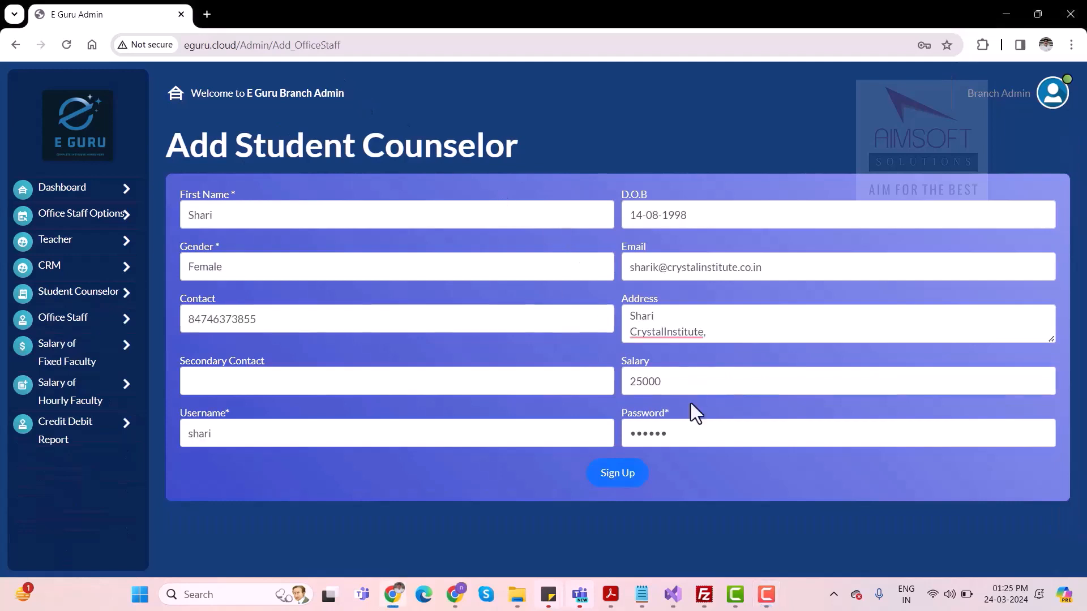
pyautogui.click(695, 390)
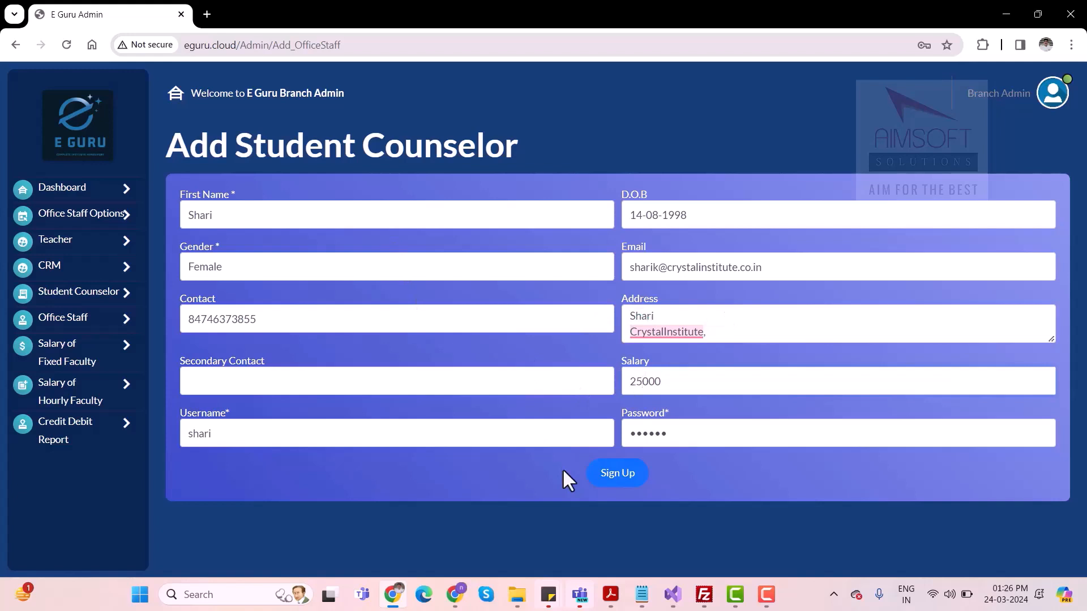
pyautogui.click(617, 473)
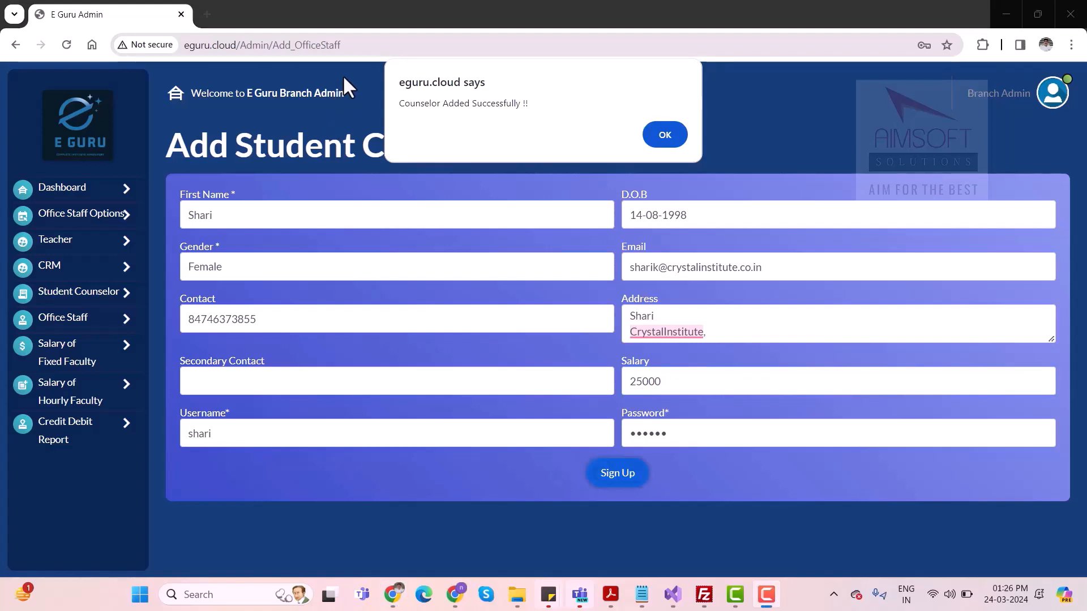
pyautogui.click(663, 135)
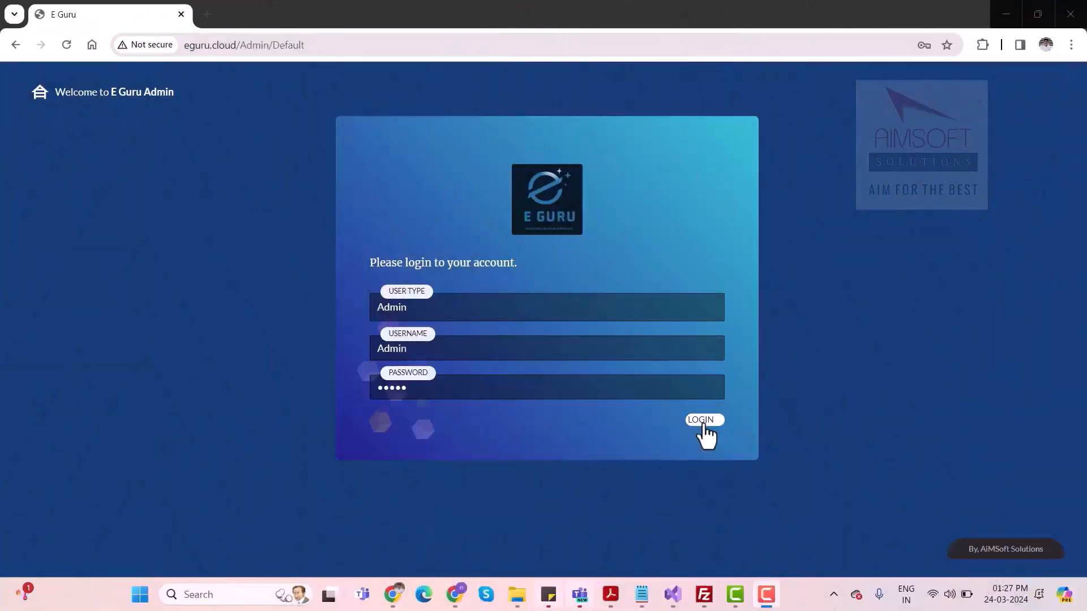
# Switch to the main admin account and activate the Bangalore teacher awaiting approval
pyautogui.click(702, 422)
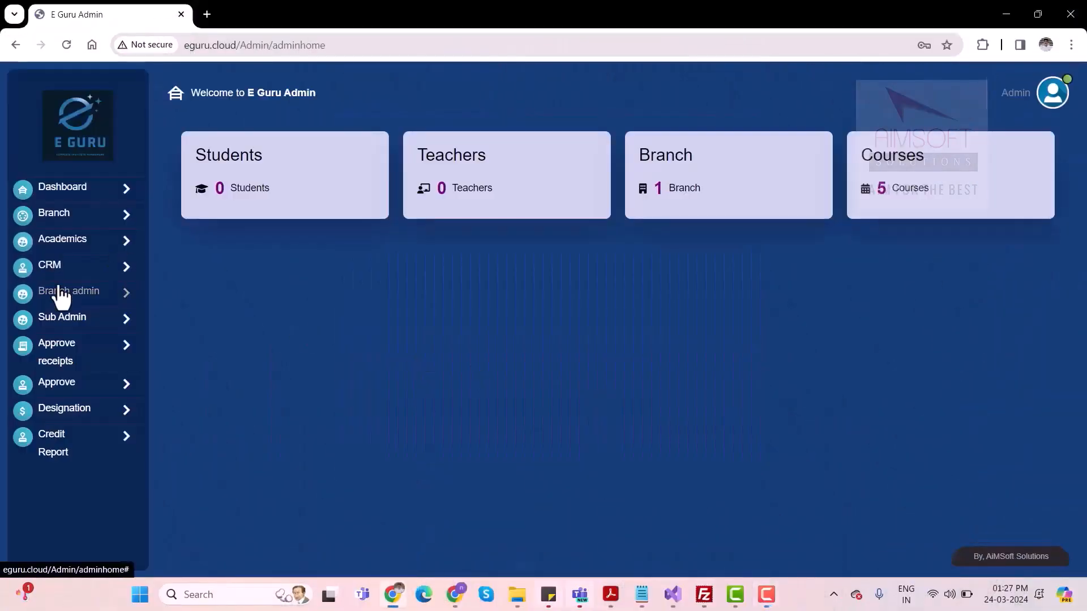
pyautogui.click(79, 397)
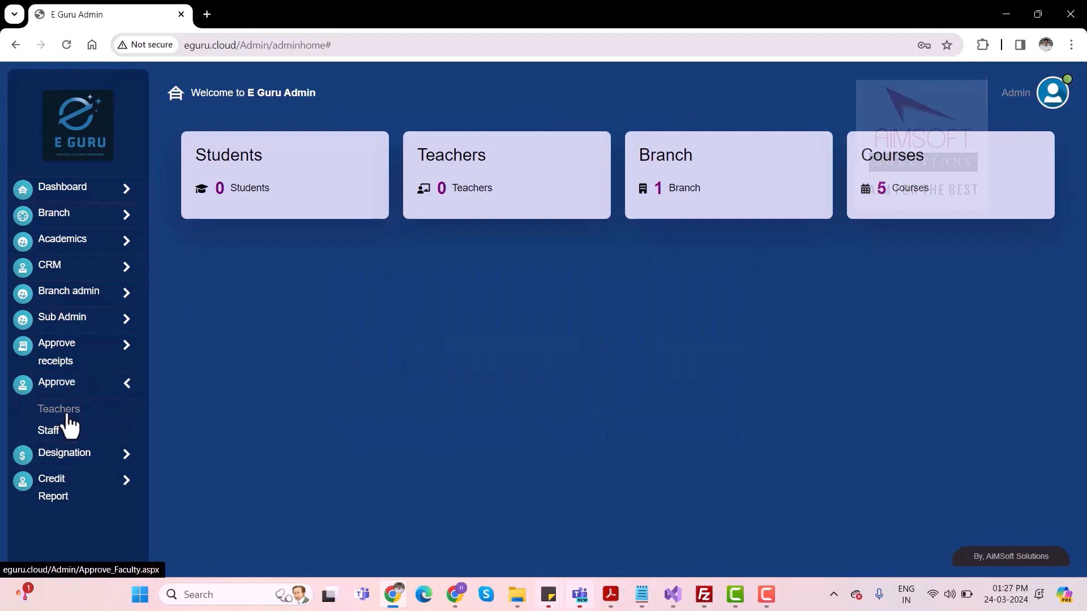
pyautogui.click(65, 413)
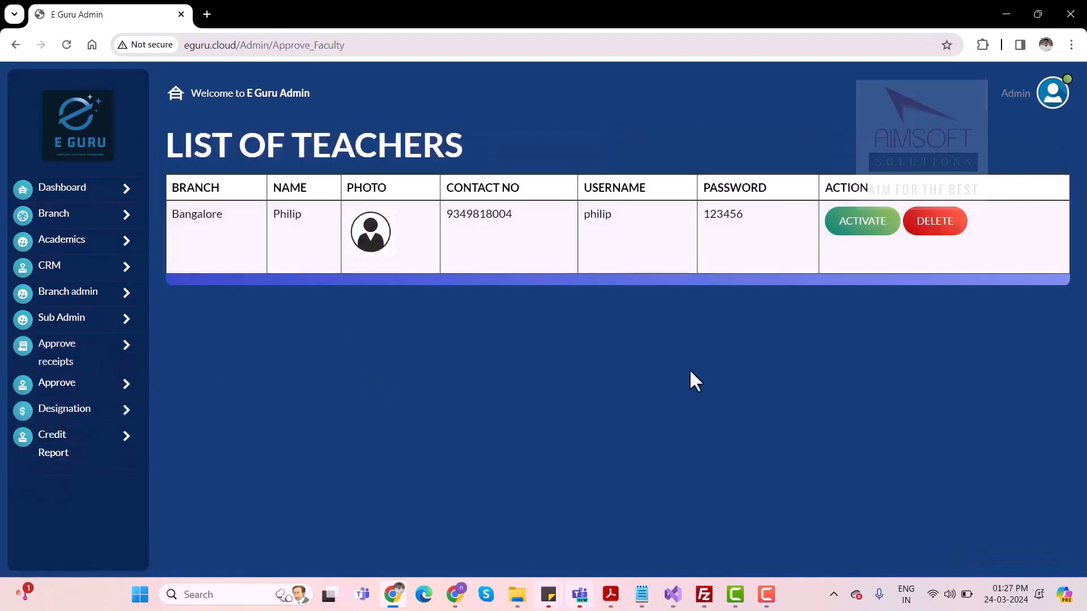
pyautogui.click(868, 229)
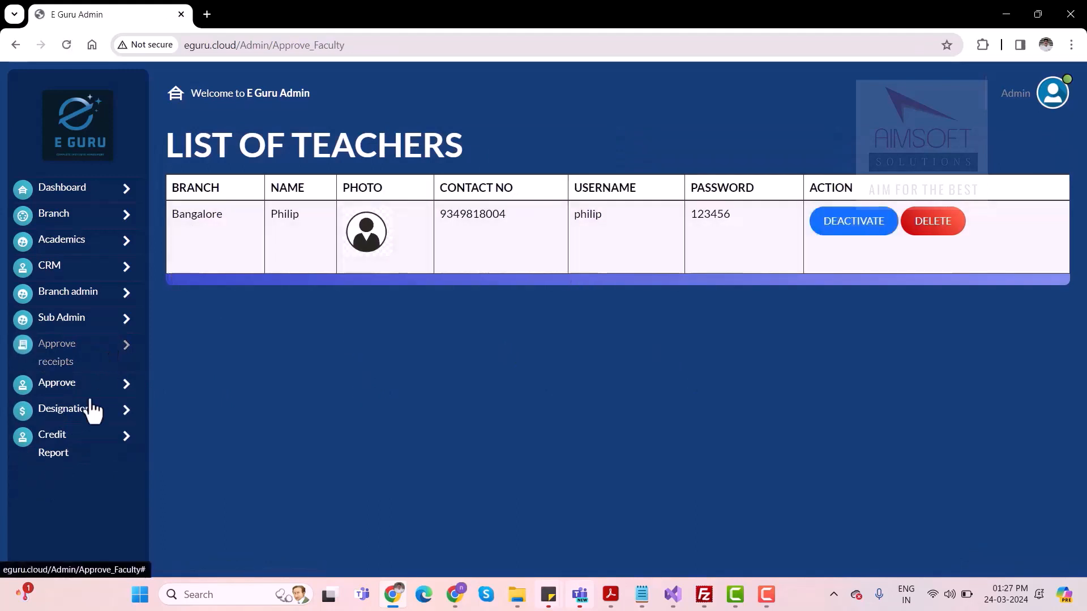
# Open the office staff approval list and activate both Bangalore staff accounts
pyautogui.click(78, 396)
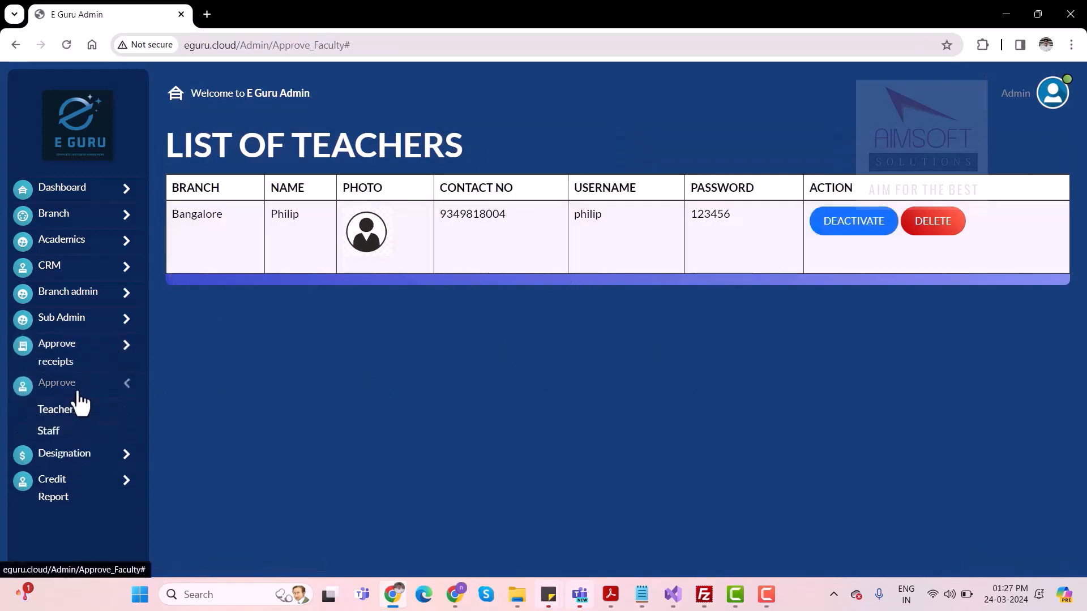
pyautogui.click(55, 436)
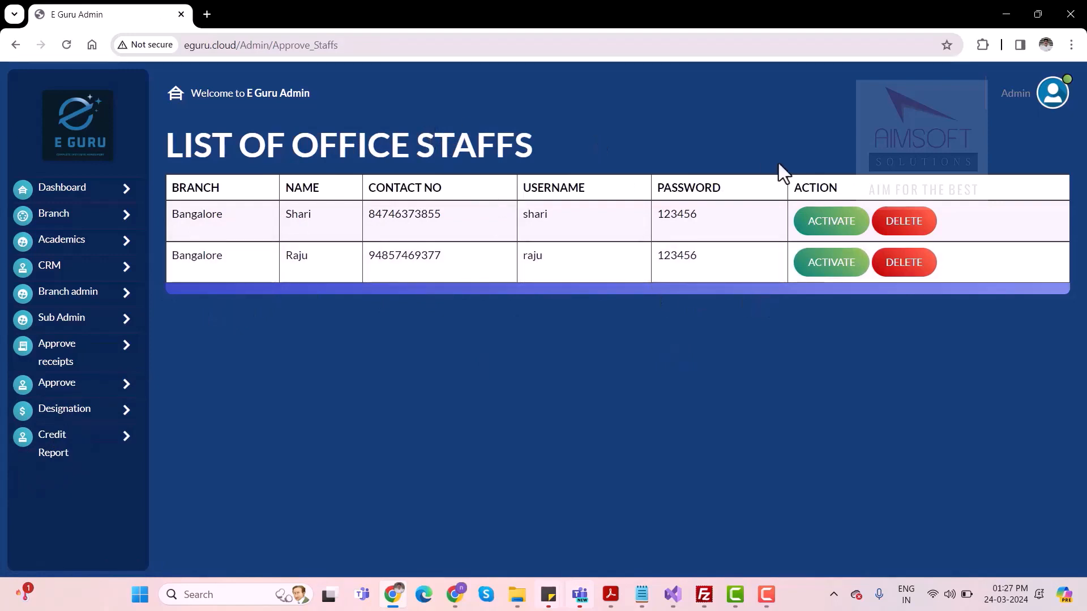
pyautogui.click(838, 233)
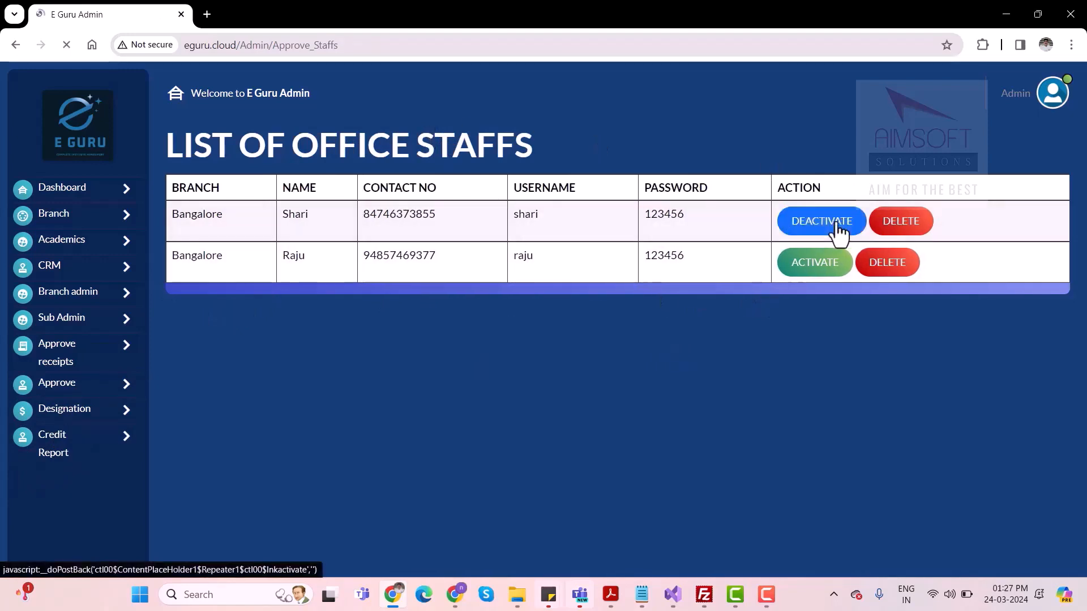
pyautogui.click(821, 266)
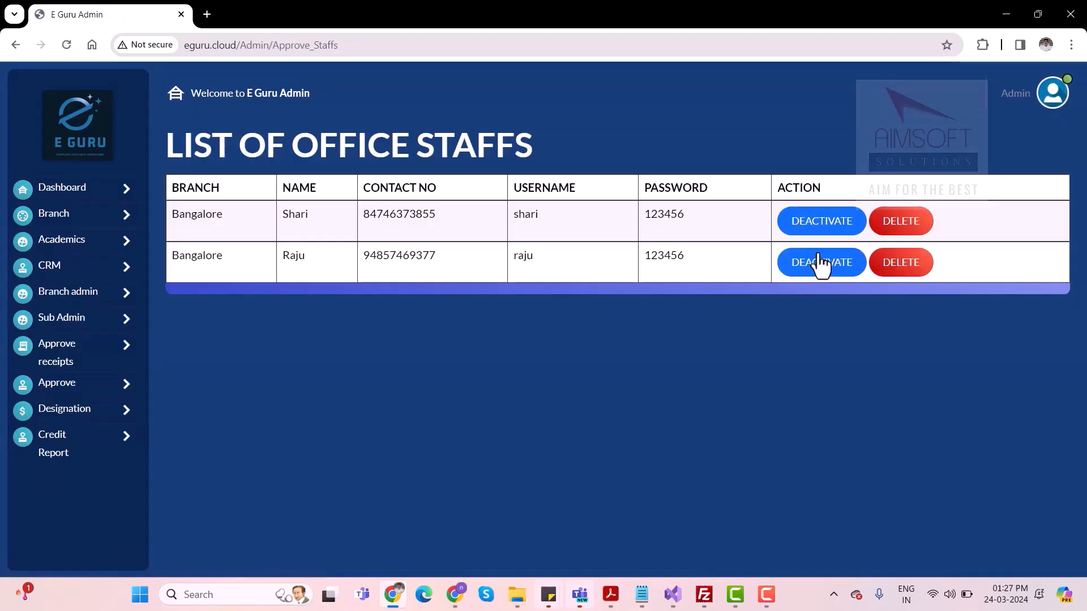
pyautogui.press('F9')
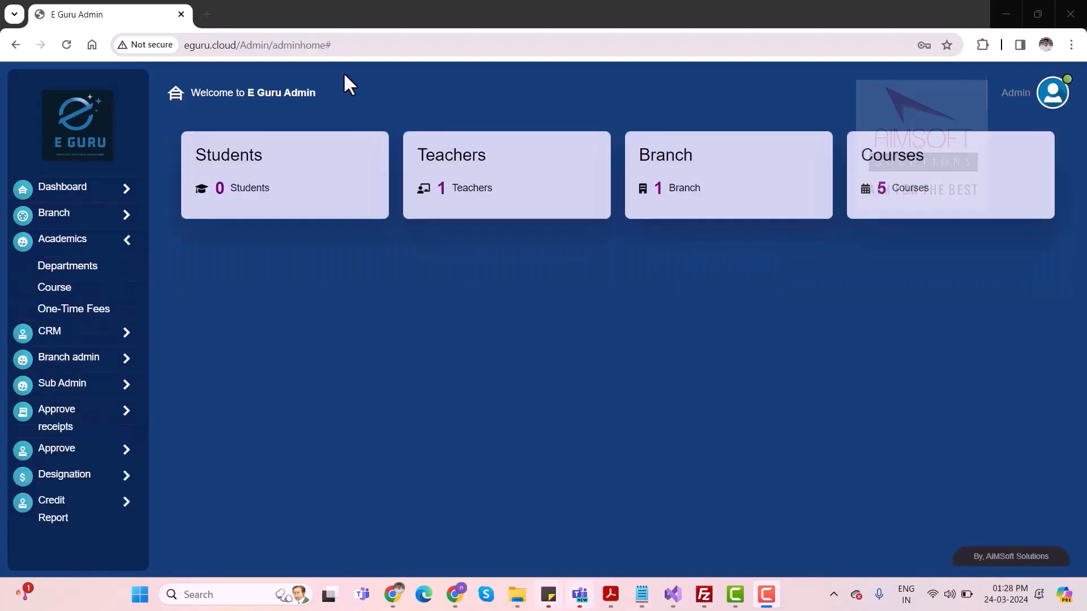
# View the academic departments page with its existing departments and codes
pyautogui.click(64, 249)
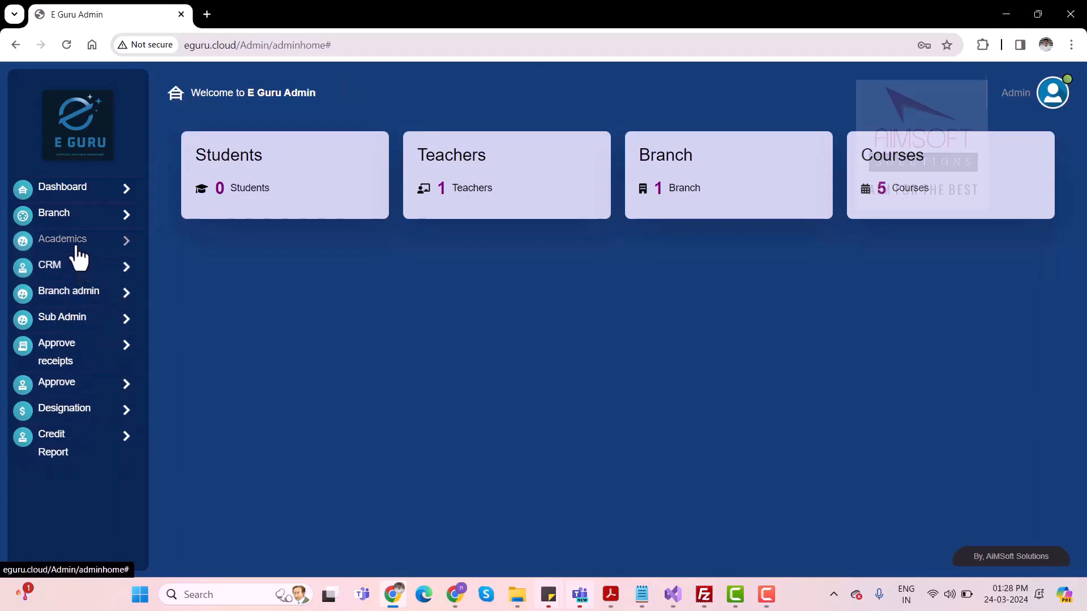
pyautogui.click(77, 250)
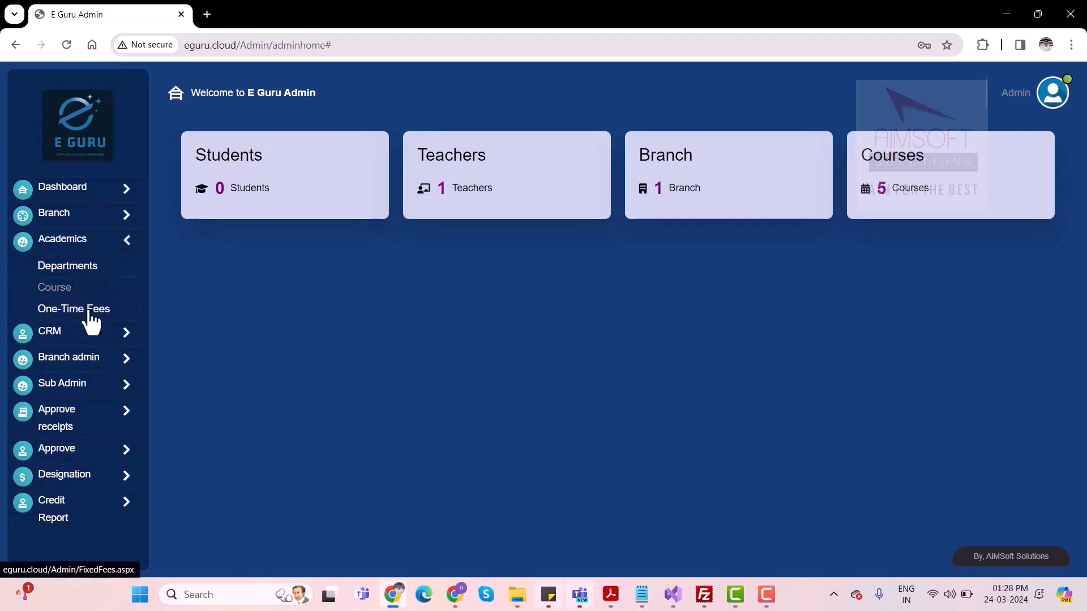
pyautogui.click(69, 268)
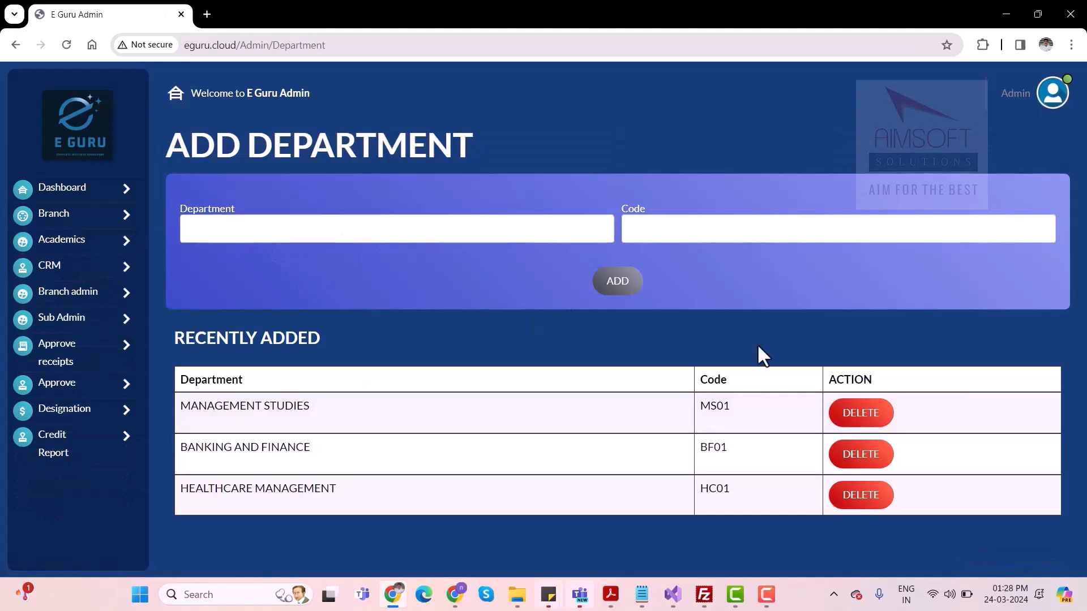
# Open the form for adding a course and enter a course named Finance under the BANKING AND FINANCE department
pyautogui.click(61, 248)
pyautogui.click(59, 290)
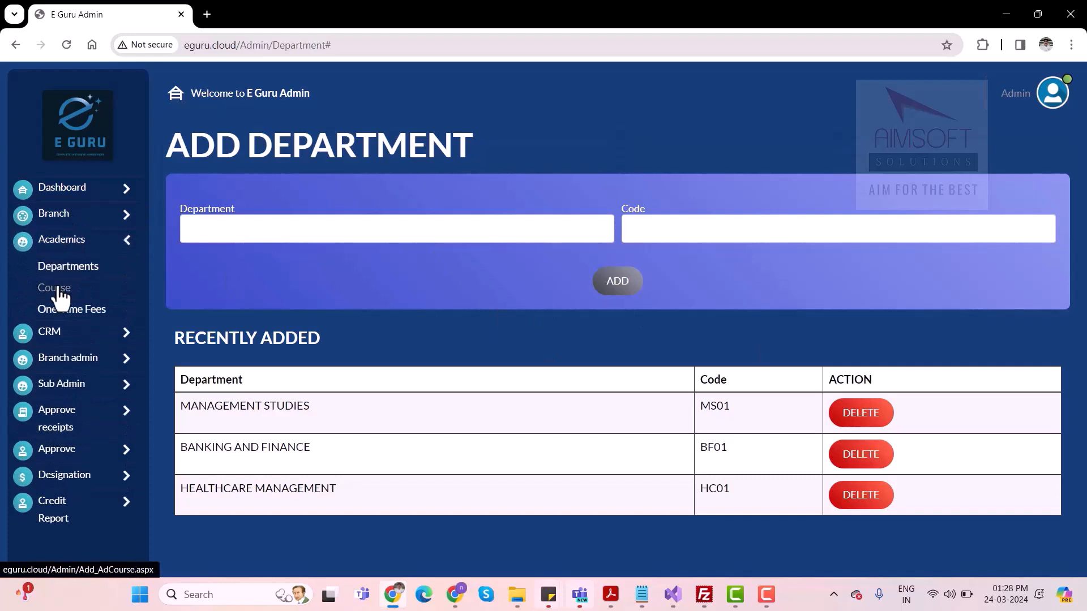
pyautogui.click(277, 236)
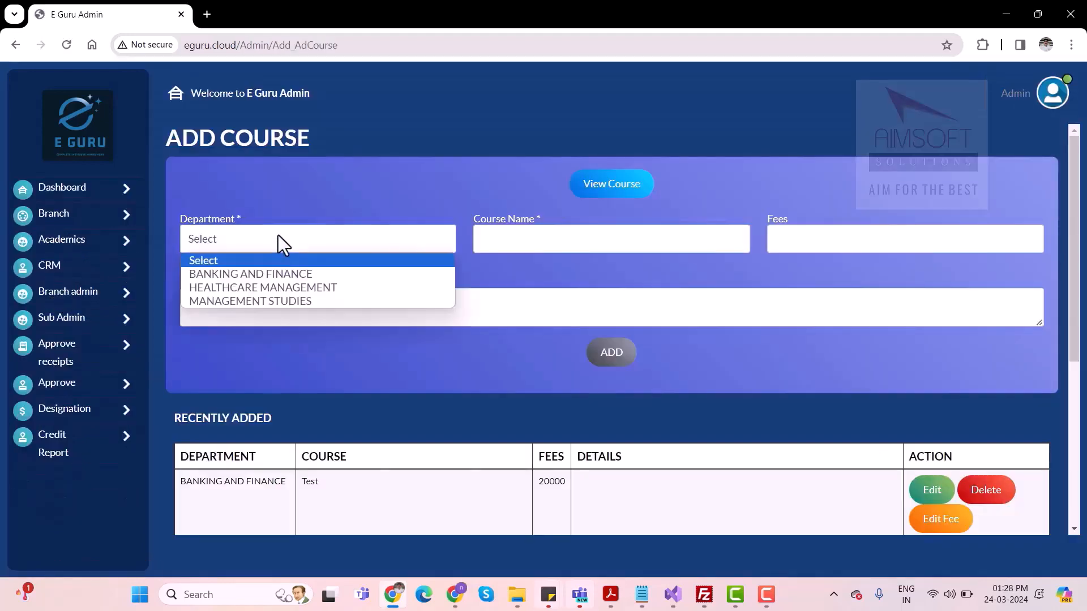
pyautogui.click(250, 276)
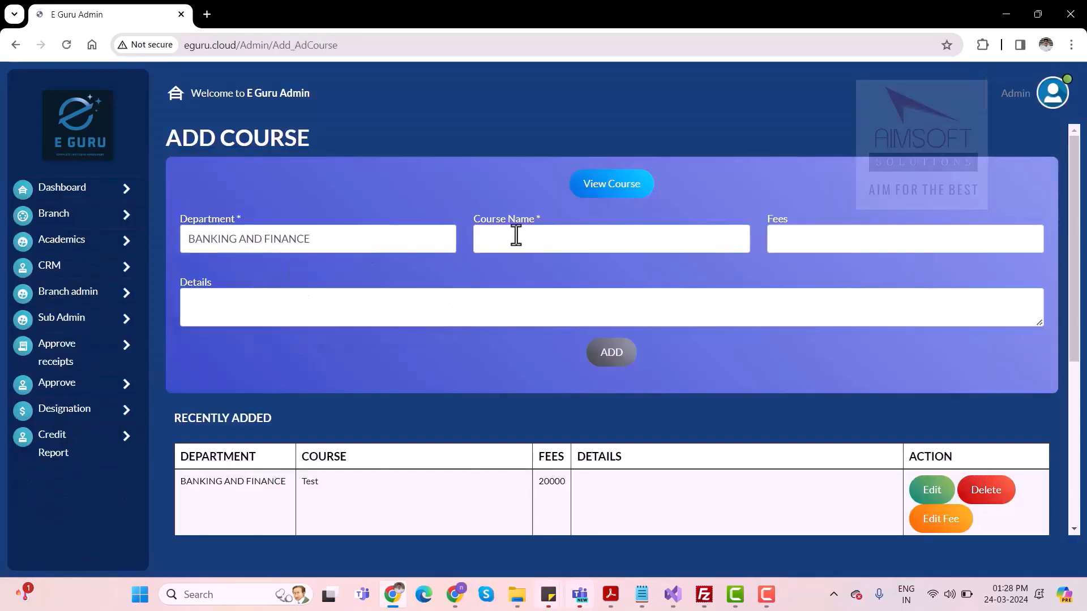
pyautogui.click(518, 238)
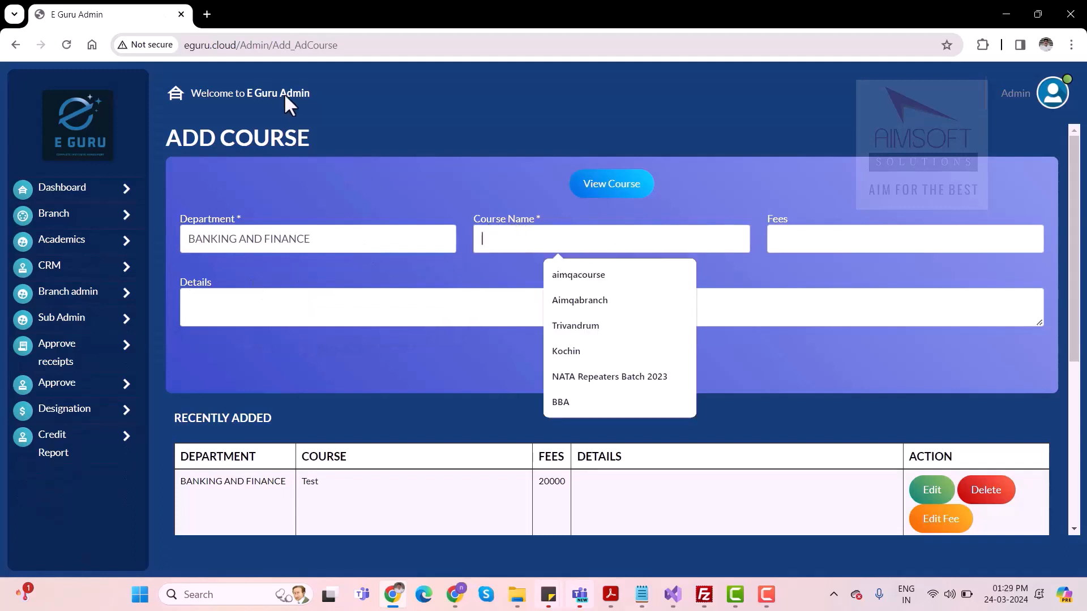
pyautogui.press('F9')
pyautogui.write('Finance')
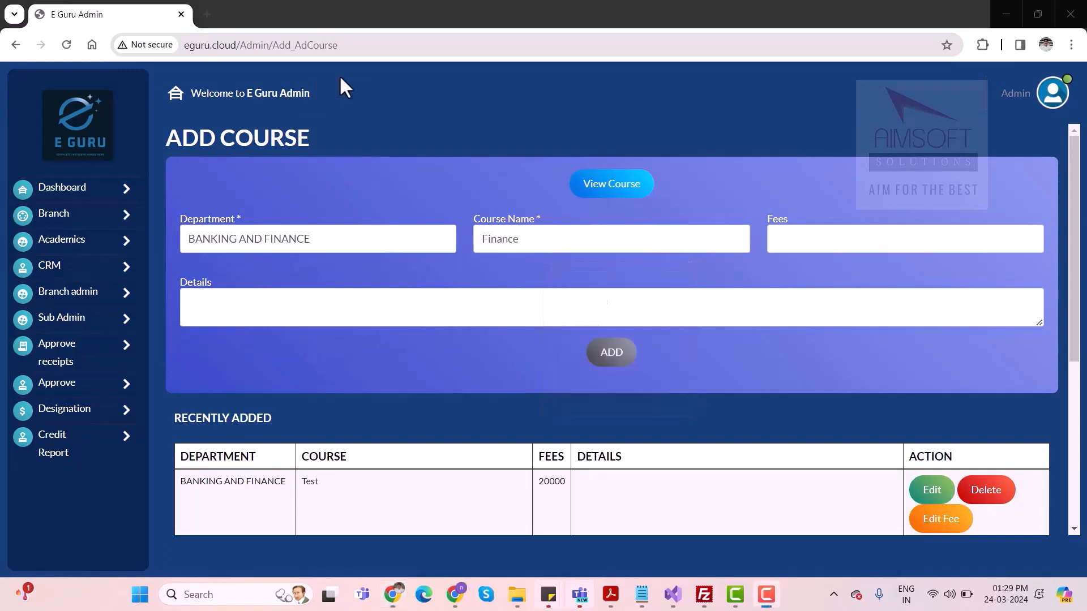
# Set the Finance course fees to 40000, leave the details empty, and add the course
pyautogui.click(804, 236)
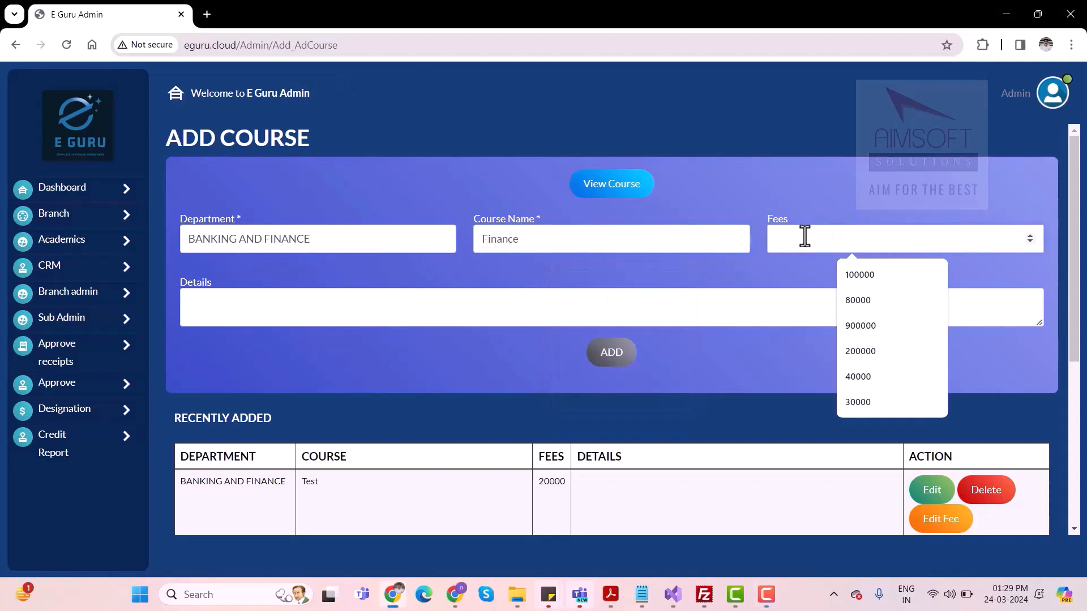
pyautogui.write('25')
pyautogui.press('BackSpace')
pyautogui.press('BackSpace')
pyautogui.write('4')
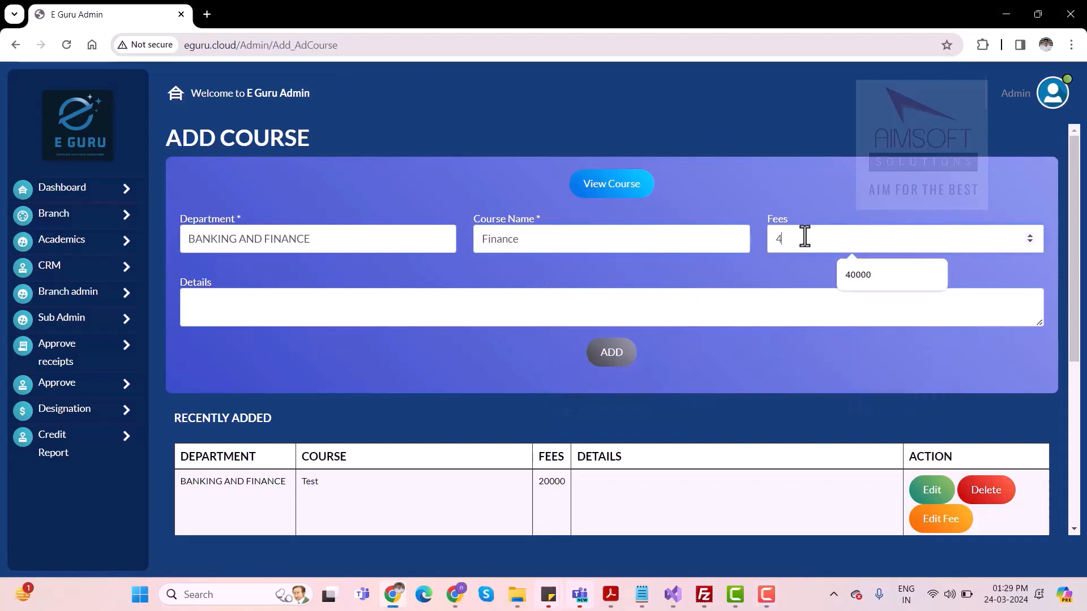
pyautogui.write('0000')
pyautogui.click(419, 324)
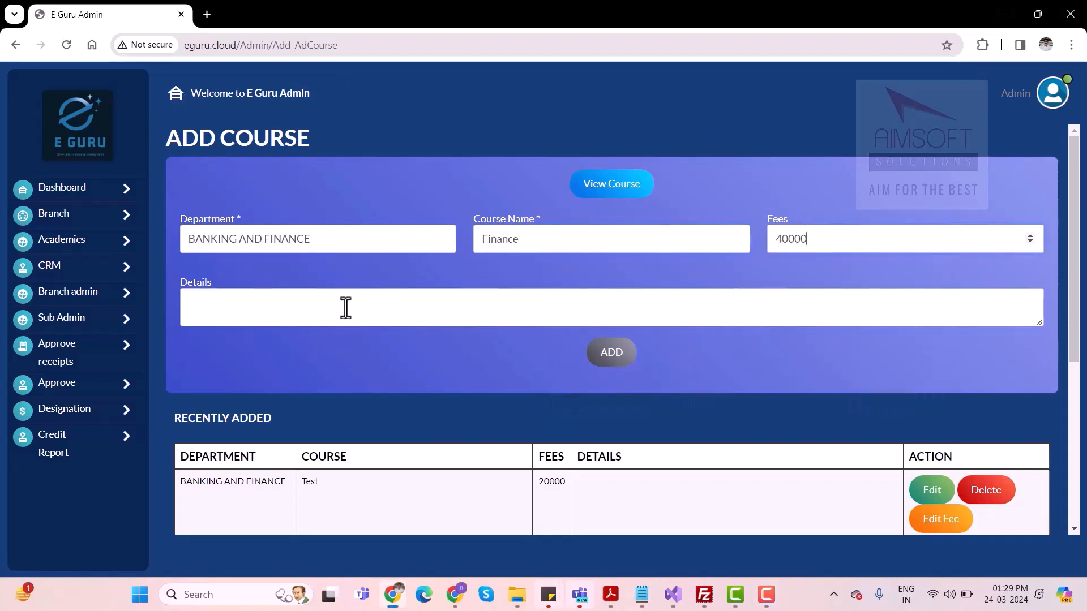
pyautogui.click(612, 367)
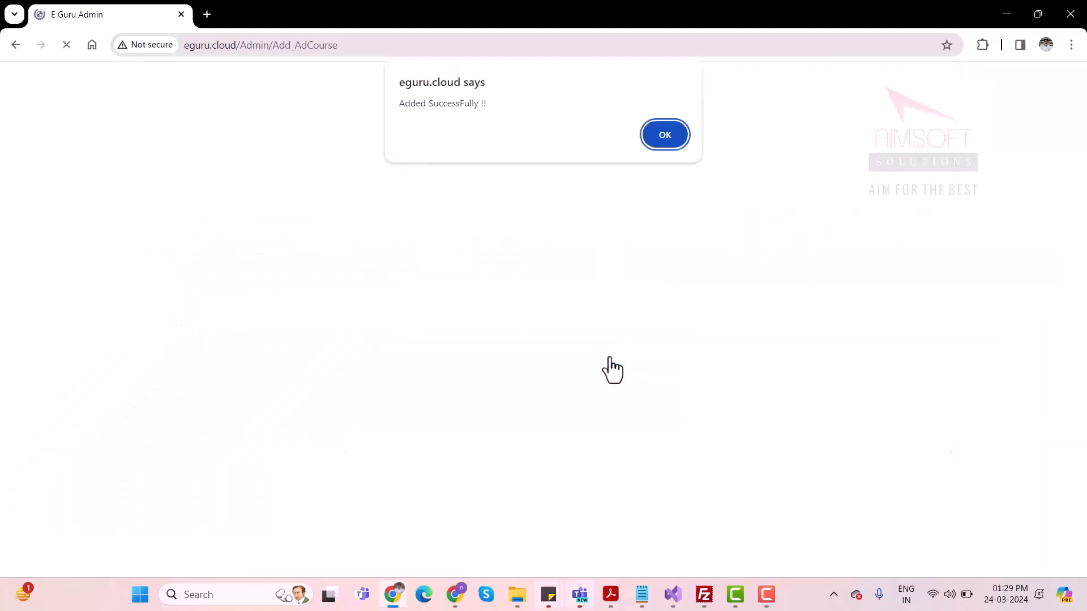
pyautogui.click(674, 138)
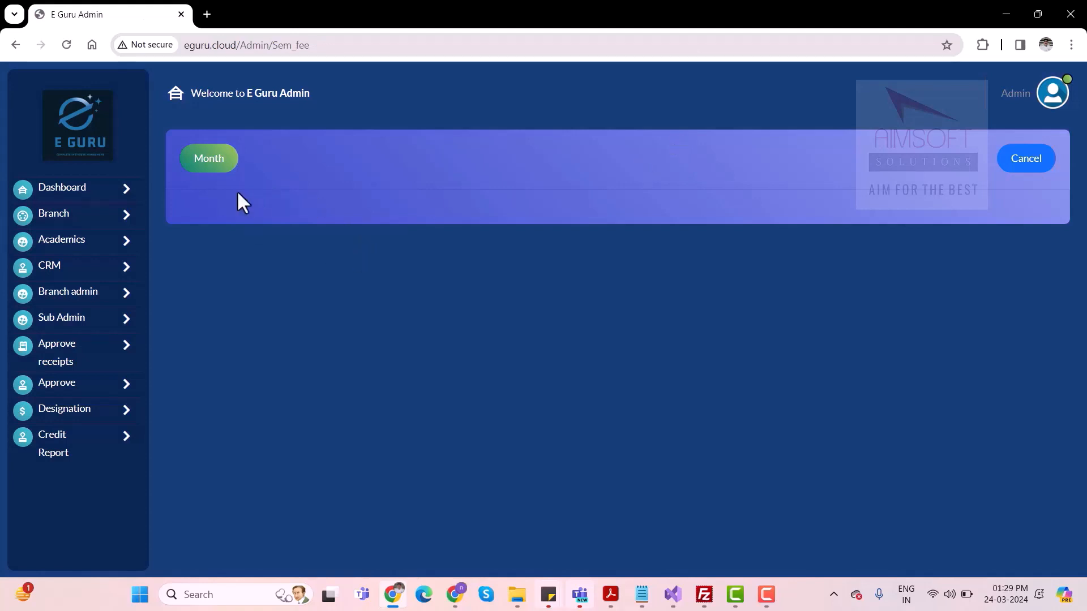
# Set up the Finance course fees by month with 4 months and 4 months having fees, and save the generated fee split
pyautogui.click(209, 165)
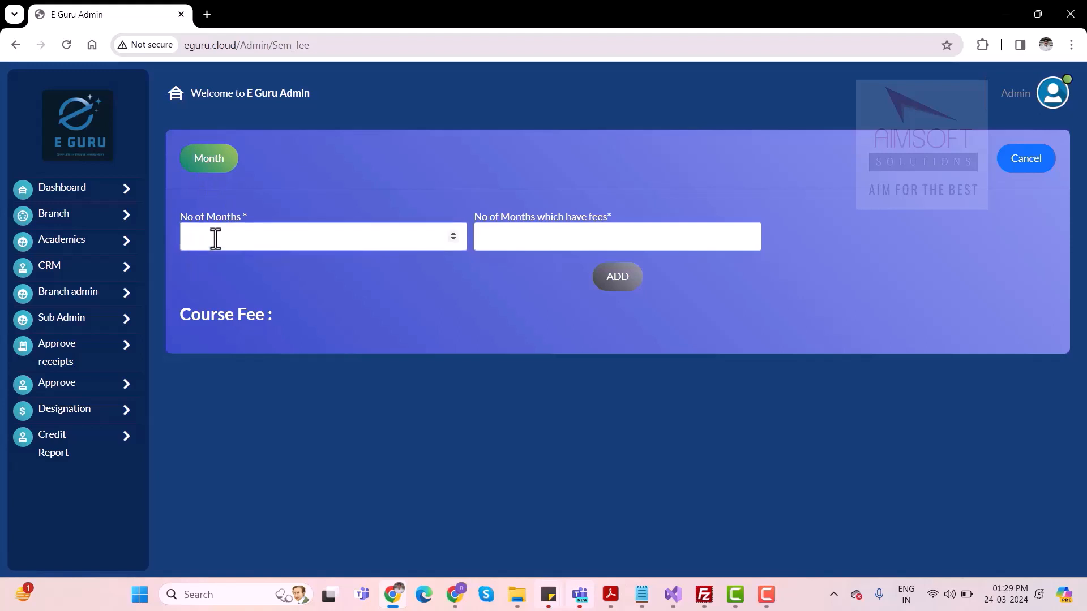
pyautogui.write('4')
pyautogui.click(517, 235)
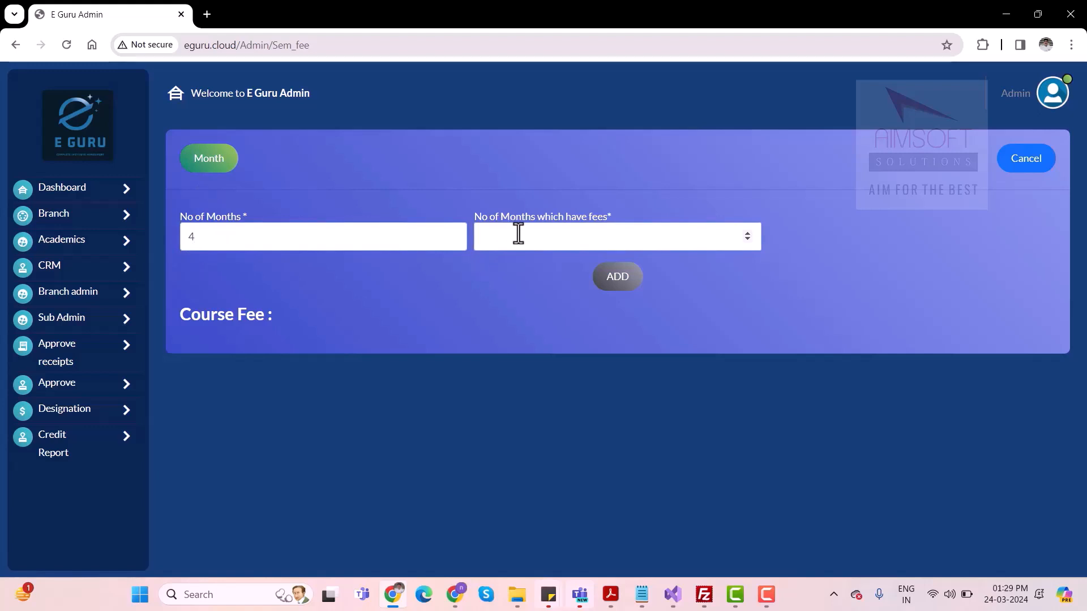
pyautogui.write('4')
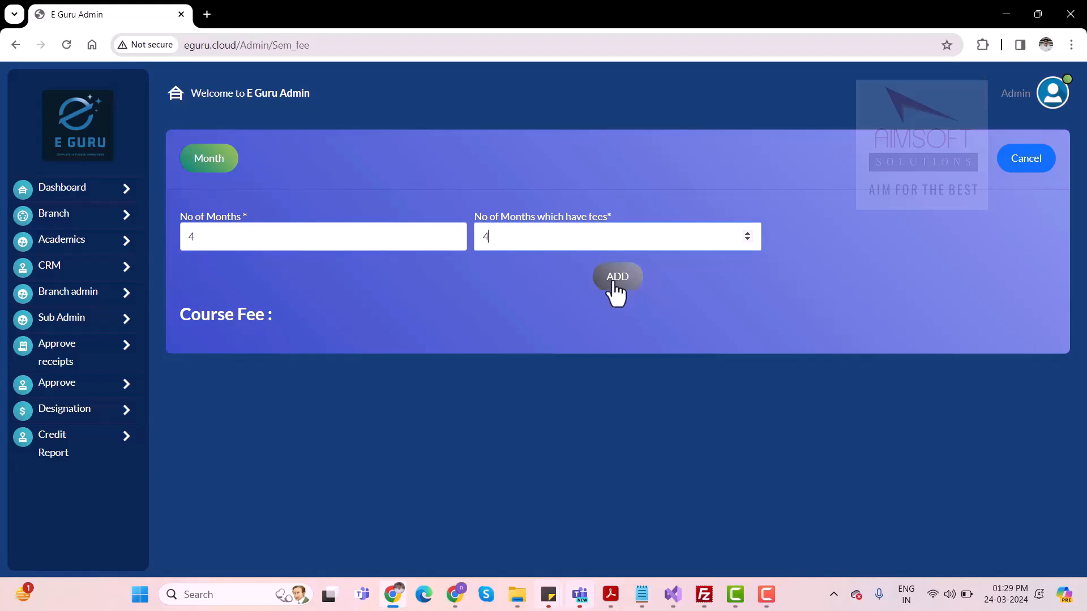
pyautogui.click(615, 283)
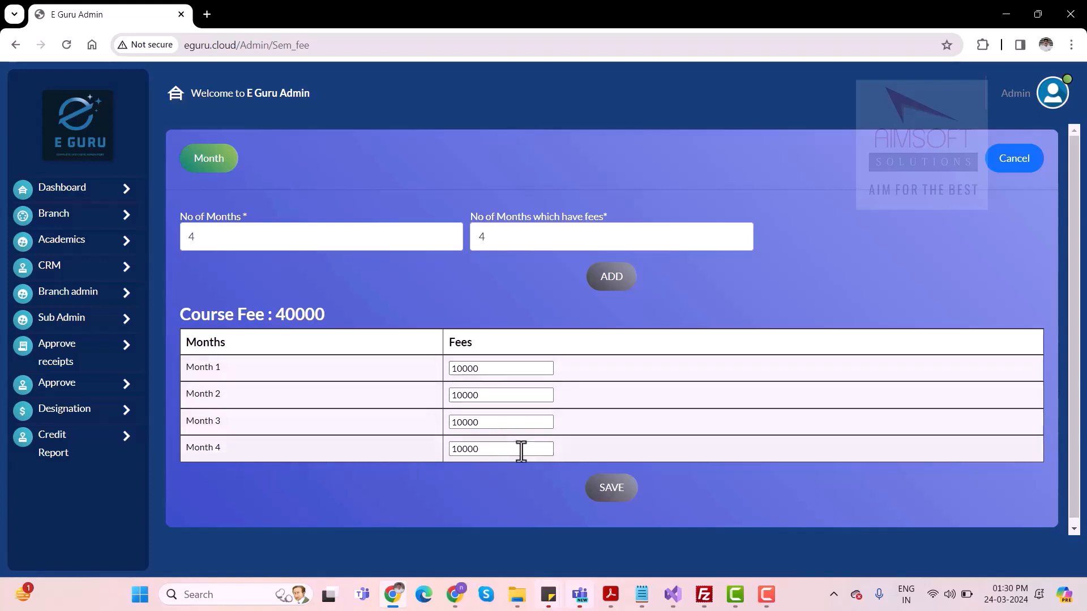
pyautogui.click(614, 499)
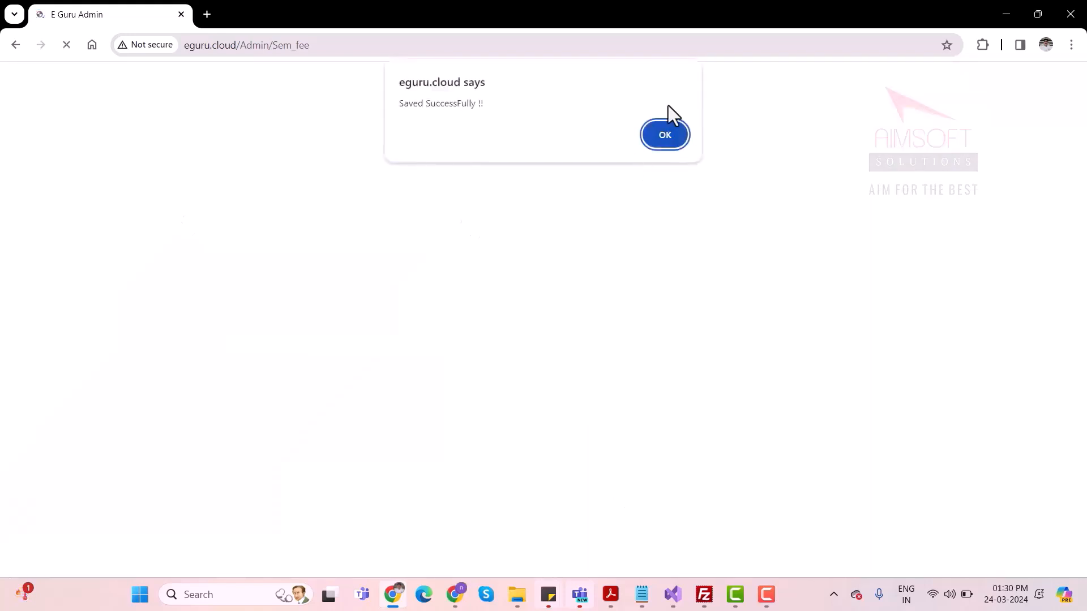
pyautogui.click(670, 138)
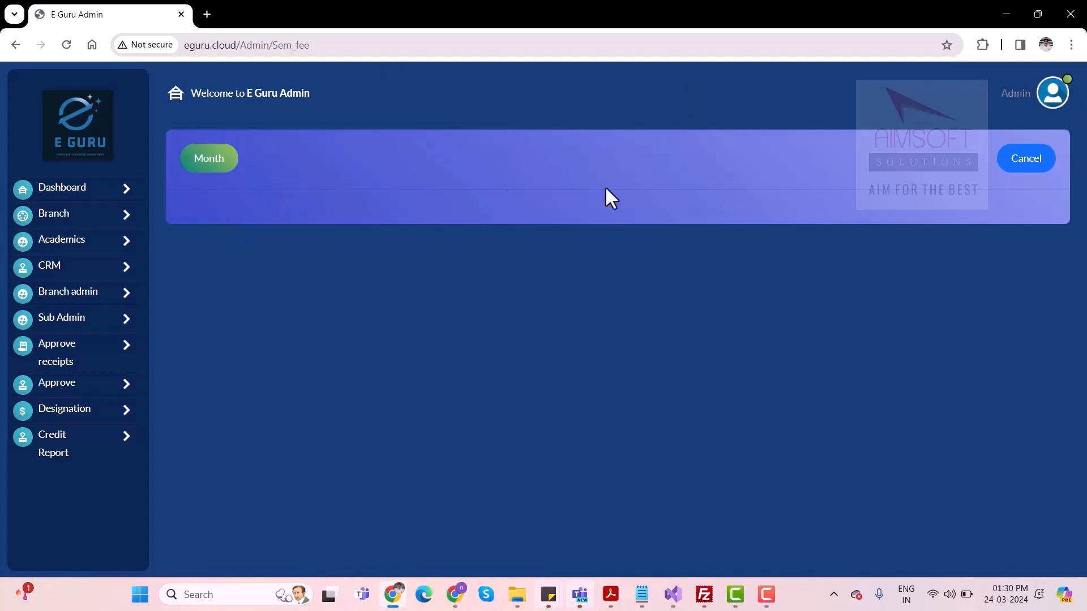
pyautogui.press('F10')
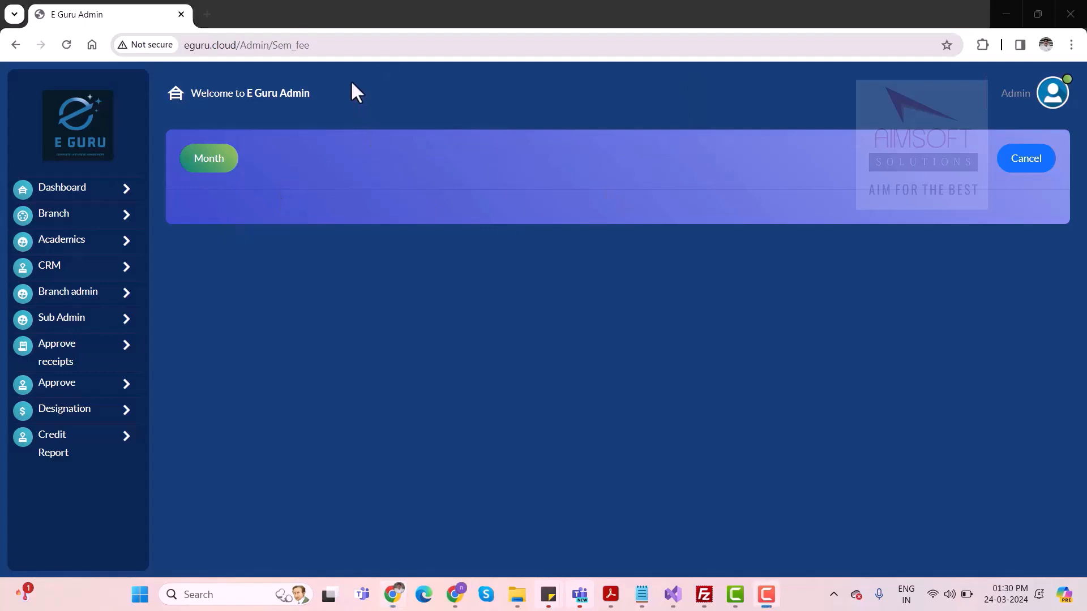
# Log out of the main admin account and log in as Office Staff with the staff username and password
pyautogui.click(1051, 93)
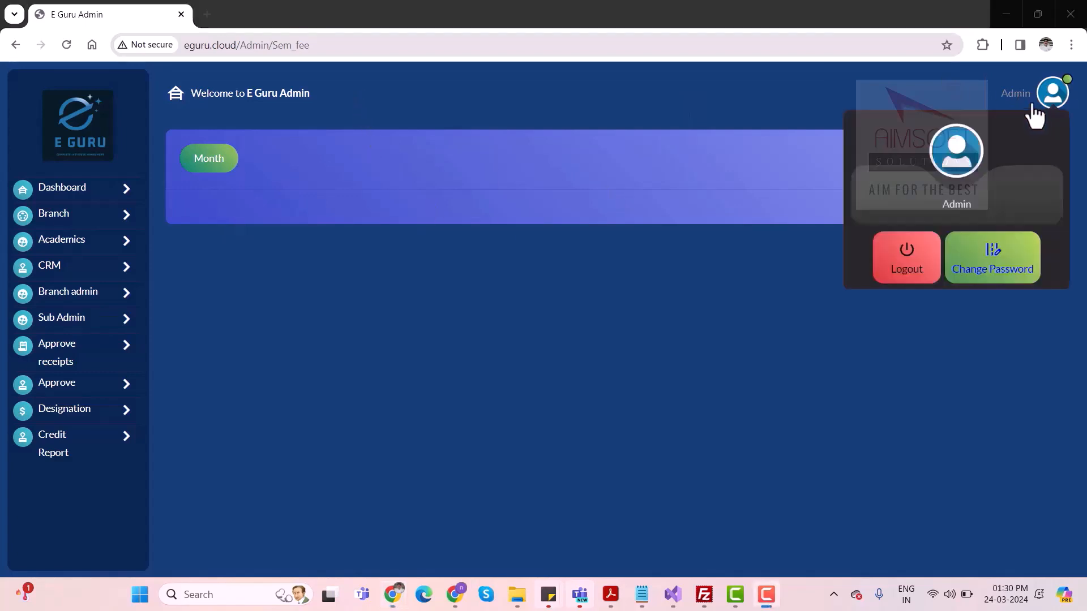
pyautogui.click(910, 273)
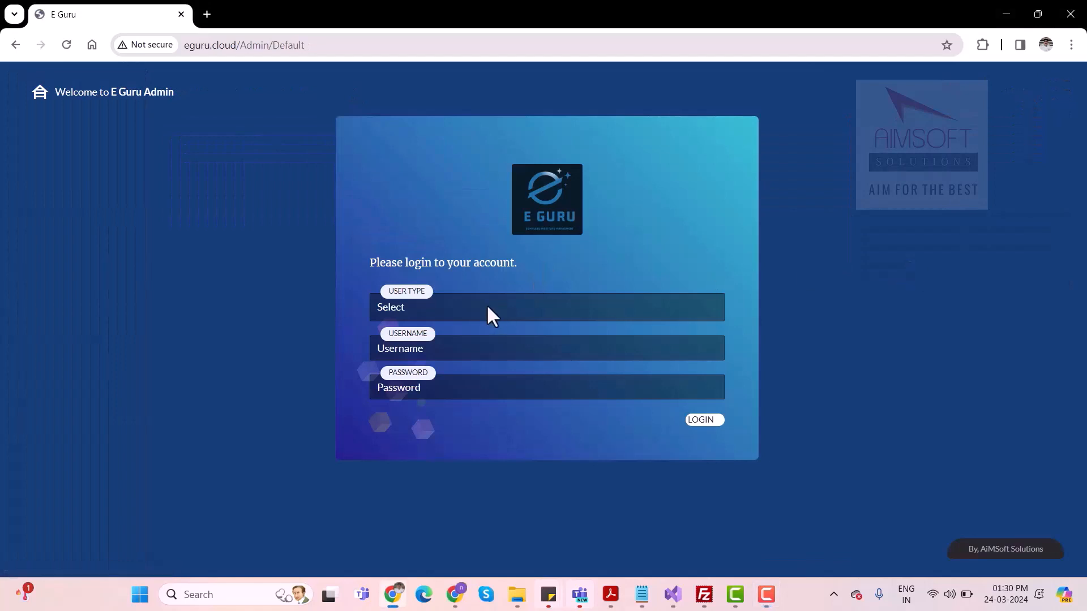
pyautogui.click(486, 305)
pyautogui.click(415, 383)
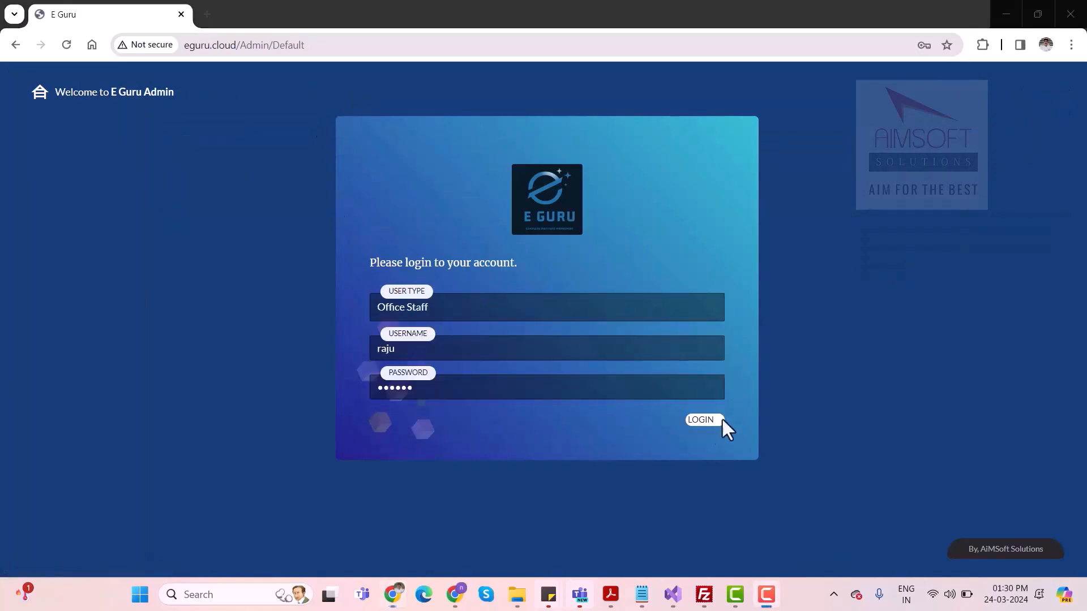
pyautogui.click(707, 421)
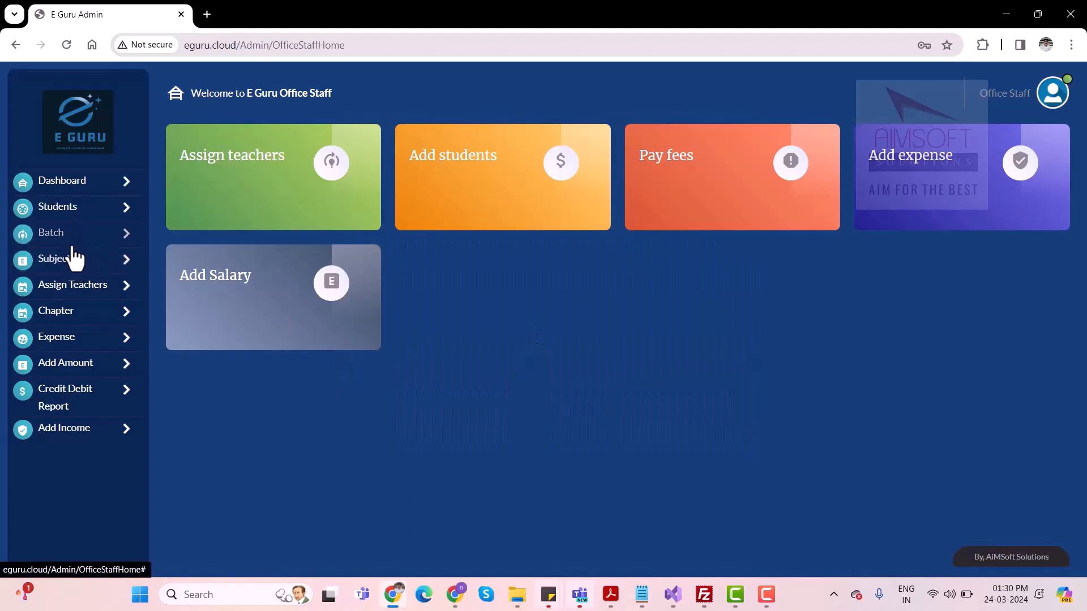
pyautogui.click(68, 210)
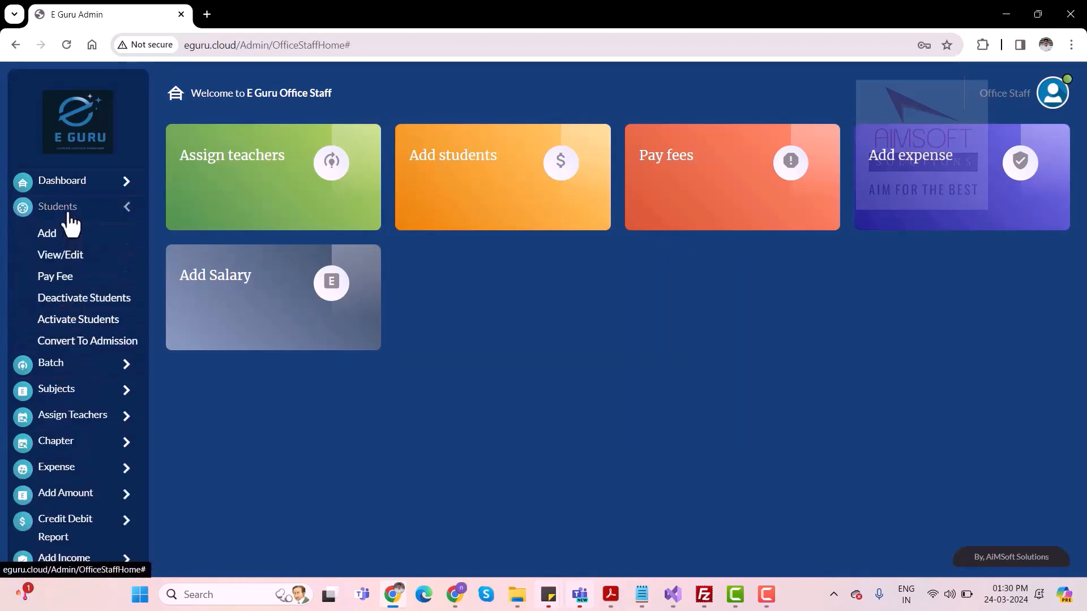
pyautogui.click(68, 214)
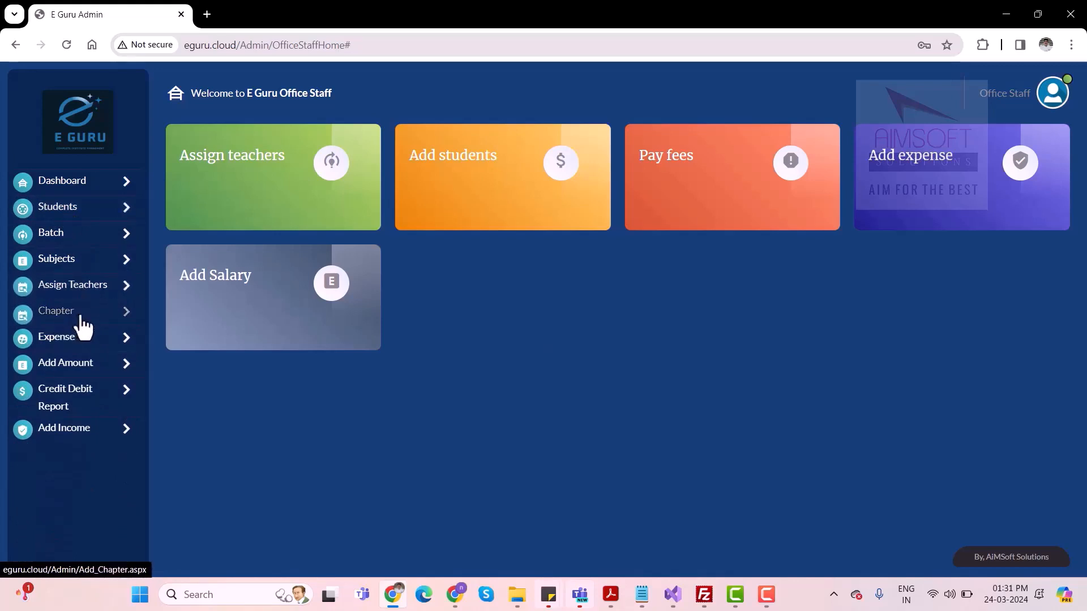
pyautogui.click(82, 322)
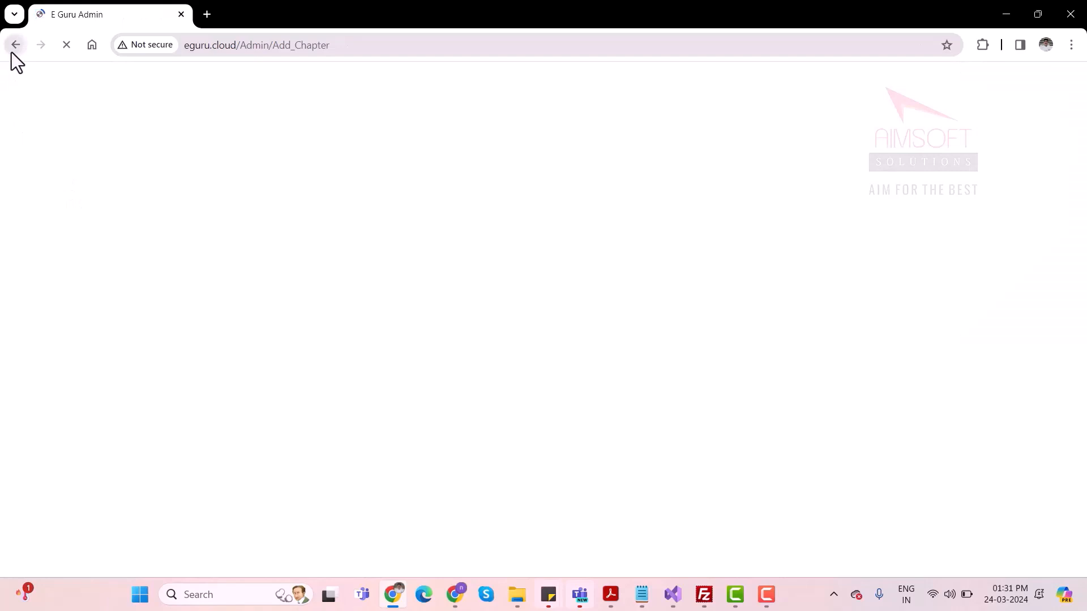
pyautogui.click(12, 49)
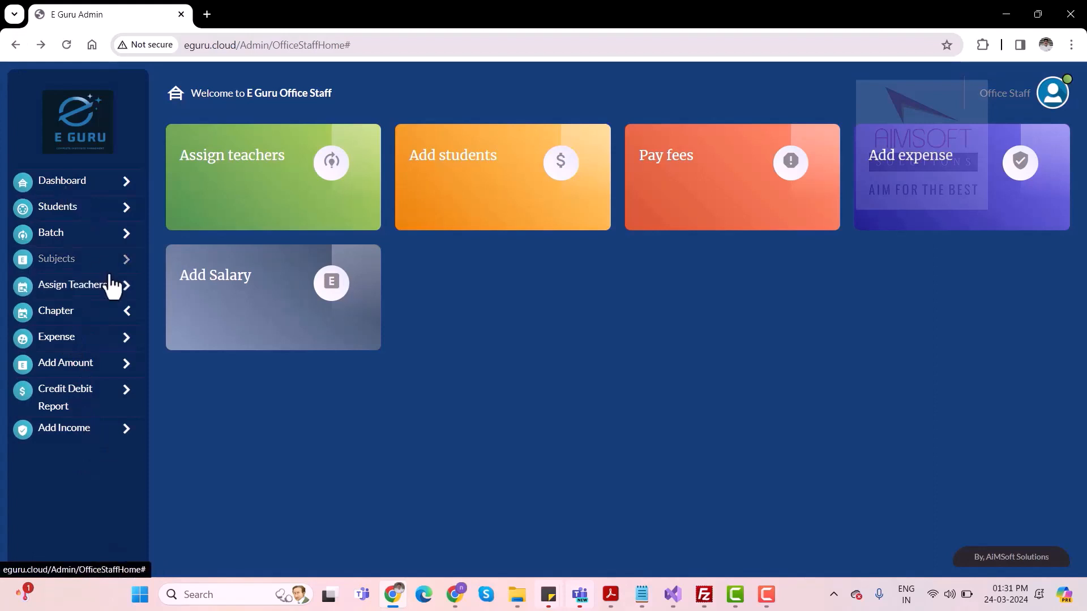
# Open the form for adding a batch and add batch A to the Finance course
pyautogui.click(73, 237)
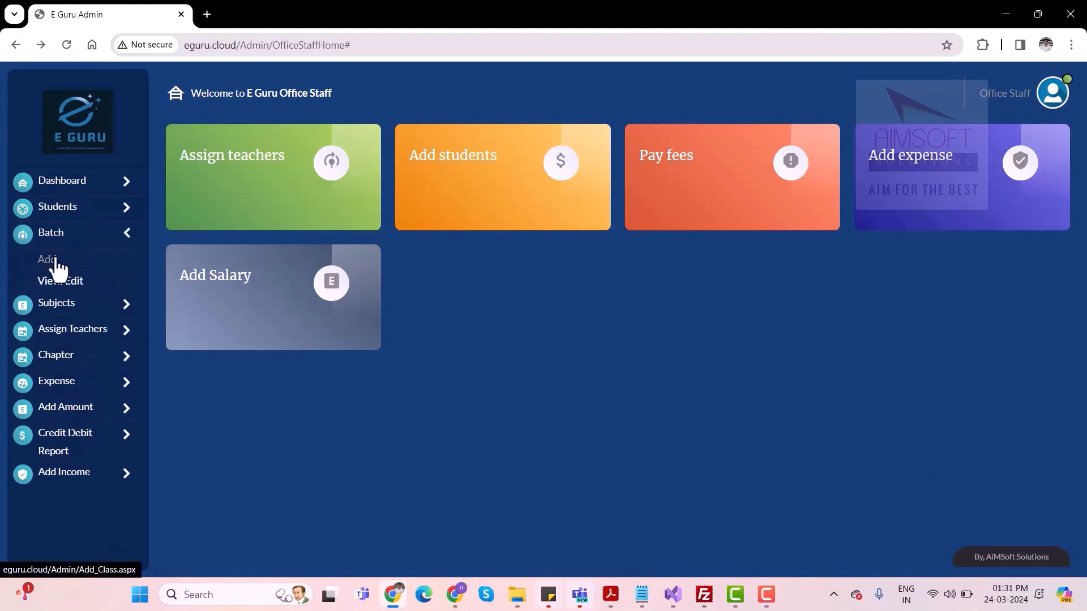
pyautogui.click(56, 261)
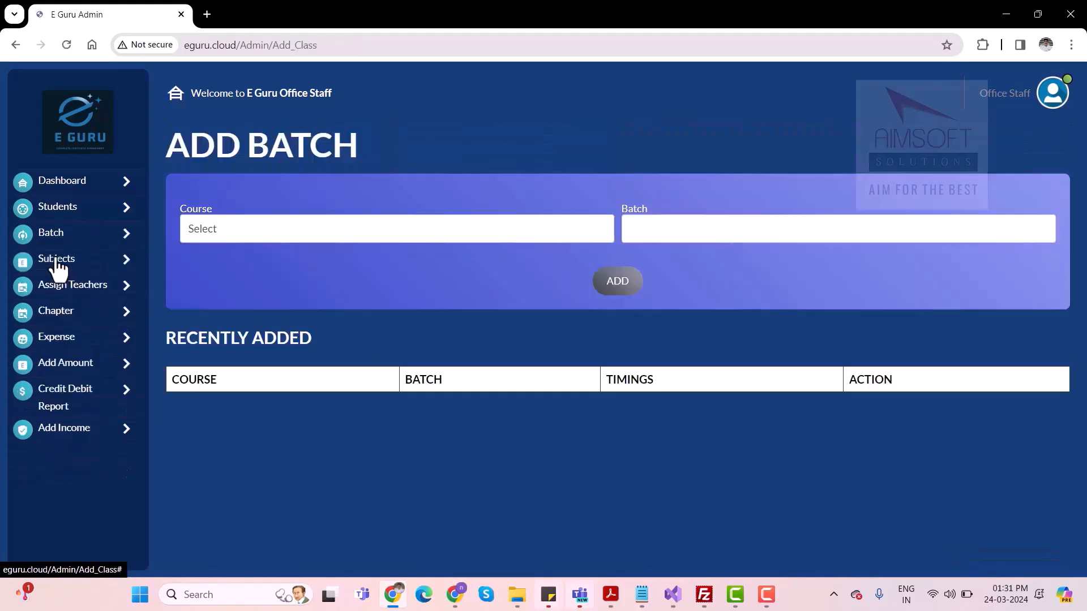
pyautogui.click(361, 227)
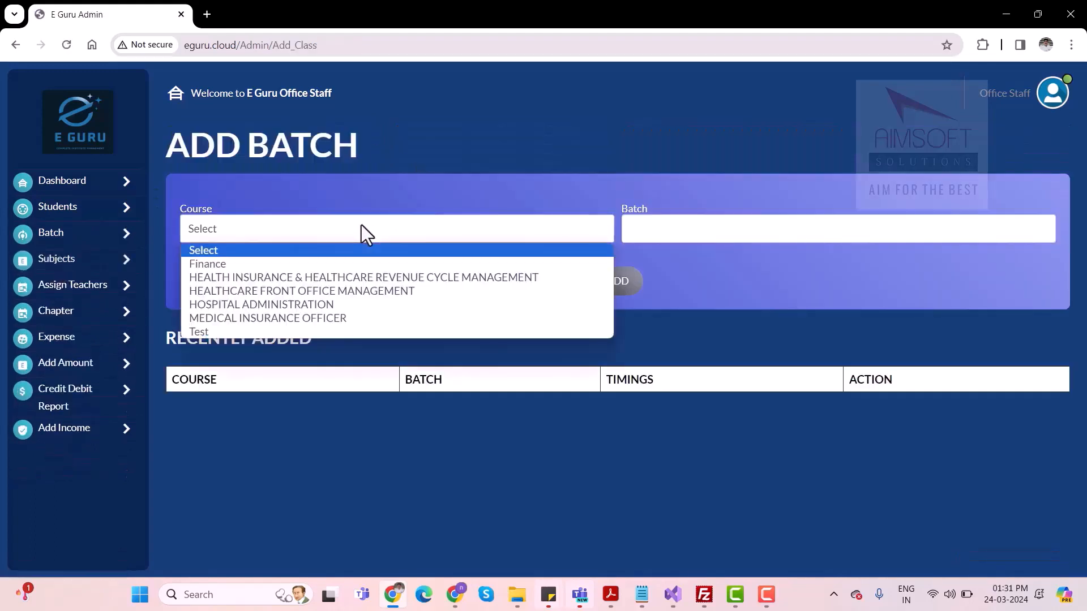
pyautogui.click(283, 264)
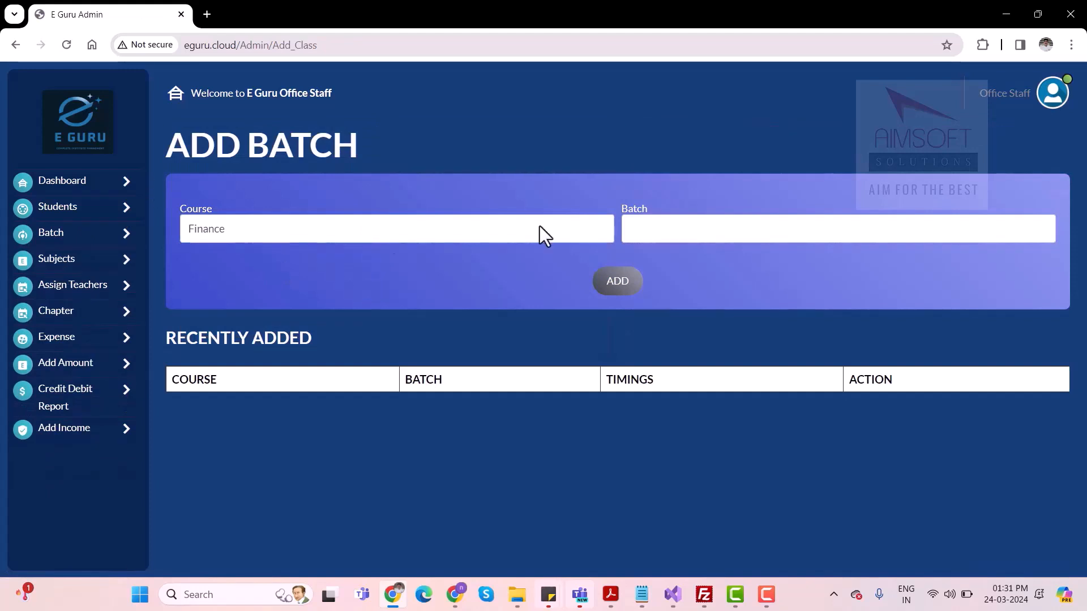
pyautogui.click(664, 229)
pyautogui.write('A')
pyautogui.press('Return')
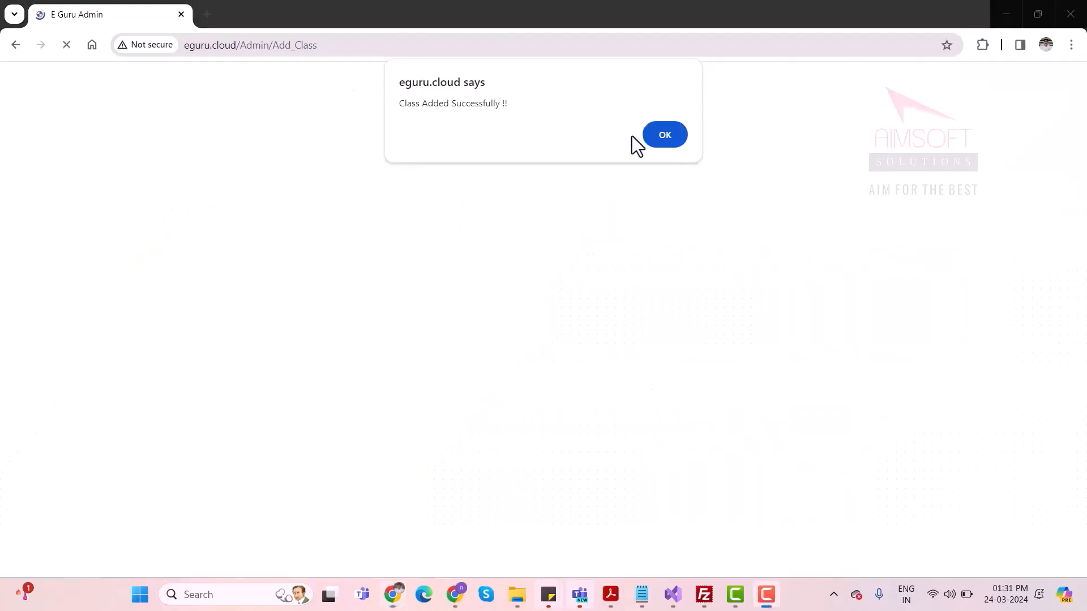
pyautogui.click(670, 134)
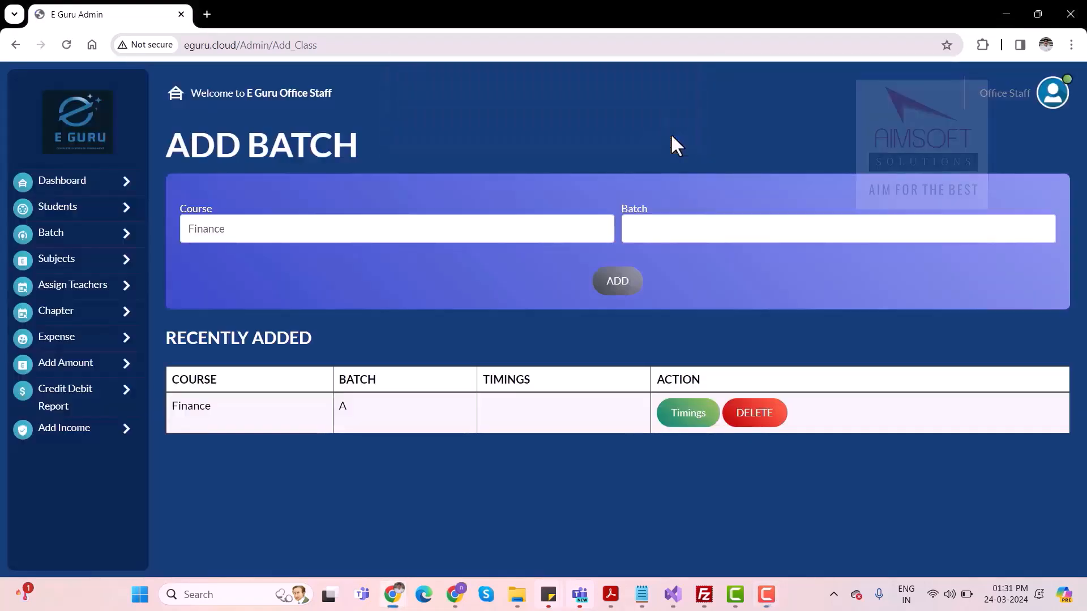
# View the timing form for Finance batch A without adding a timing, and look at the class list
pyautogui.click(699, 424)
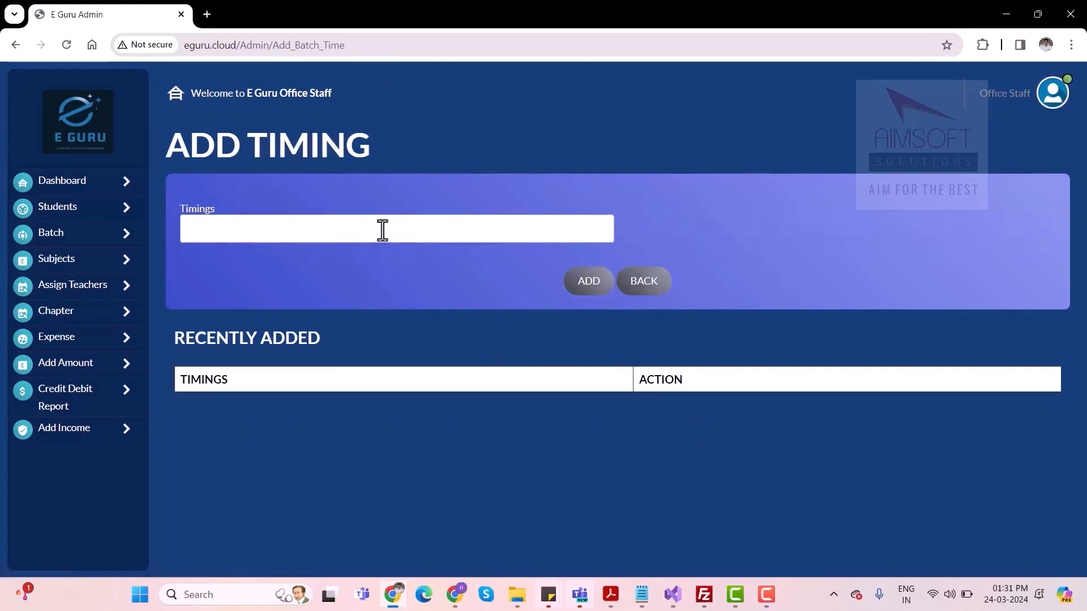
pyautogui.click(643, 283)
pyautogui.click(70, 290)
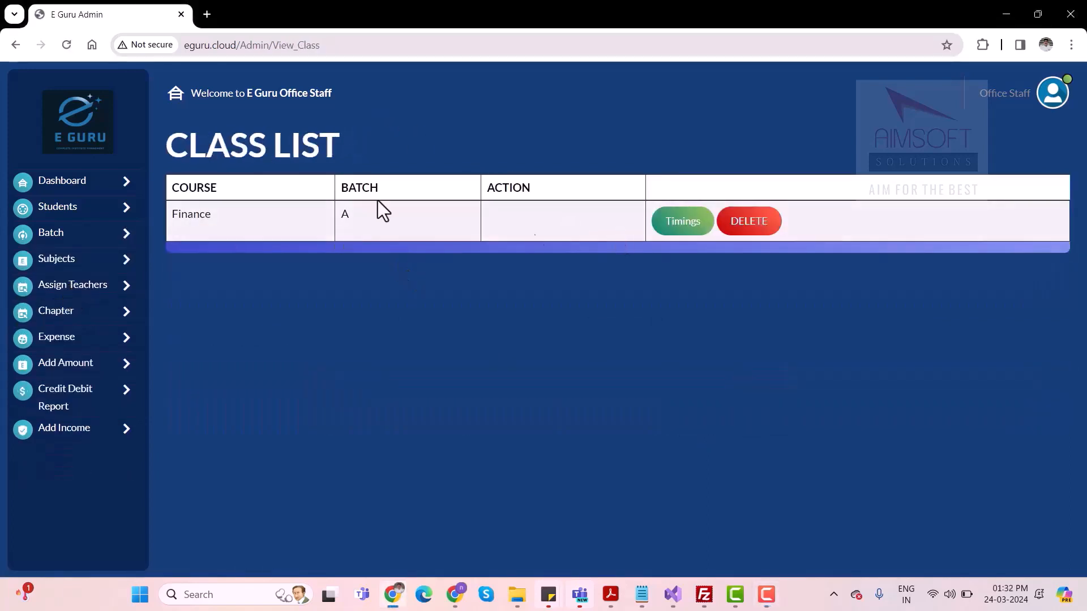
# Open the form for adding a subject and select the Finance course, course type Short Term Course and Month 1
pyautogui.click(64, 264)
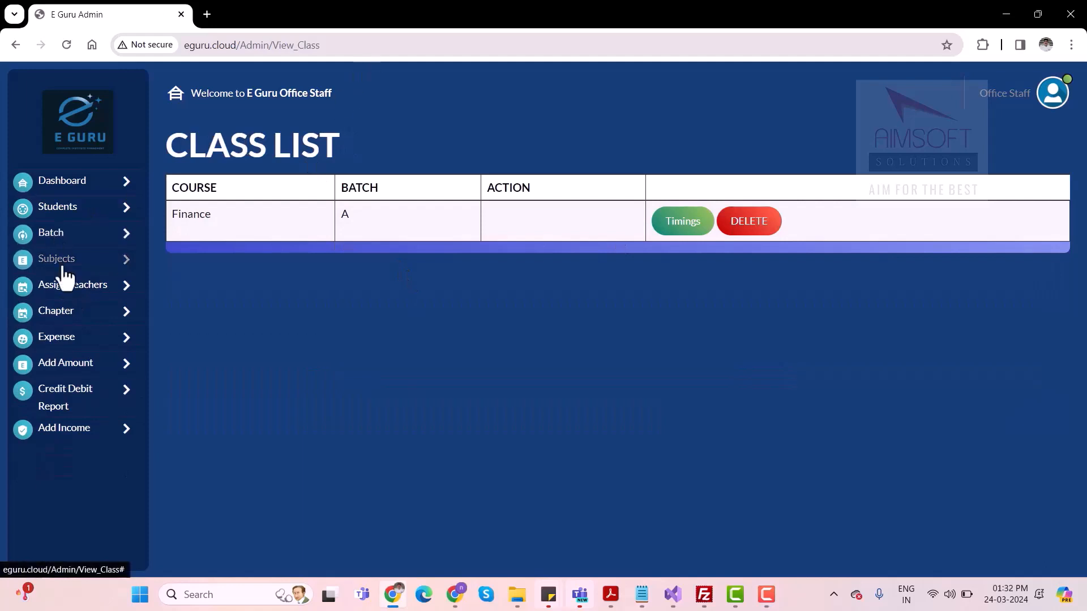
pyautogui.click(50, 286)
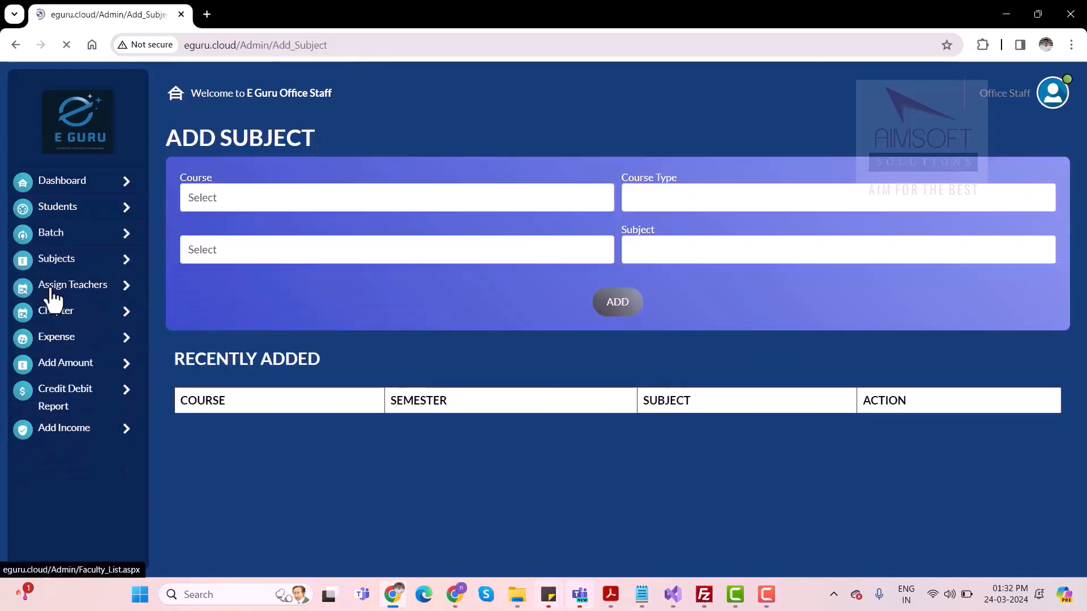
pyautogui.click(289, 199)
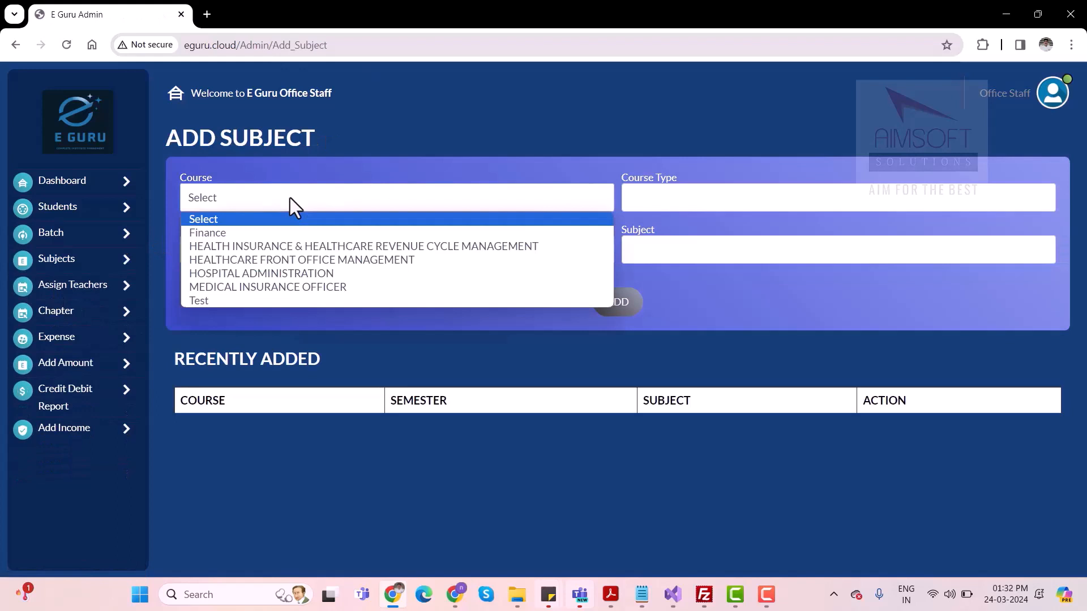
pyautogui.click(237, 238)
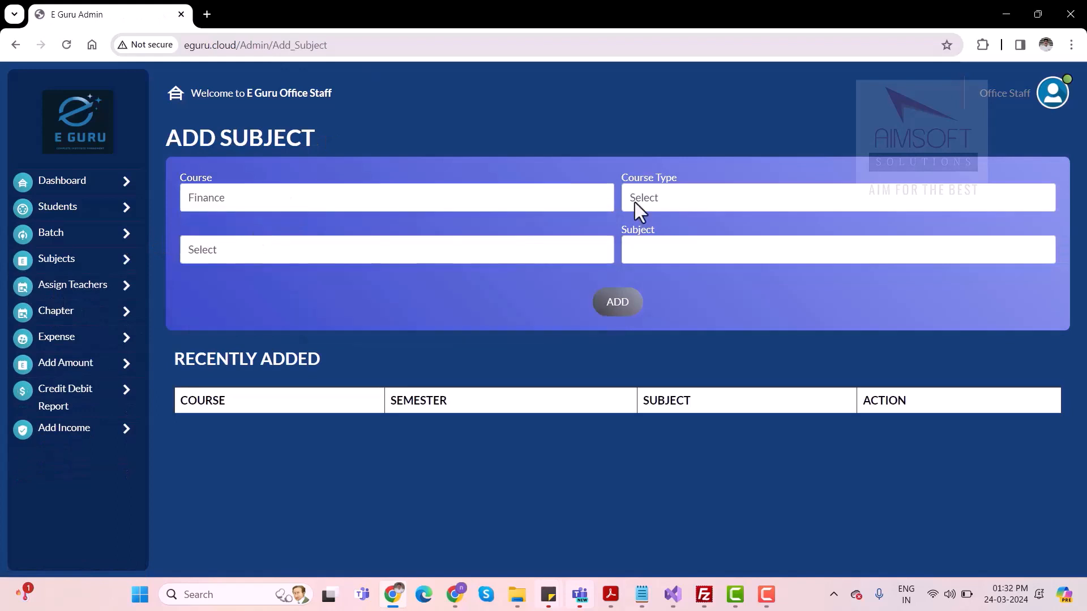
pyautogui.click(674, 194)
pyautogui.click(666, 233)
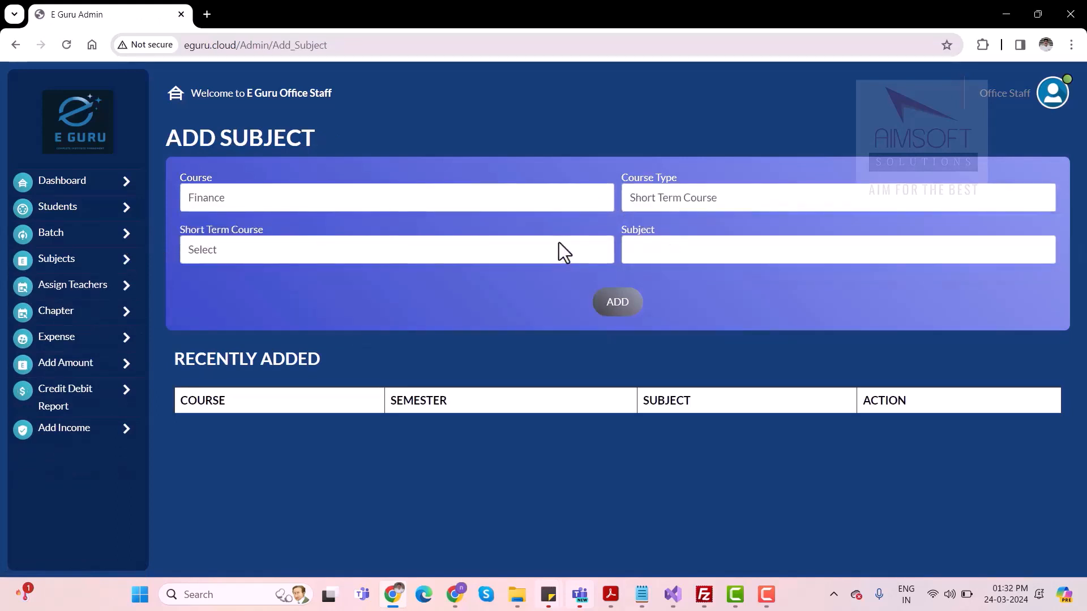
pyautogui.click(505, 245)
pyautogui.click(311, 287)
pyautogui.click(399, 254)
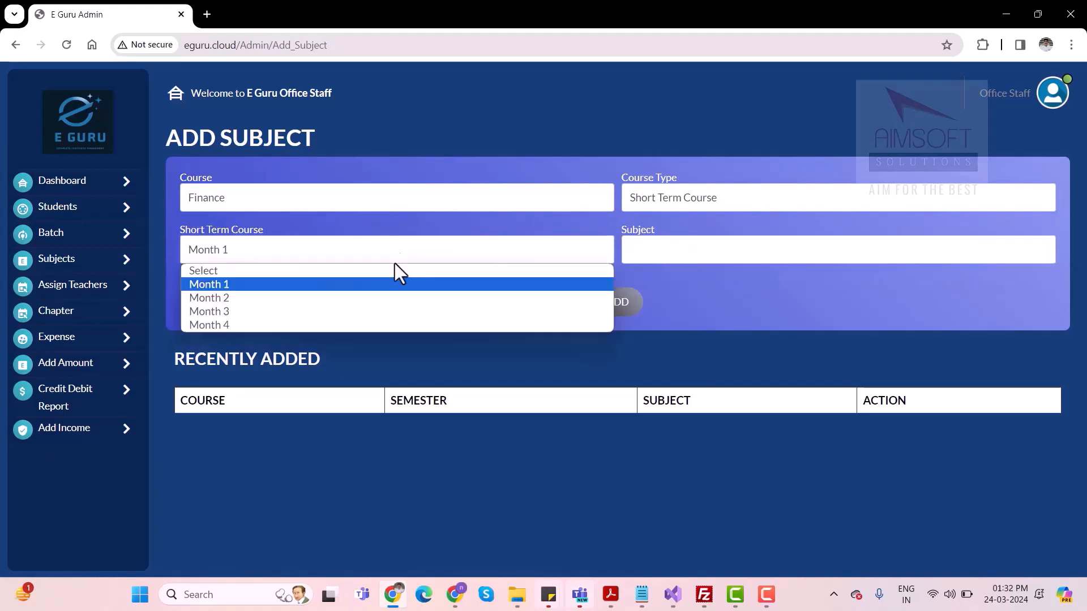
pyautogui.click(335, 284)
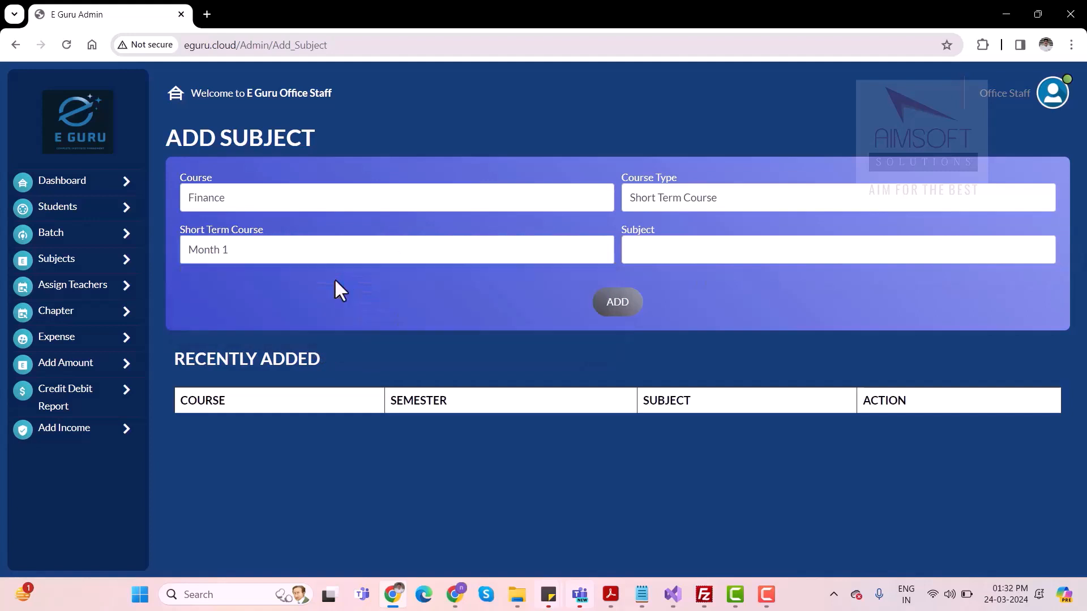
# Enter Financial Accounting as the subject and add it to the Finance course
pyautogui.click(658, 248)
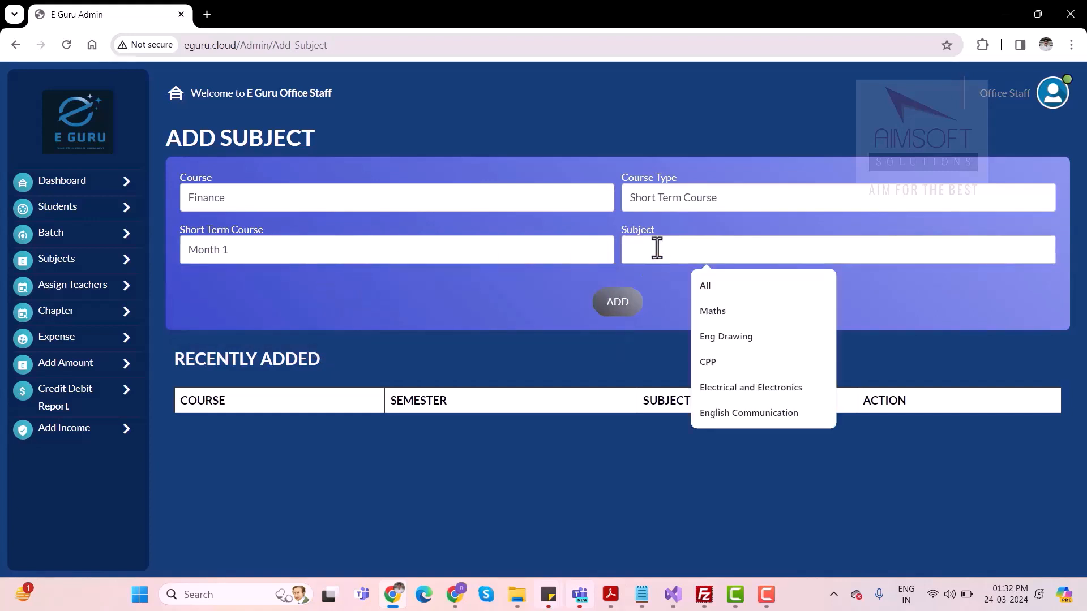
pyautogui.write('Fina')
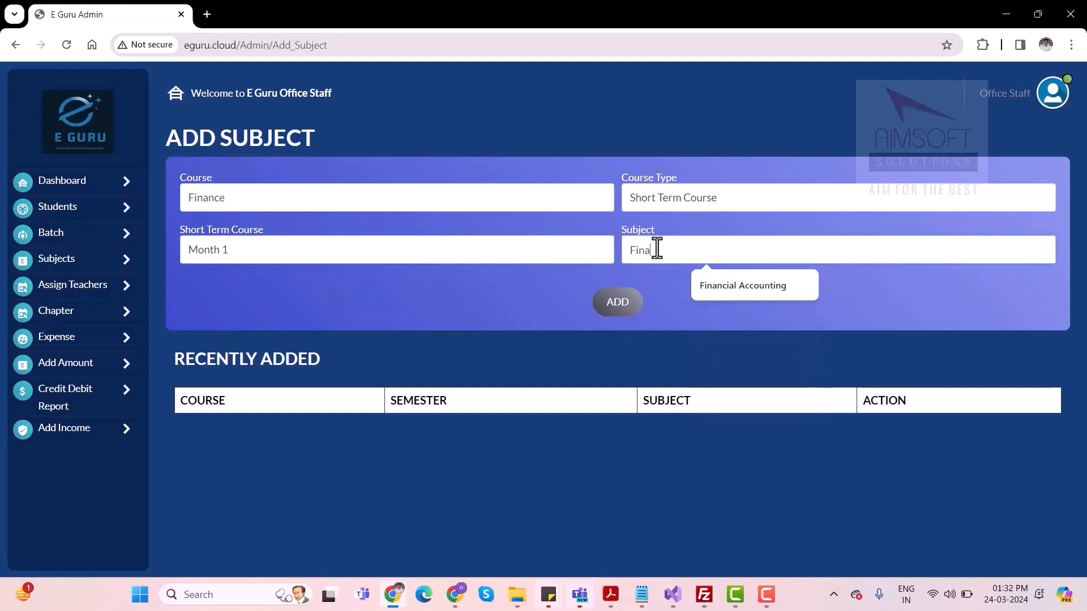
pyautogui.press('Down')
pyautogui.press('Return')
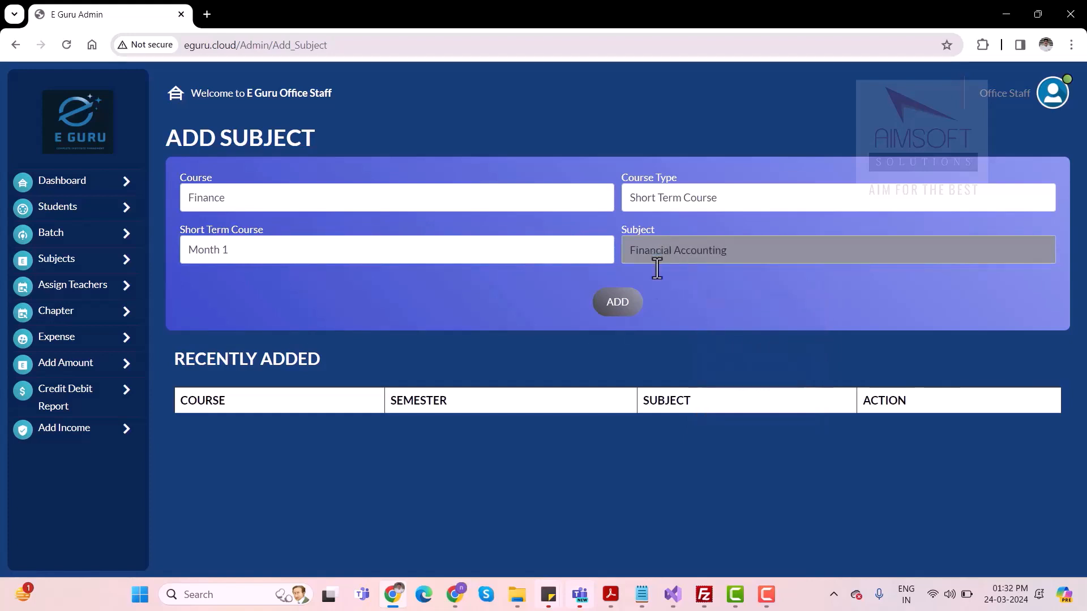
pyautogui.click(617, 304)
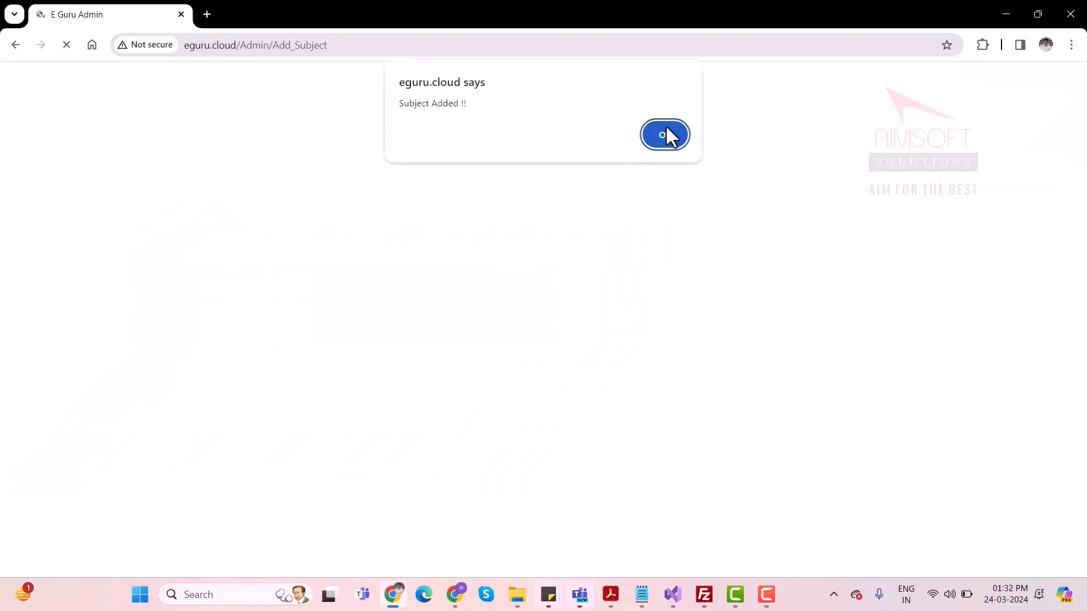
pyautogui.click(666, 135)
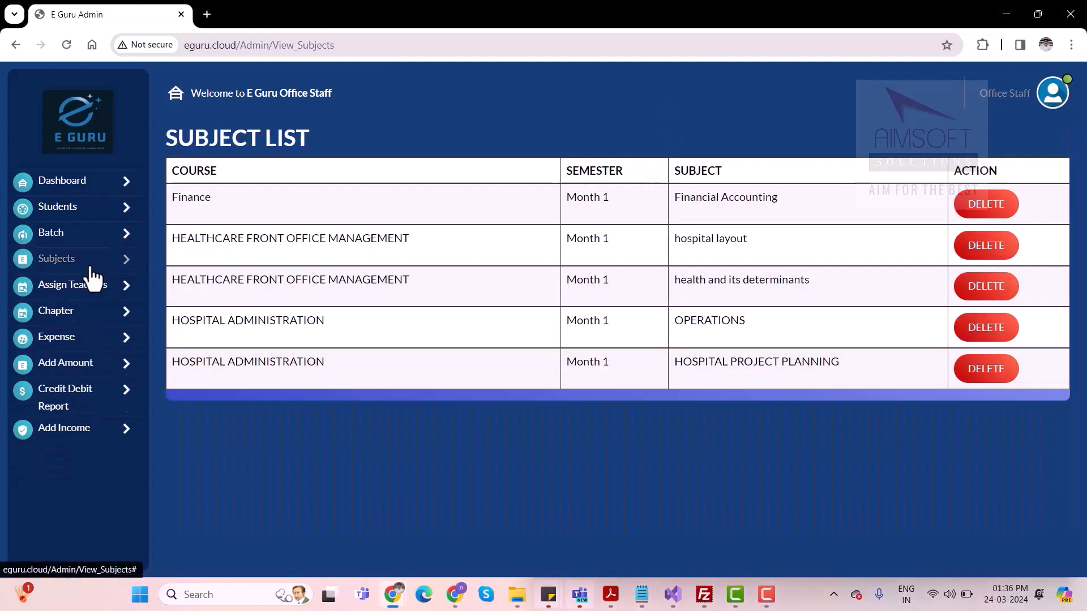
# View the subject list and the list of teachers
pyautogui.click(62, 259)
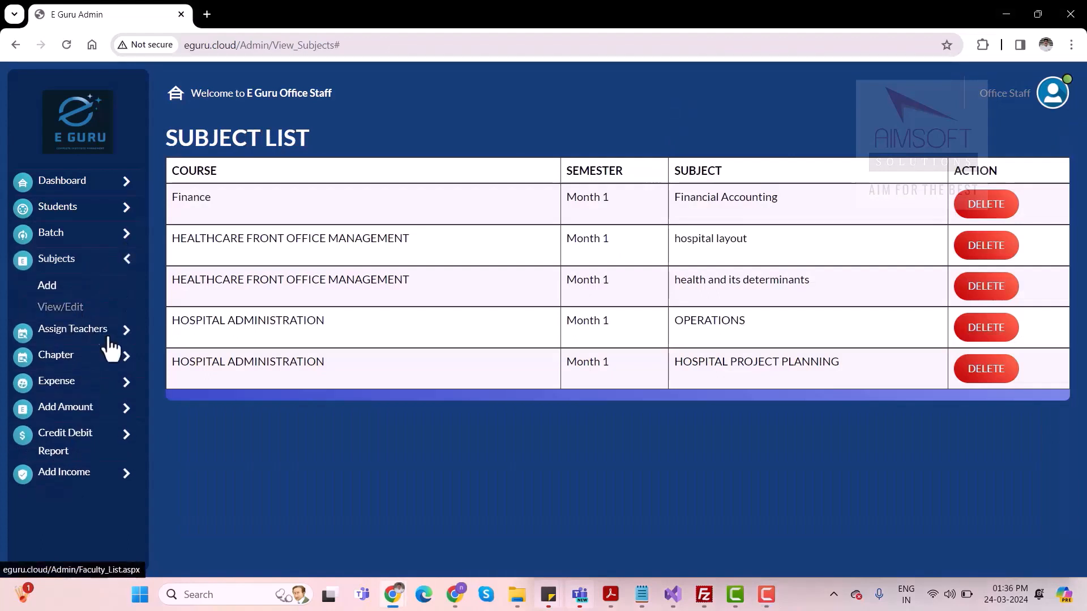
pyautogui.click(82, 330)
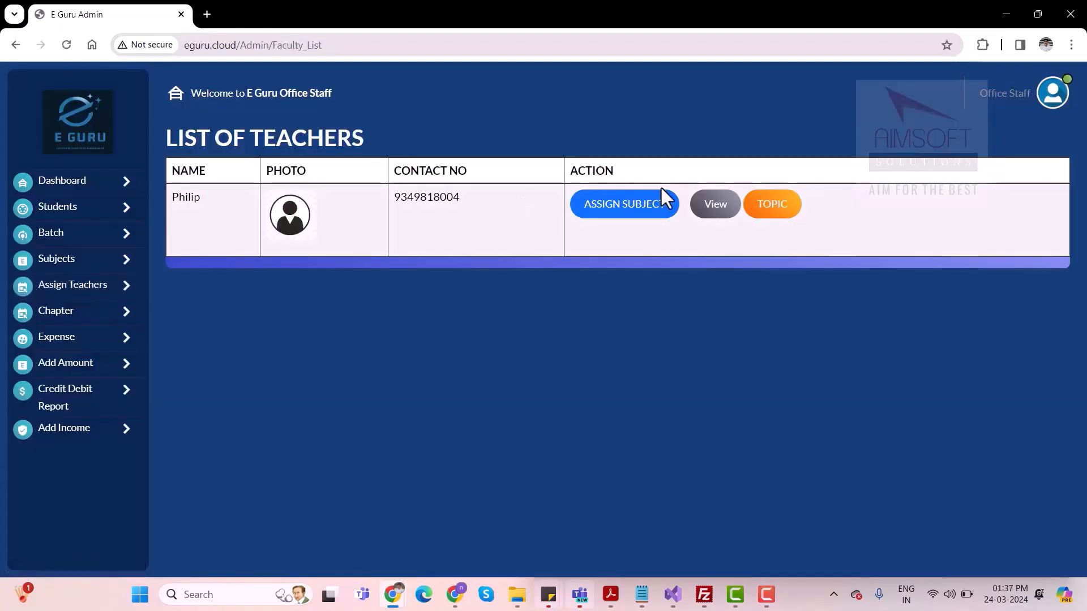
pyautogui.click(627, 221)
pyautogui.click(235, 220)
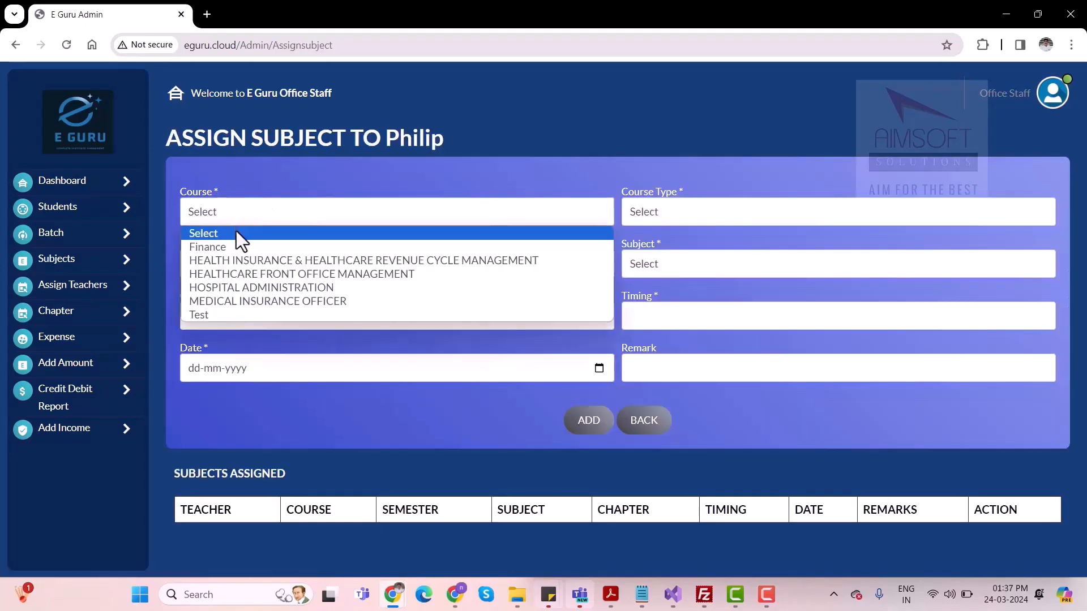
pyautogui.click(236, 247)
pyautogui.click(680, 213)
pyautogui.click(665, 249)
pyautogui.click(660, 261)
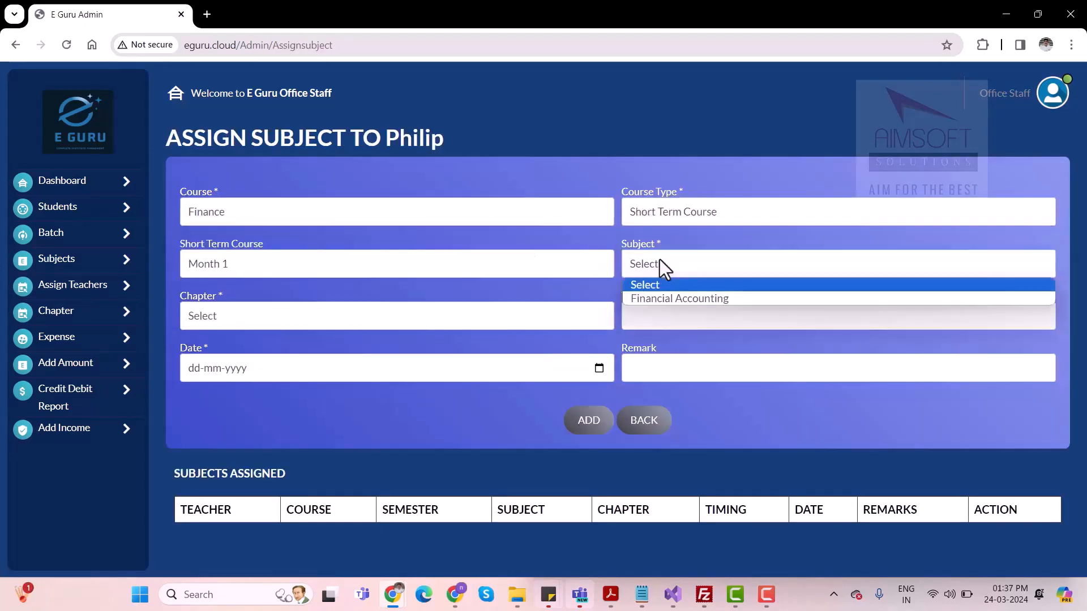
pyautogui.click(651, 297)
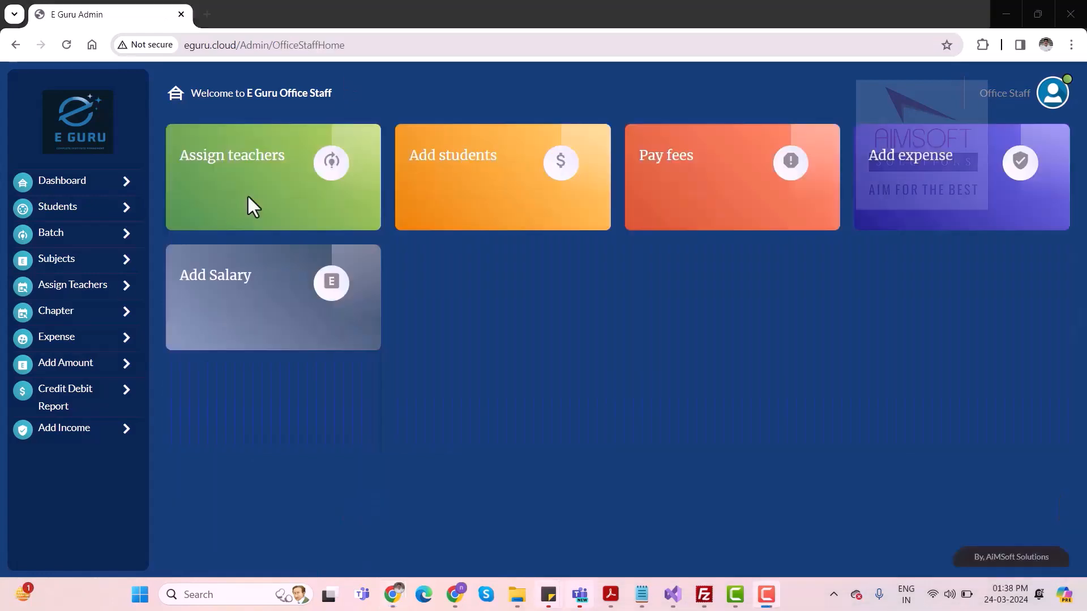
# Open the form for adding a chapter and select the Finance course, Short Term Course, Month 1 and the subject Financial Accounting
pyautogui.click(63, 318)
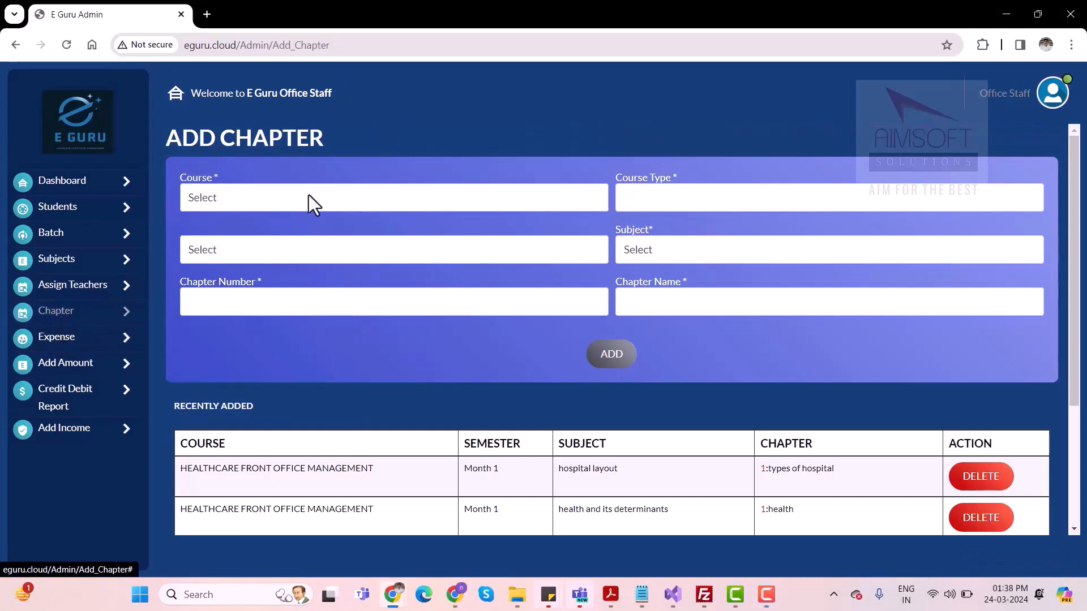
pyautogui.click(308, 194)
pyautogui.click(234, 235)
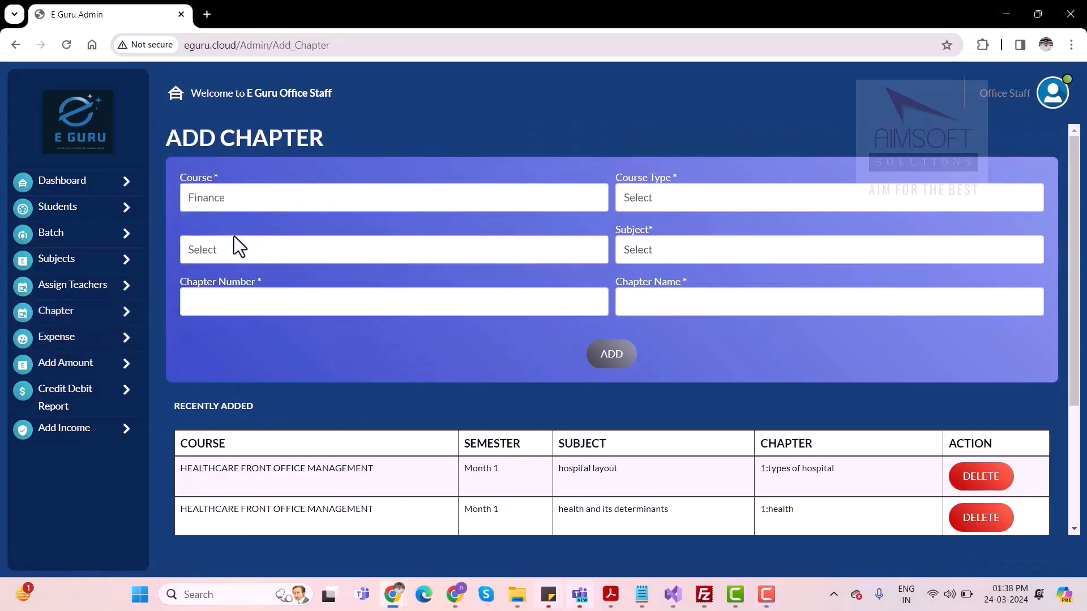
pyautogui.click(703, 194)
pyautogui.click(654, 233)
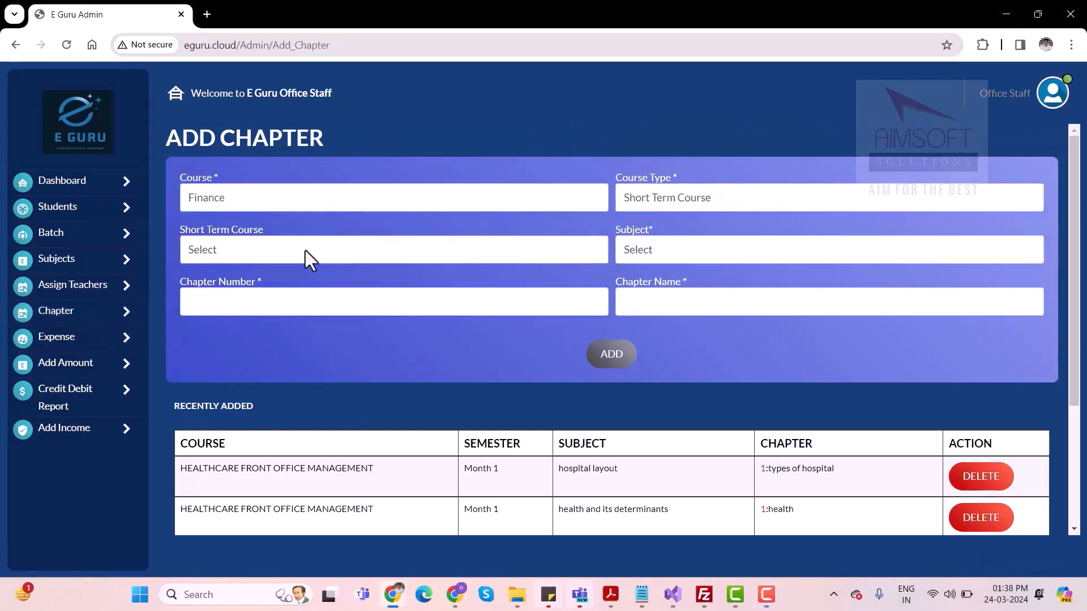
pyautogui.click(308, 259)
pyautogui.click(239, 284)
pyautogui.click(678, 258)
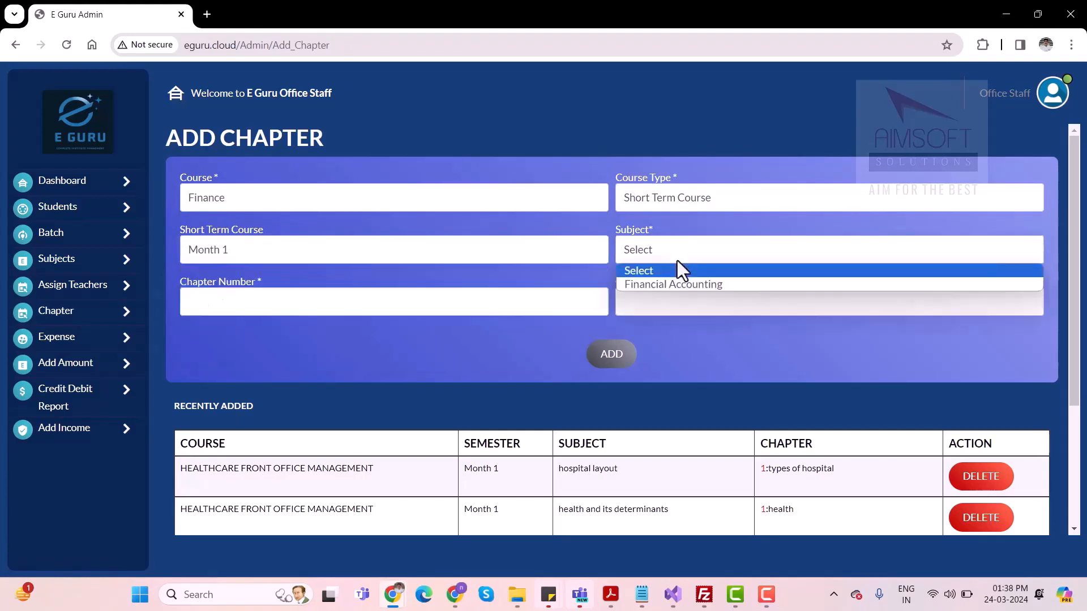
pyautogui.click(651, 283)
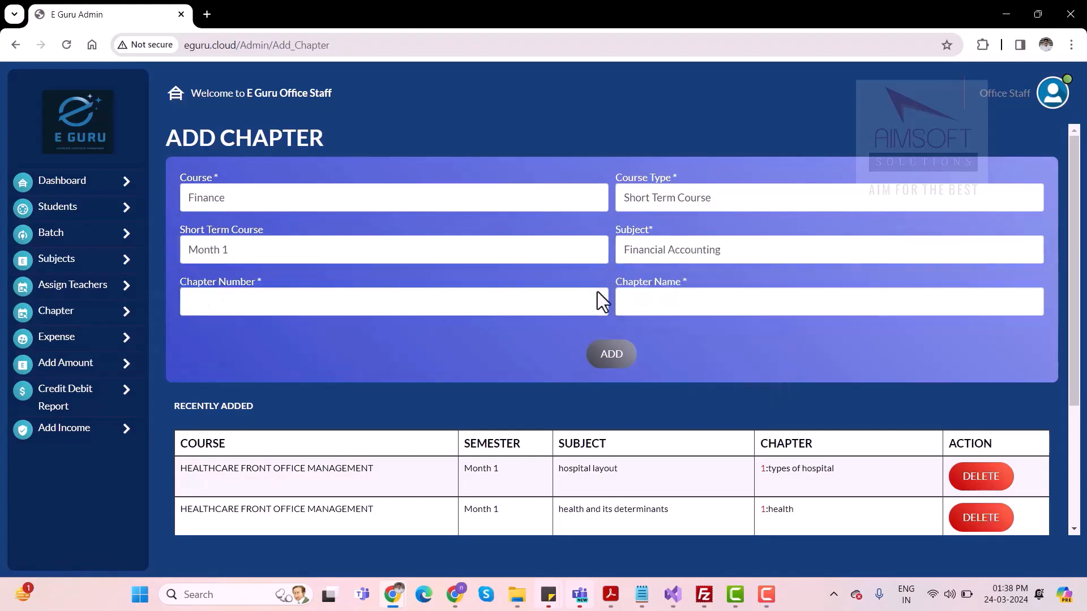
# Add chapter 1, Accountancy, and chapter 2, Auditing, to the Financial Accounting subject
pyautogui.click(285, 304)
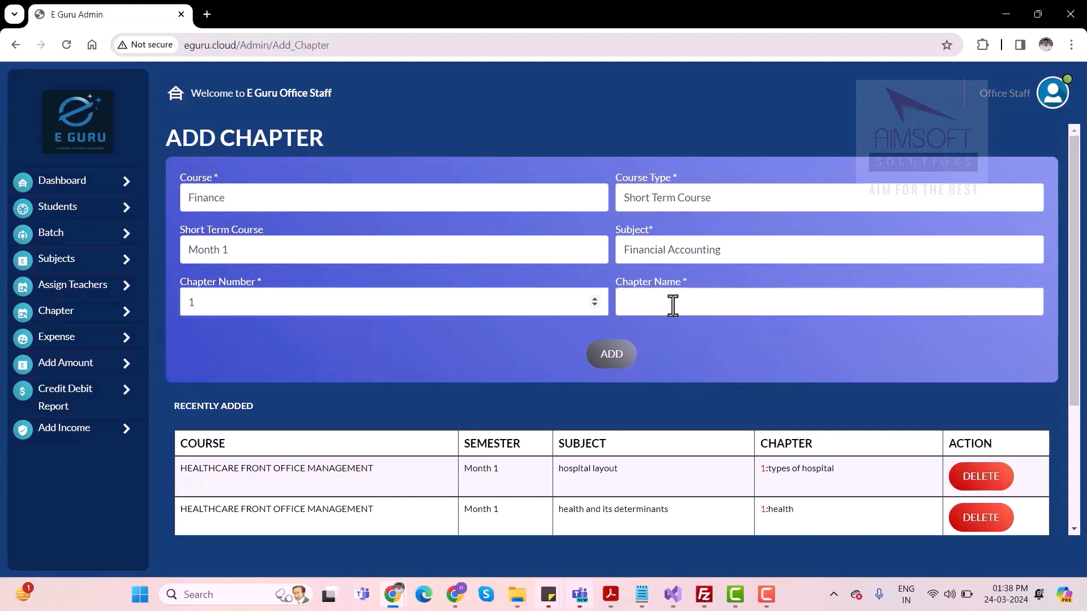
pyautogui.click(640, 300)
pyautogui.write('Adcou')
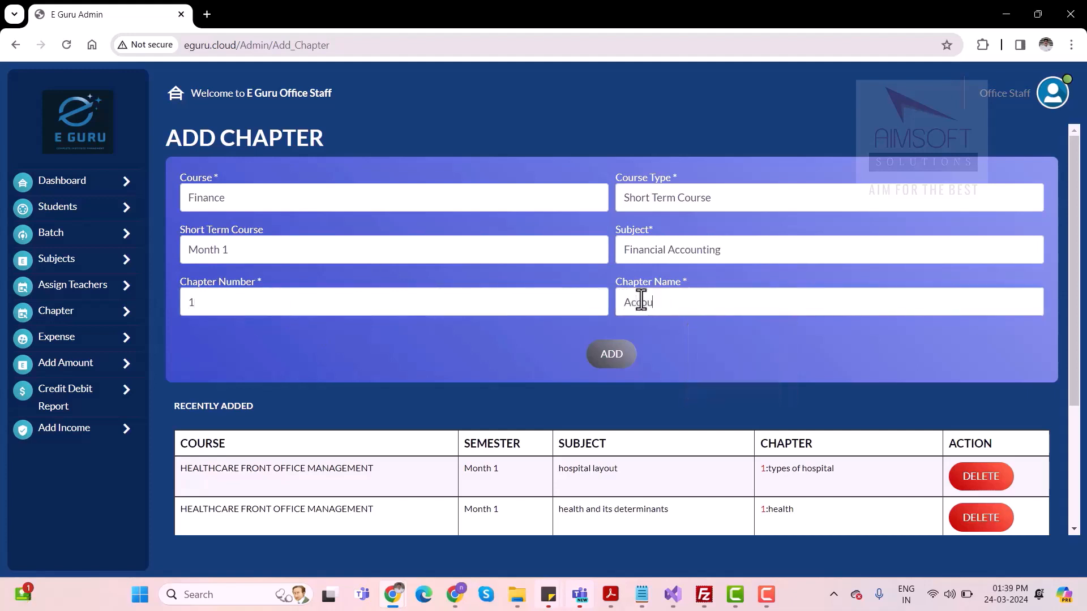
pyautogui.write('ntancy')
pyautogui.click(617, 362)
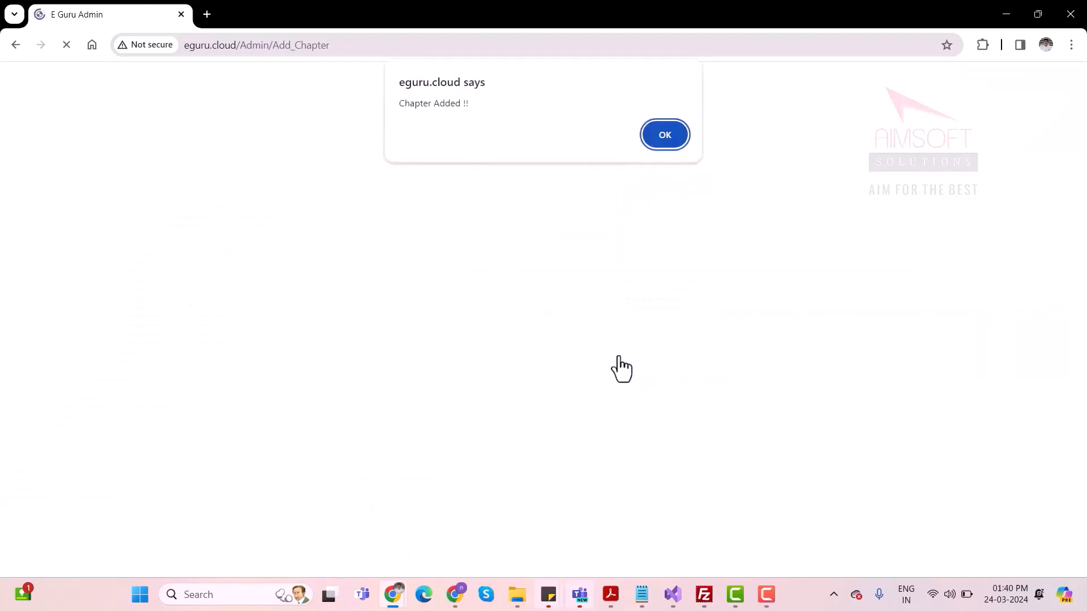
pyautogui.click(665, 135)
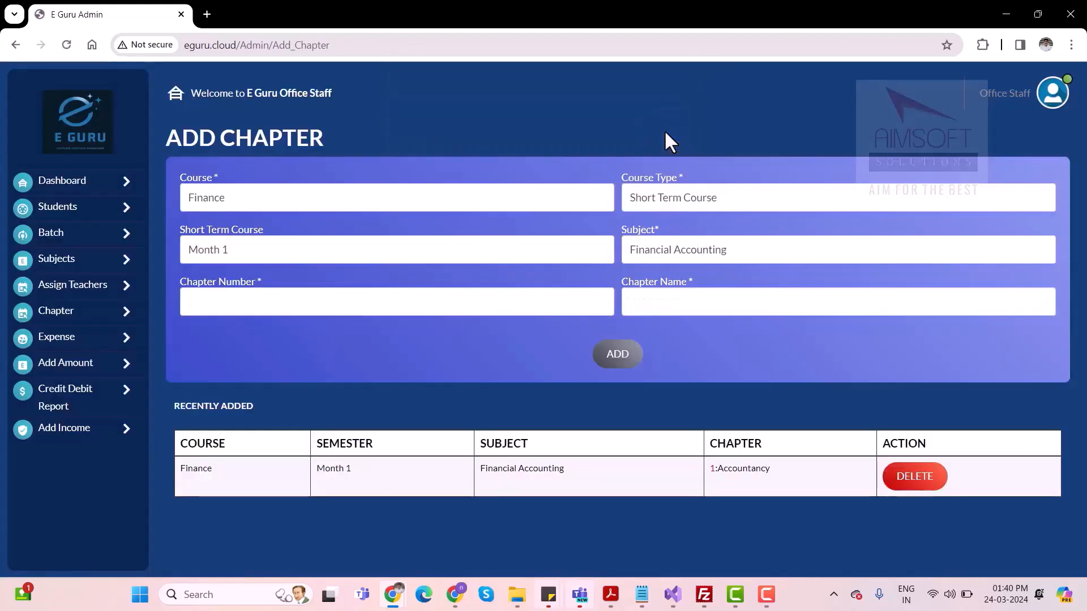
pyautogui.click(617, 354)
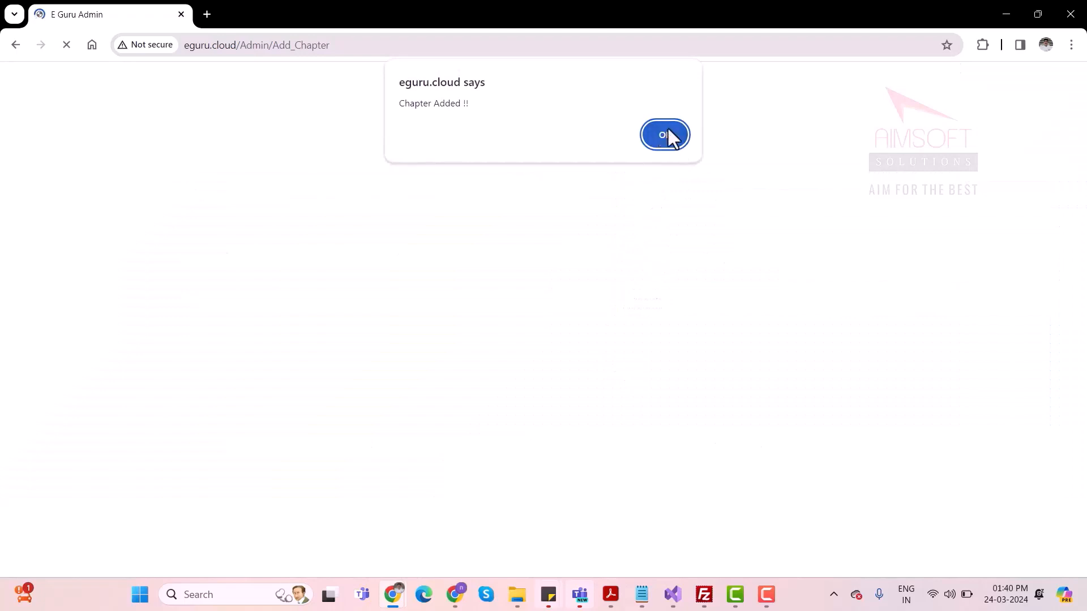
pyautogui.click(668, 131)
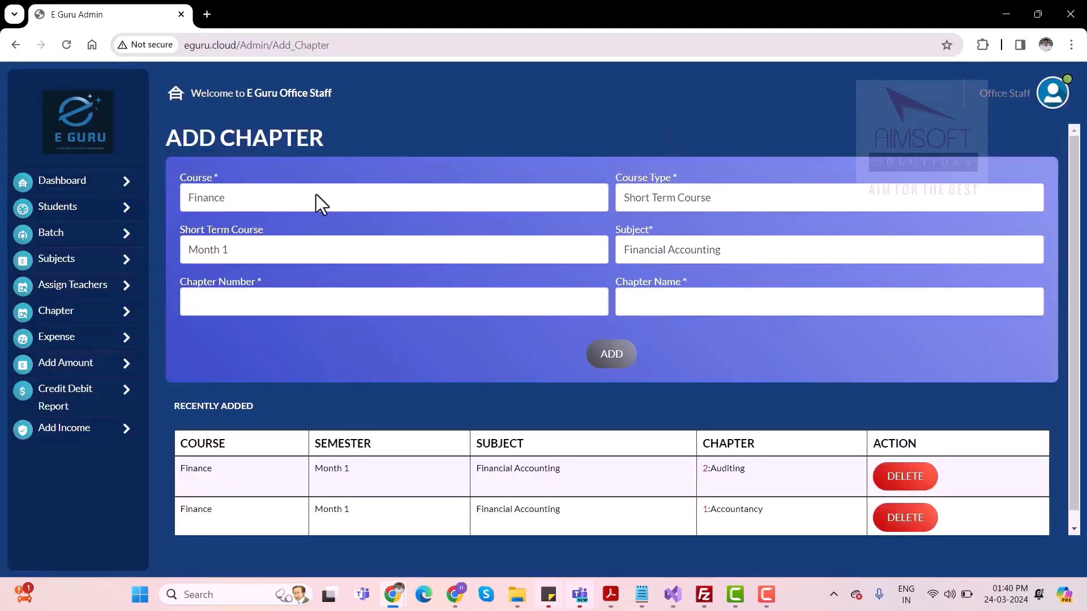
# Open the subject assignment form for the listed teacher and select Finance, Short Term Course, Month 1 and Financial Accounting
pyautogui.click(68, 291)
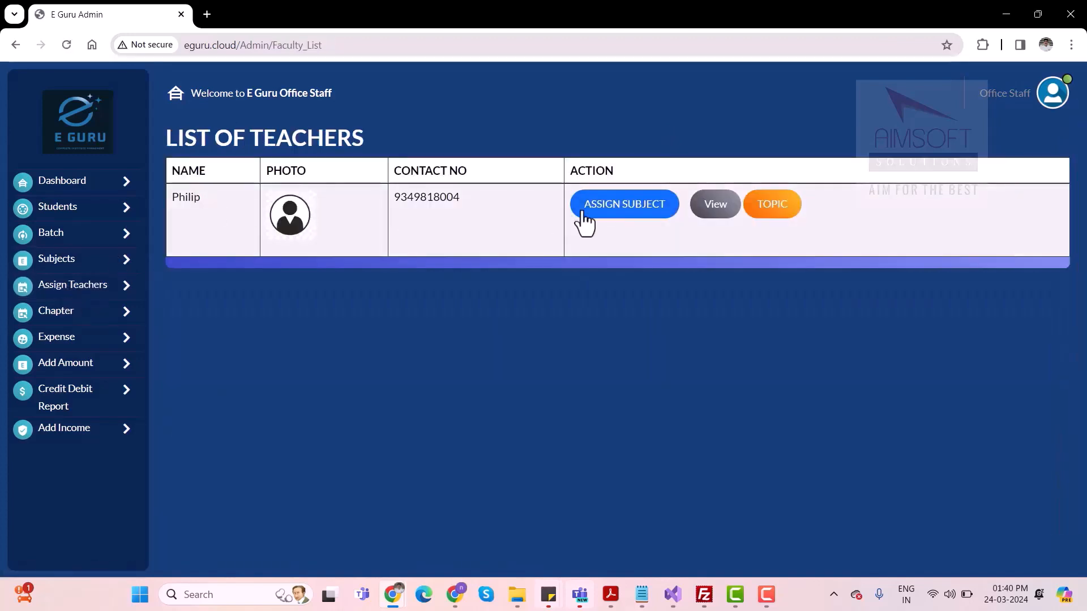
pyautogui.click(626, 217)
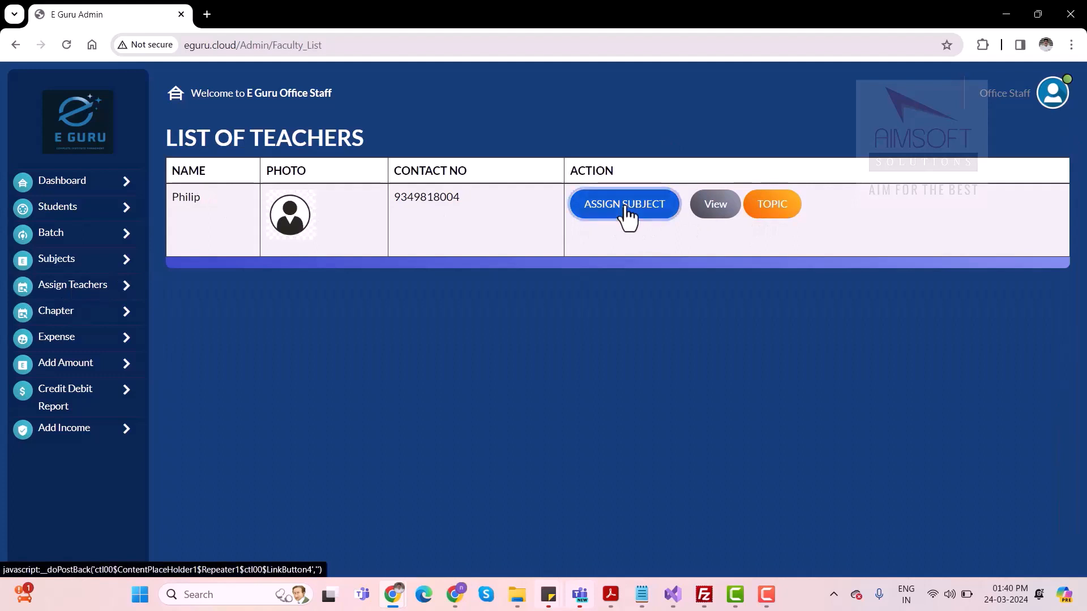
pyautogui.click(362, 215)
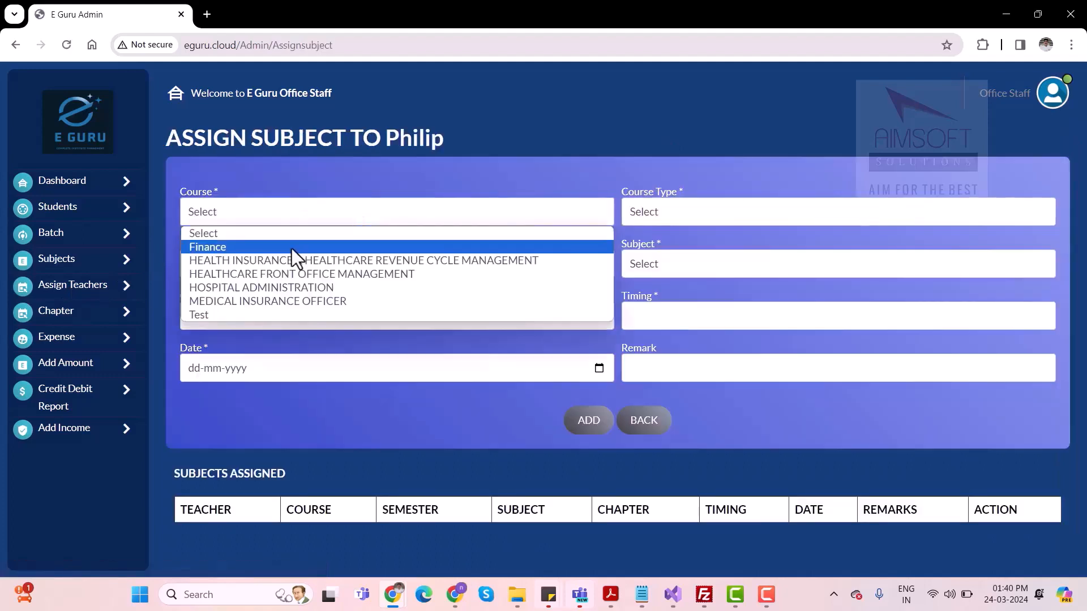
pyautogui.click(256, 247)
pyautogui.click(702, 205)
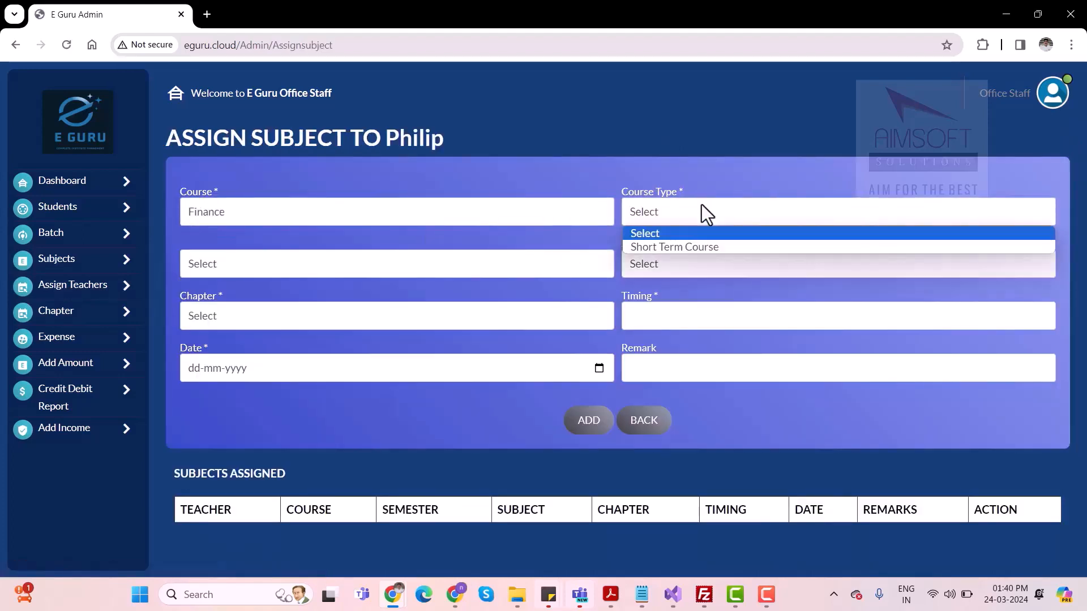
pyautogui.click(663, 249)
pyautogui.click(369, 266)
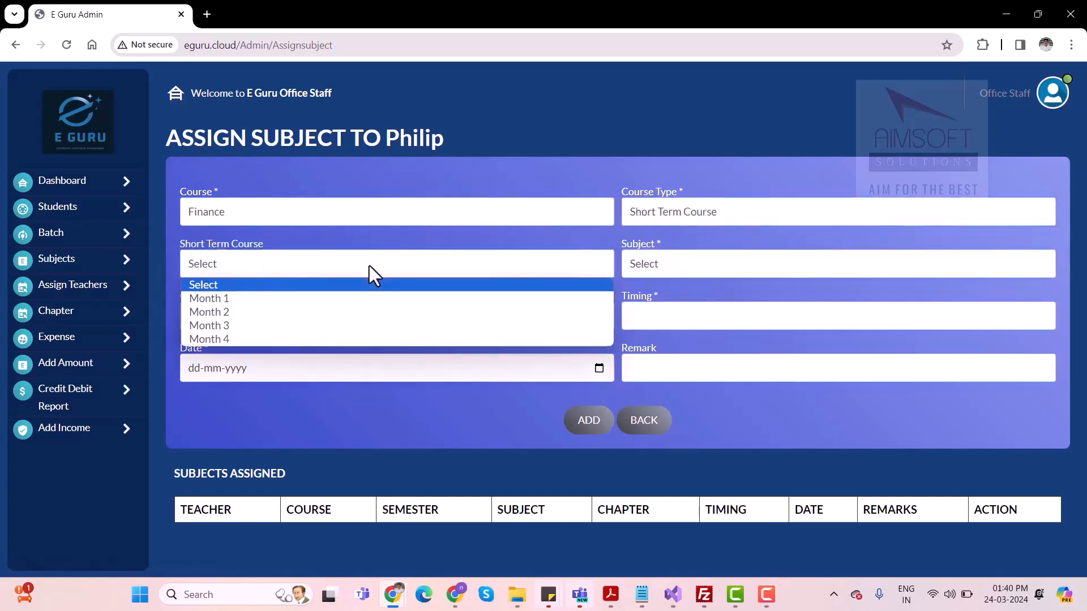
pyautogui.click(271, 298)
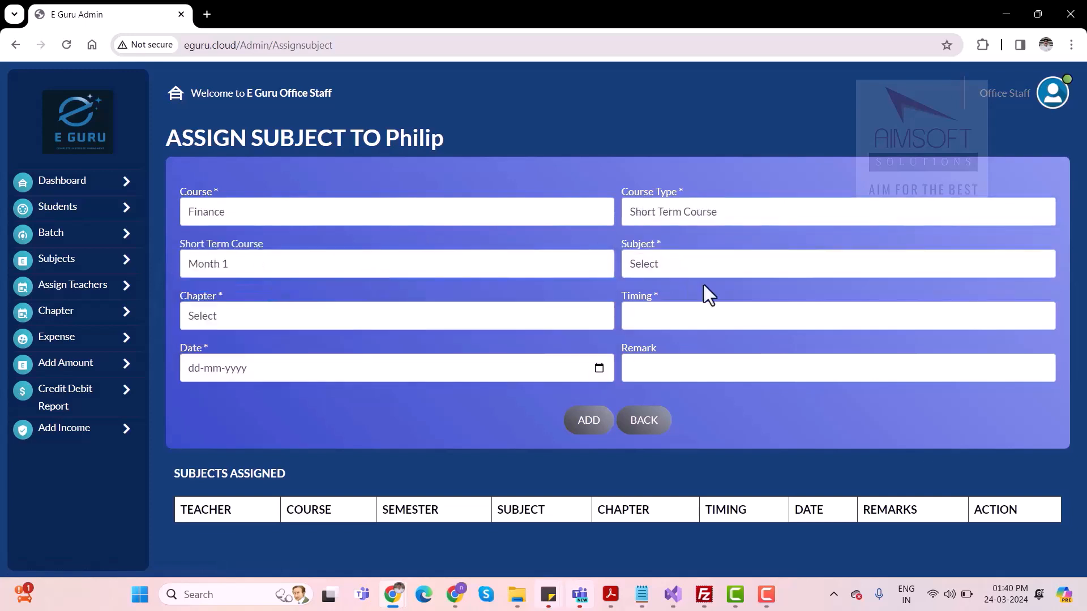
pyautogui.click(685, 263)
pyautogui.click(674, 301)
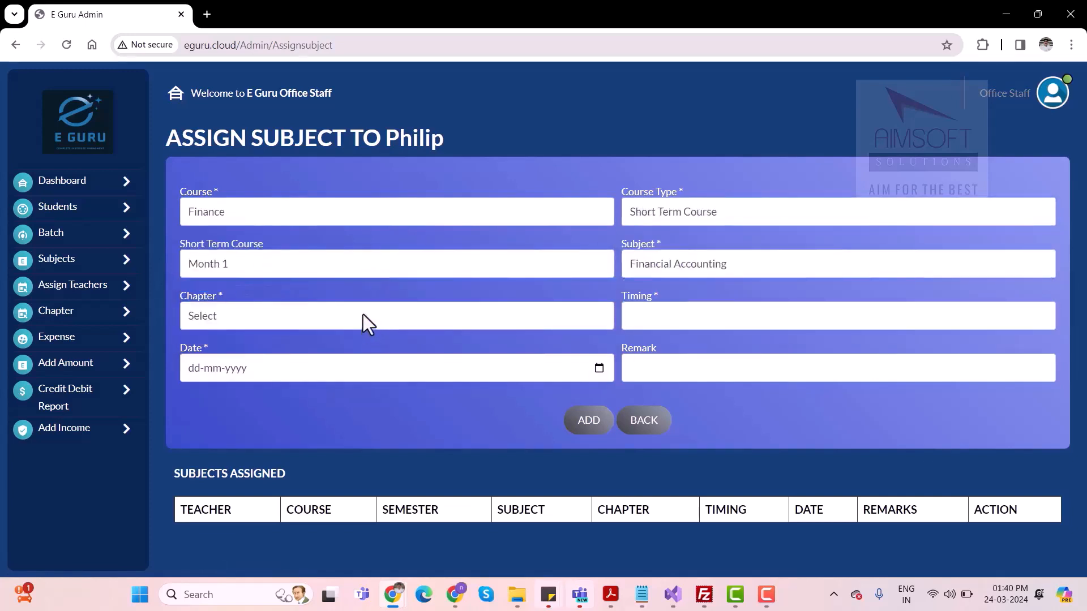
# Assign the Accountancy chapter to the teacher with timing 10 and date 24-03-2024, and view the assigned subjects
pyautogui.click(368, 326)
pyautogui.click(270, 352)
pyautogui.click(674, 314)
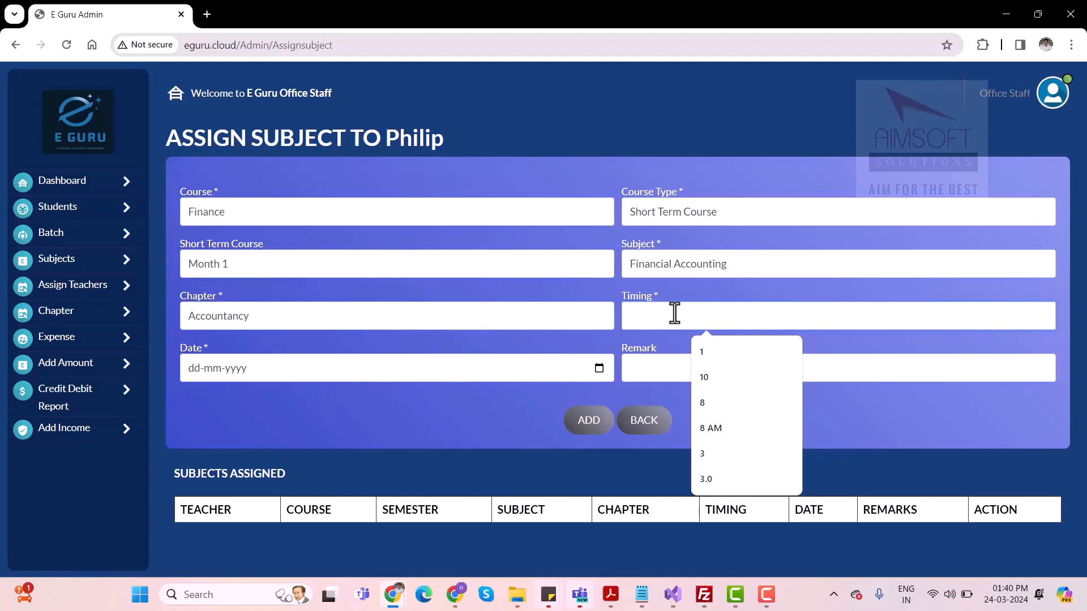
pyautogui.write('10')
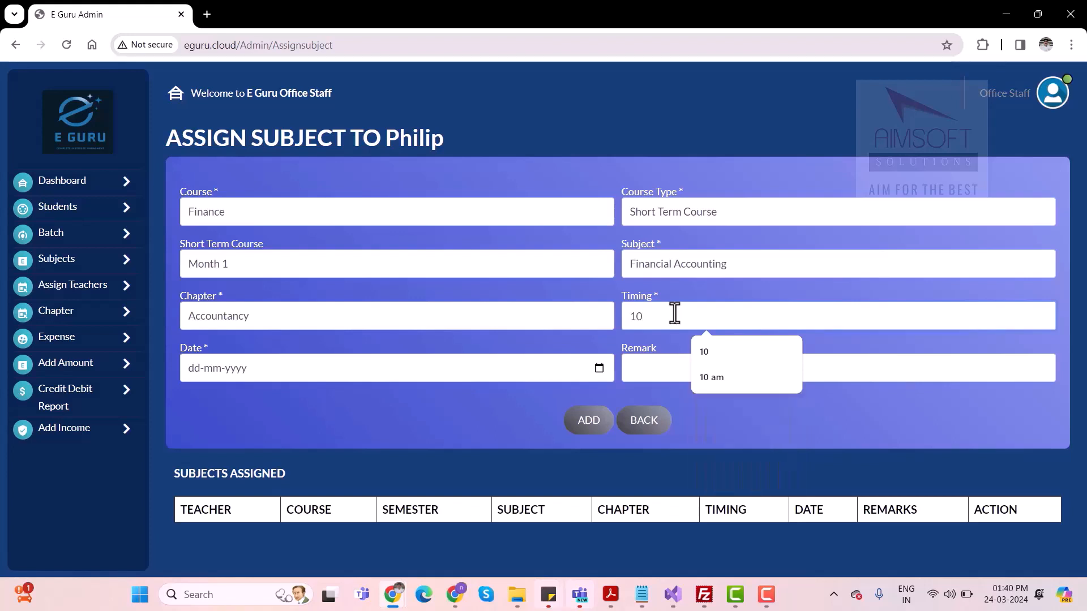
pyautogui.click(599, 373)
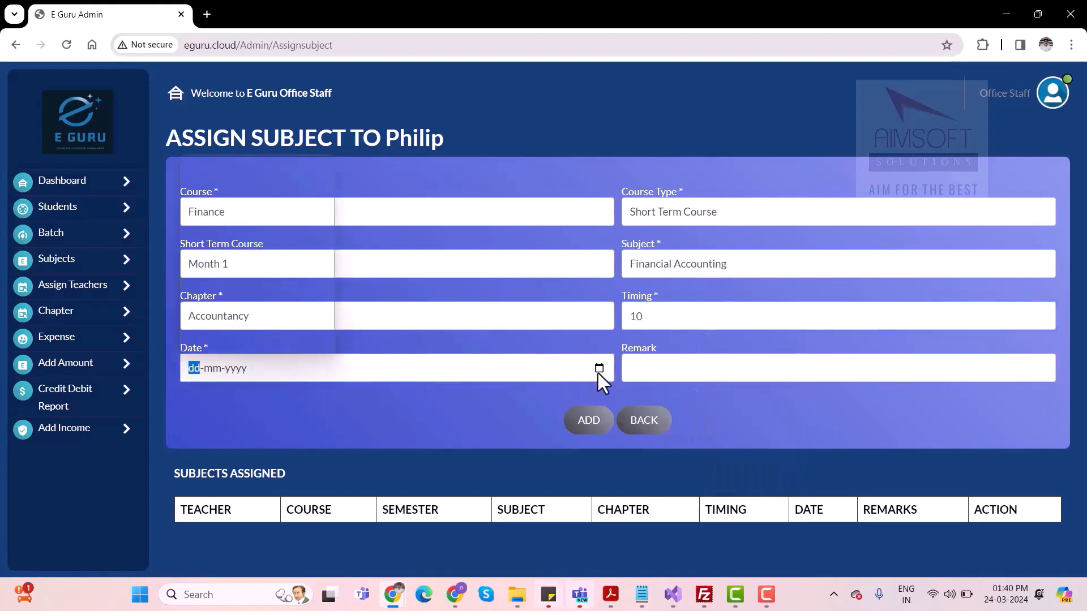
pyautogui.click(598, 371)
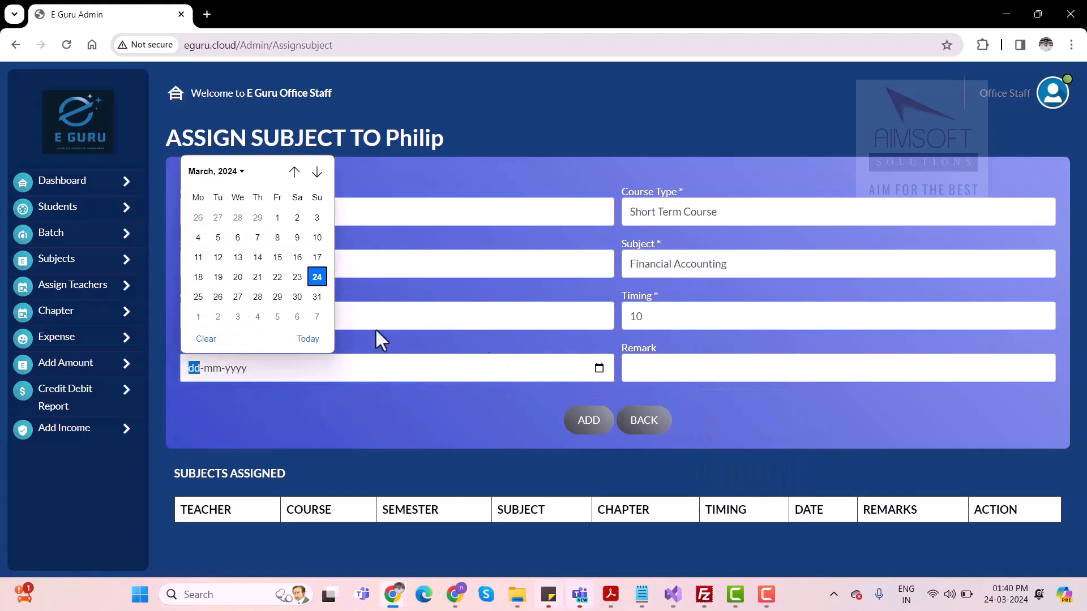
pyautogui.click(316, 277)
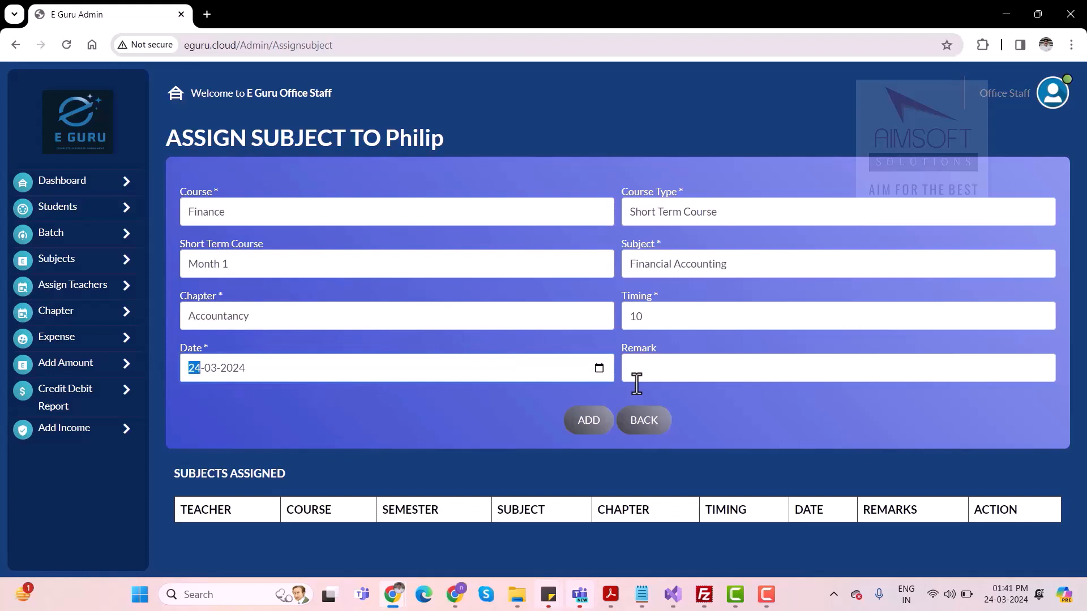
pyautogui.click(589, 427)
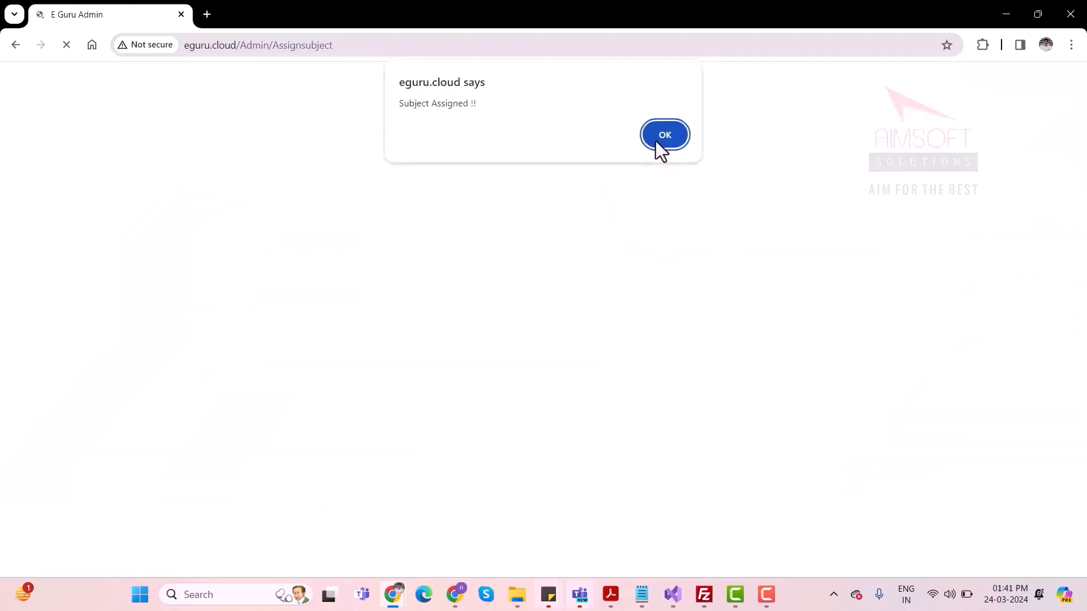
pyautogui.click(657, 138)
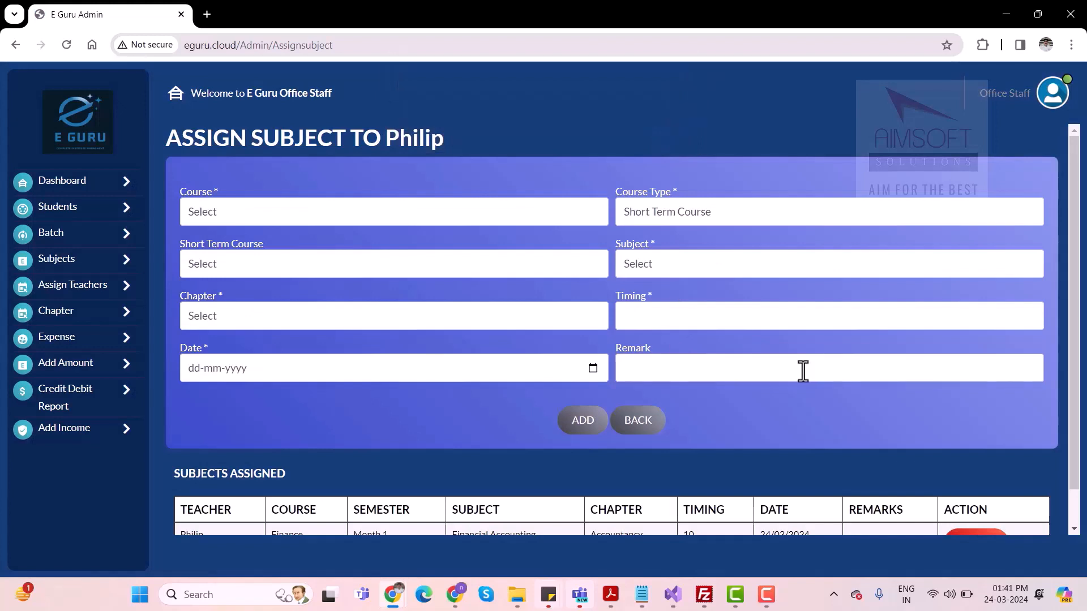
pyautogui.scroll(-1, 803, 371)
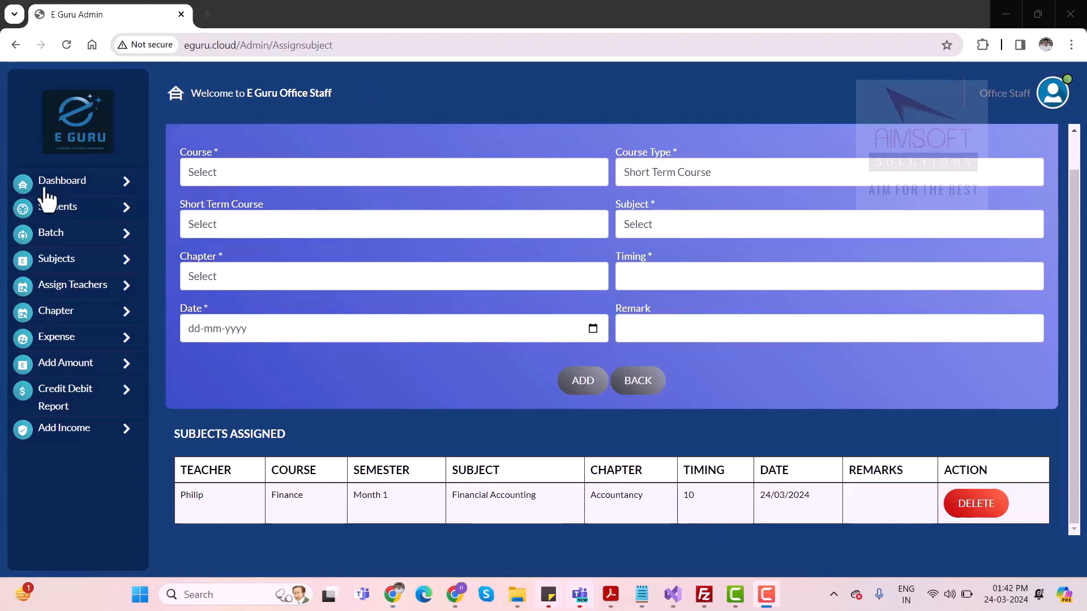
# Open the student admission form for department MS01 and look through its personal details fields
pyautogui.click(80, 214)
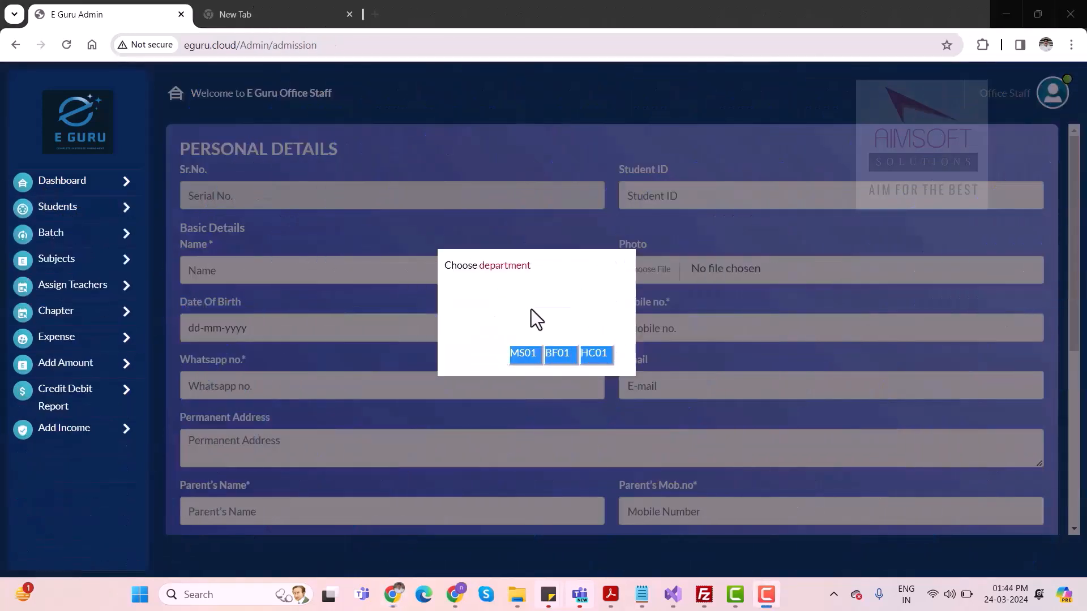
pyautogui.click(524, 357)
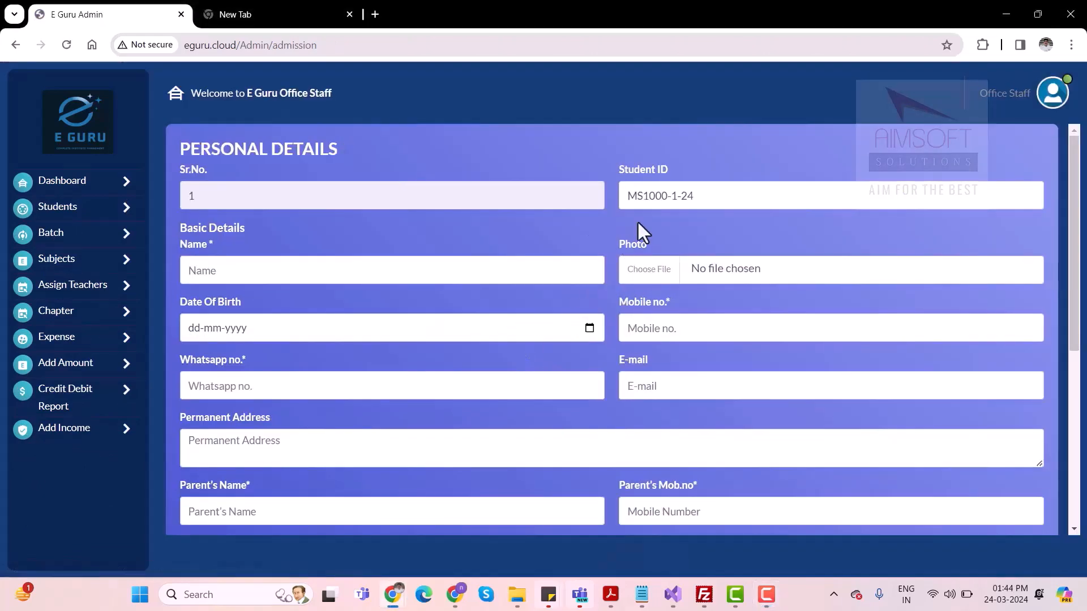
pyautogui.click(256, 268)
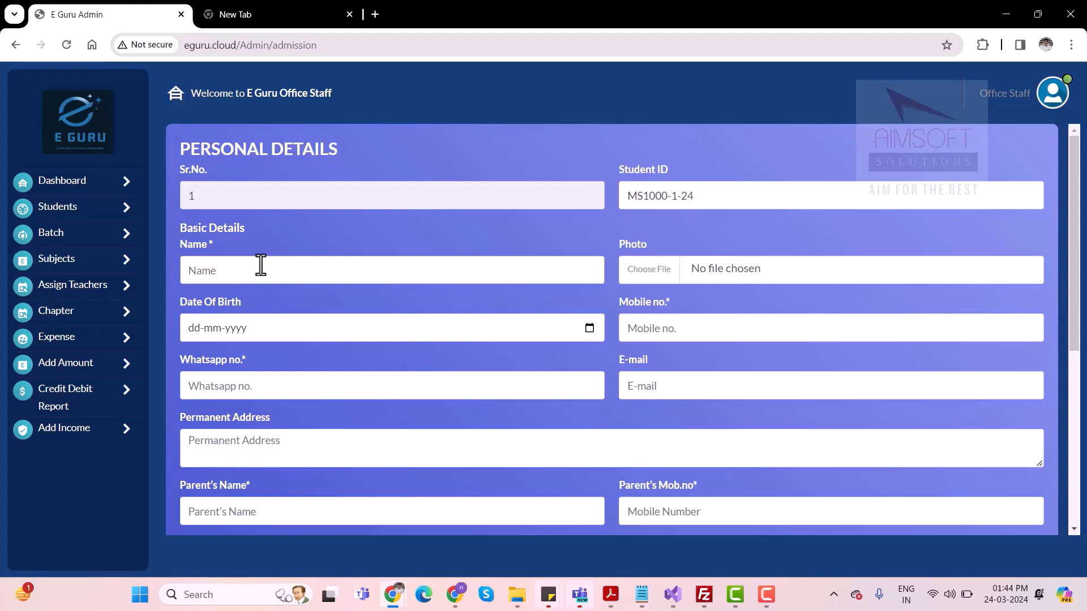
pyautogui.scroll(-1, 260, 265)
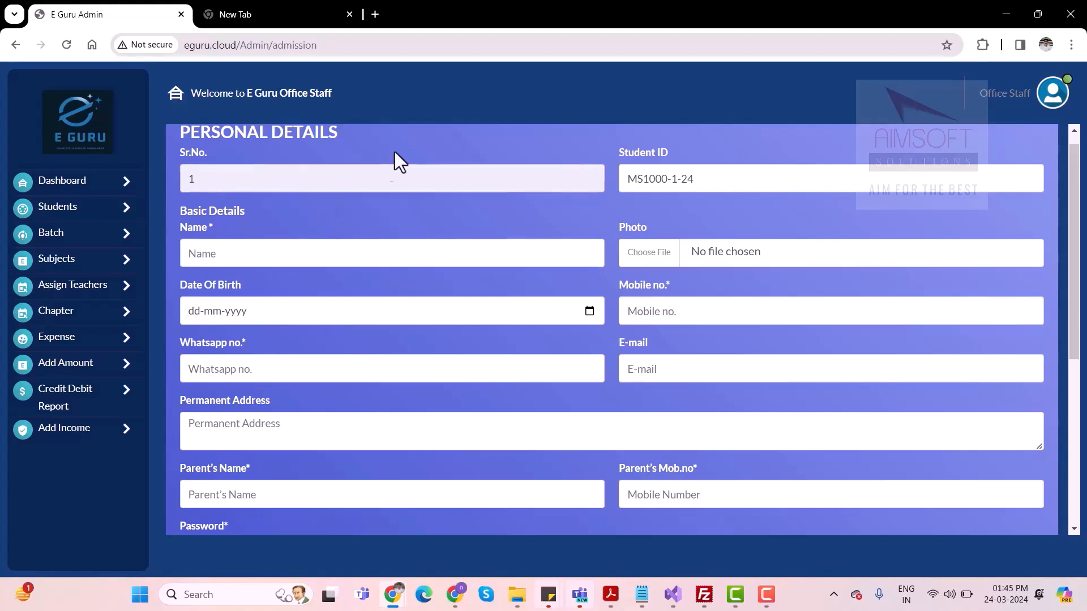
# Fill in the student's name, parent's name, parent's mobile number and account password, and submit the admission form
pyautogui.write('Vineeth')
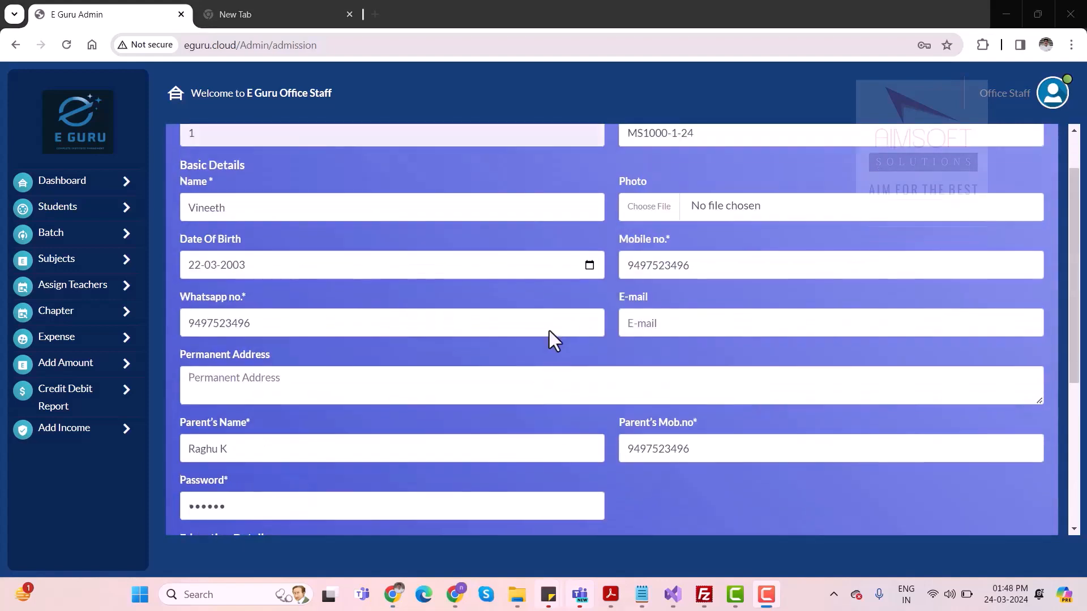
pyautogui.scroll(-5, 549, 331)
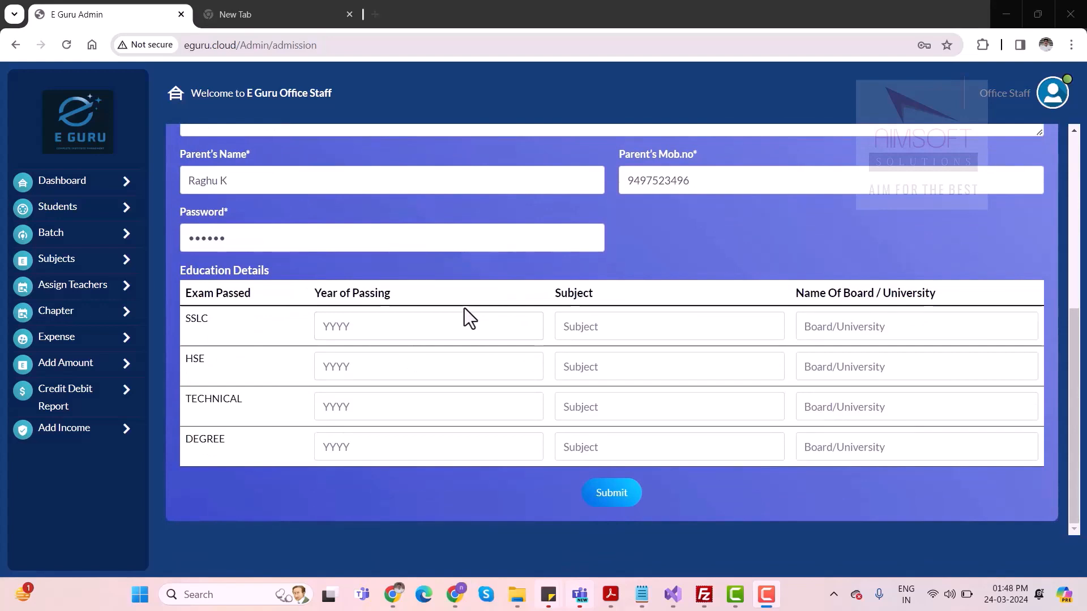
pyautogui.click(613, 506)
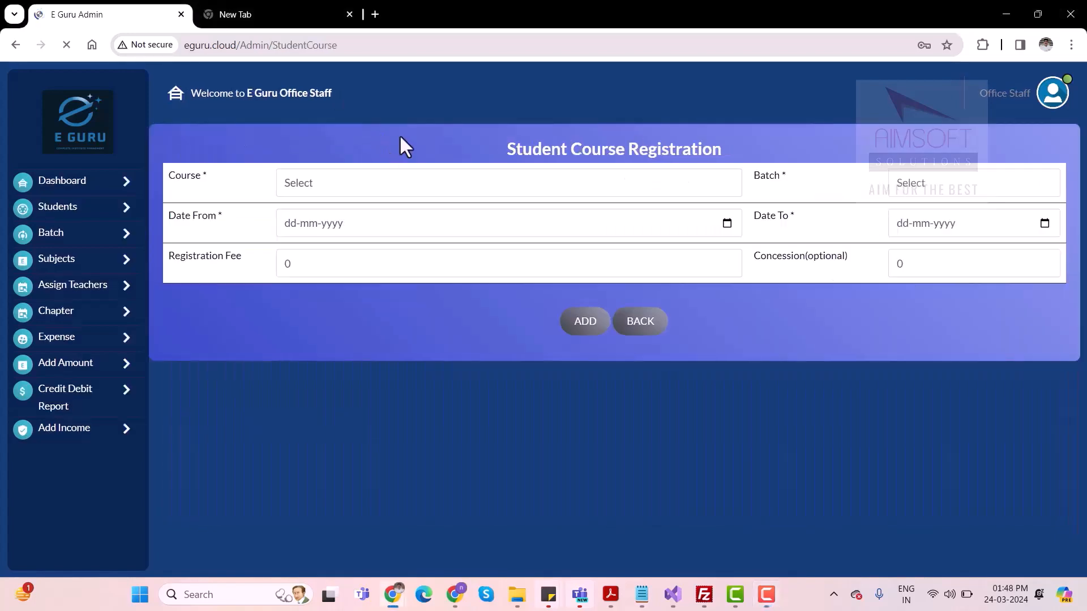
# Select the Finance course and batch A in the student course registration
pyautogui.click(367, 182)
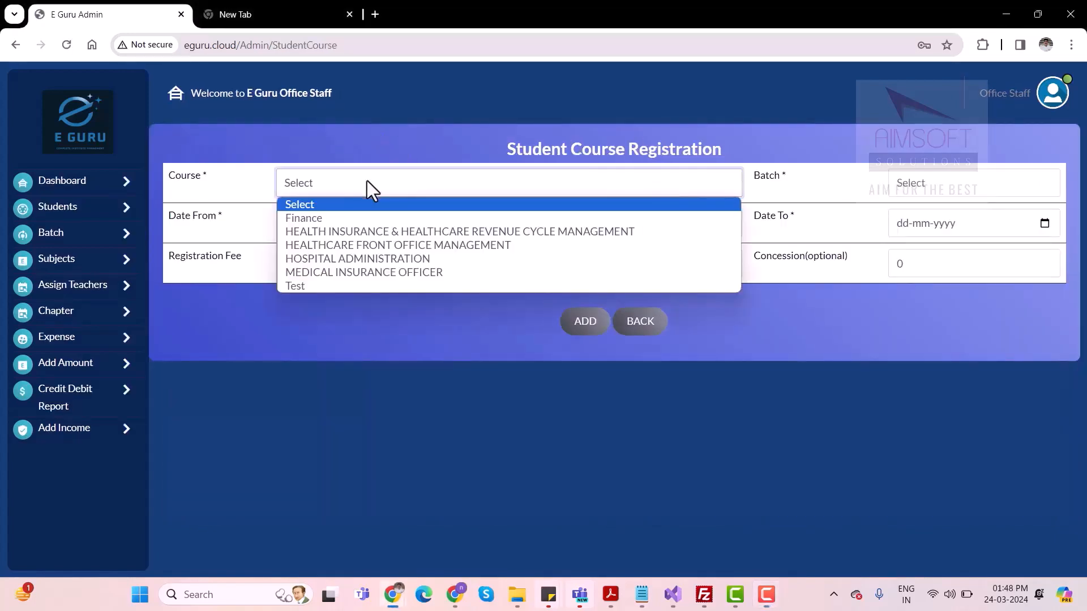
pyautogui.click(347, 218)
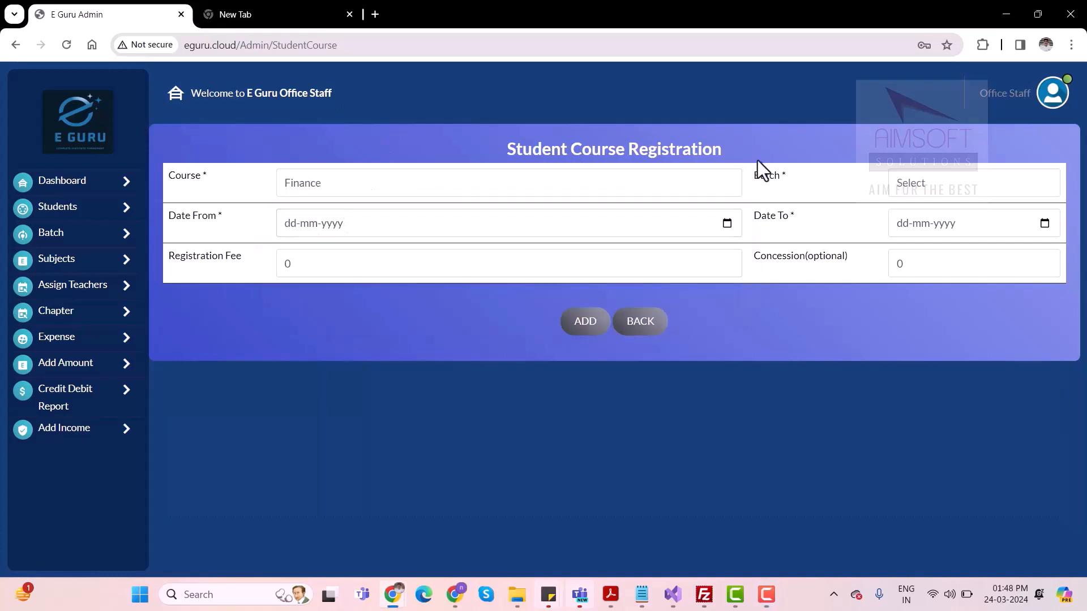
pyautogui.click(937, 180)
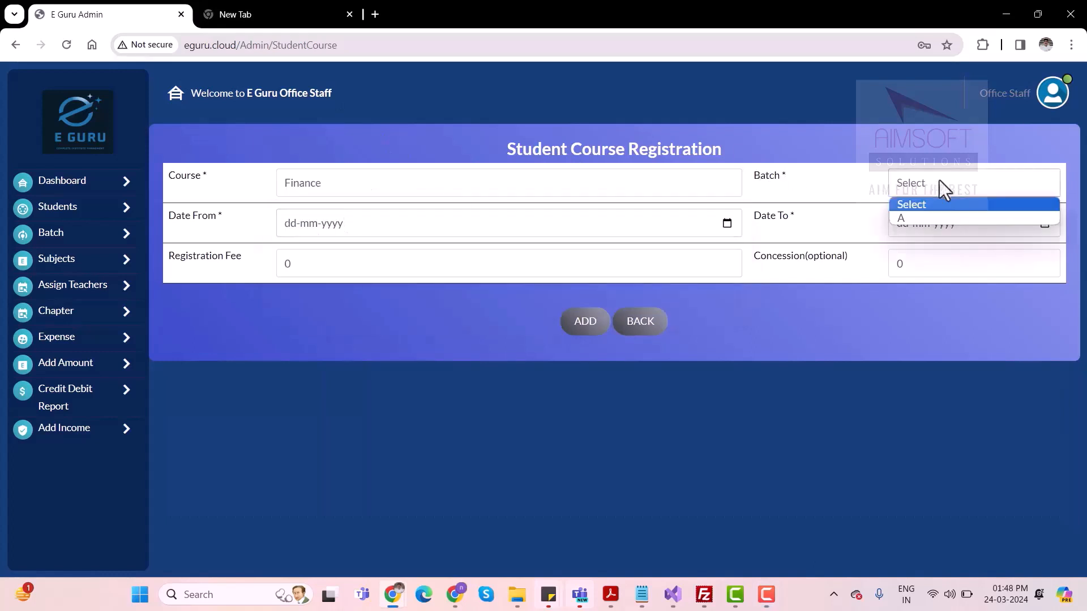
pyautogui.click(915, 217)
# Set the course dates from 24-03-2024 to 24-03-2025 and add the course registration
pyautogui.click(728, 223)
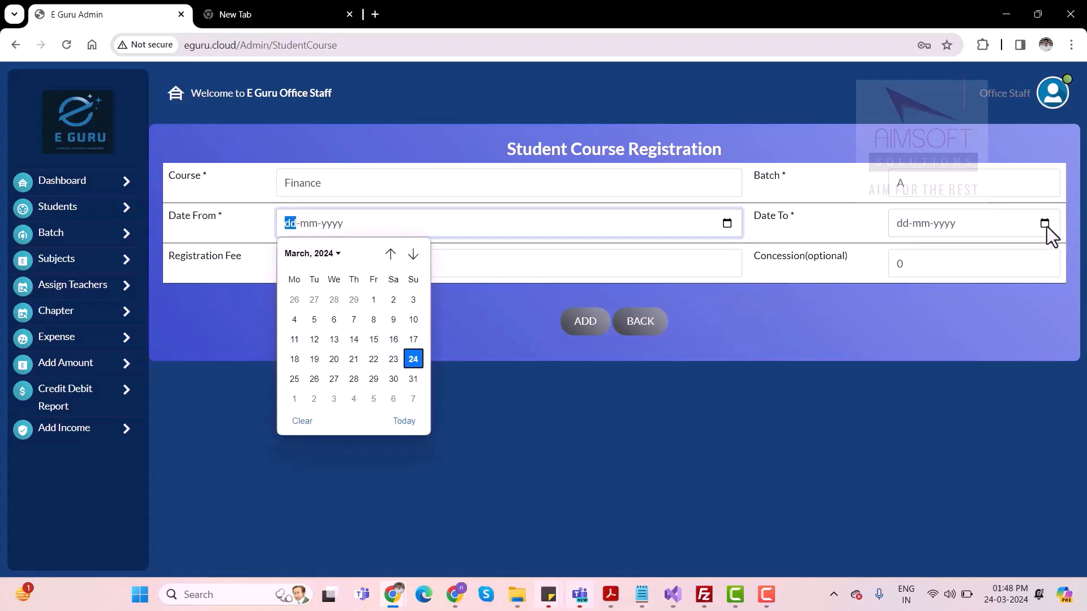
pyautogui.click(413, 363)
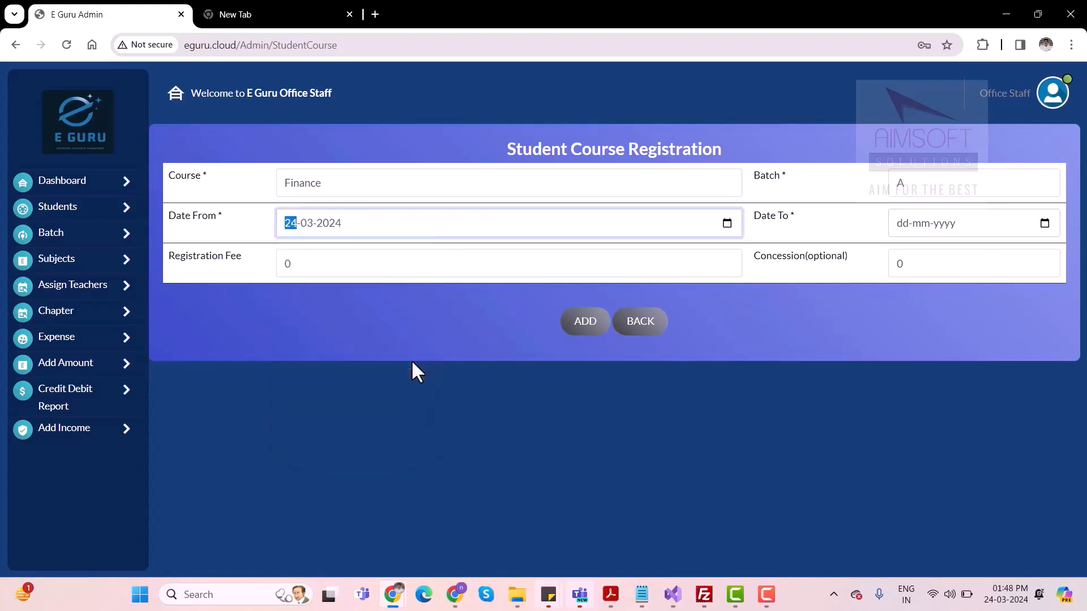
pyautogui.click(1044, 224)
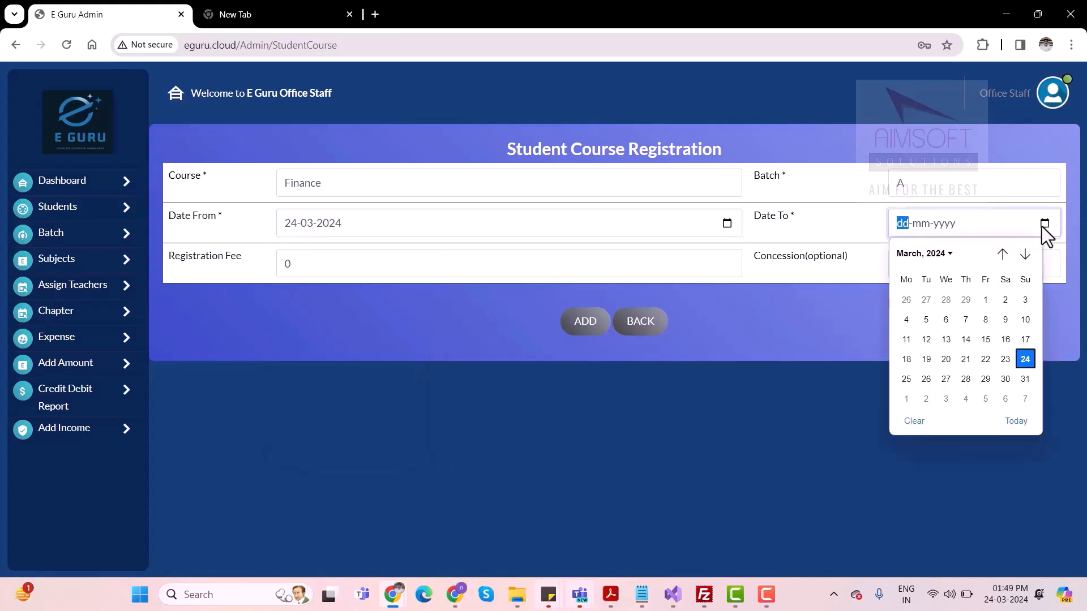
pyautogui.click(1025, 360)
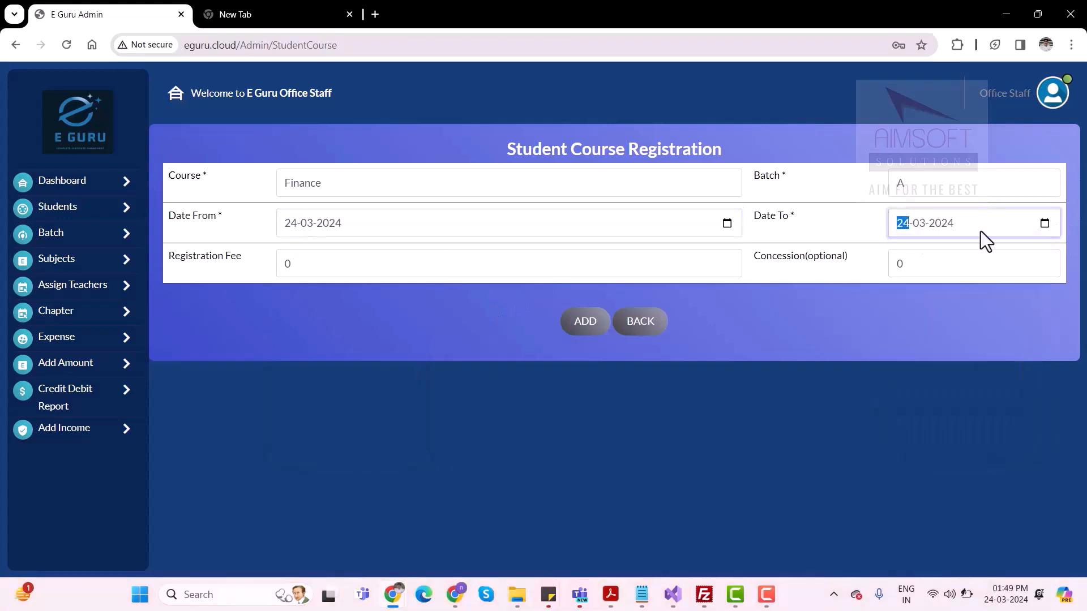
pyautogui.click(942, 221)
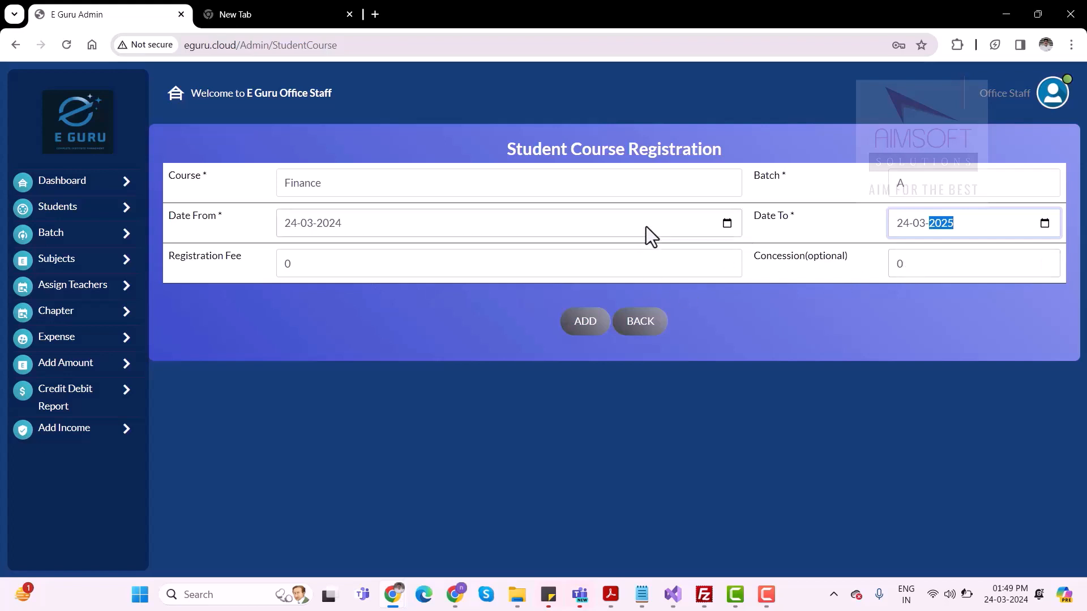
pyautogui.click(586, 327)
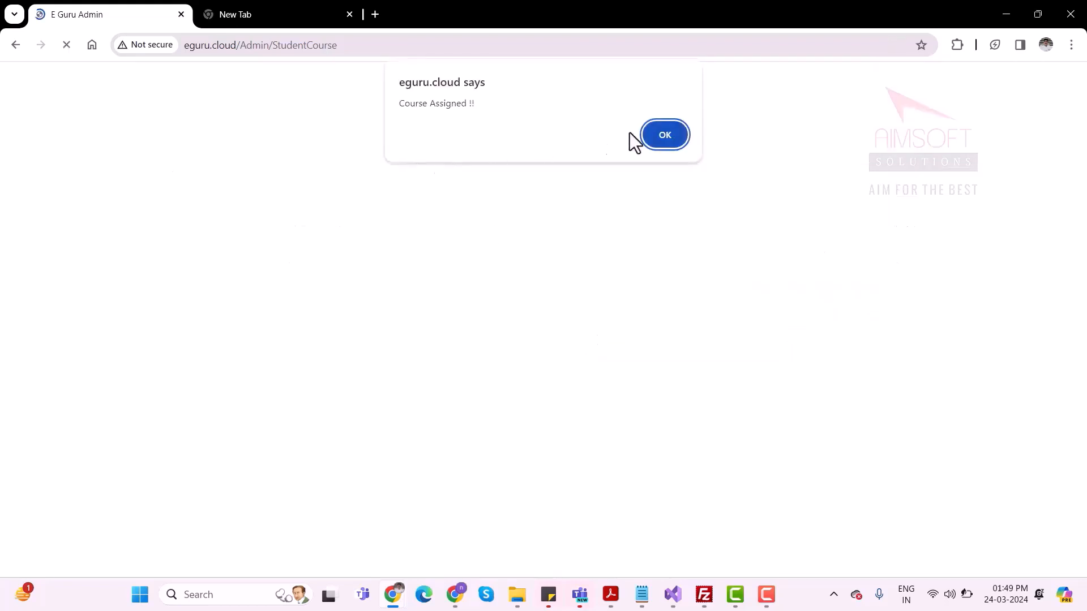
pyautogui.click(675, 138)
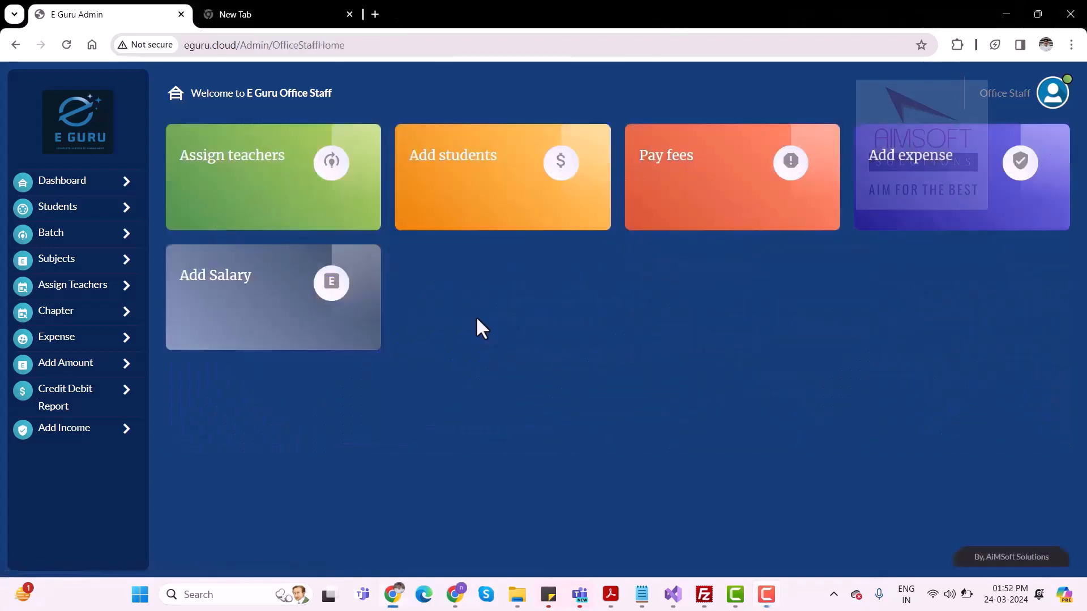
# Search the fee payment list for Finance students in batch A and open the listed student's fee collection page
pyautogui.click(105, 220)
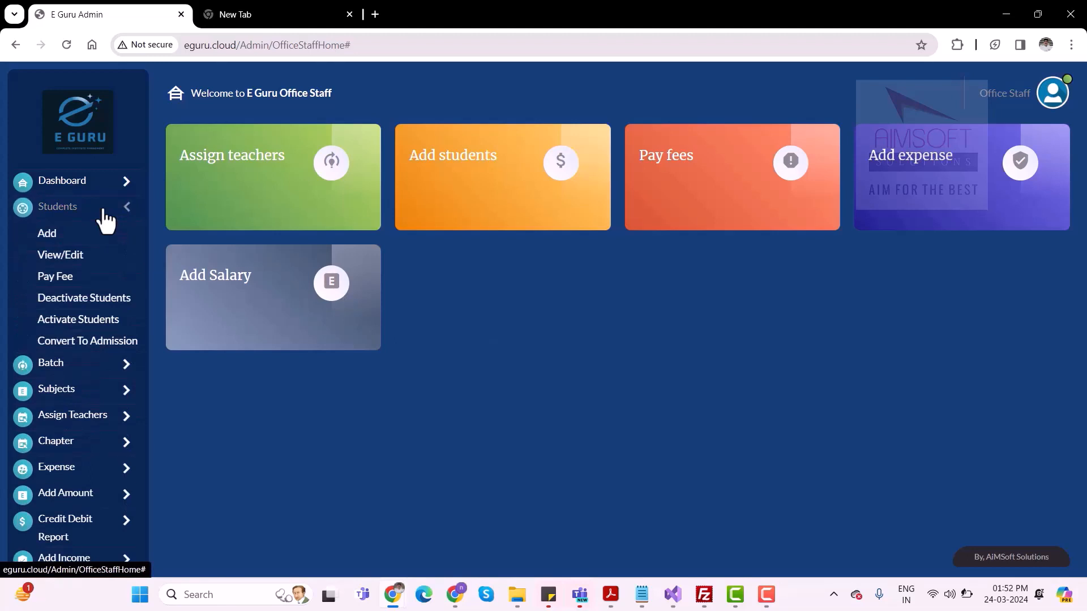
pyautogui.click(72, 281)
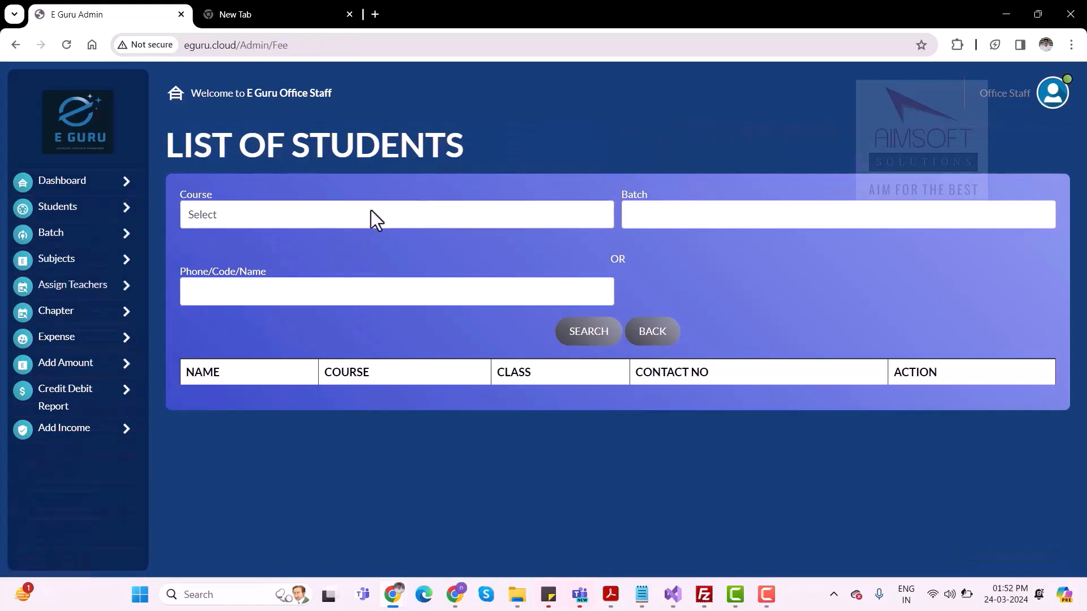
pyautogui.click(372, 211)
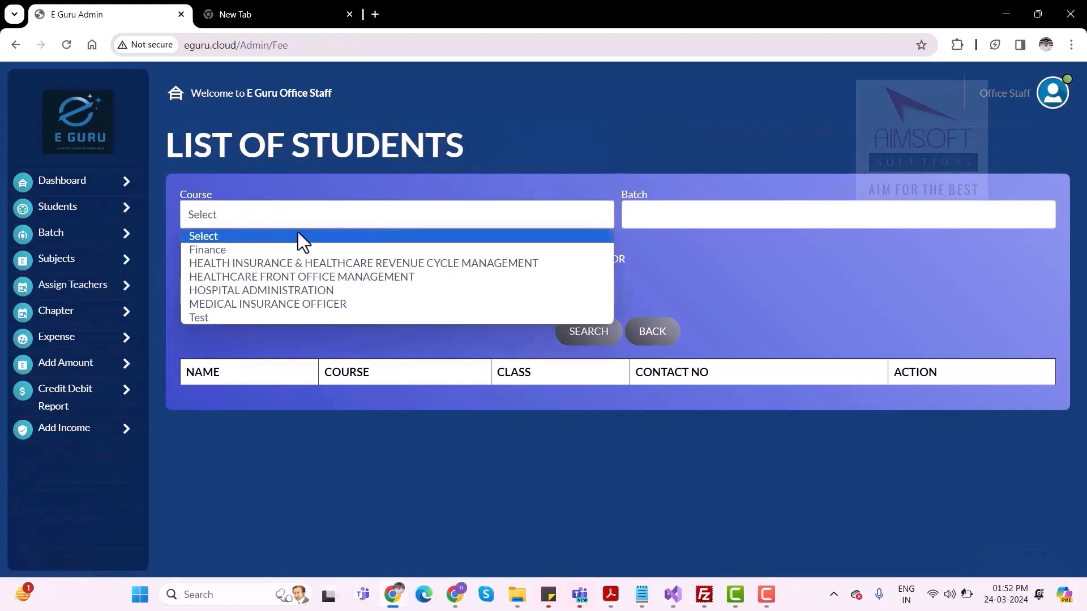
pyautogui.click(241, 250)
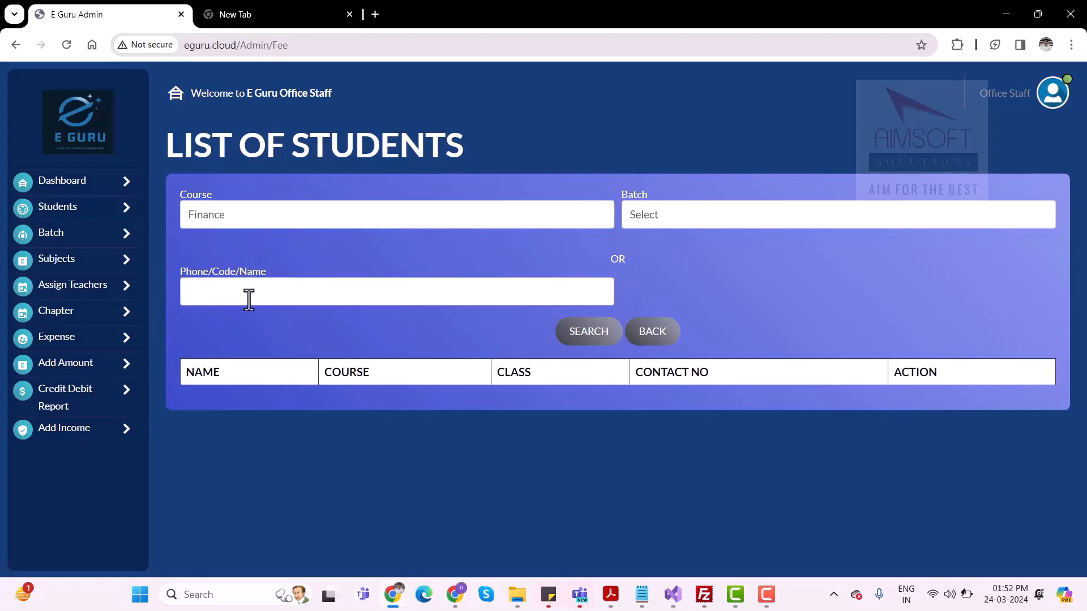
pyautogui.click(657, 220)
pyautogui.click(645, 249)
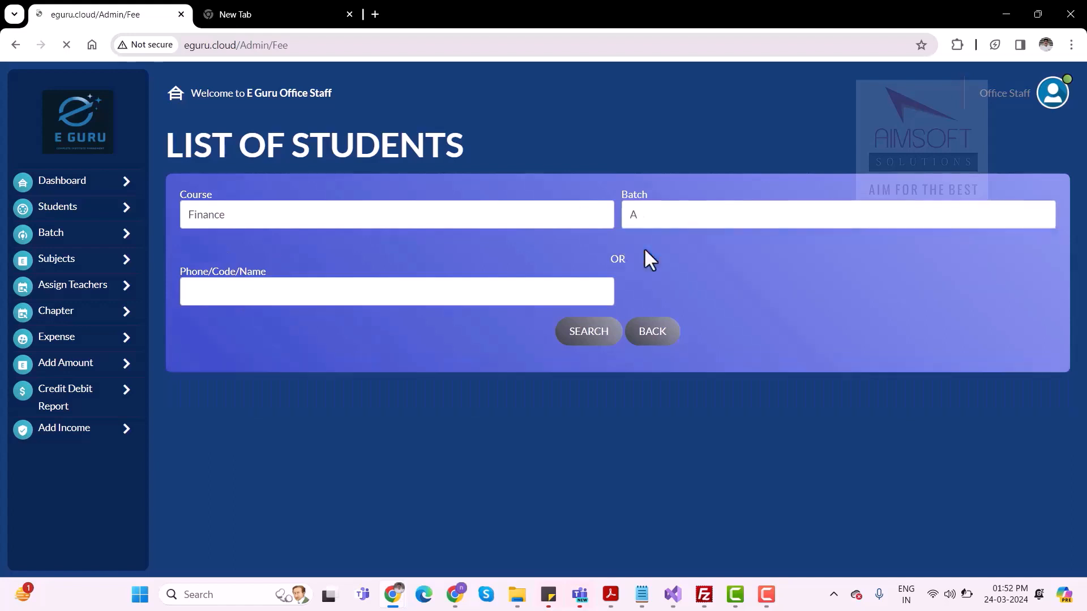
pyautogui.click(599, 333)
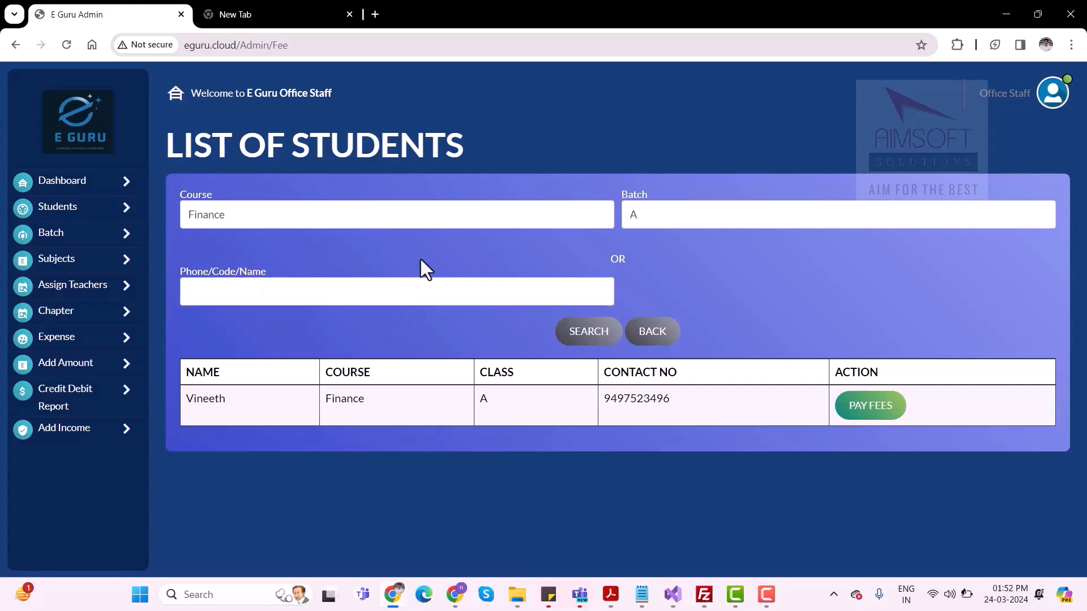
pyautogui.click(878, 417)
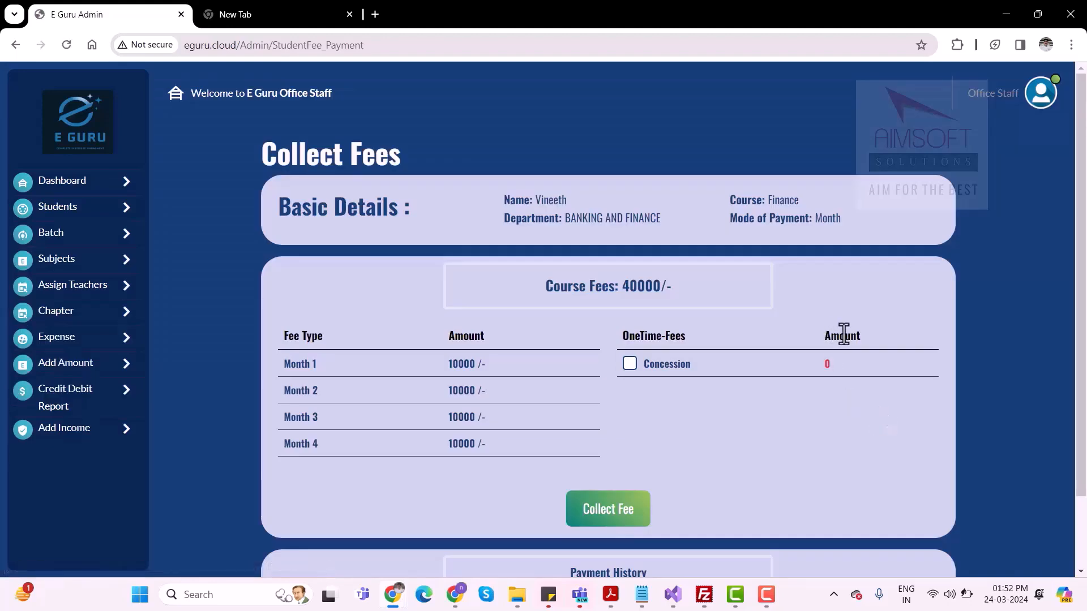
# Look through the student's monthly fees, then open the fee form and choose Month 1 as the fee type
pyautogui.scroll(-1, 843, 334)
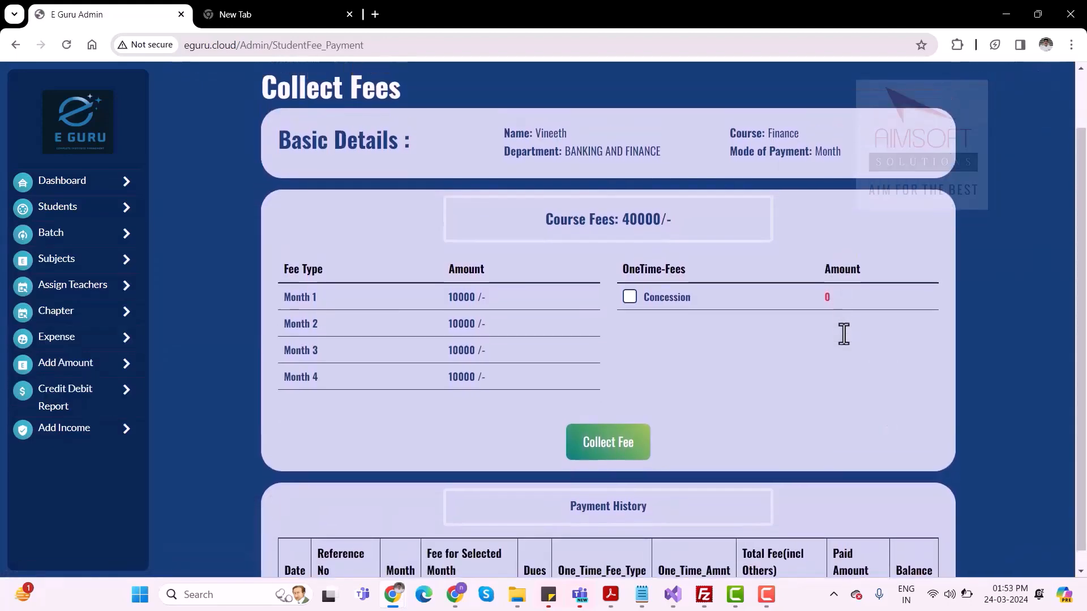
pyautogui.scroll(1, 840, 335)
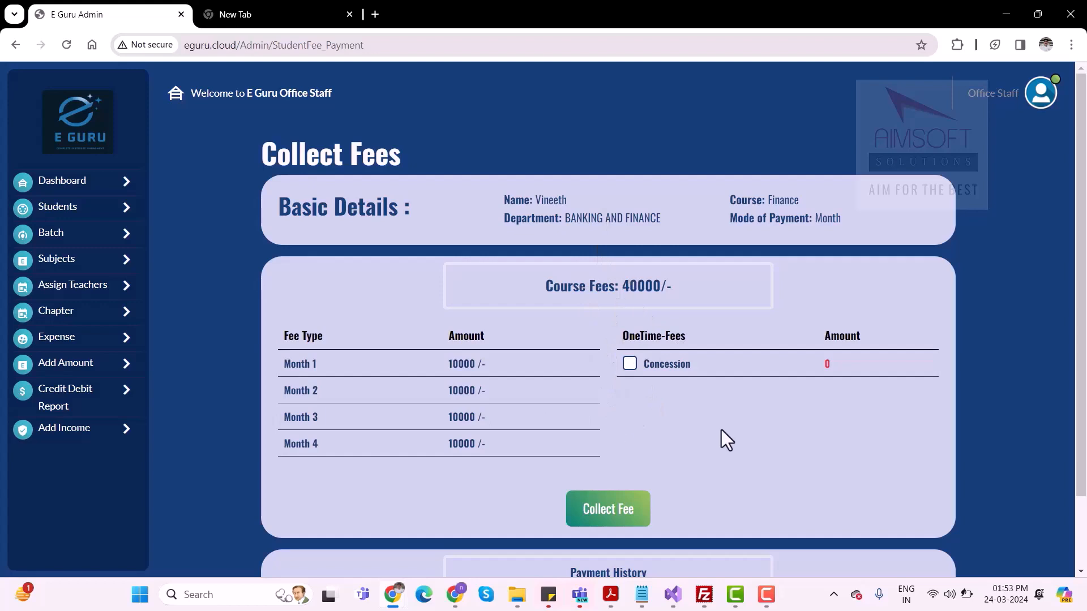
pyautogui.scroll(-1, 721, 430)
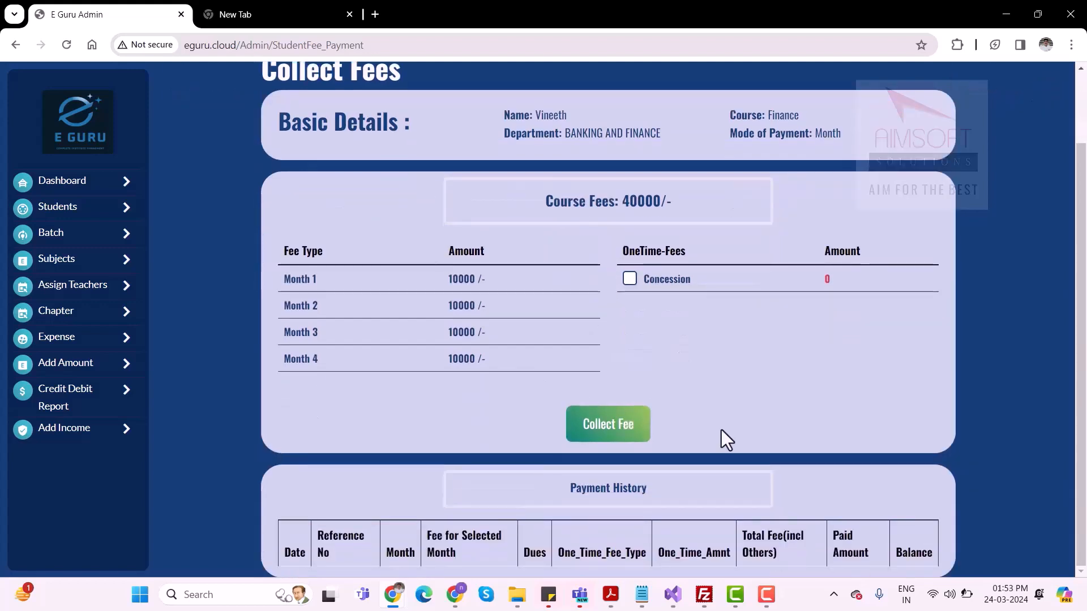
pyautogui.click(630, 426)
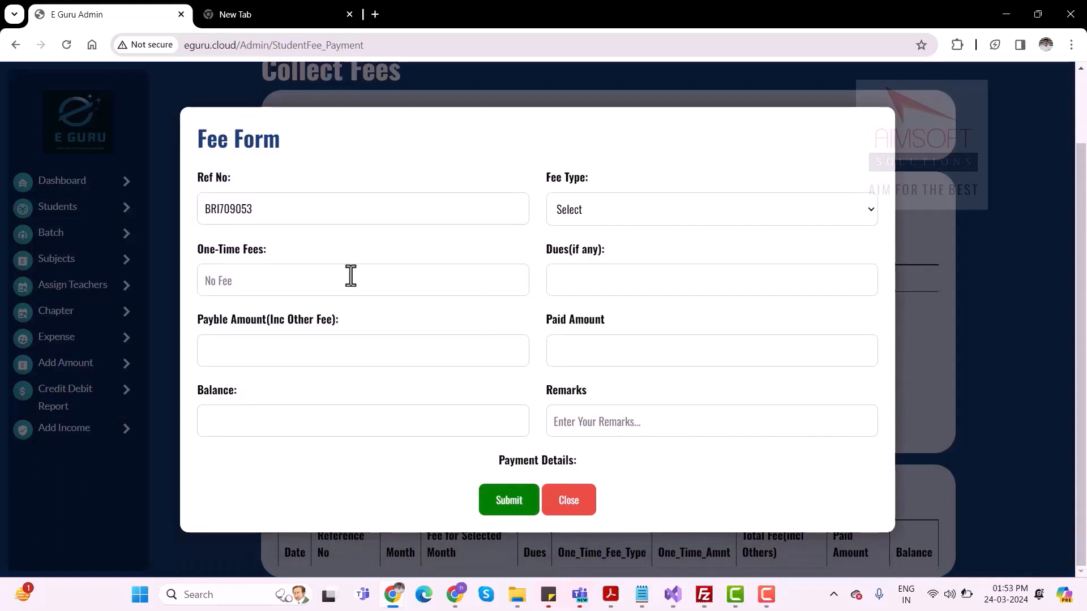
pyautogui.click(630, 214)
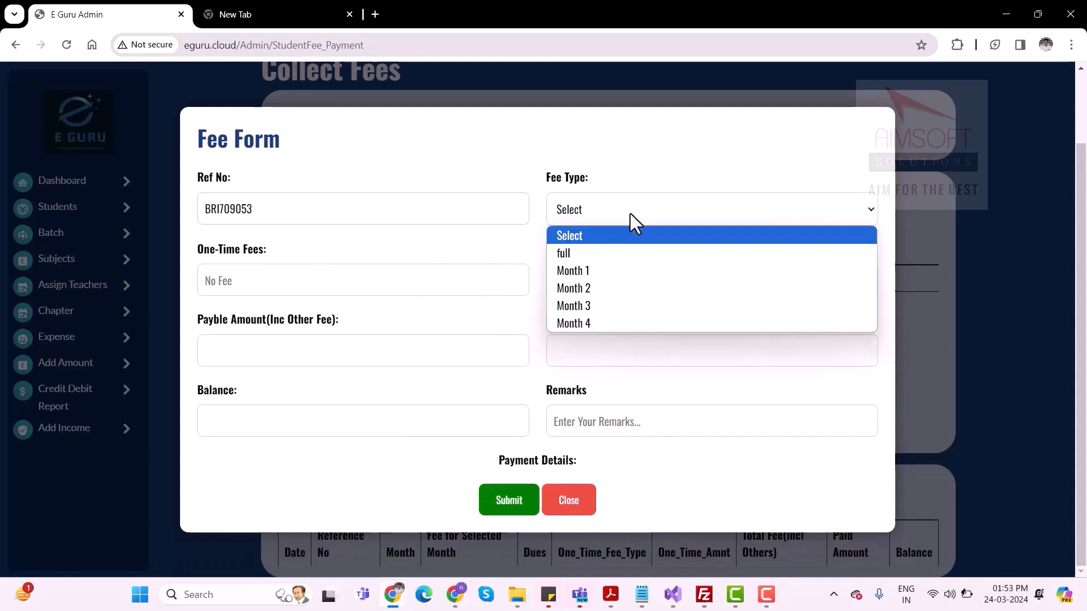
pyautogui.click(589, 270)
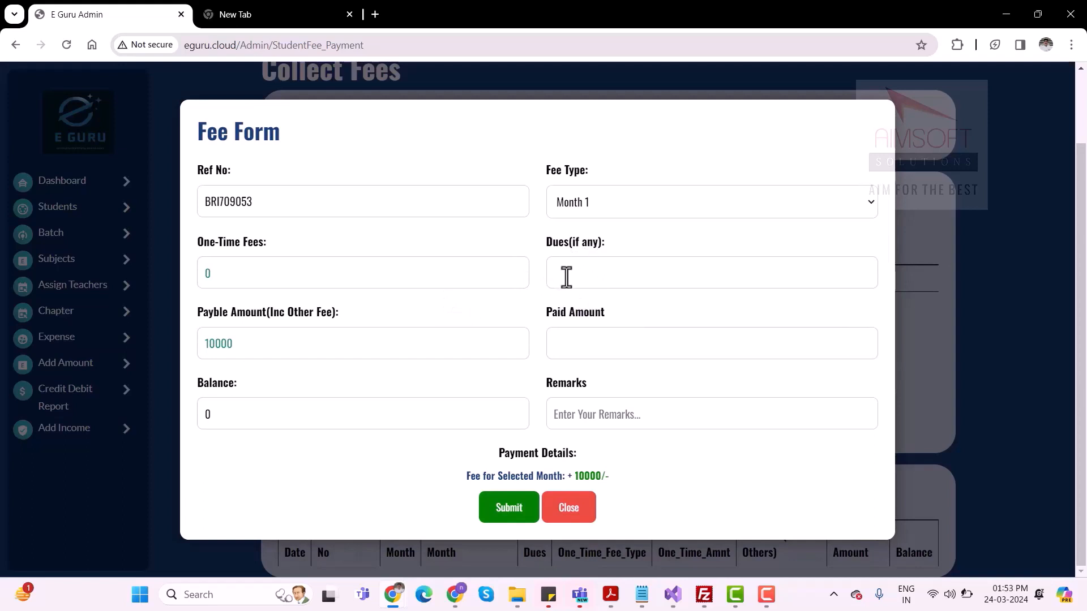
# Enter 10000 as the paid amount, submit the fee, and view the updated fees and payment history
pyautogui.click(563, 346)
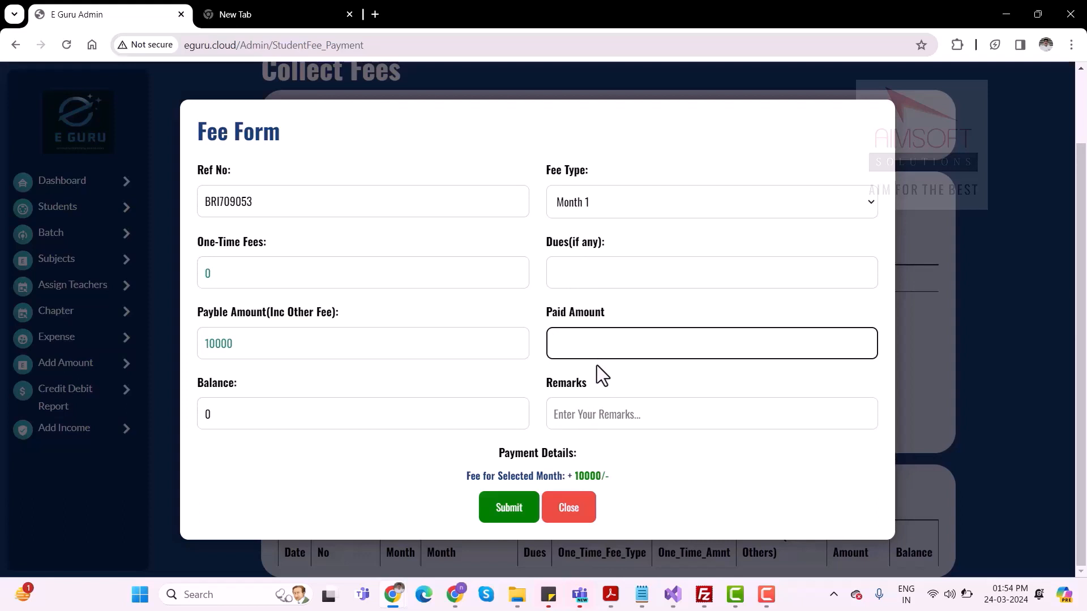
pyautogui.write('10000')
pyautogui.click(308, 446)
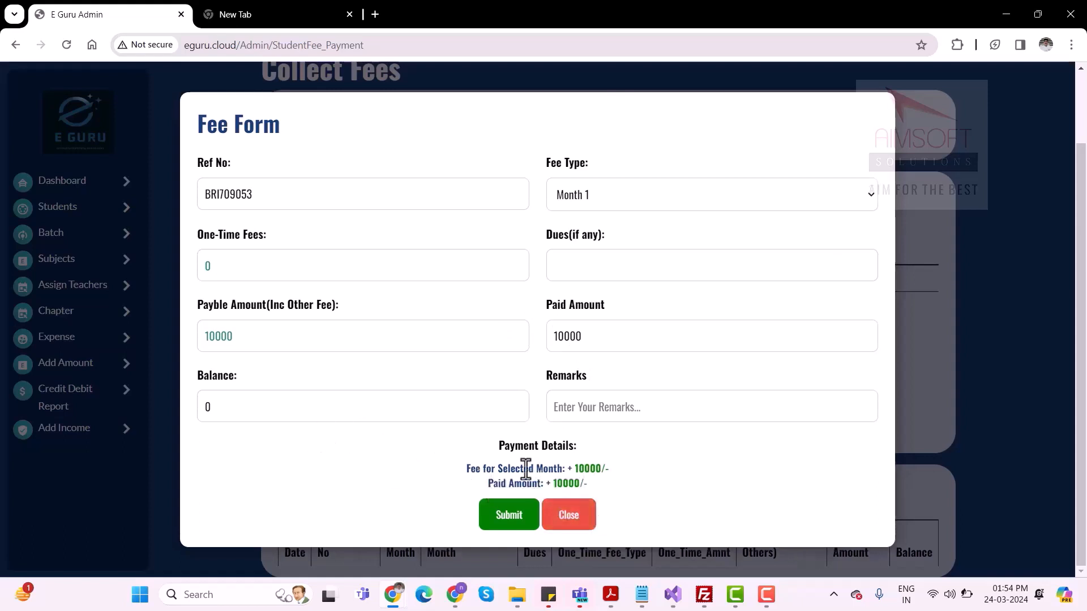
pyautogui.click(521, 526)
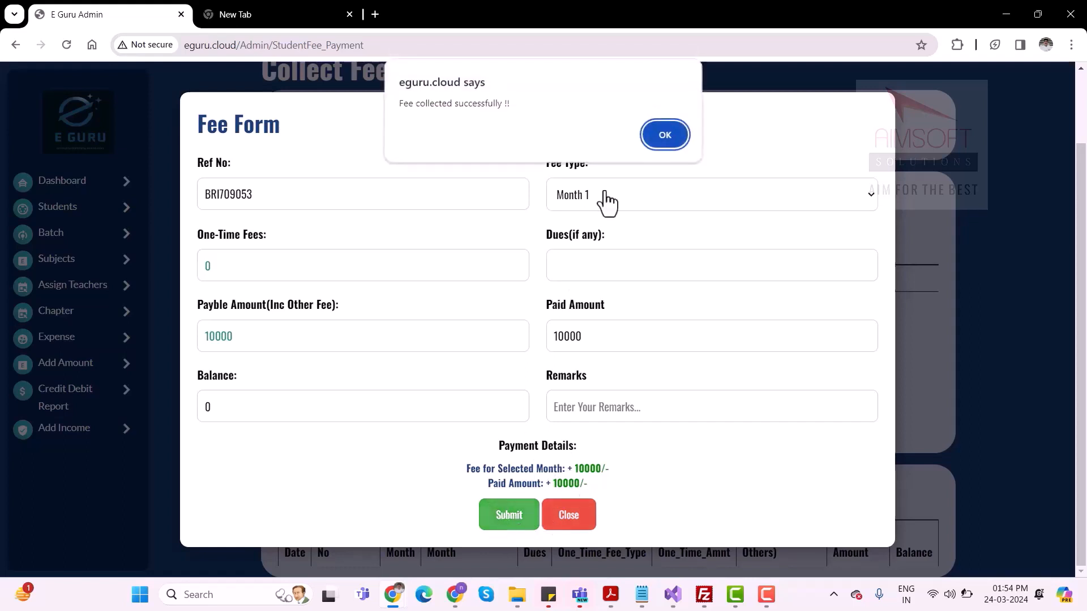
pyautogui.click(665, 135)
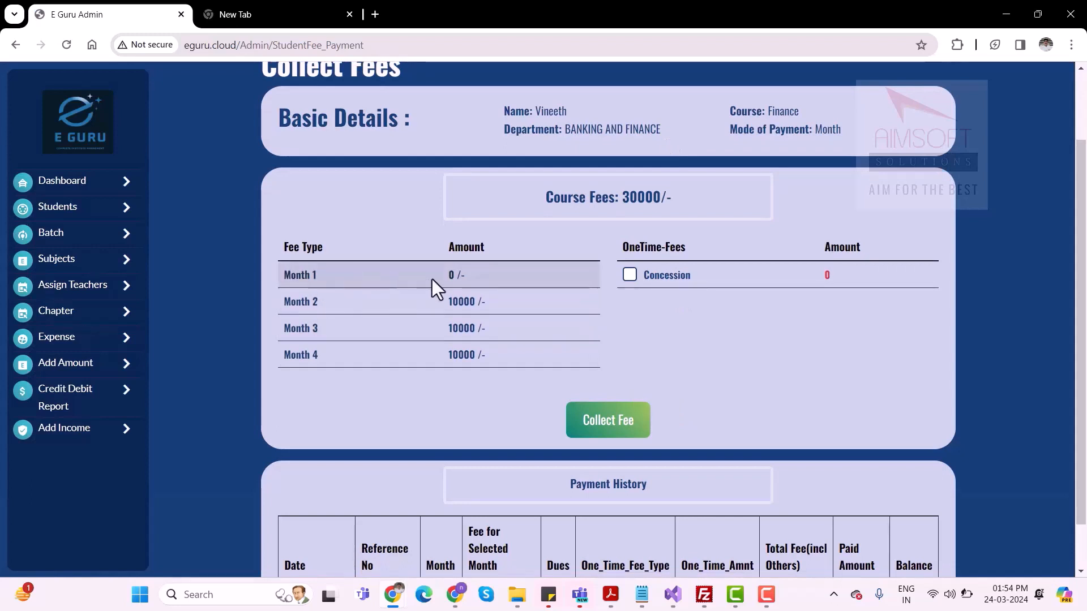
pyautogui.scroll(-1, 498, 286)
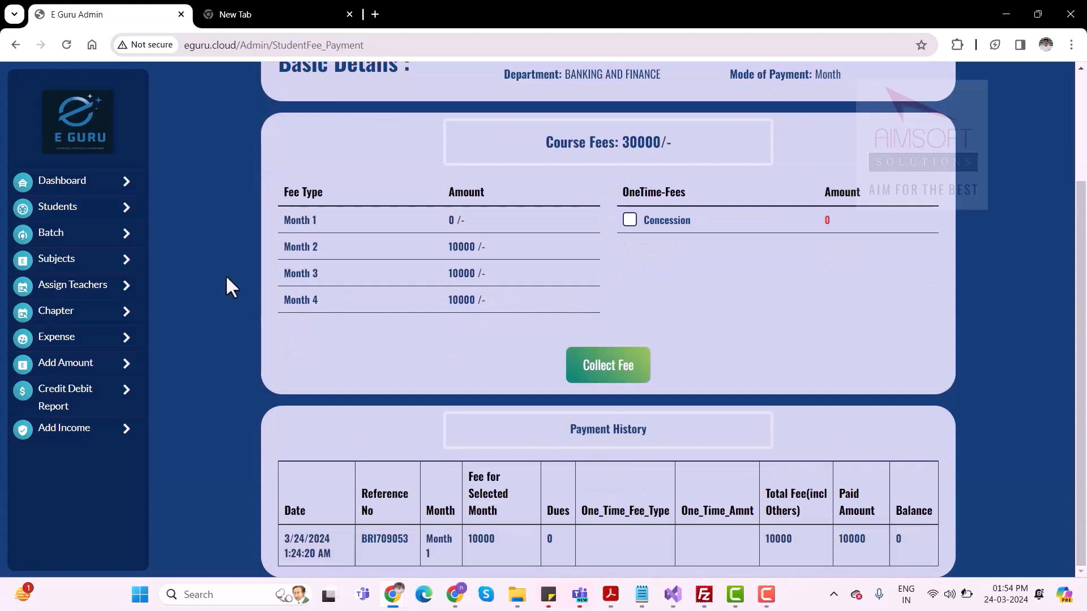
# Search the fee payment list for Finance students in batch A, open the listed student's fee page, and review the monthly fees and payment history
pyautogui.click(67, 217)
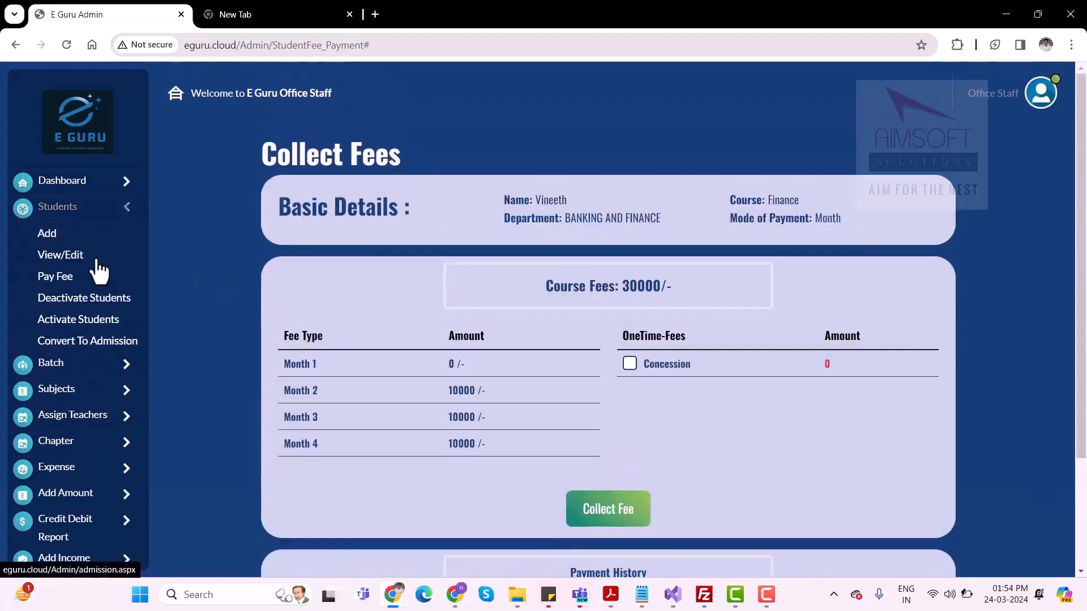
pyautogui.click(64, 277)
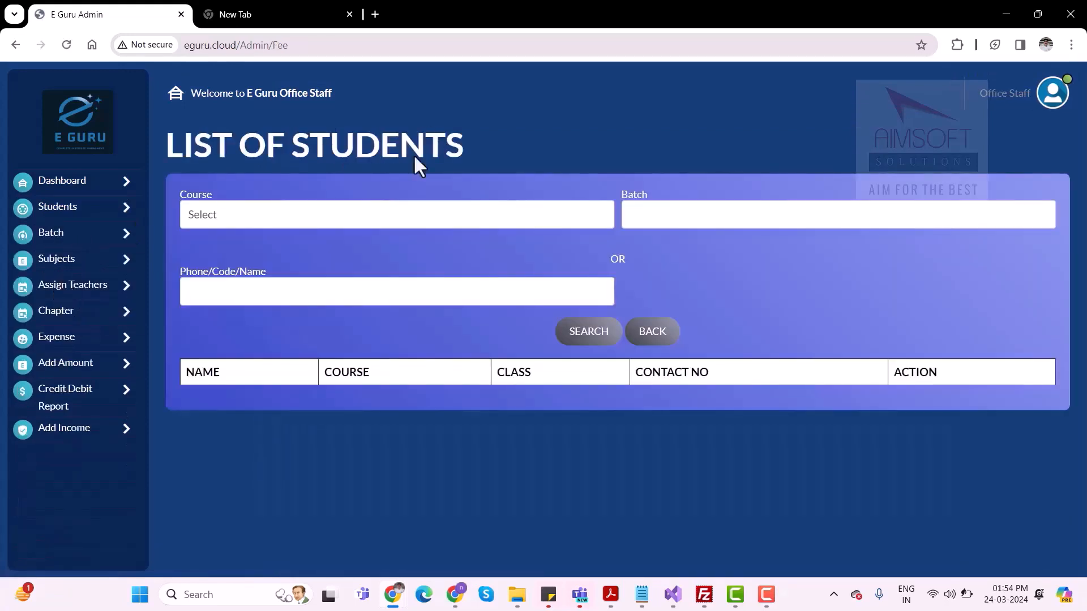
pyautogui.click(319, 218)
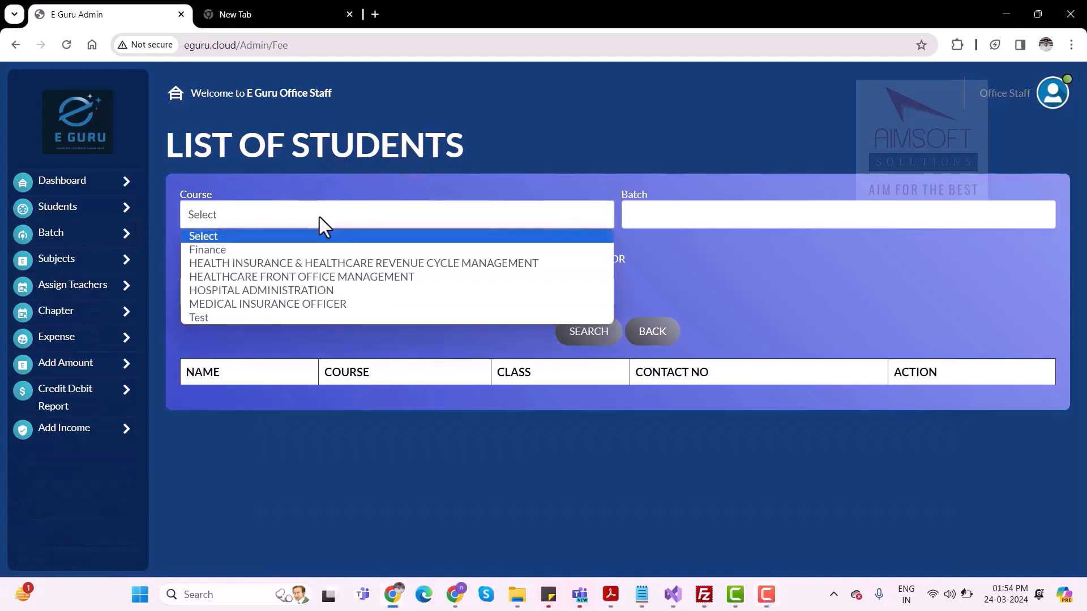
pyautogui.click(264, 253)
pyautogui.click(711, 208)
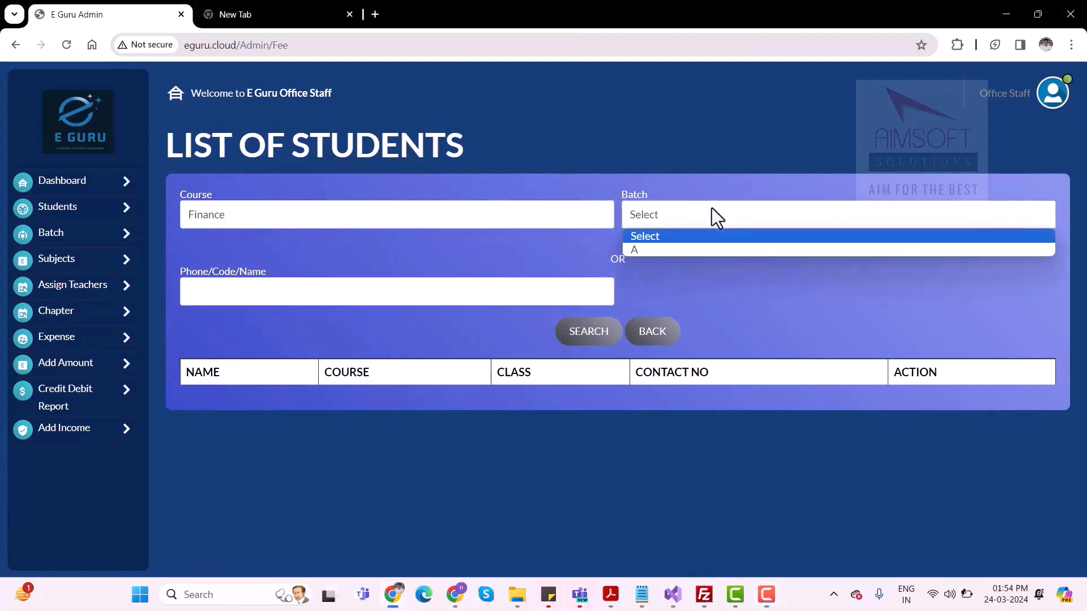
pyautogui.click(656, 250)
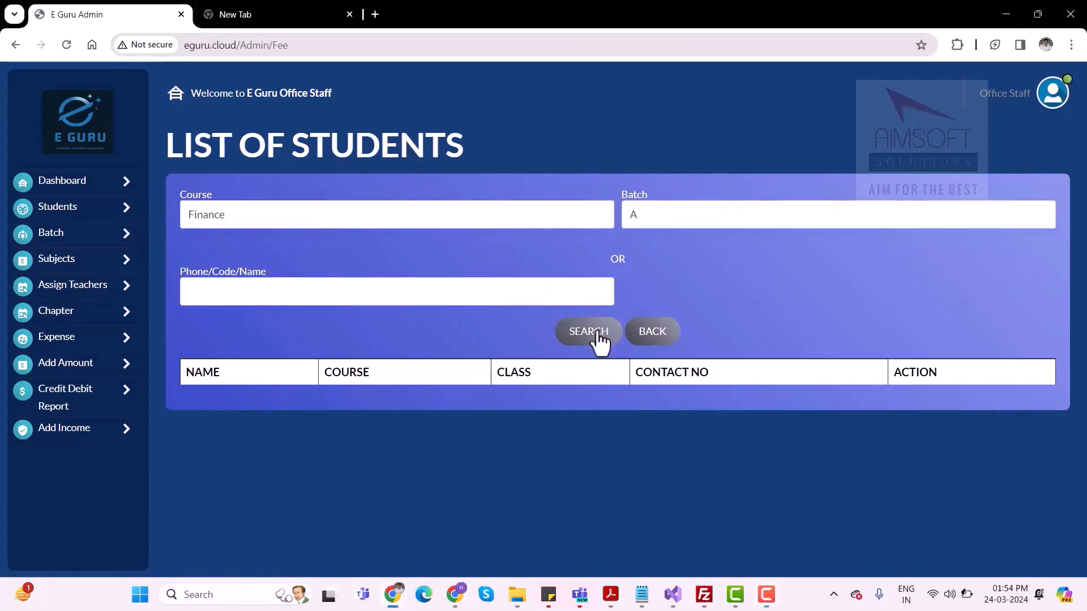
pyautogui.click(599, 338)
pyautogui.click(872, 418)
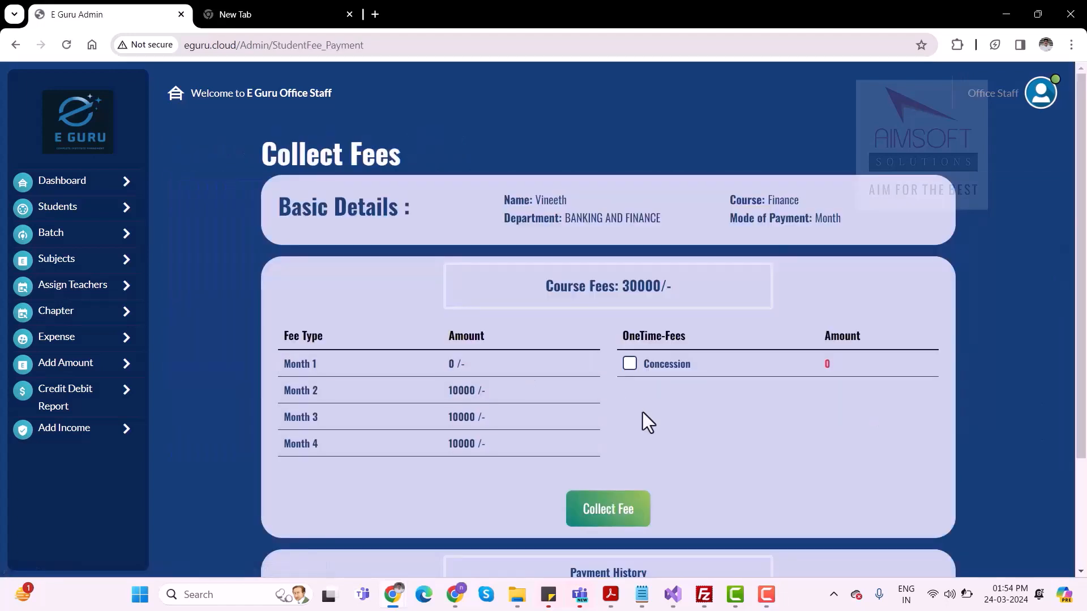
pyautogui.scroll(-3, 643, 417)
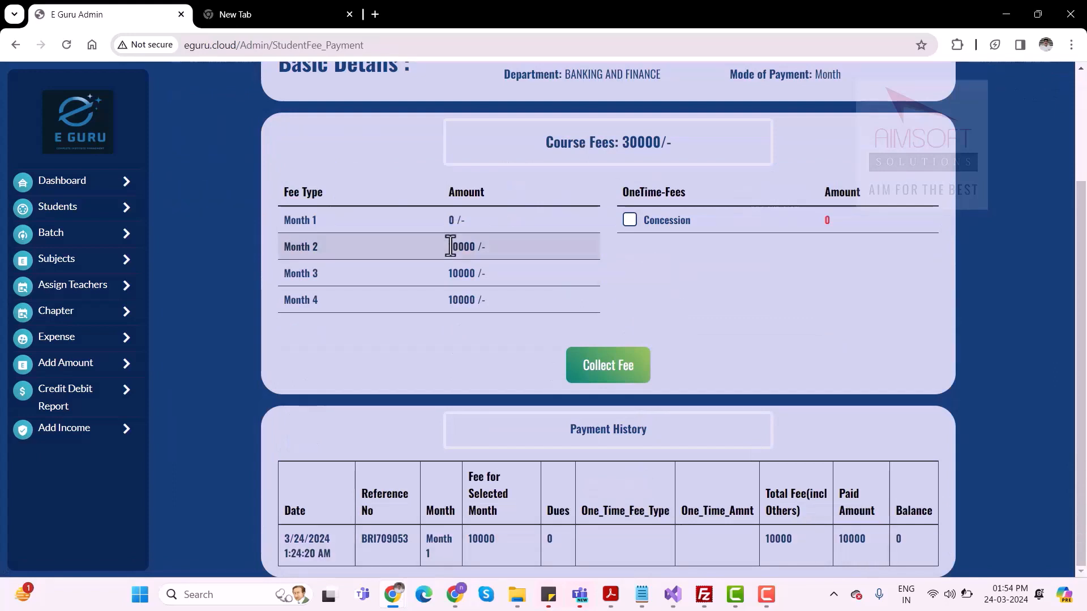
pyautogui.scroll(2, 679, 325)
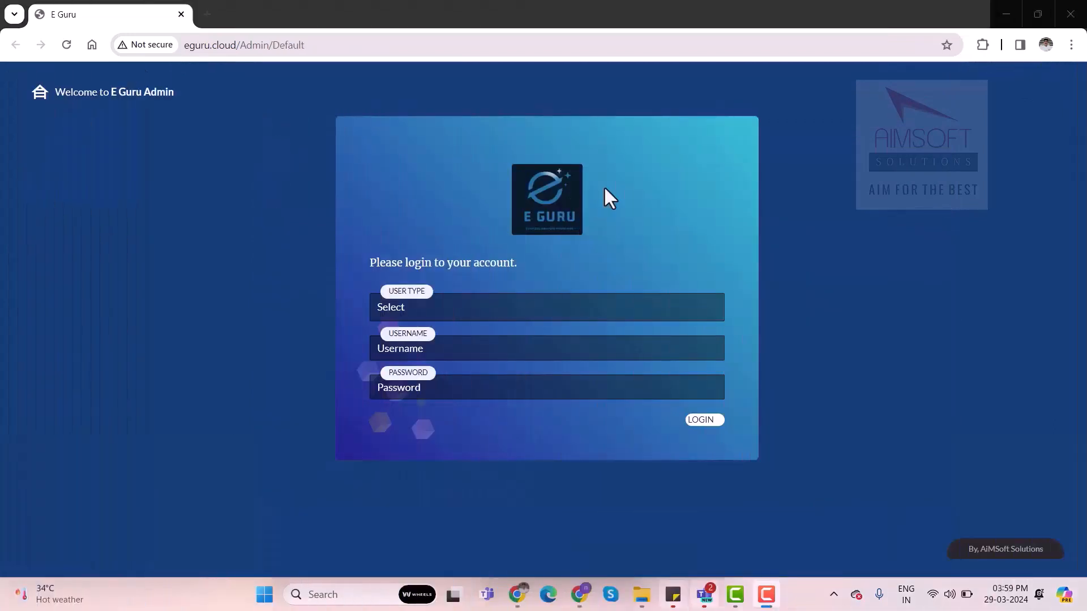
# Set the login user type to Student Counselor and place the cursor in the username field
pyautogui.click(441, 306)
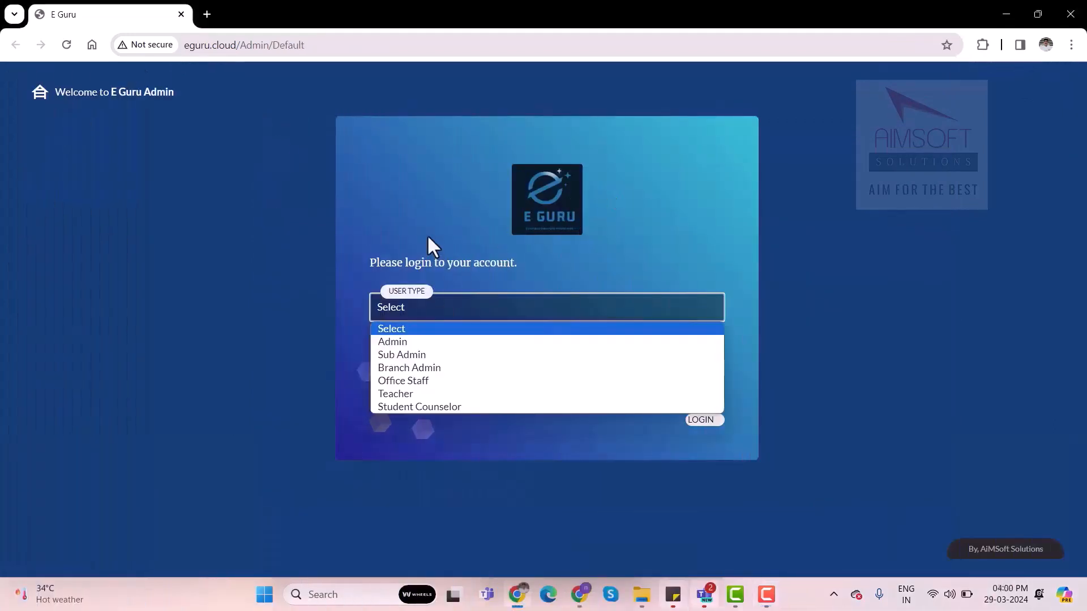
pyautogui.click(429, 212)
pyautogui.click(453, 300)
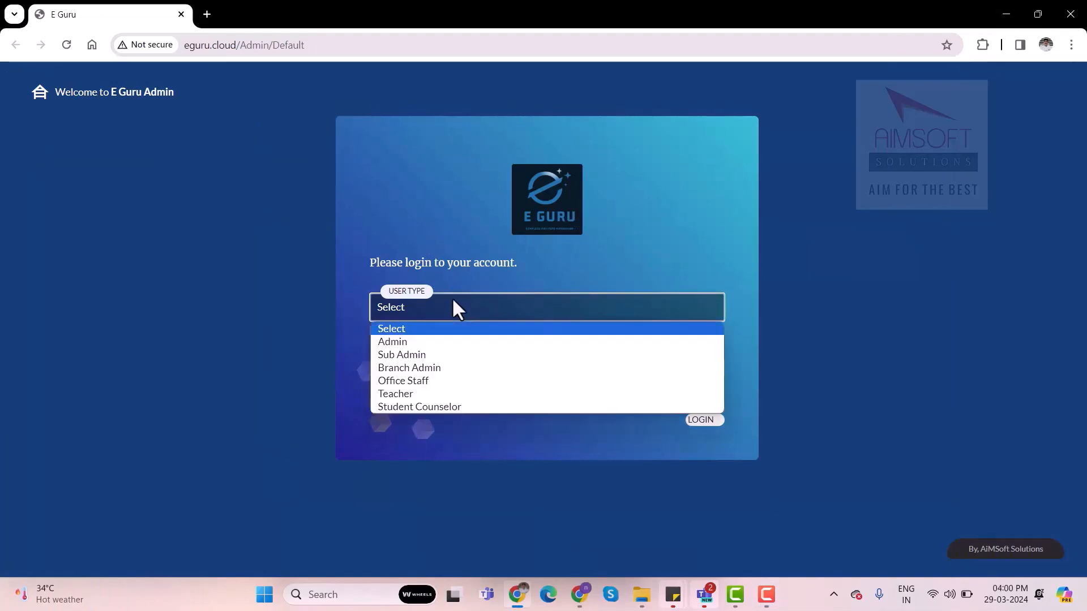
pyautogui.click(423, 407)
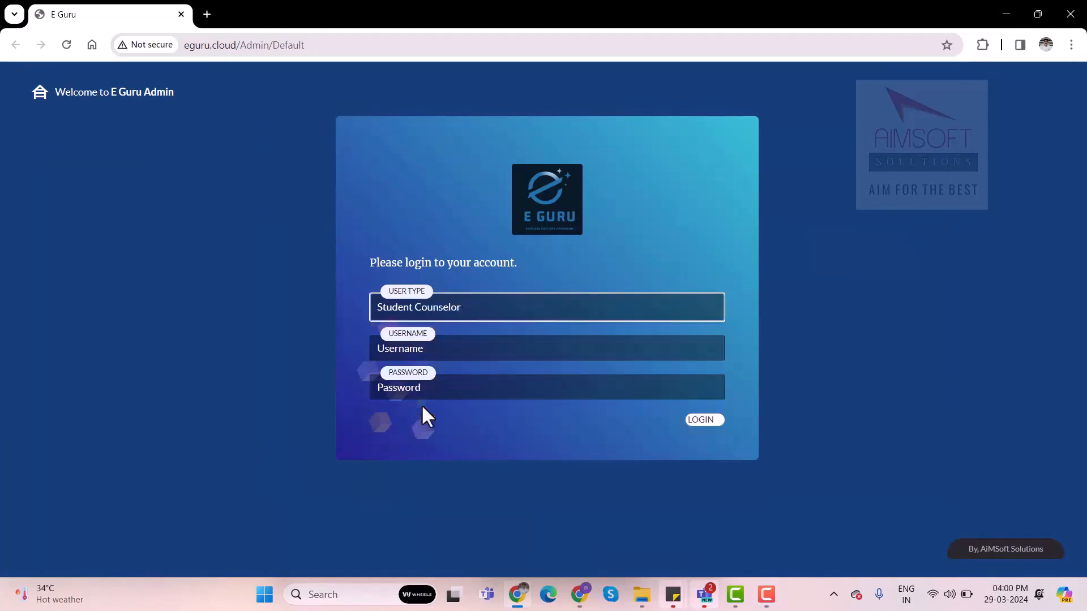
pyautogui.click(424, 341)
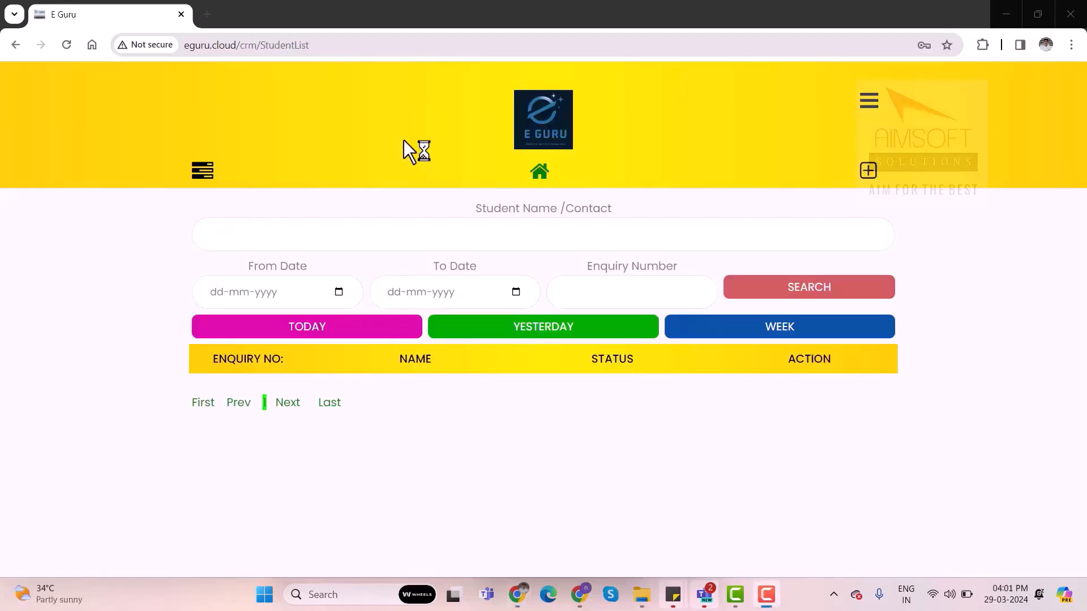
# Start a new student enquiry, fill in the date of birth, and choose BANKING AND FINANCE as the department
pyautogui.click(869, 180)
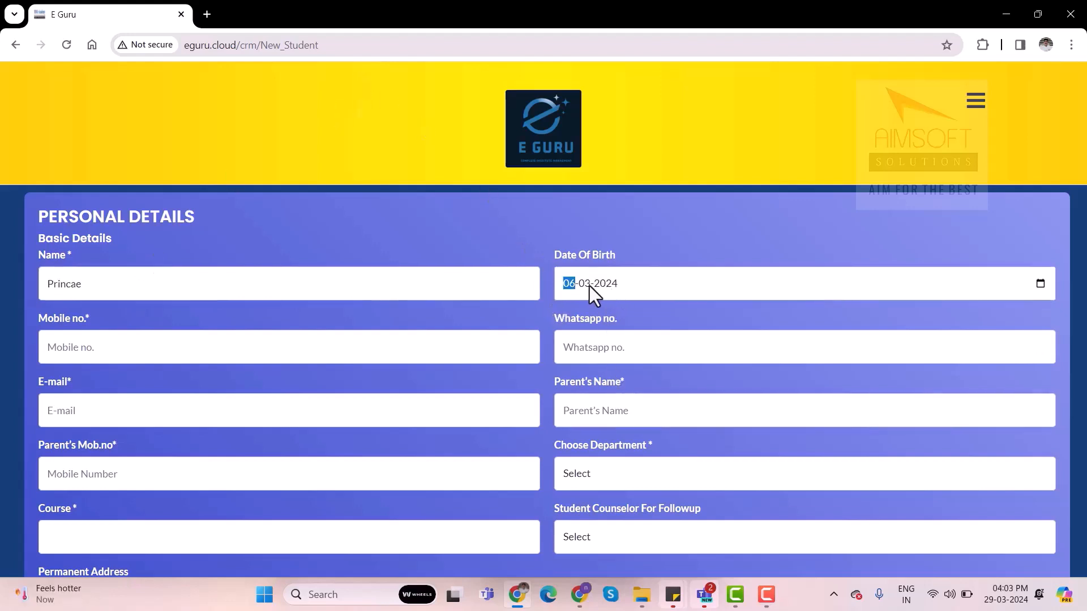
pyautogui.write('02')
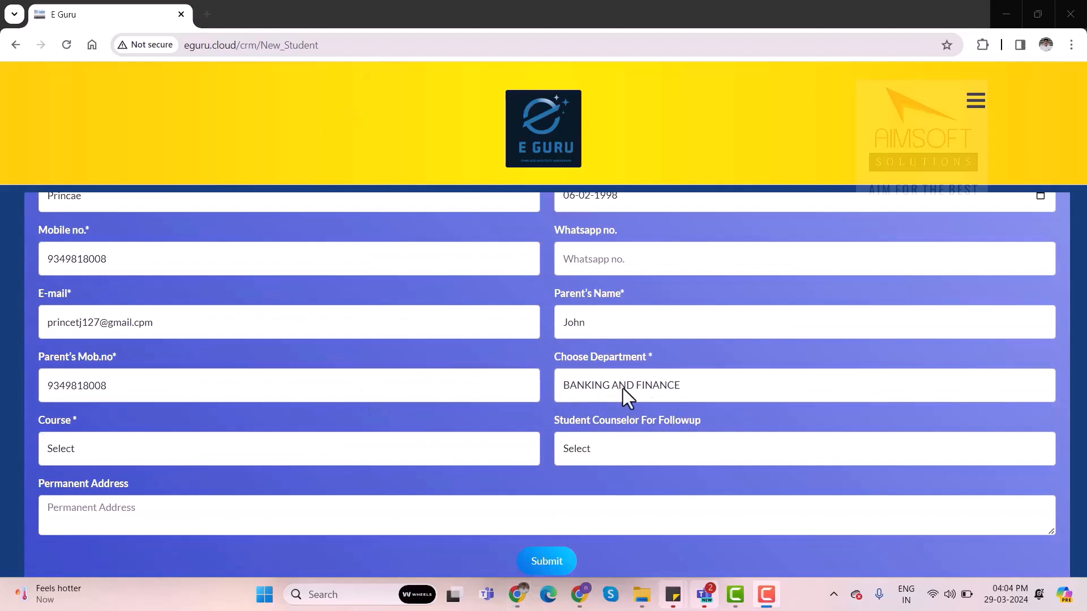
pyautogui.click(647, 393)
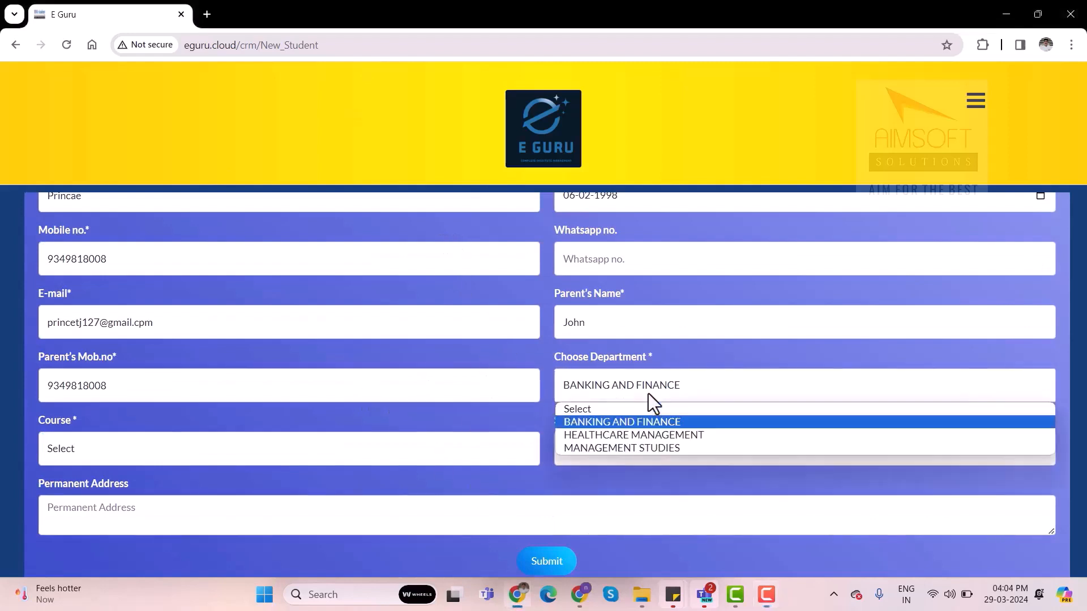
pyautogui.click(613, 424)
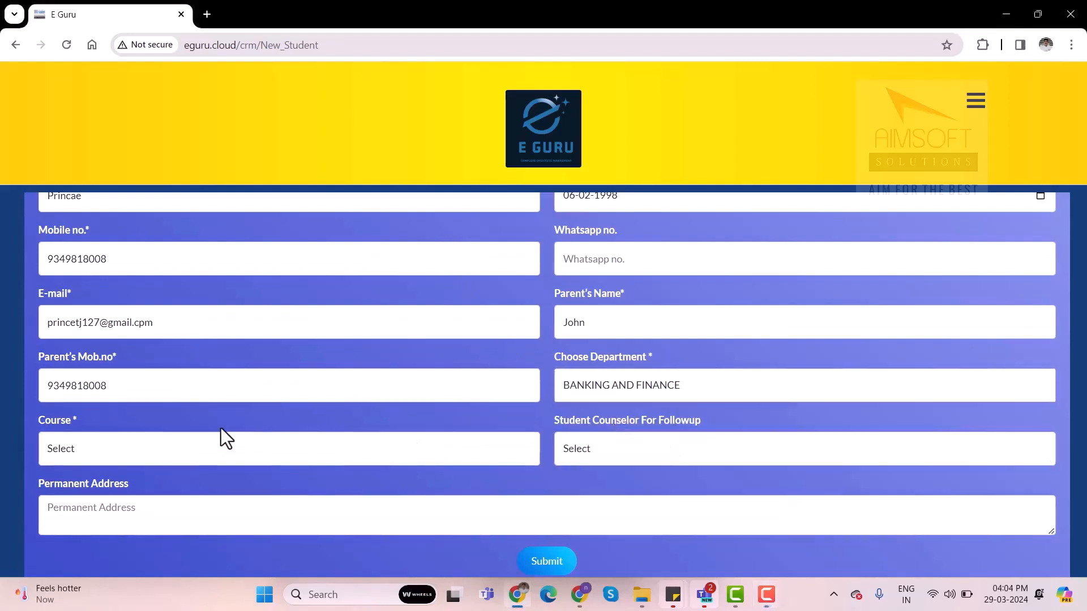
# Choose the Finance course and the available follow-up counselor for the student, and submit the enquiry form
pyautogui.click(206, 451)
pyautogui.click(91, 490)
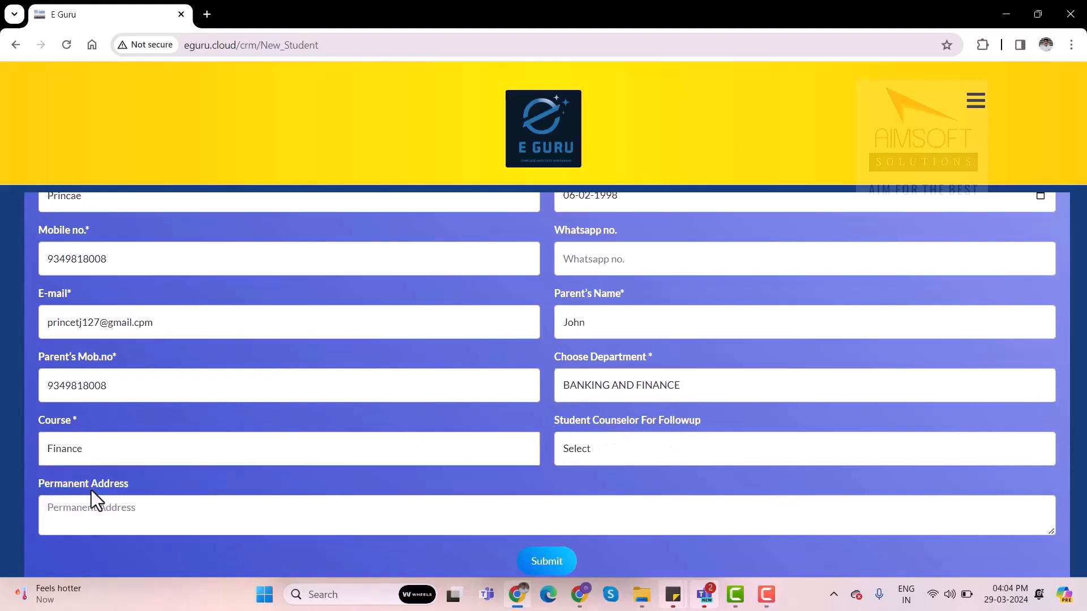
pyautogui.click(604, 457)
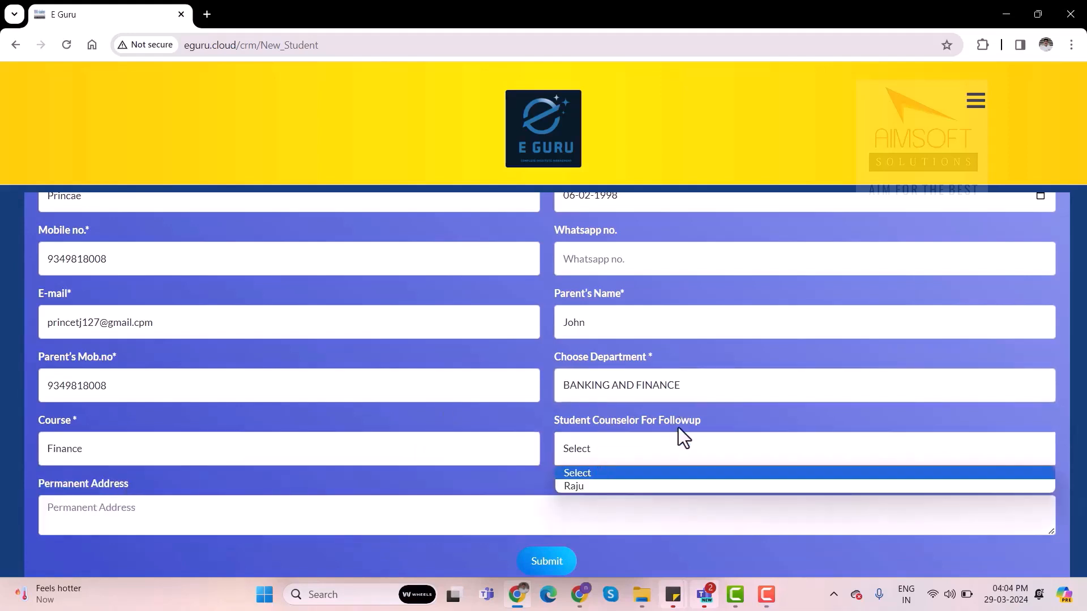
pyautogui.click(593, 488)
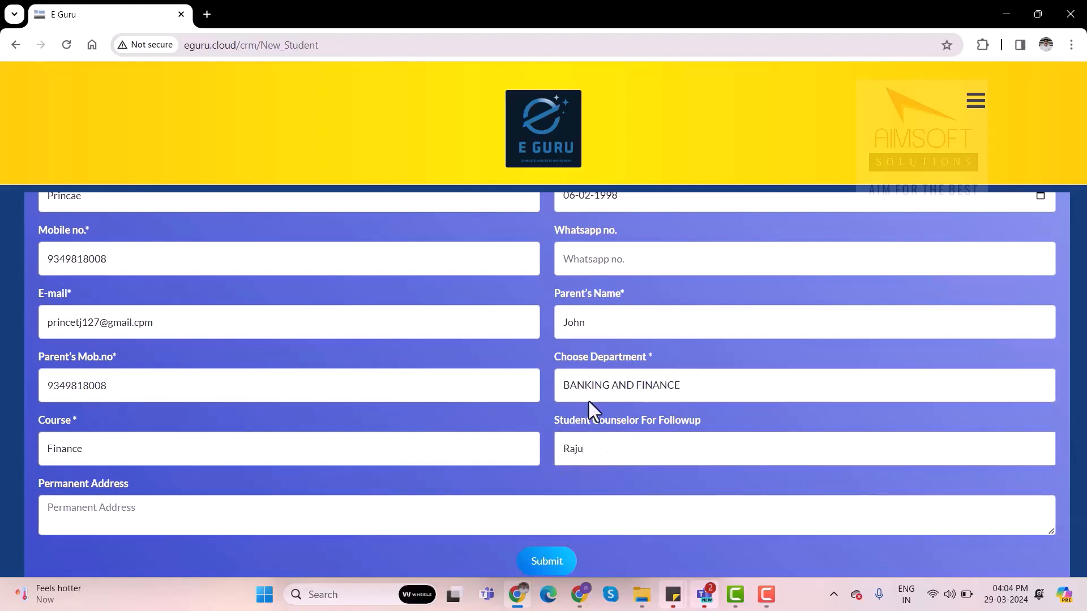
pyautogui.scroll(-1, 563, 500)
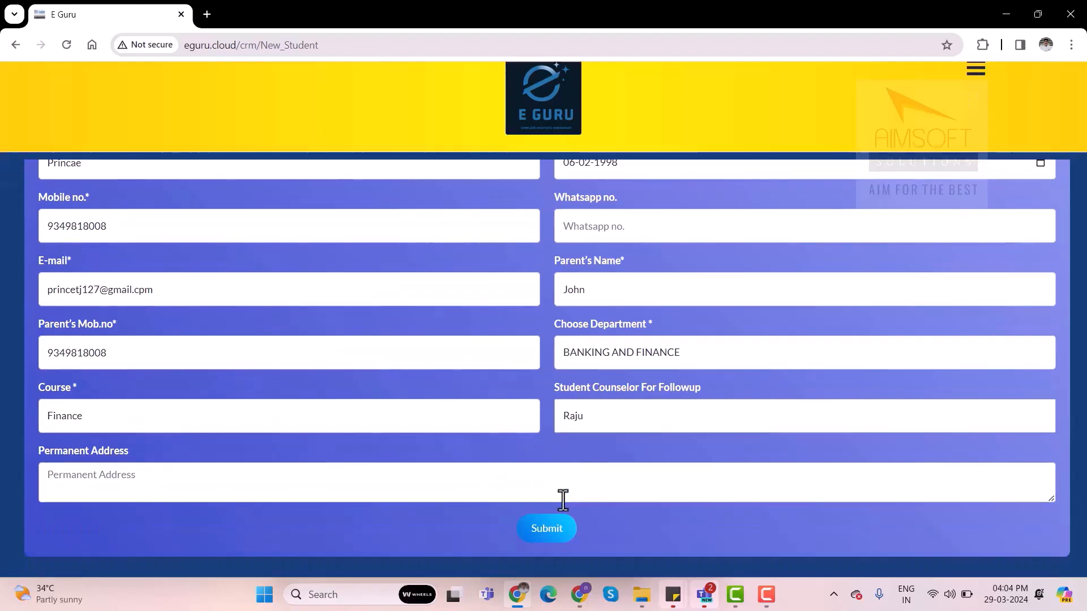
pyautogui.click(561, 537)
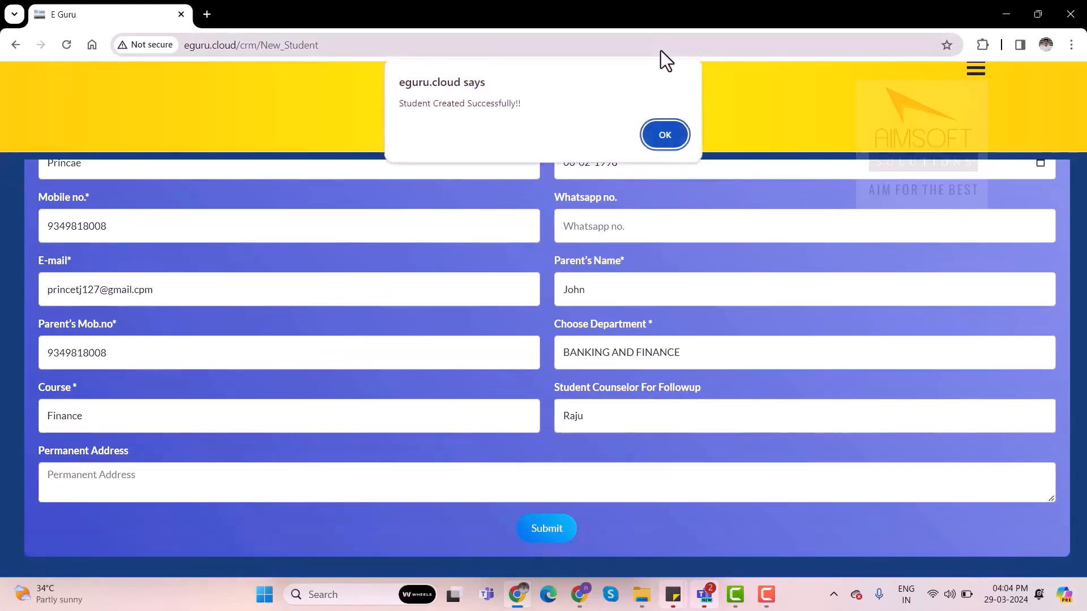
pyautogui.click(655, 134)
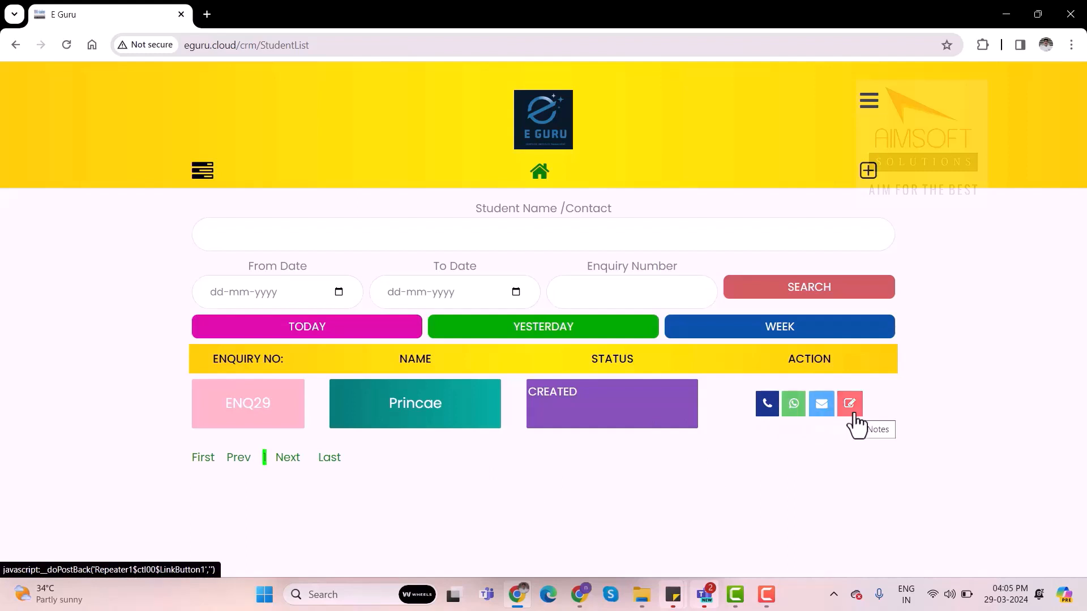
# Open the new student's details from the enquiry list and bring up the record for editing
pyautogui.click(441, 413)
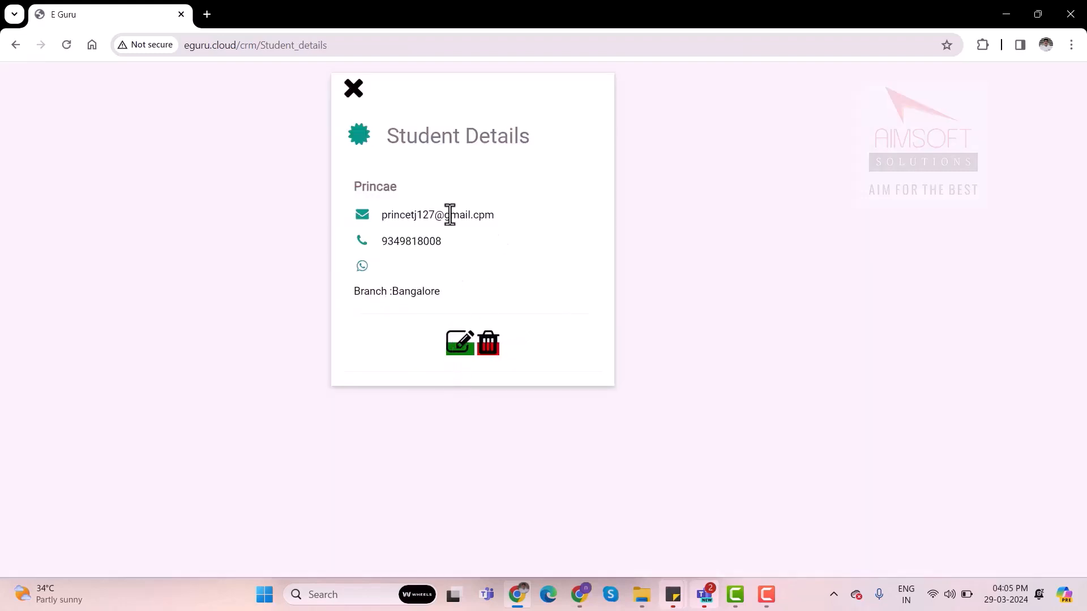
pyautogui.click(458, 343)
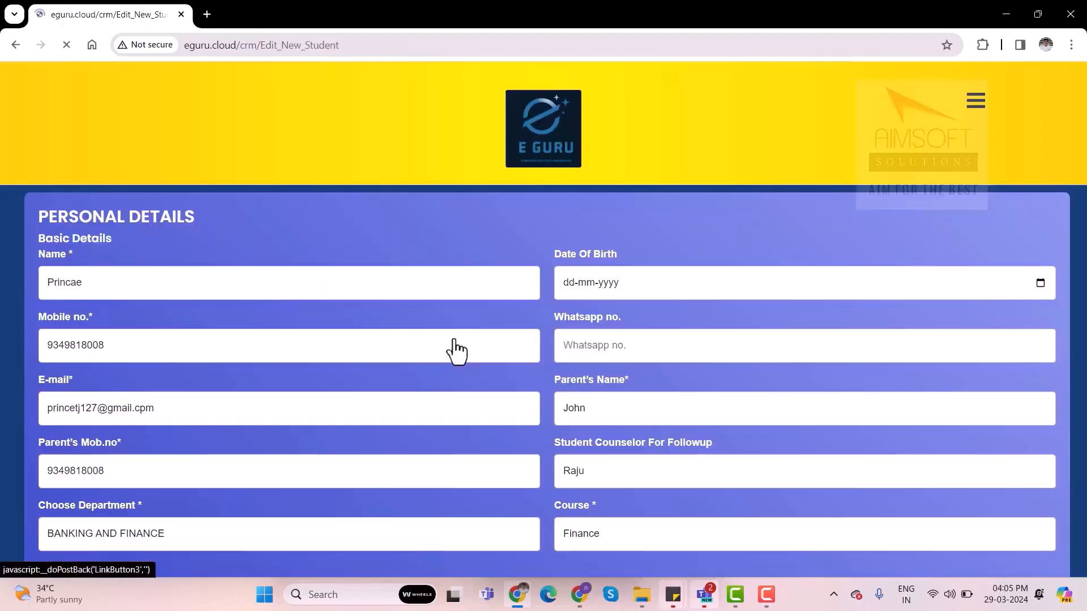
pyautogui.scroll(-1, 457, 351)
pyautogui.scroll(1, 458, 351)
# Correct the spelling of the student's name by replacing the ending "ae" with "e" and update the record
pyautogui.click(143, 284)
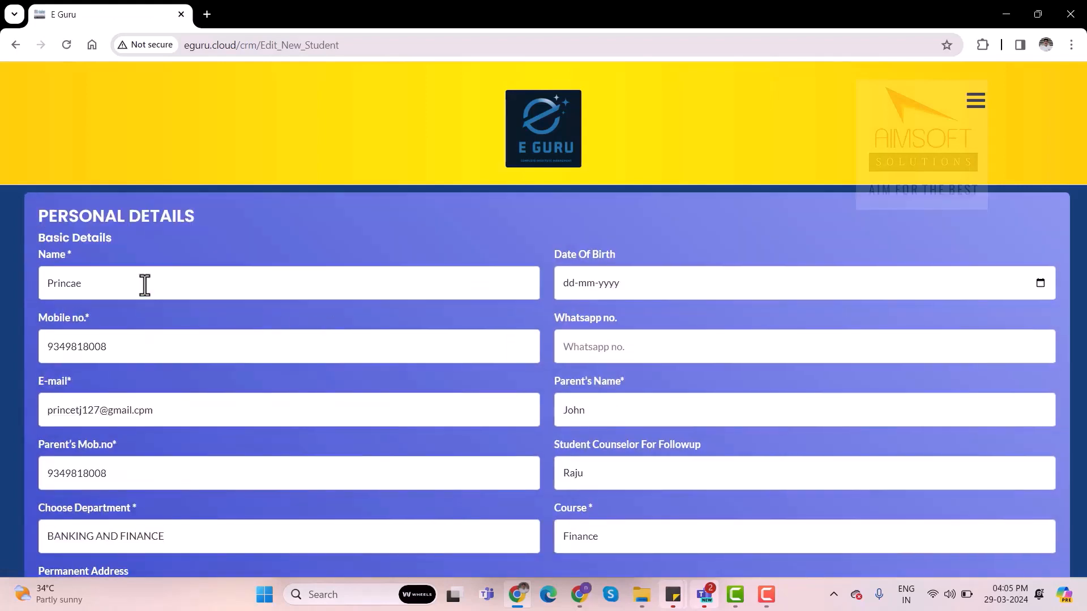
pyautogui.press('BackSpace')
pyautogui.press('BackSpace')
pyautogui.write('e')
pyautogui.scroll(-2, 136, 260)
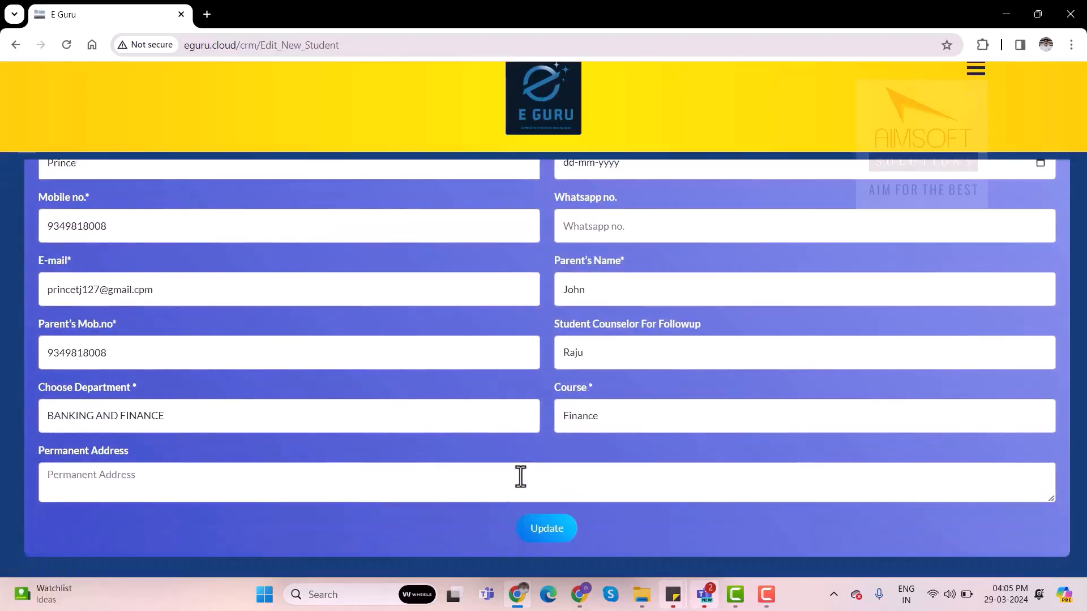
pyautogui.click(557, 533)
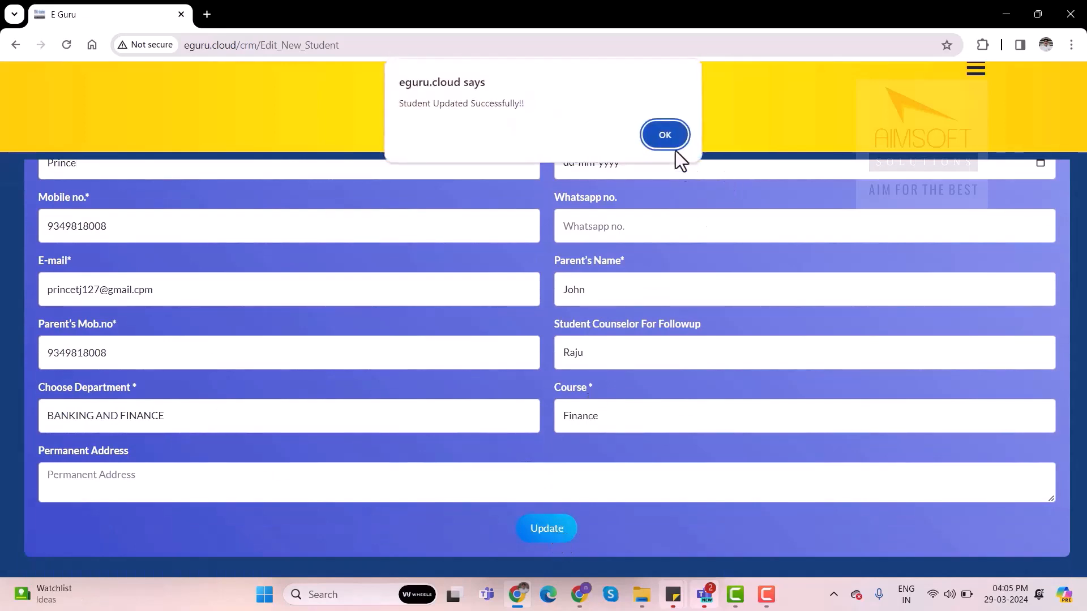
pyautogui.click(675, 130)
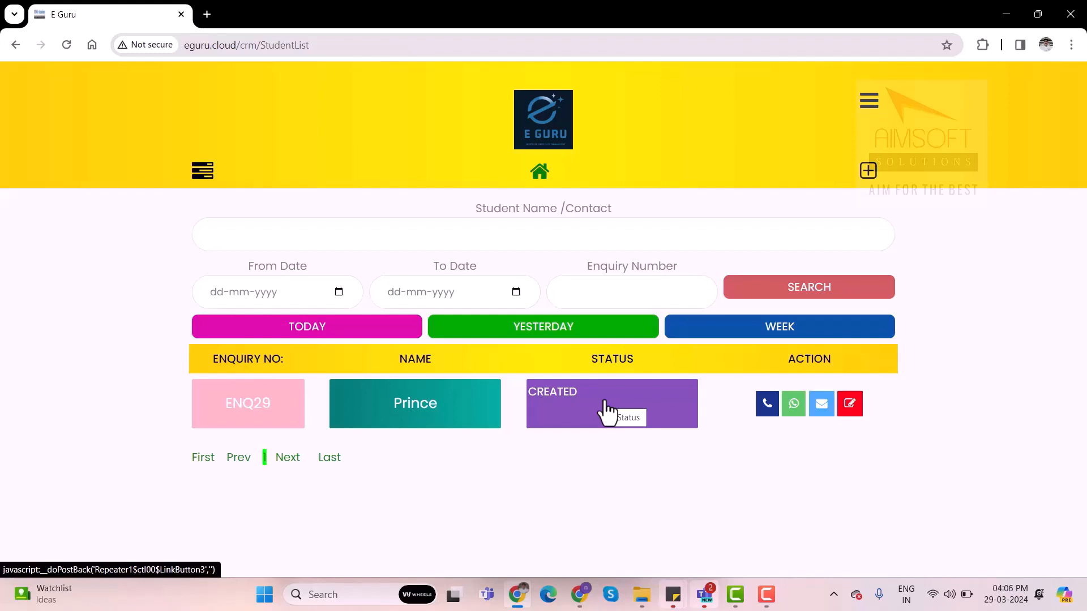
# Change the status of enquiry ENQ29 to ADVANCE PAID
pyautogui.click(570, 398)
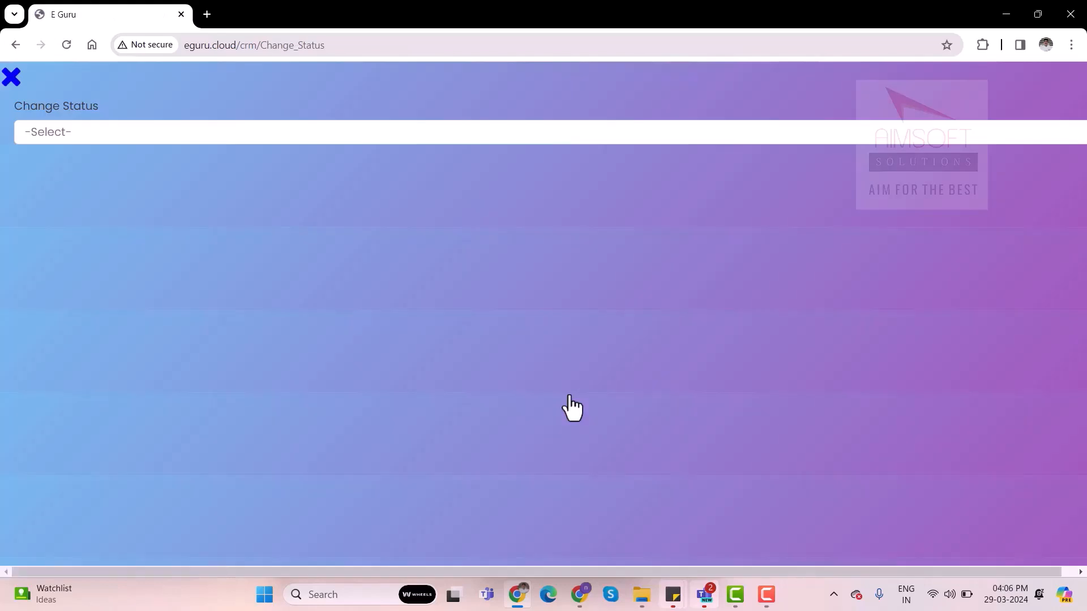
pyautogui.click(637, 137)
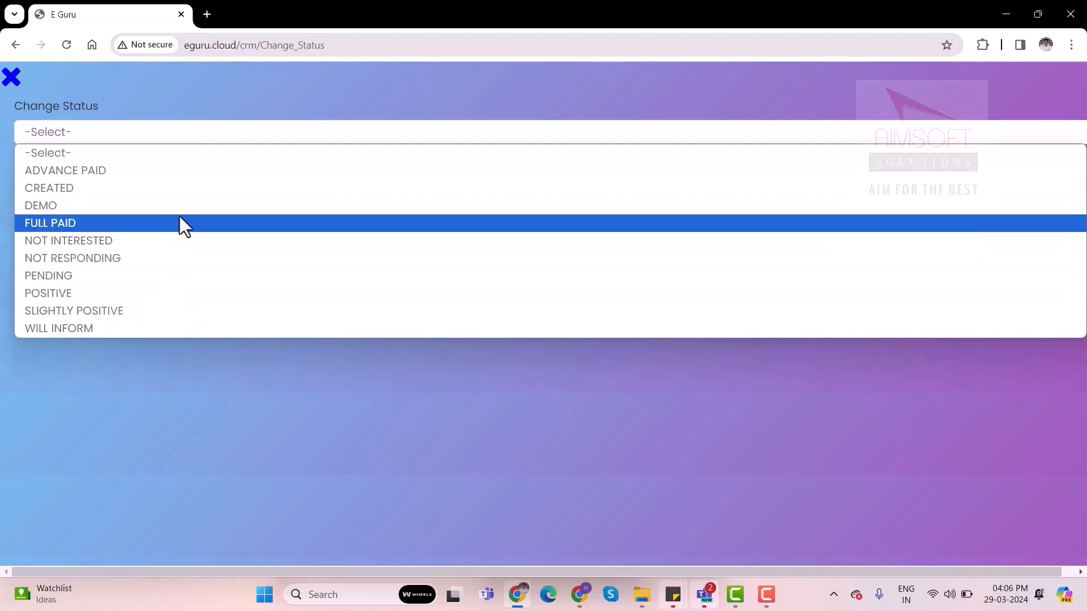
pyautogui.click(68, 169)
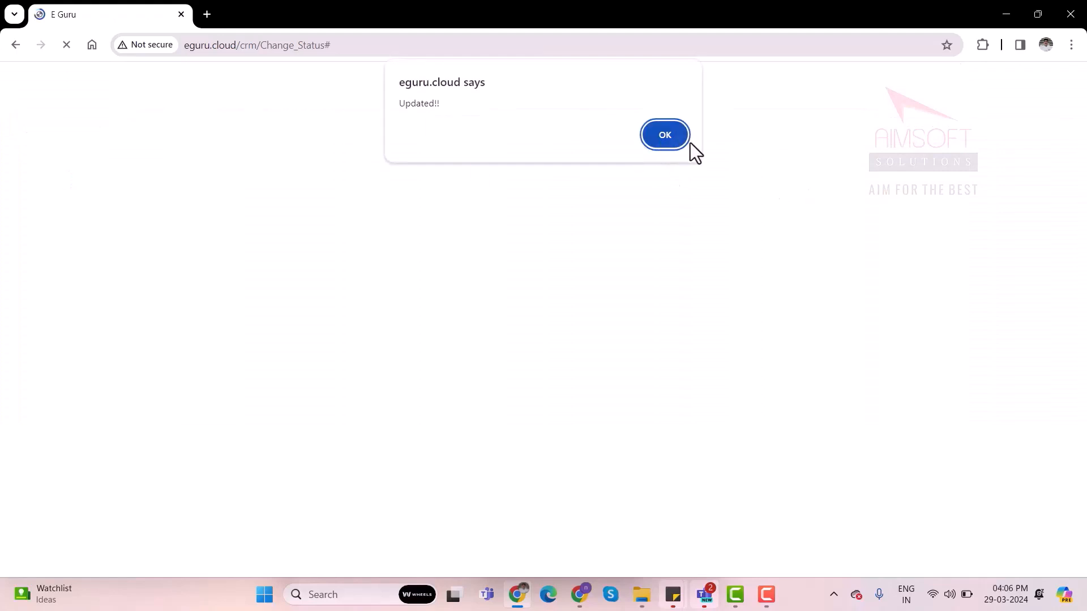
pyautogui.click(665, 141)
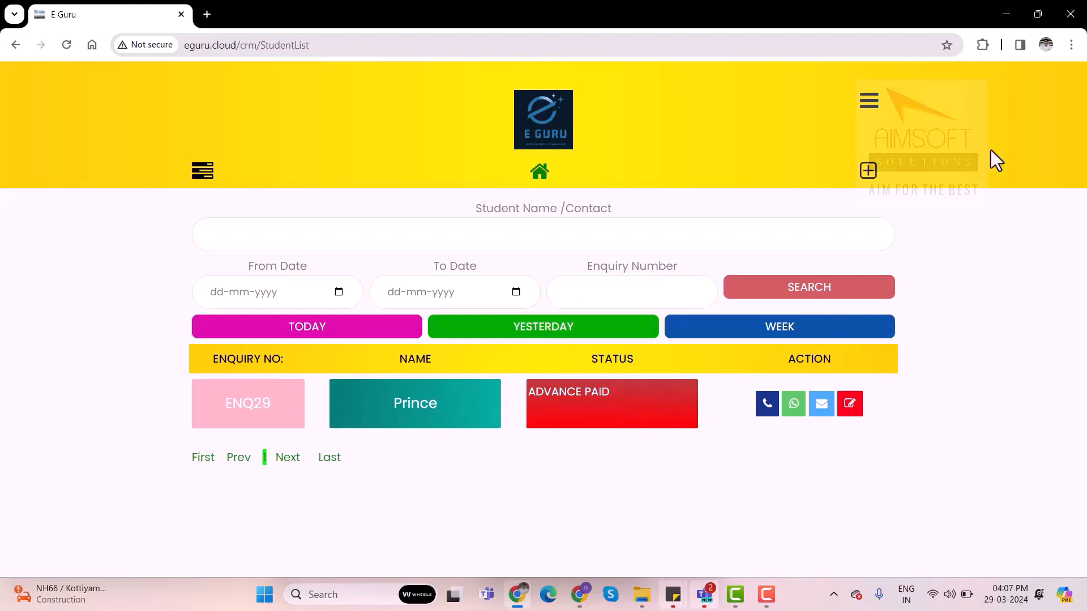
# Open the new student form for further enquiries and return to the student enquiry list
pyautogui.click(876, 179)
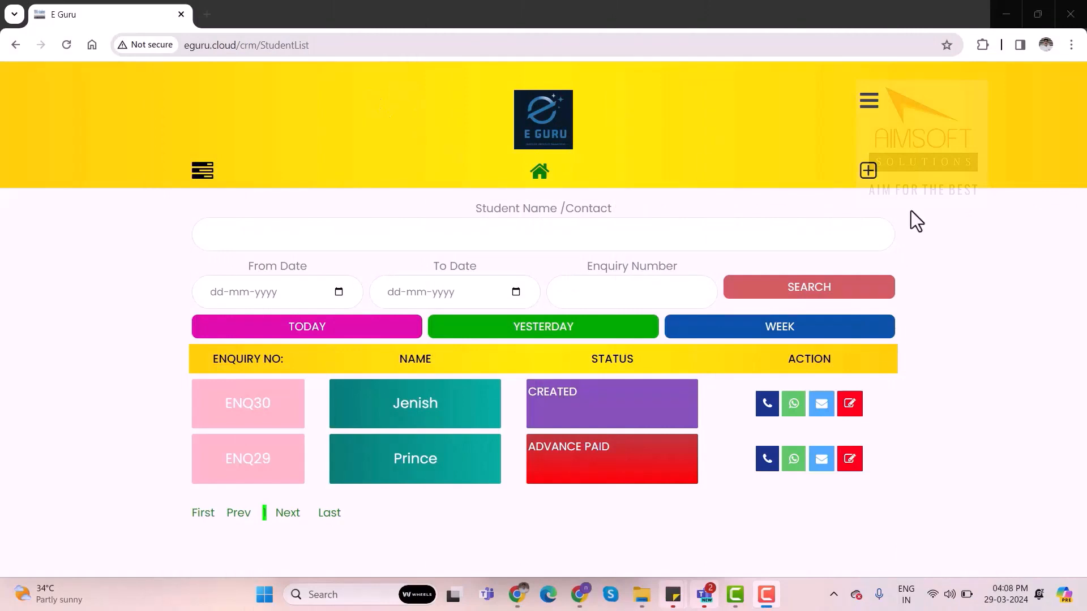
pyautogui.click(868, 172)
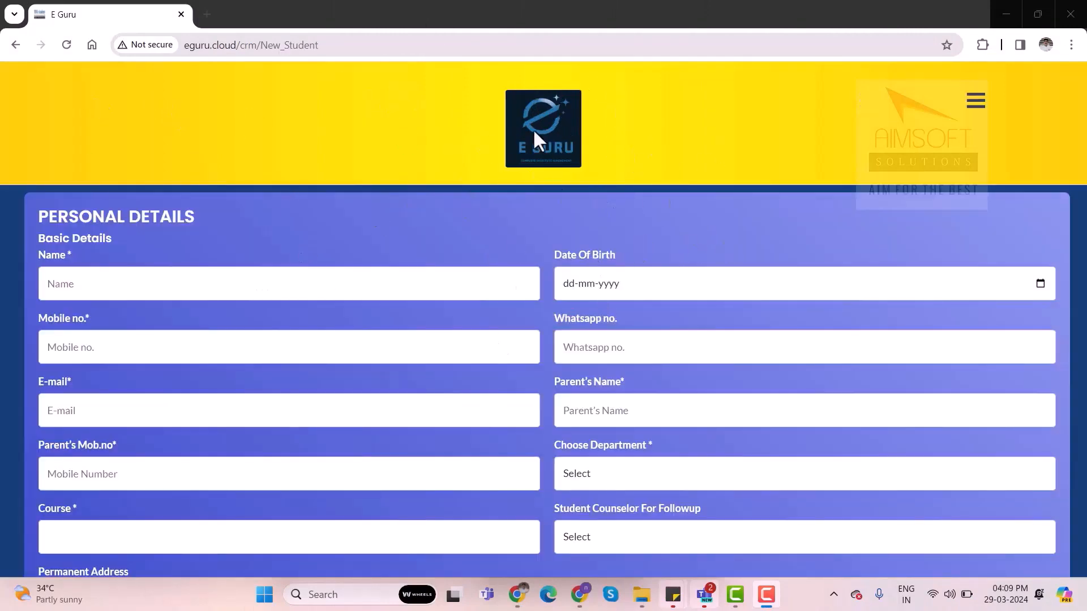
pyautogui.click(539, 162)
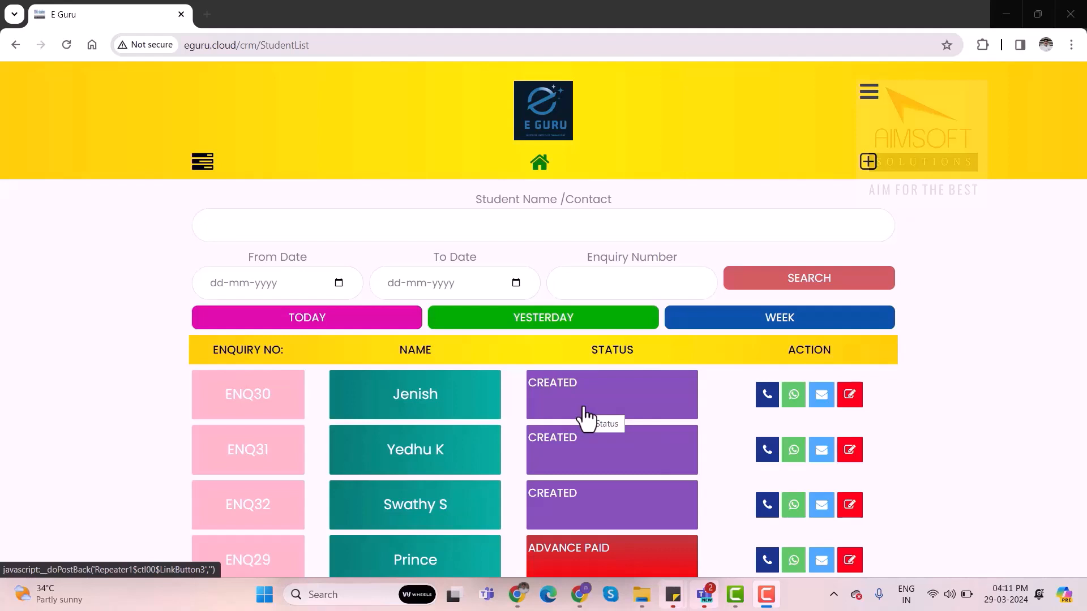
# Open the notes of enquiry ENQ30 and enter the note "Attending a function. Informed to call back"
pyautogui.click(851, 403)
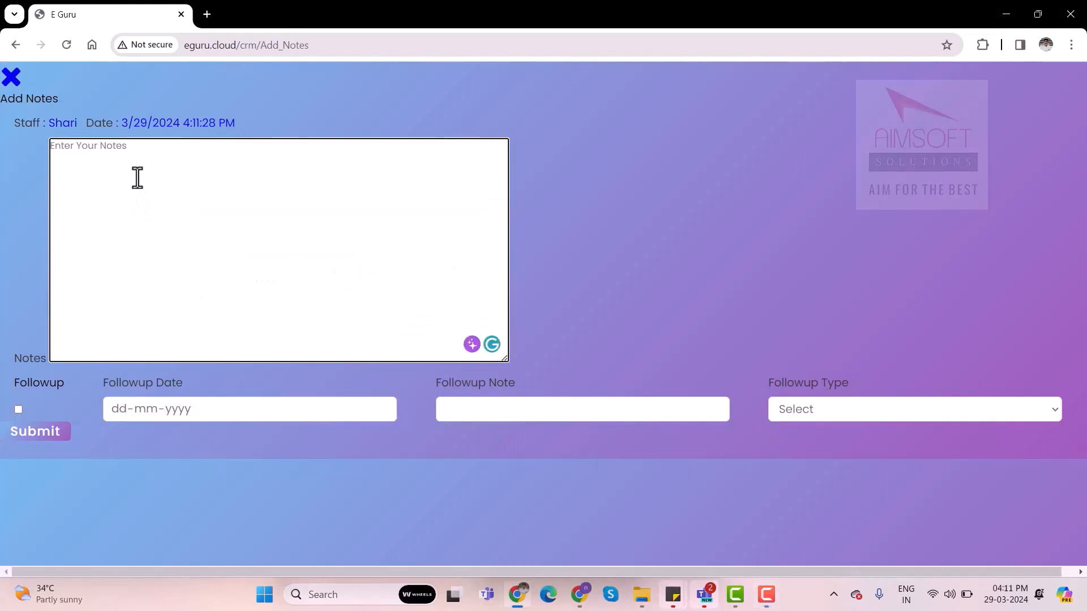
pyautogui.write('Fo')
pyautogui.press('BackSpace')
pyautogui.write('at')
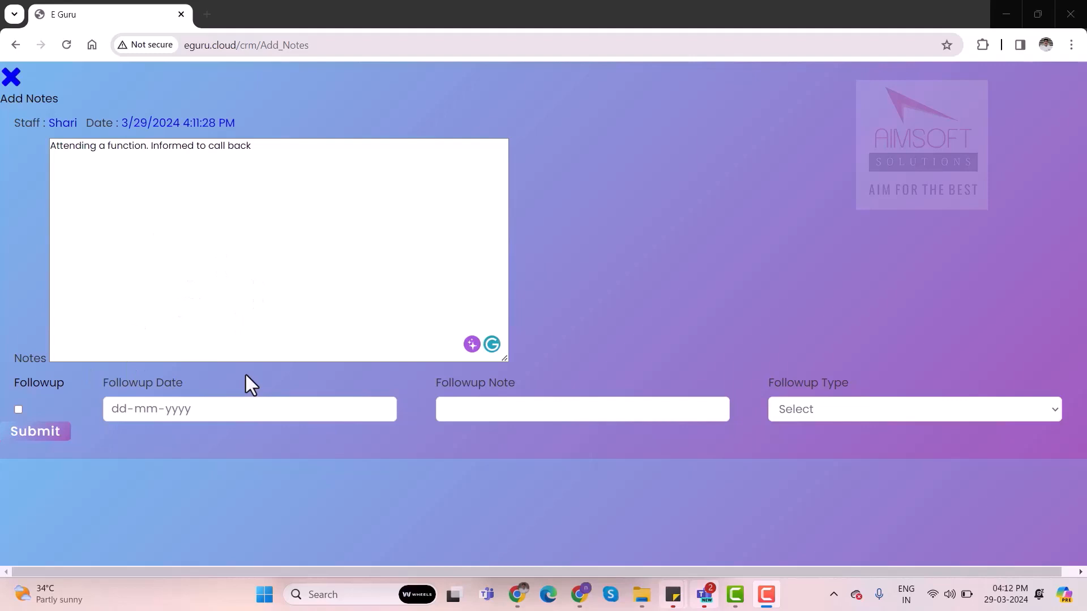
# Add a follow-up dated 01-04-2024 with the note "Call on same number" and type Call, and submit the notes
pyautogui.click(18, 410)
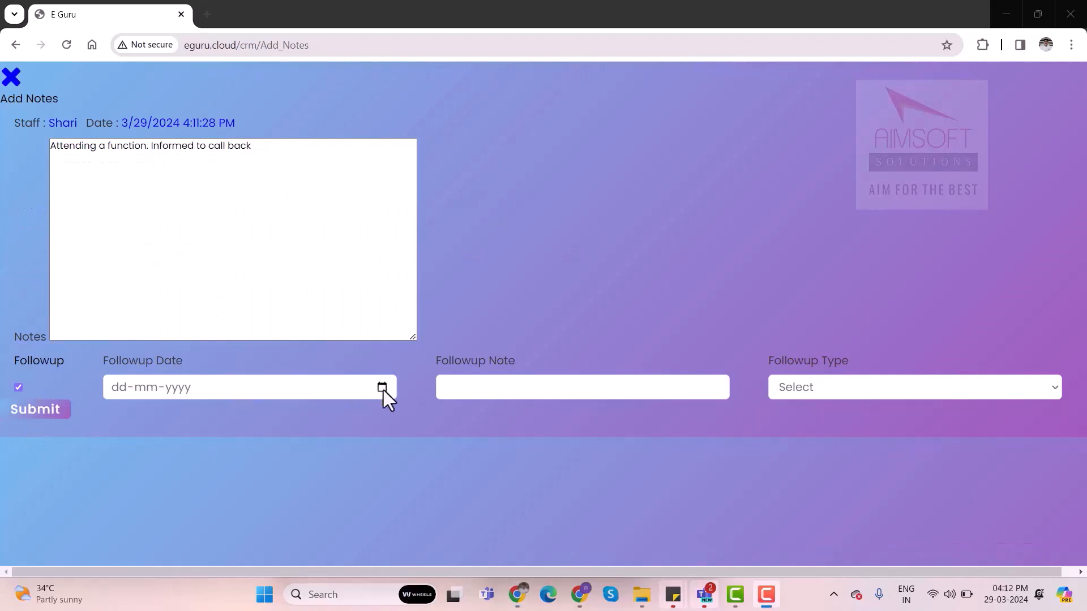
pyautogui.click(383, 389)
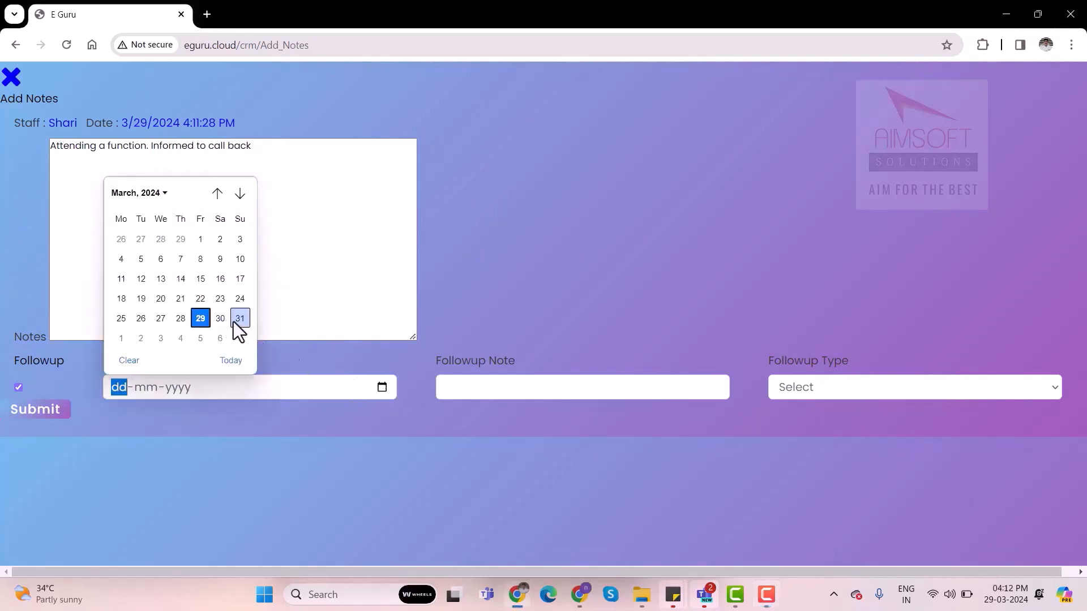
pyautogui.click(122, 339)
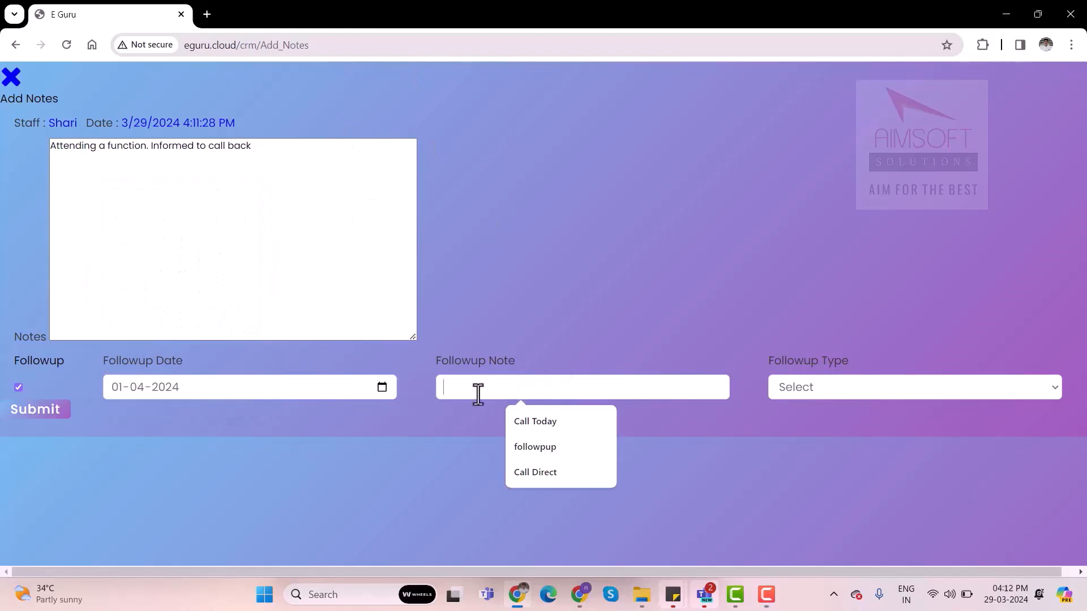
pyautogui.write('Call')
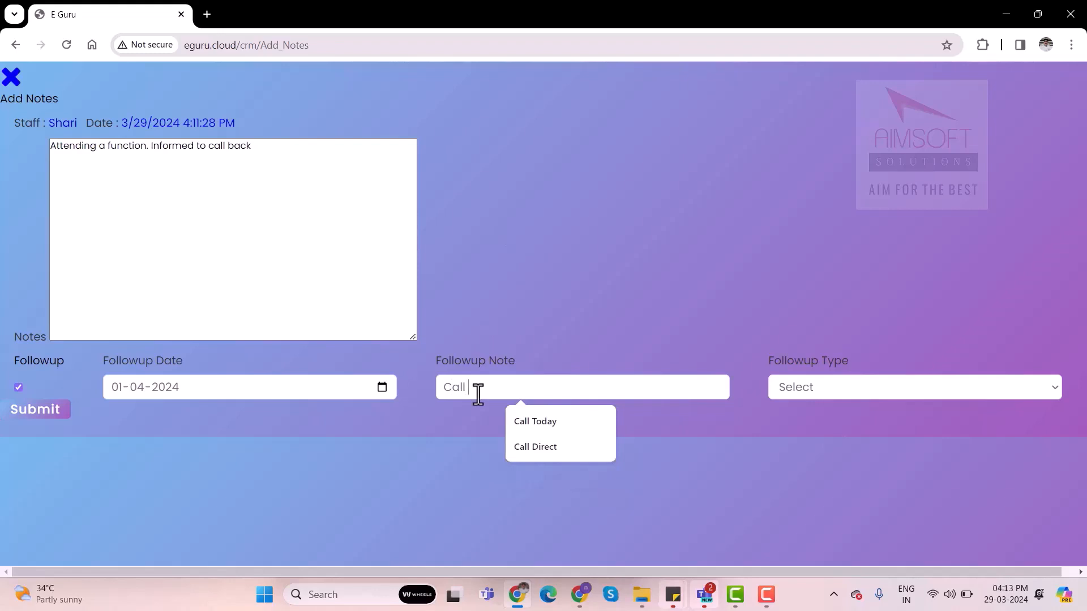
pyautogui.write(' on same number')
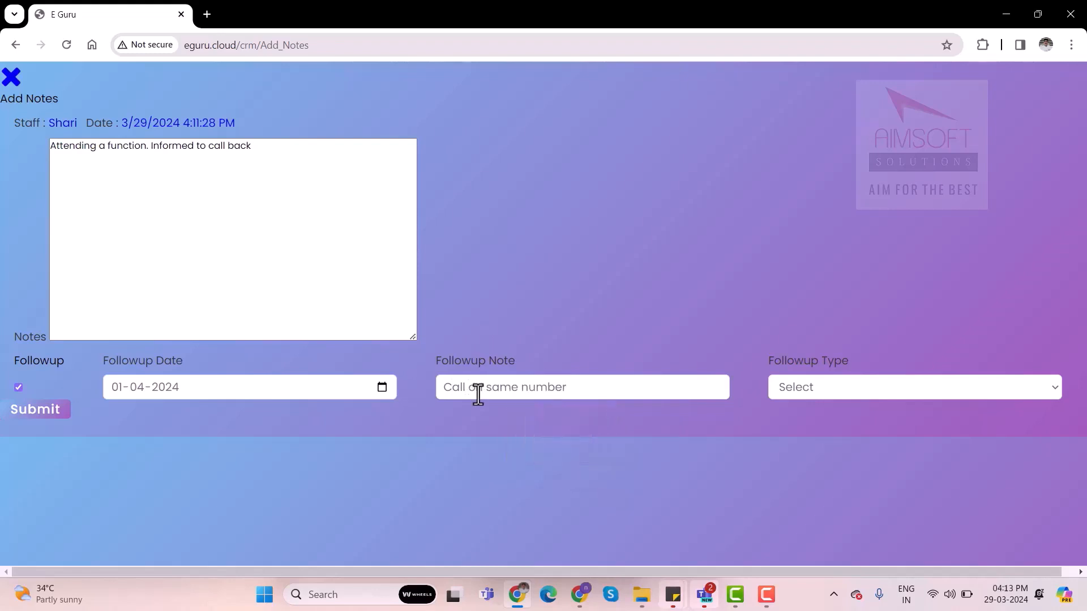
pyautogui.click(925, 400)
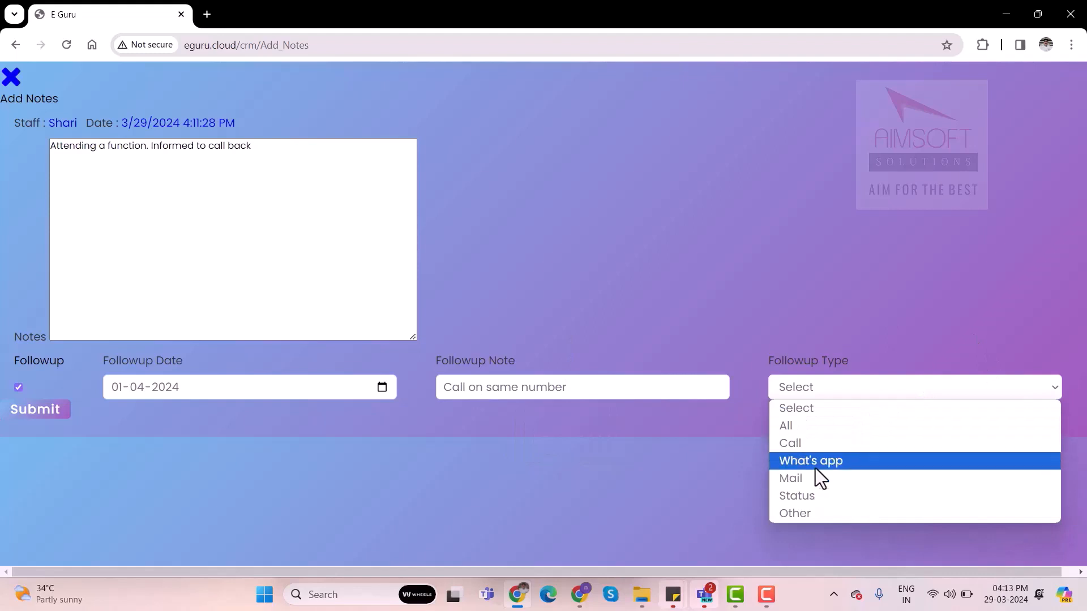
pyautogui.click(800, 444)
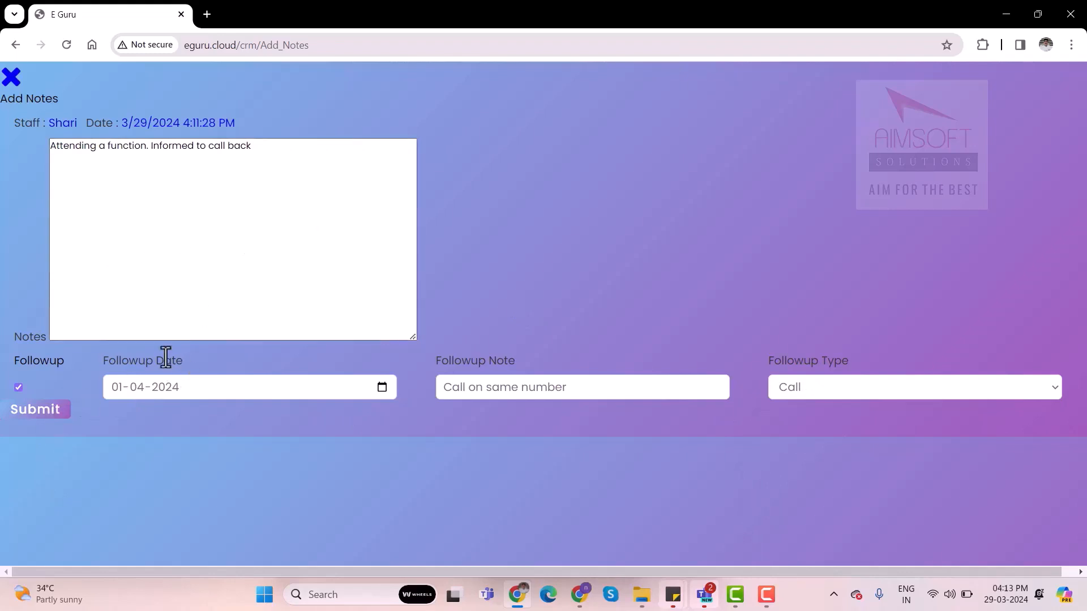
pyautogui.click(39, 414)
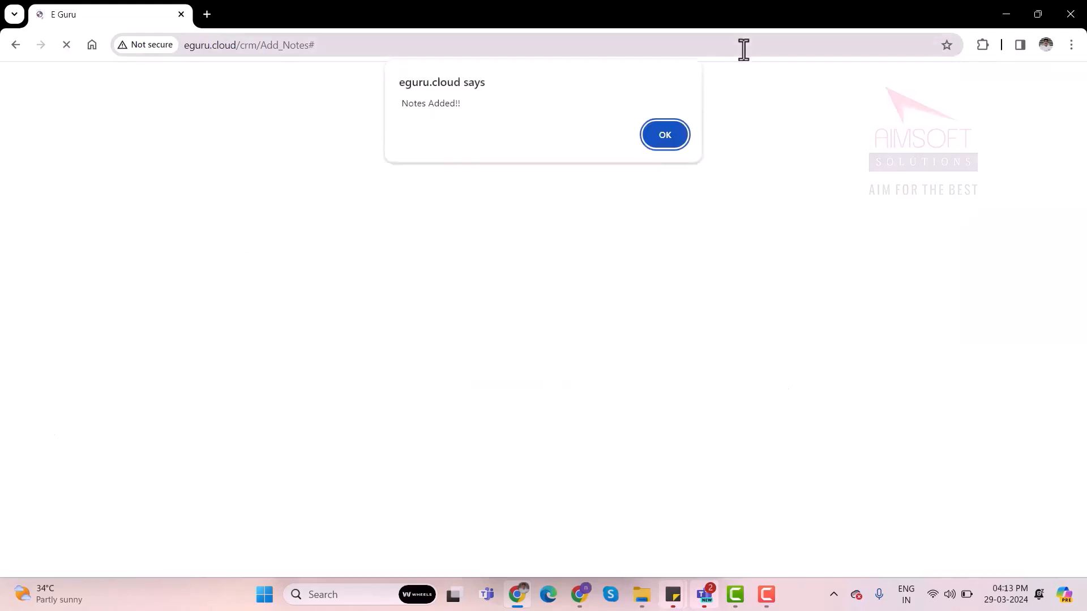
pyautogui.click(670, 130)
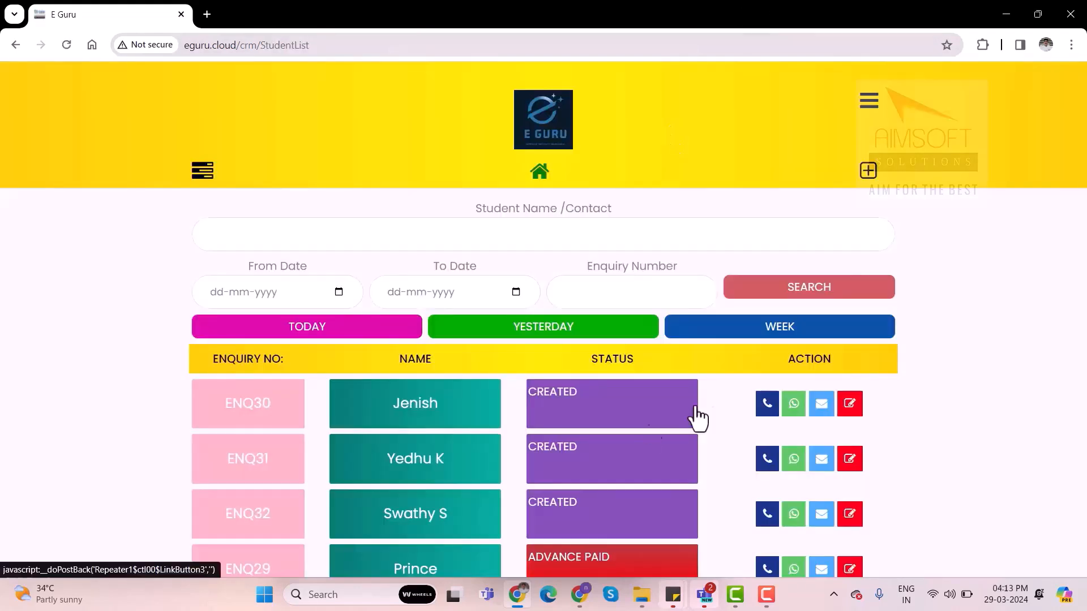
# Reopen the notes of enquiry ENQ30 to check the saved note history
pyautogui.click(854, 412)
pyautogui.moveTo(148, 205); pyautogui.dragTo(427, 333)
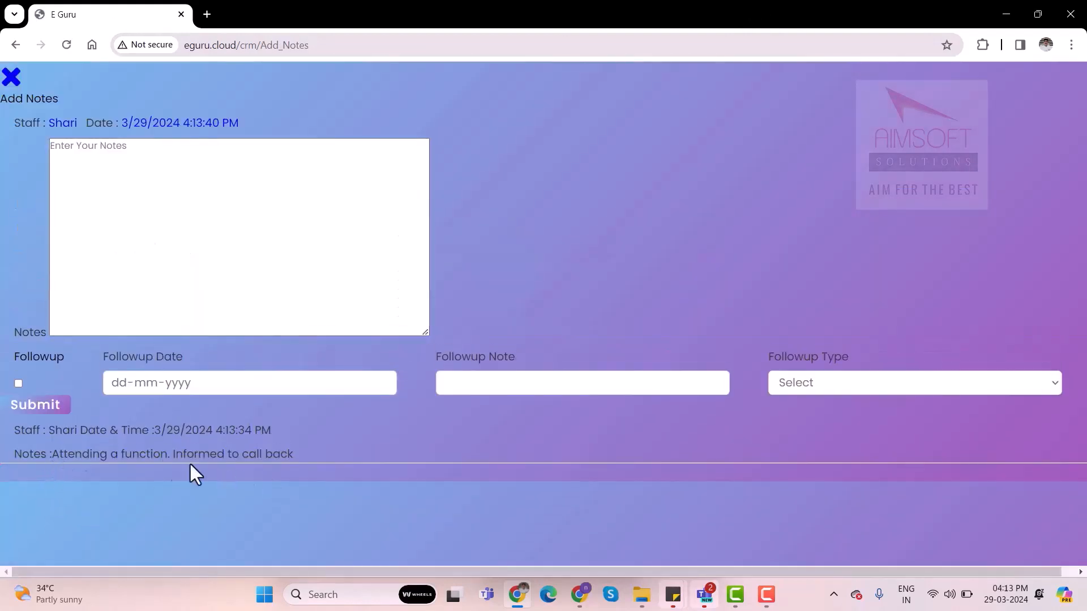
pyautogui.click(538, 331)
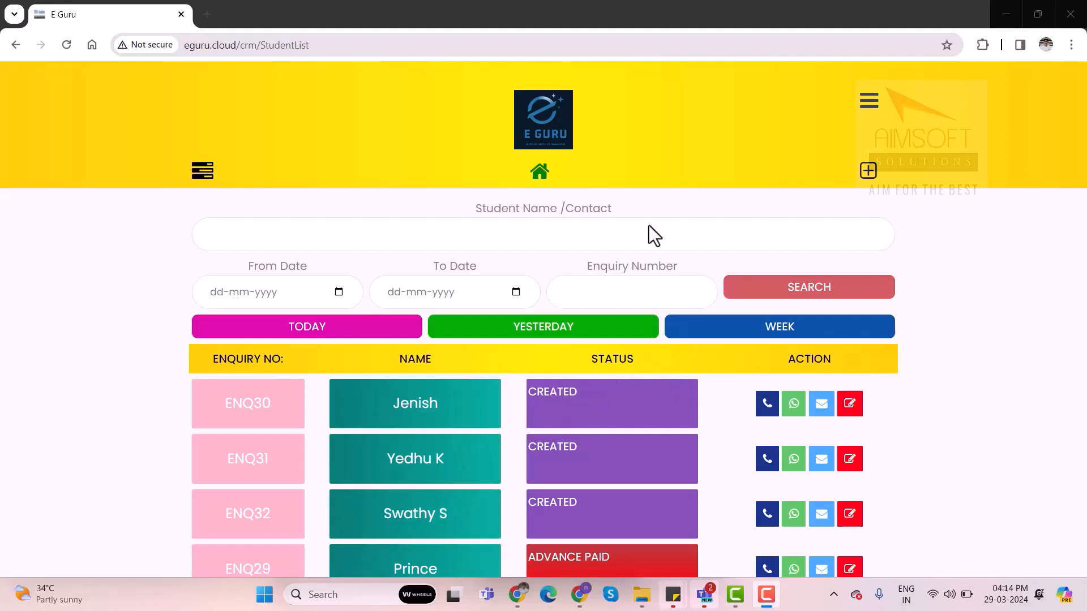
# Fill in the enquiry search with the dates 25-03-2024 to 29-03-2024 and a student's name
pyautogui.click(340, 292)
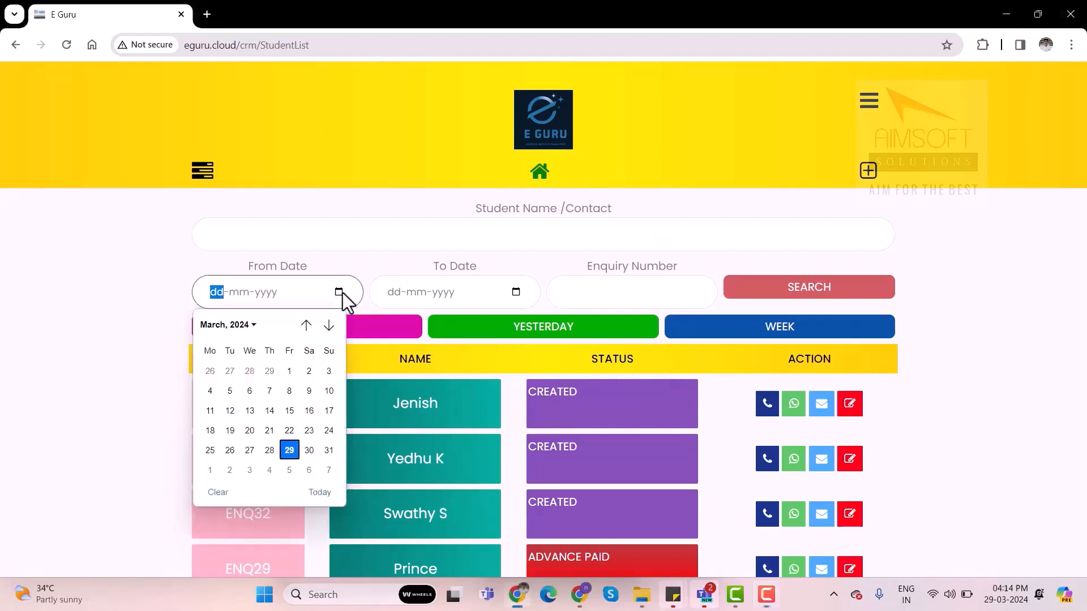
pyautogui.click(216, 451)
pyautogui.click(516, 292)
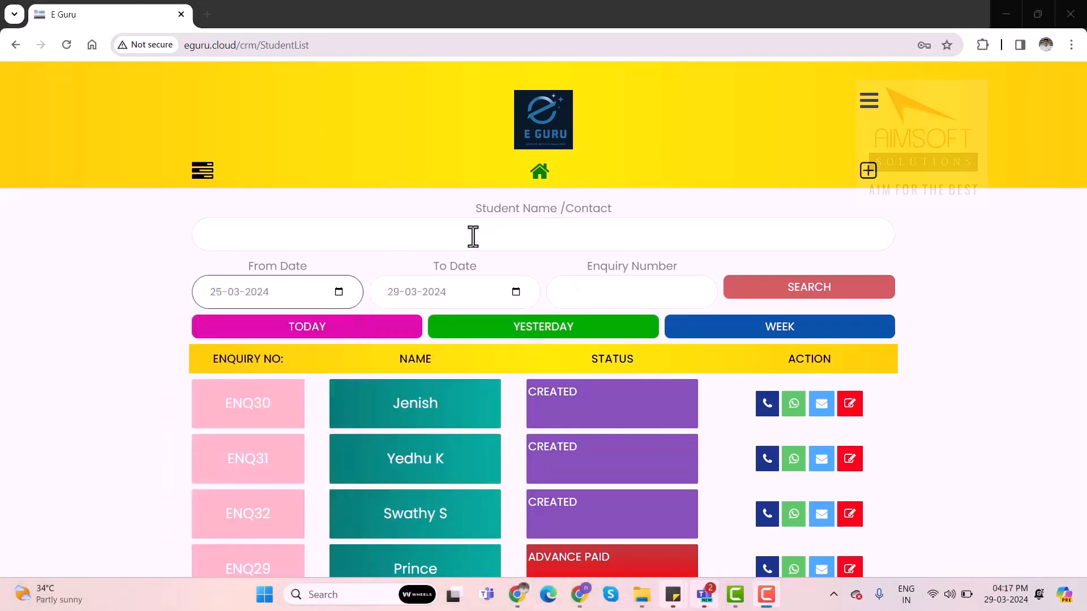
pyautogui.click(440, 238)
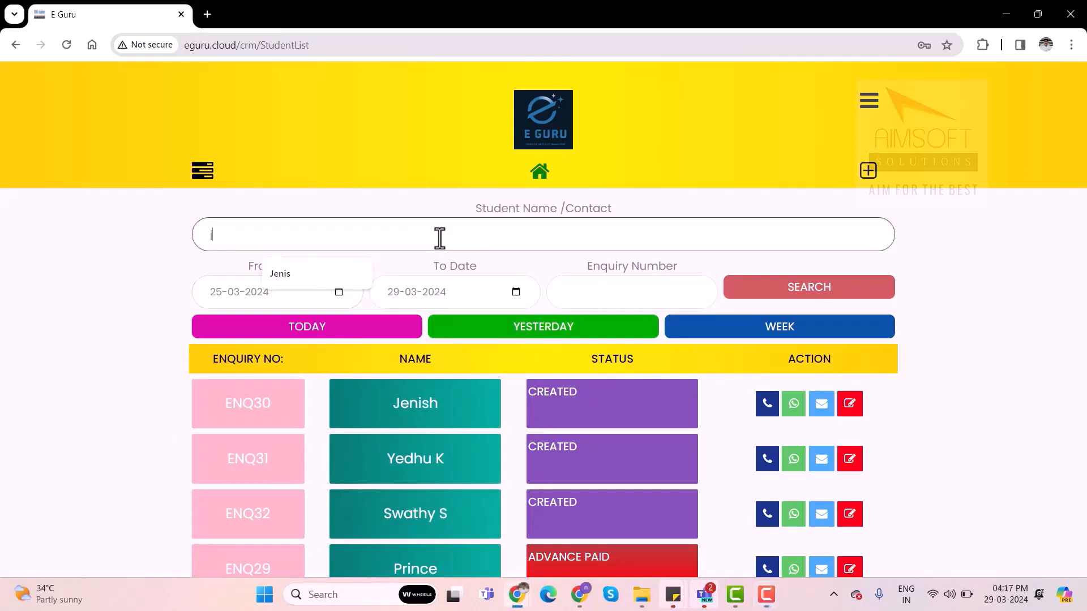
pyautogui.write('jenish')
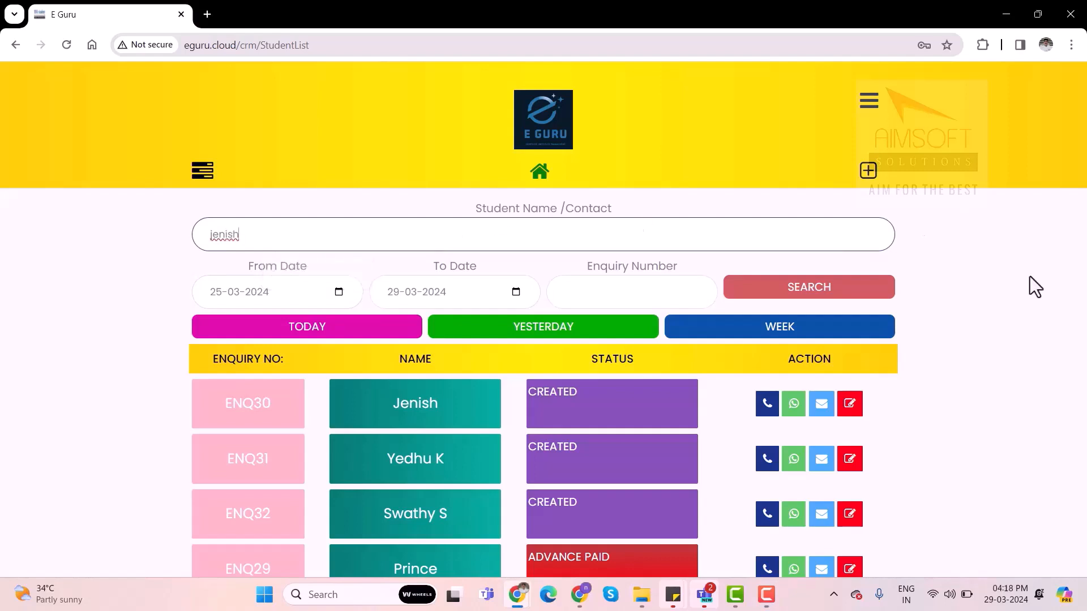
# Filter the enquiry list by today, yesterday and the week, and return to today's enquiries
pyautogui.click(346, 340)
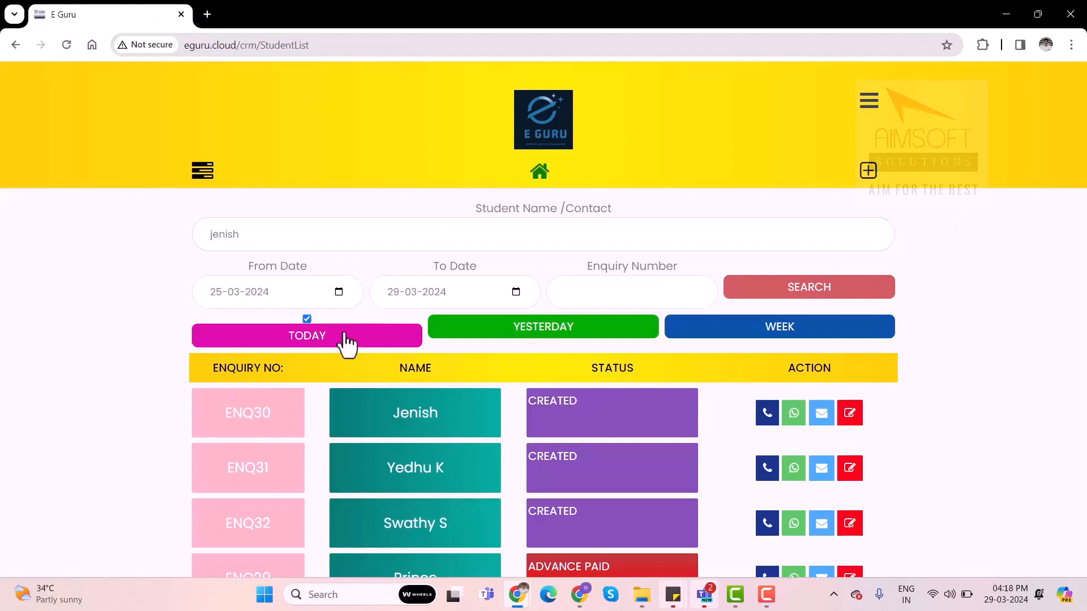
pyautogui.click(509, 328)
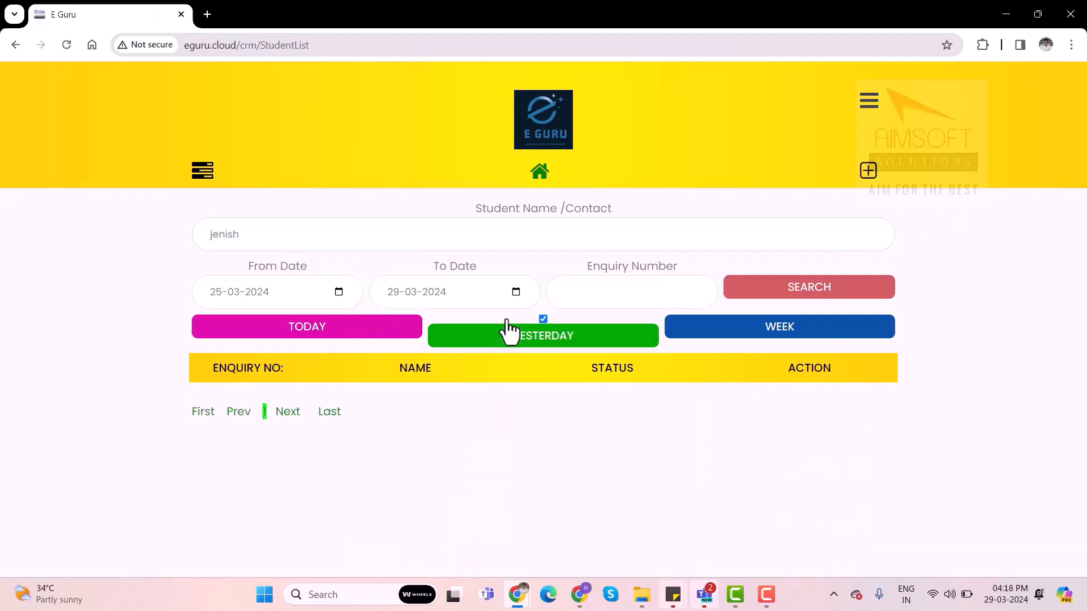
pyautogui.click(809, 334)
pyautogui.click(375, 332)
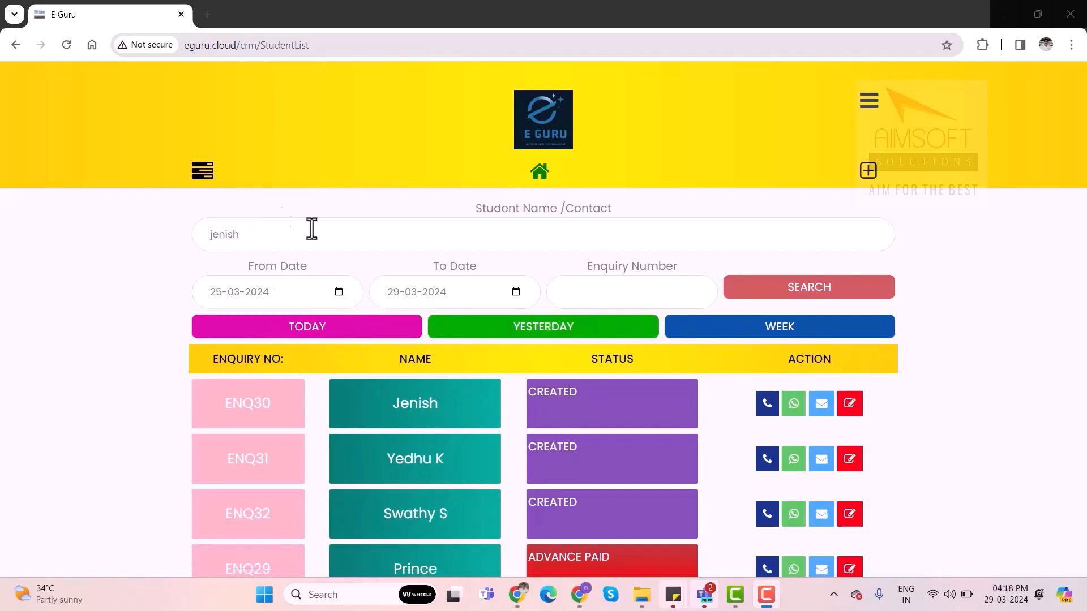
# Filter the enquiry list by the status ADVANCE PAID and by FULL PAID
pyautogui.click(202, 172)
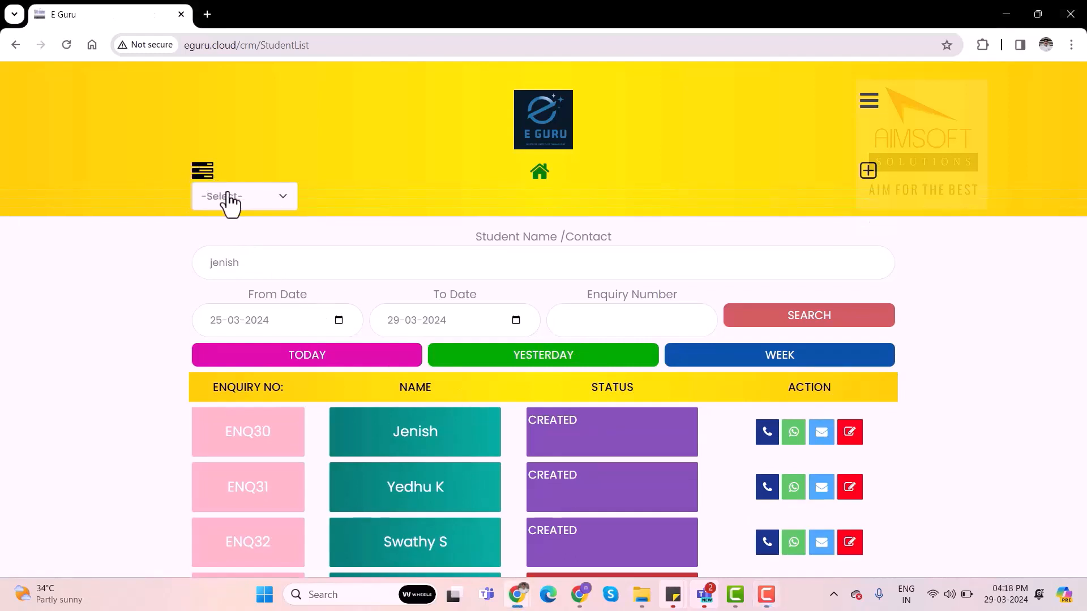
pyautogui.click(242, 200)
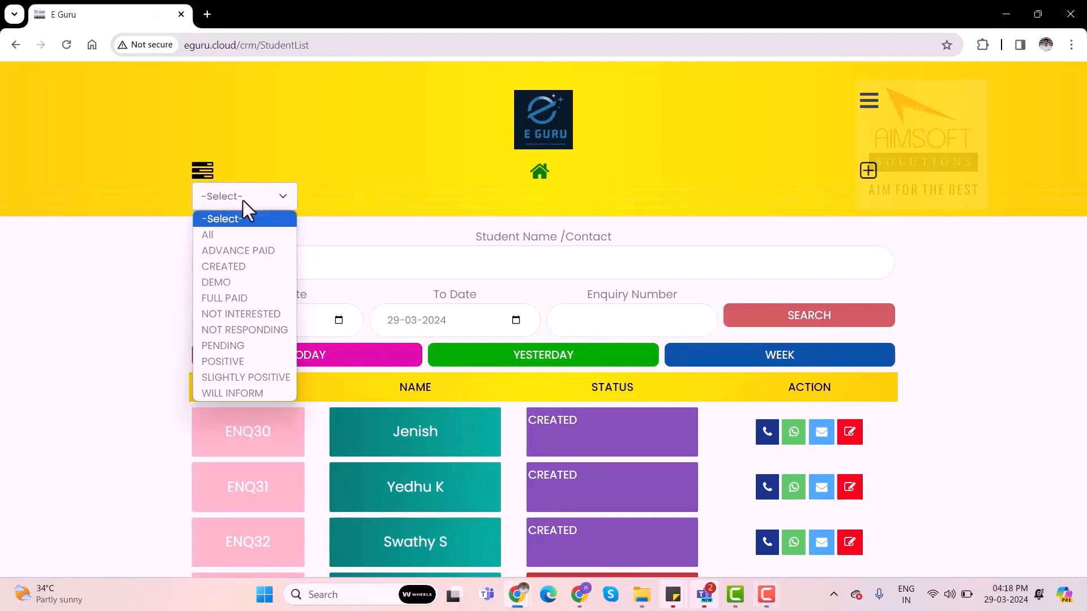
pyautogui.click(242, 256)
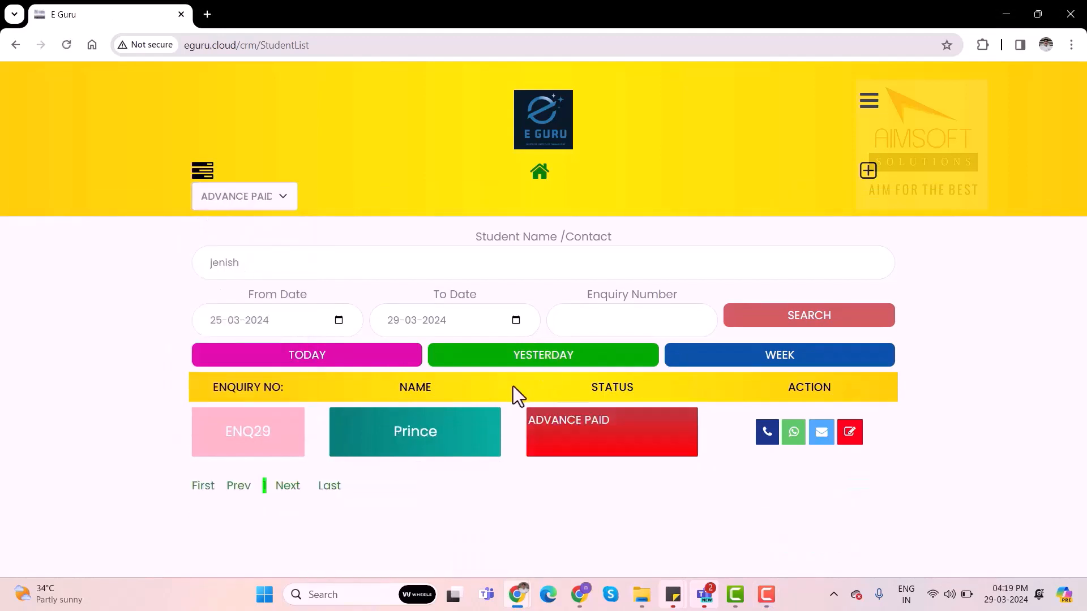
pyautogui.click(242, 195)
pyautogui.click(243, 296)
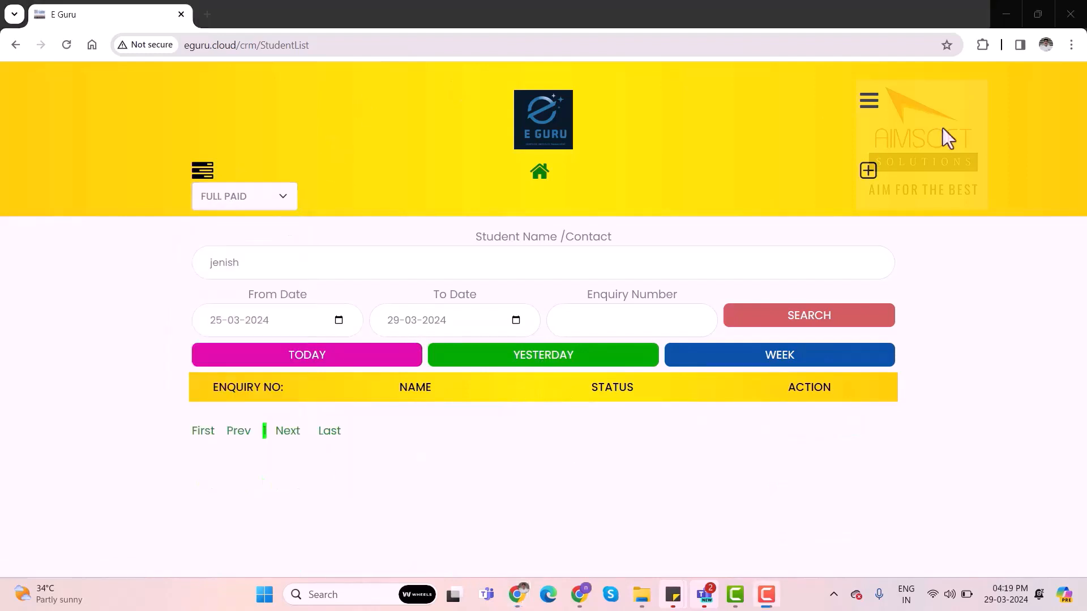
# Open the dashboard and examine the lead totals and charts, including those for the current week and current month
pyautogui.click(870, 105)
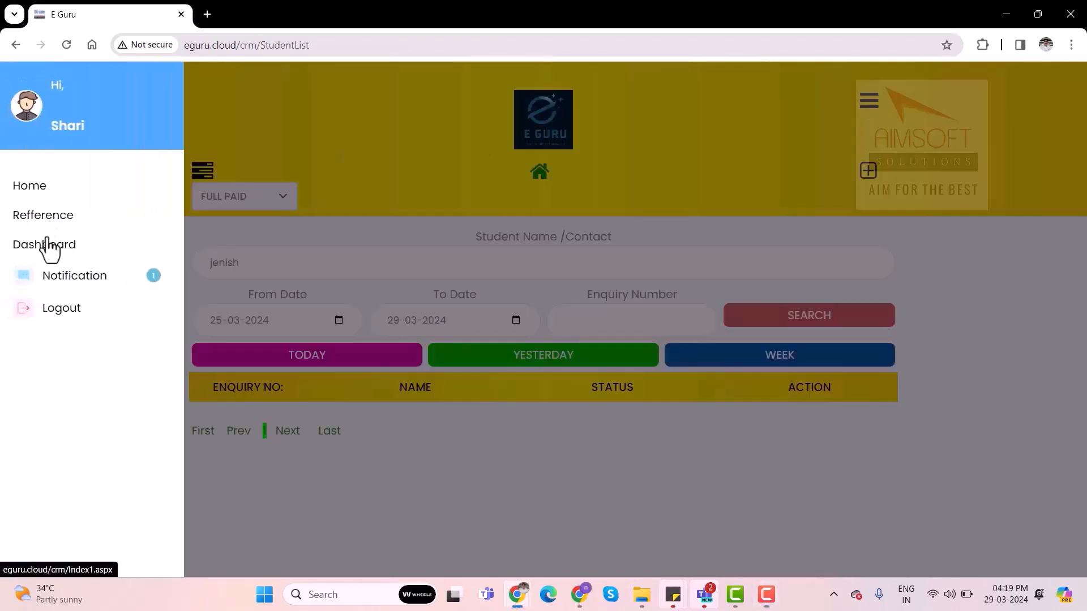
pyautogui.click(48, 245)
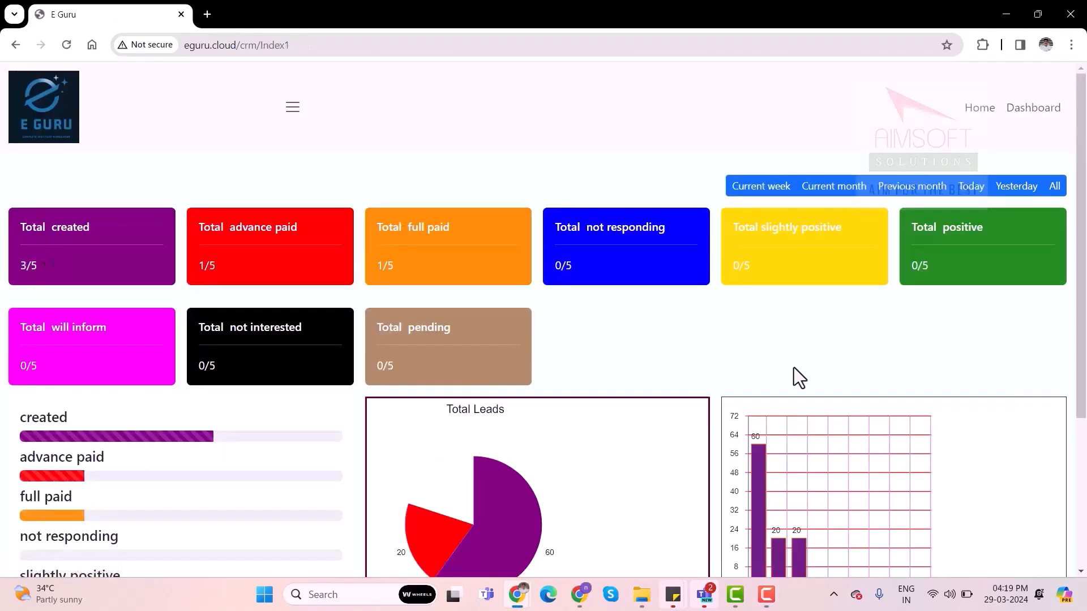
pyautogui.scroll(-1, 794, 368)
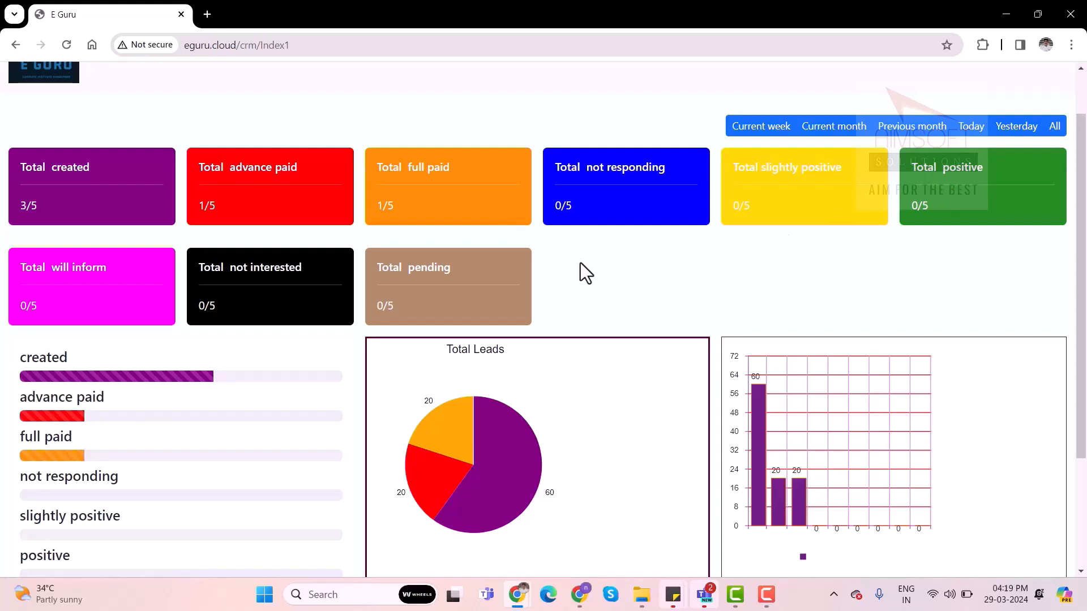
pyautogui.scroll(-3, 580, 262)
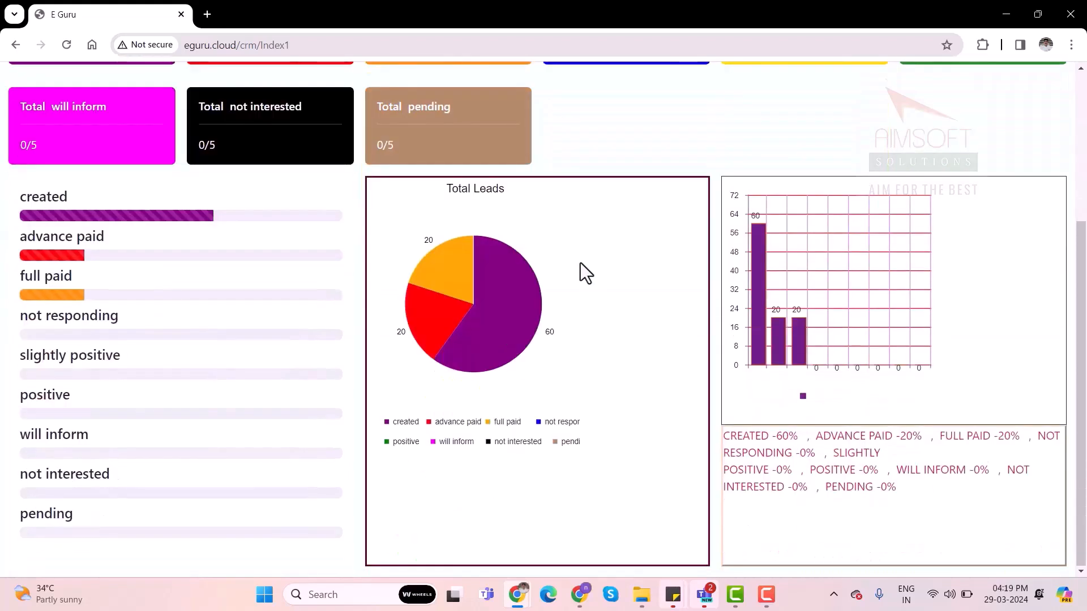
pyautogui.scroll(3, 579, 263)
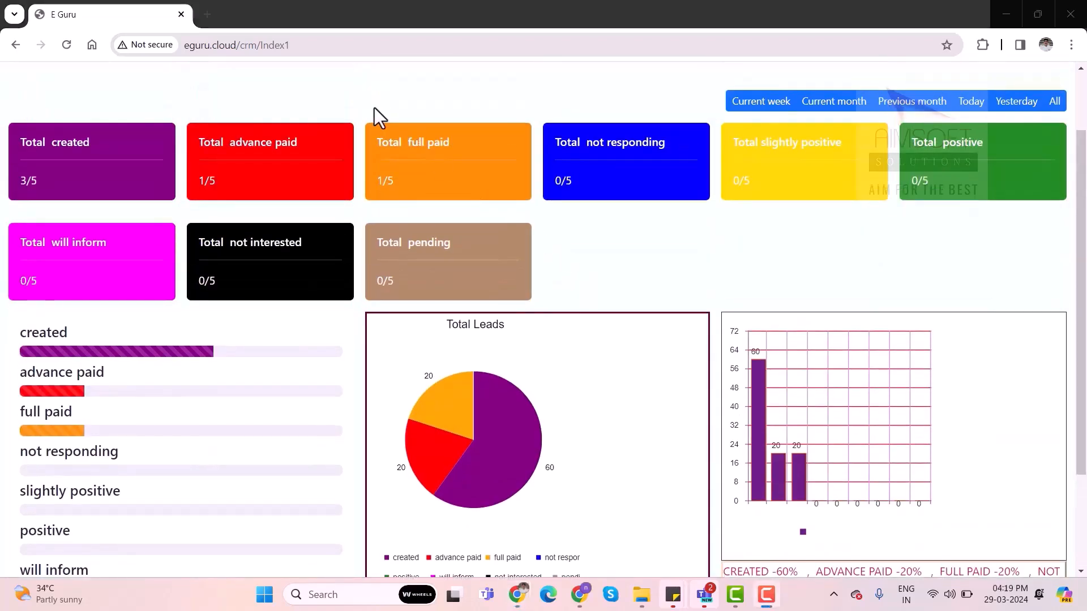
pyautogui.click(768, 108)
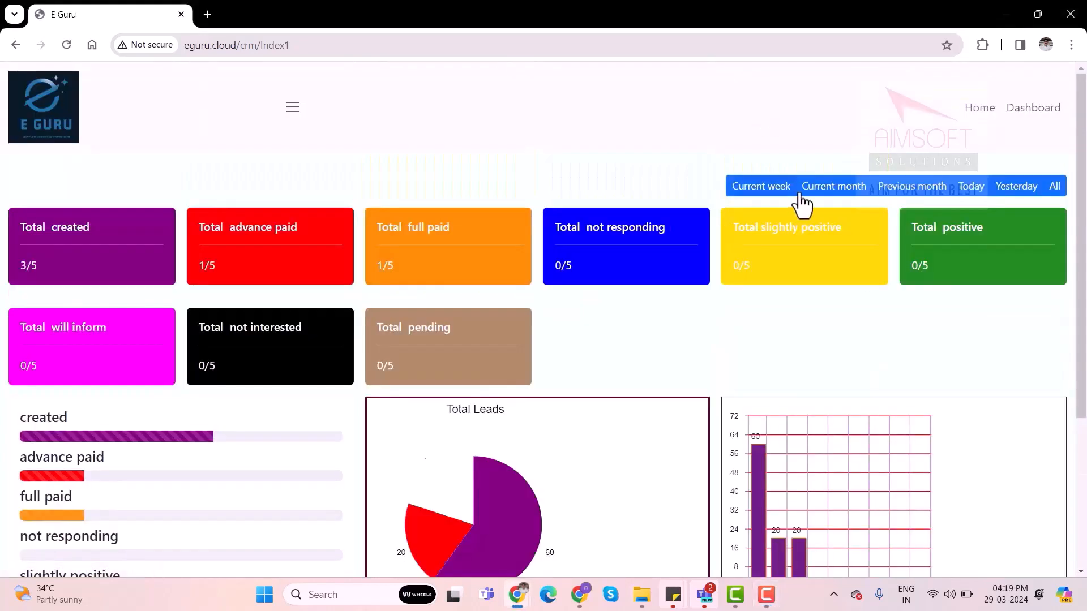
pyautogui.click(834, 189)
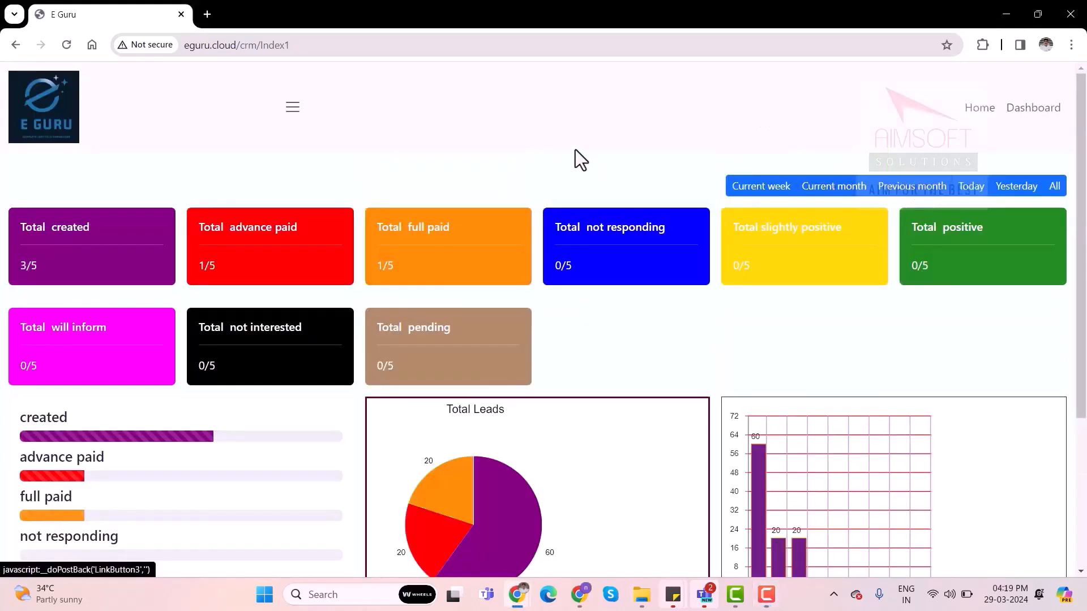
# Return from the dashboard to the student enquiry list and open the counselor's notifications
pyautogui.click(979, 108)
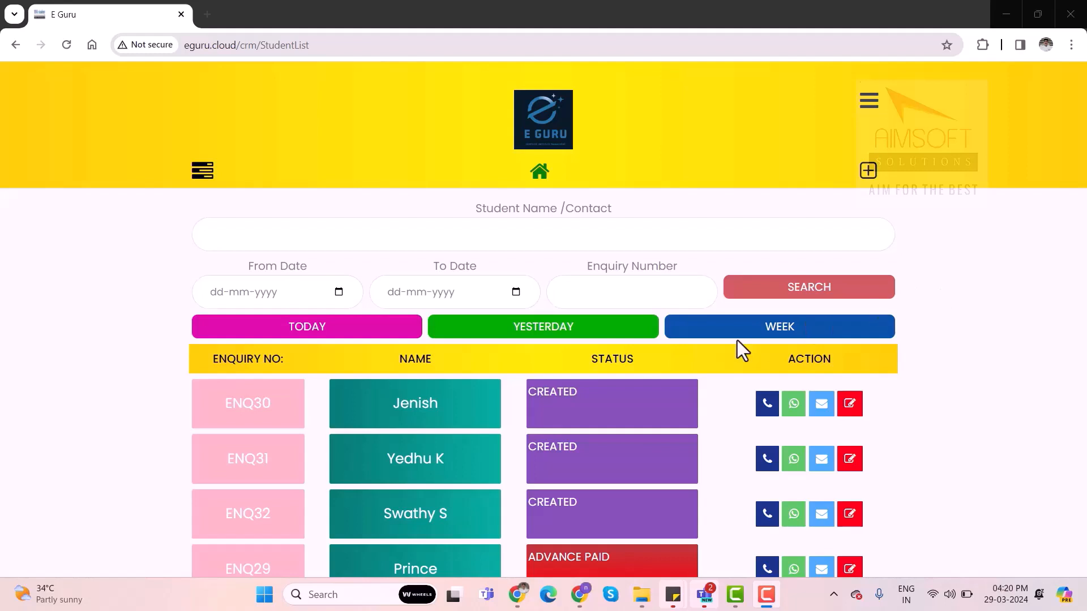
pyautogui.scroll(-1, 737, 341)
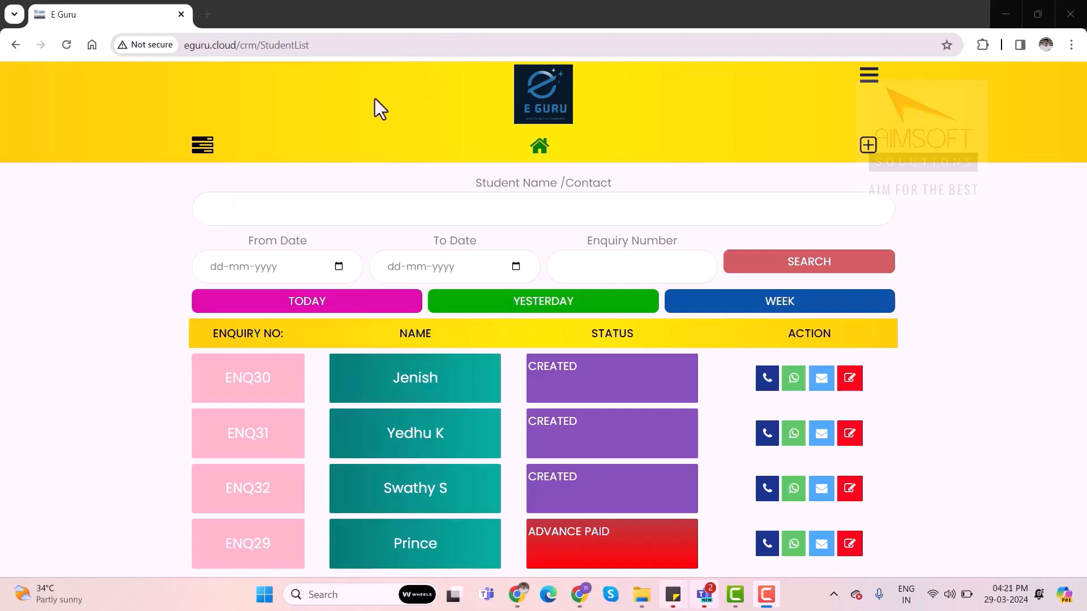
pyautogui.click(870, 84)
pyautogui.click(80, 294)
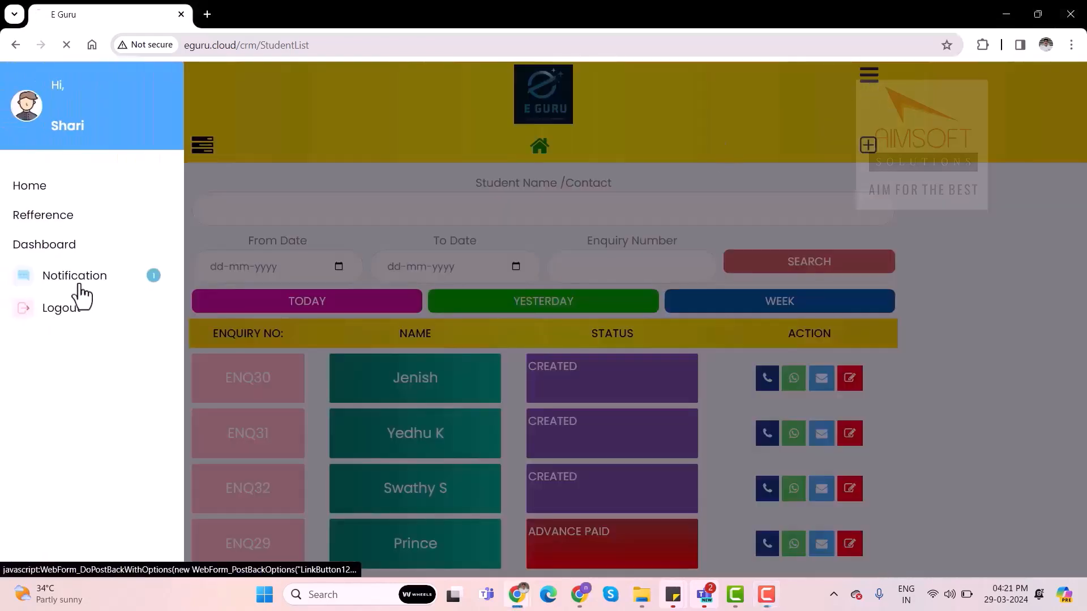
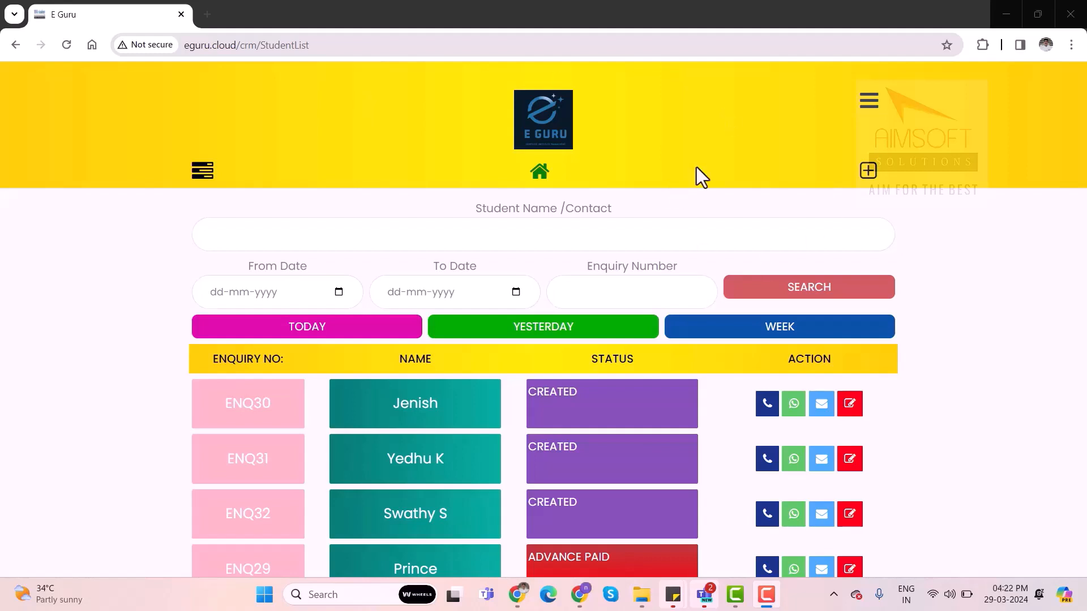
# Display the counselor's reference code and return to the student enquiry list
pyautogui.click(203, 170)
pyautogui.click(67, 222)
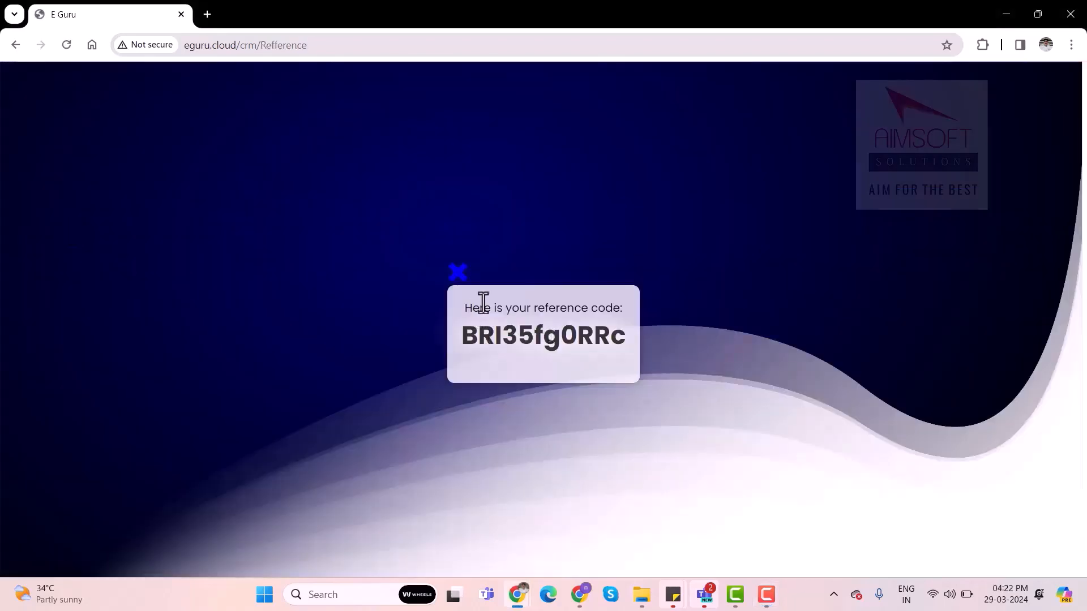
pyautogui.click(458, 270)
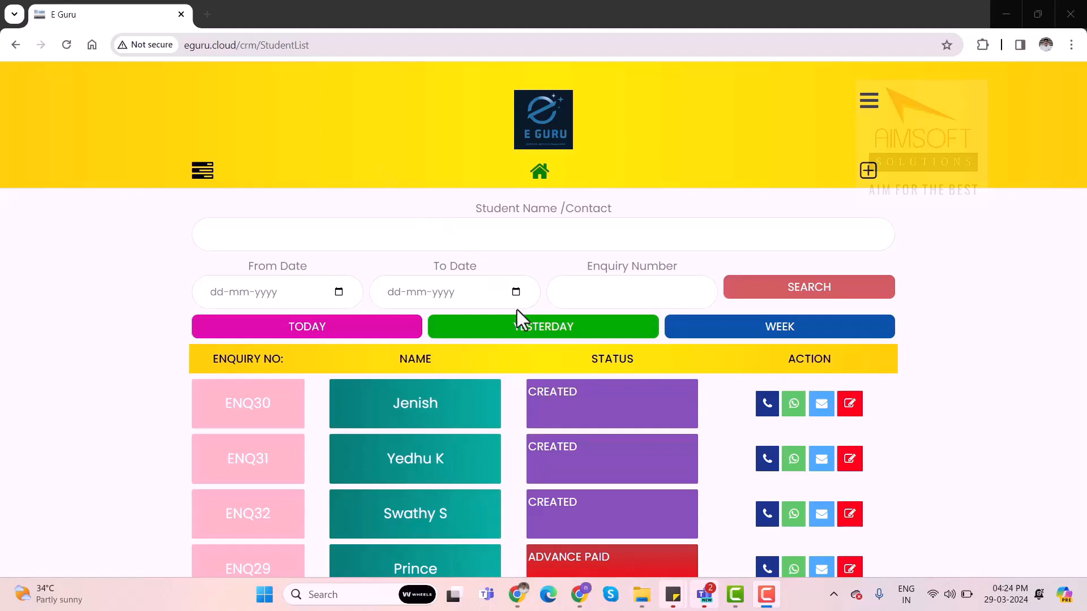
# Change the status of the first CREATED enquiry in the student list to FULL PAID
pyautogui.click(591, 419)
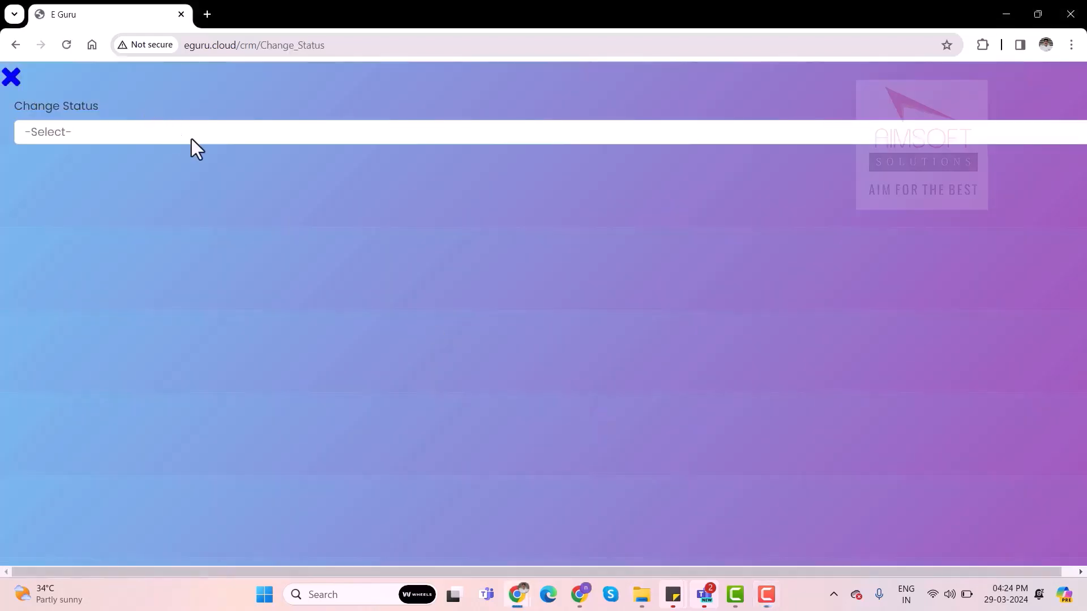
pyautogui.click(191, 139)
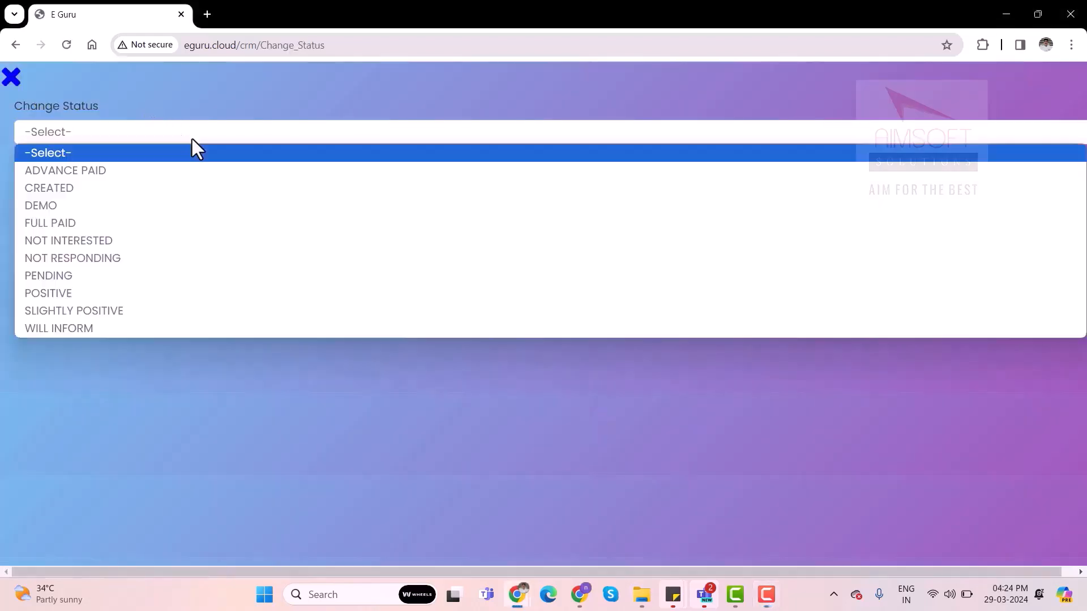
pyautogui.click(69, 223)
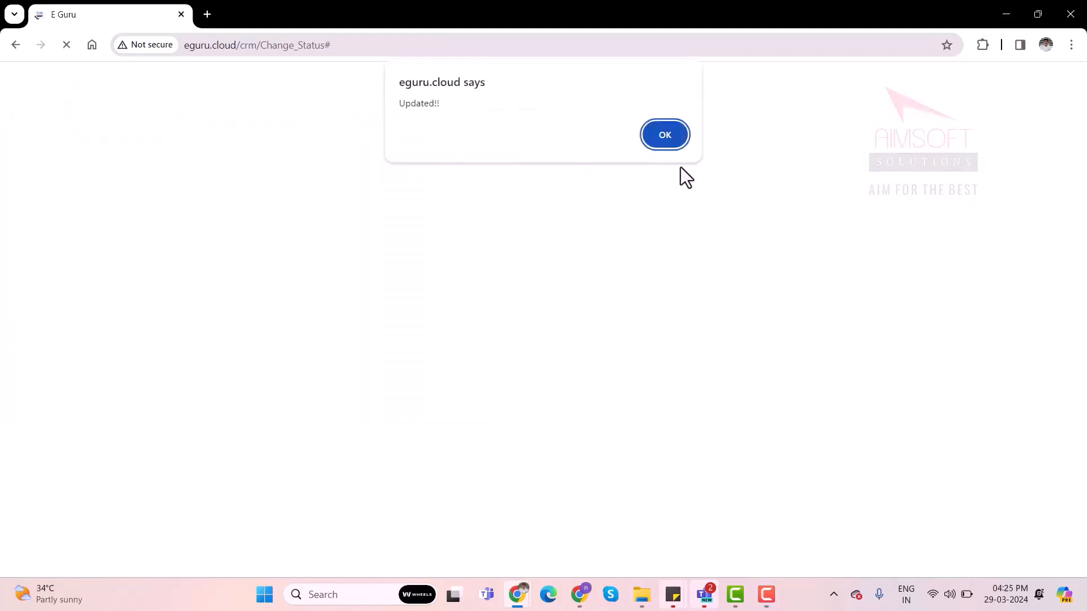
pyautogui.click(671, 136)
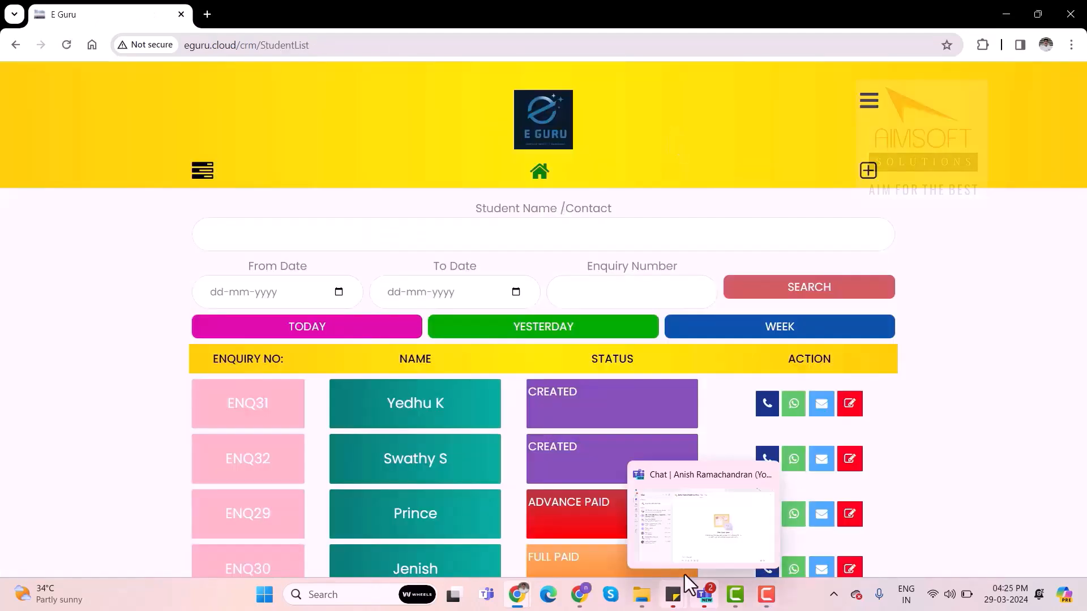
# Change the status of the following CREATED enquiry, at the head of the refreshed list, to FULL PAID
pyautogui.click(596, 415)
pyautogui.click(382, 138)
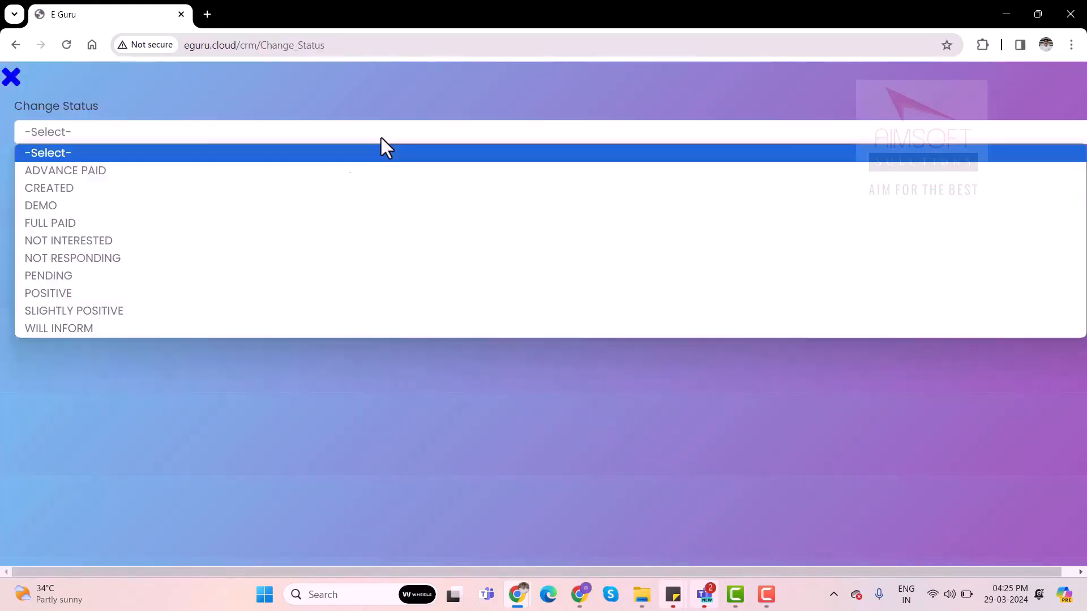
pyautogui.click(79, 227)
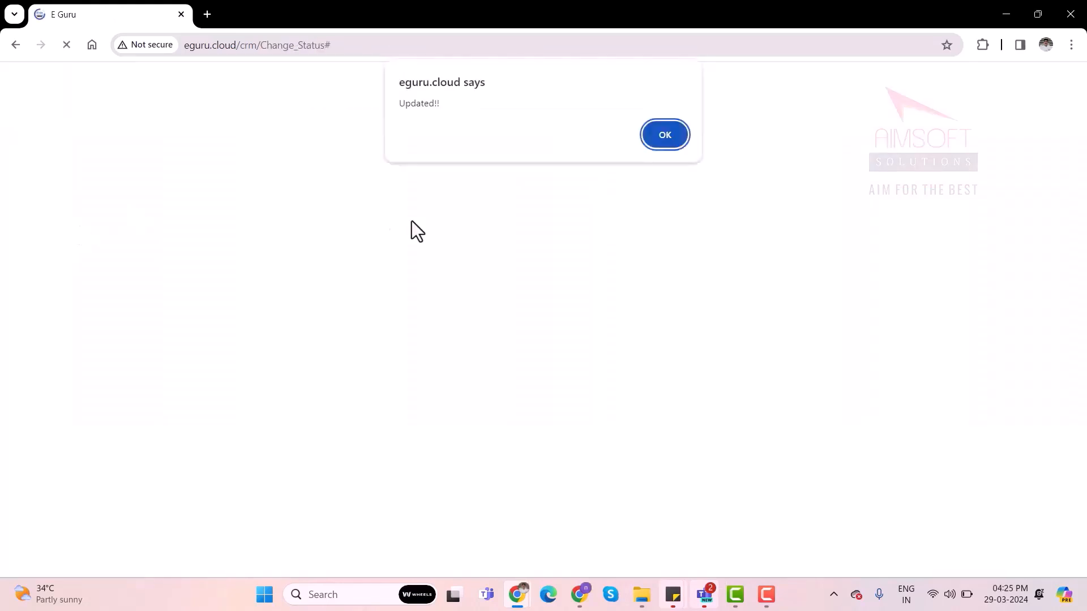
pyautogui.click(657, 132)
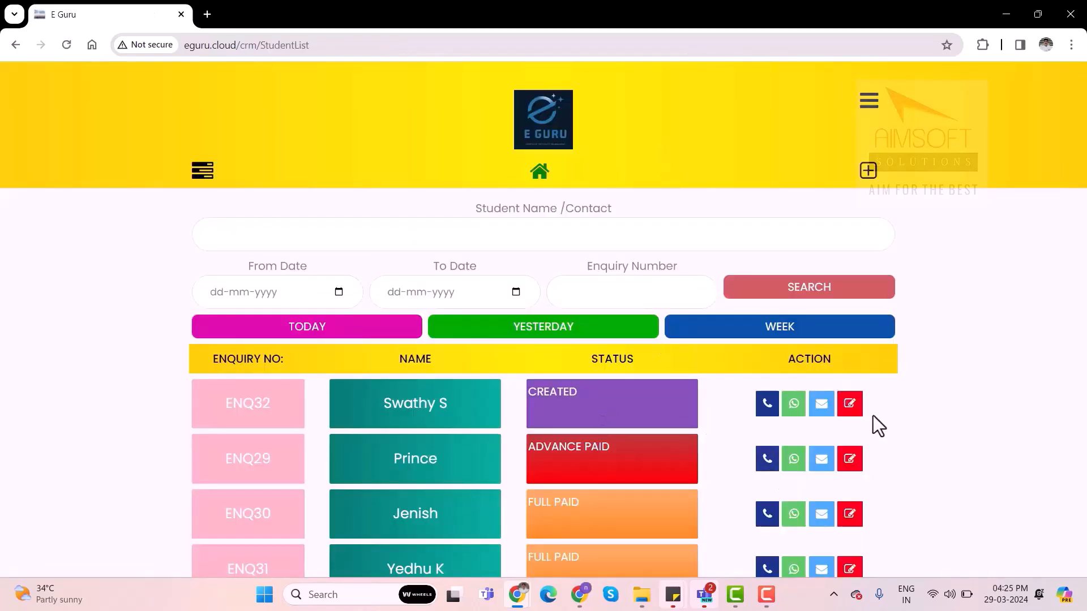
pyautogui.press('F10')
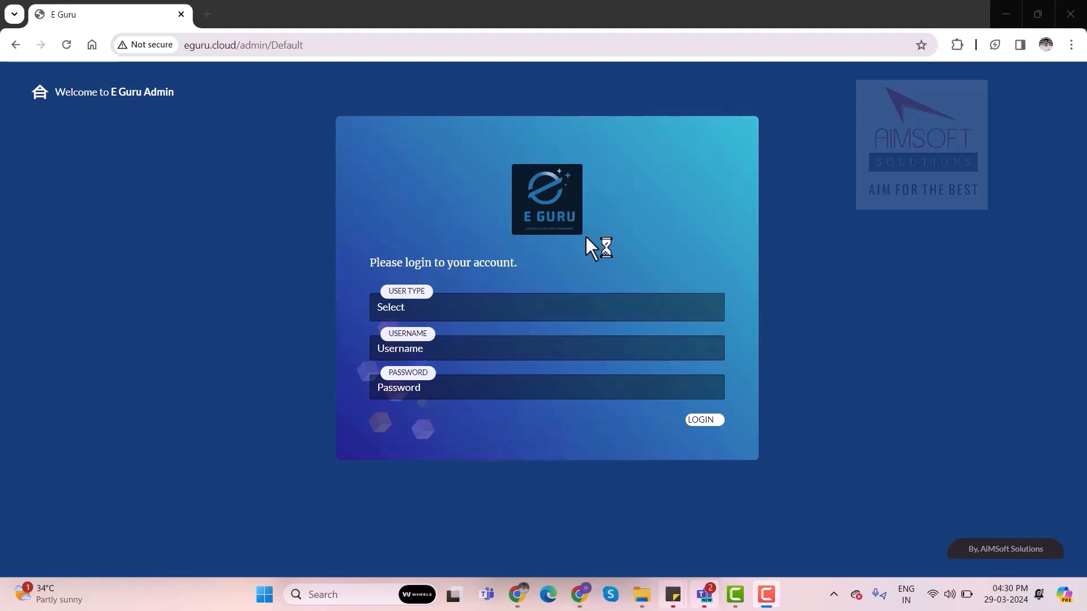
# Log in to the admin portal as Branch Admin with the account's username and password
pyautogui.click(434, 309)
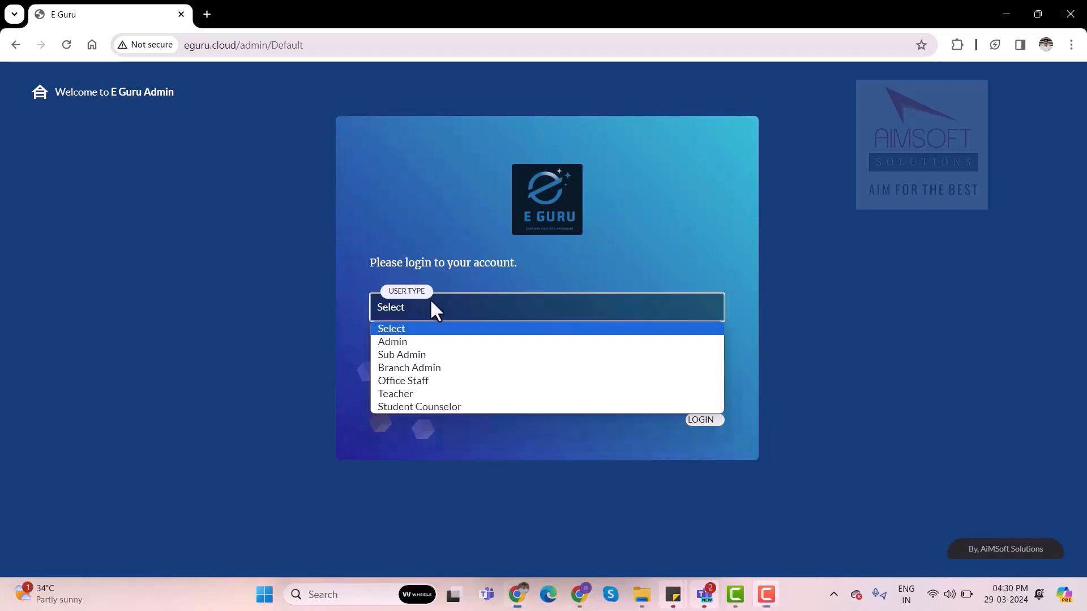
pyautogui.click(407, 371)
pyautogui.click(385, 388)
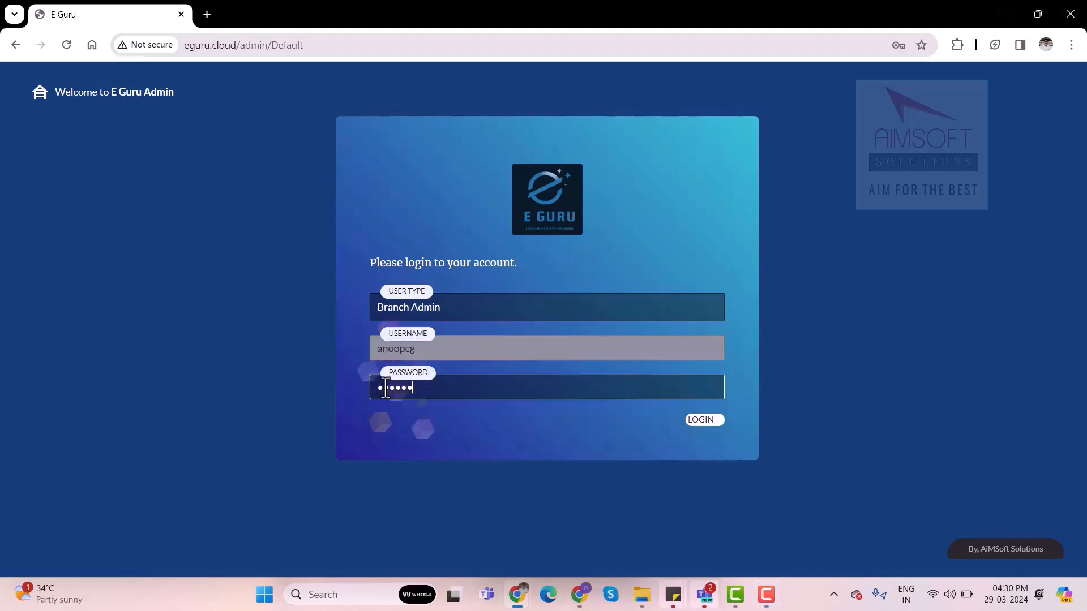
pyautogui.click(700, 426)
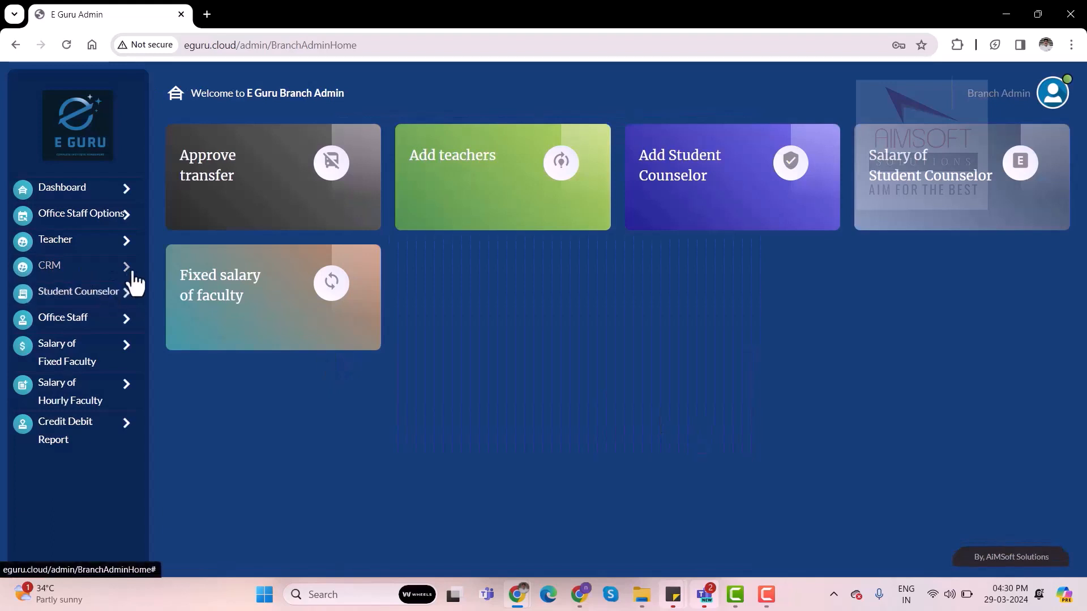
# Open the CRM student list as branch admin and choose the second counselor in the counselor filter
pyautogui.click(71, 273)
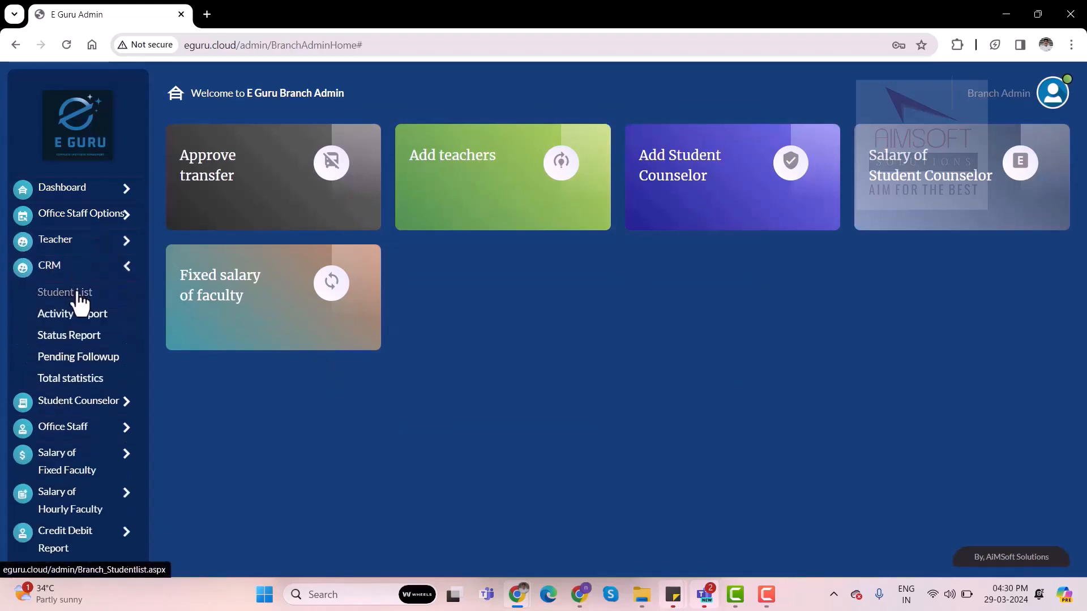
pyautogui.click(80, 298)
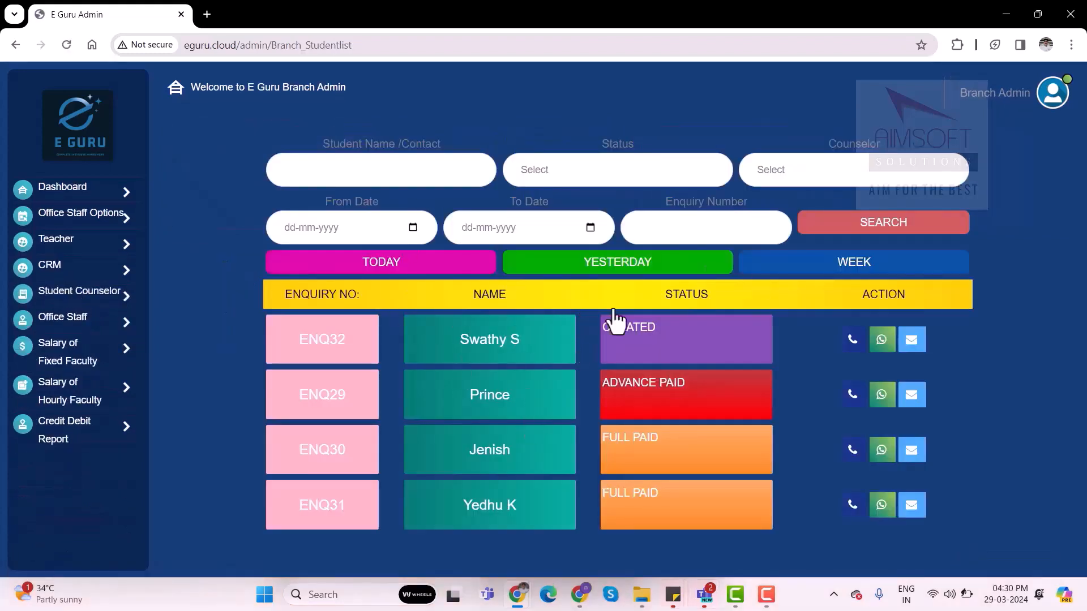
pyautogui.click(801, 177)
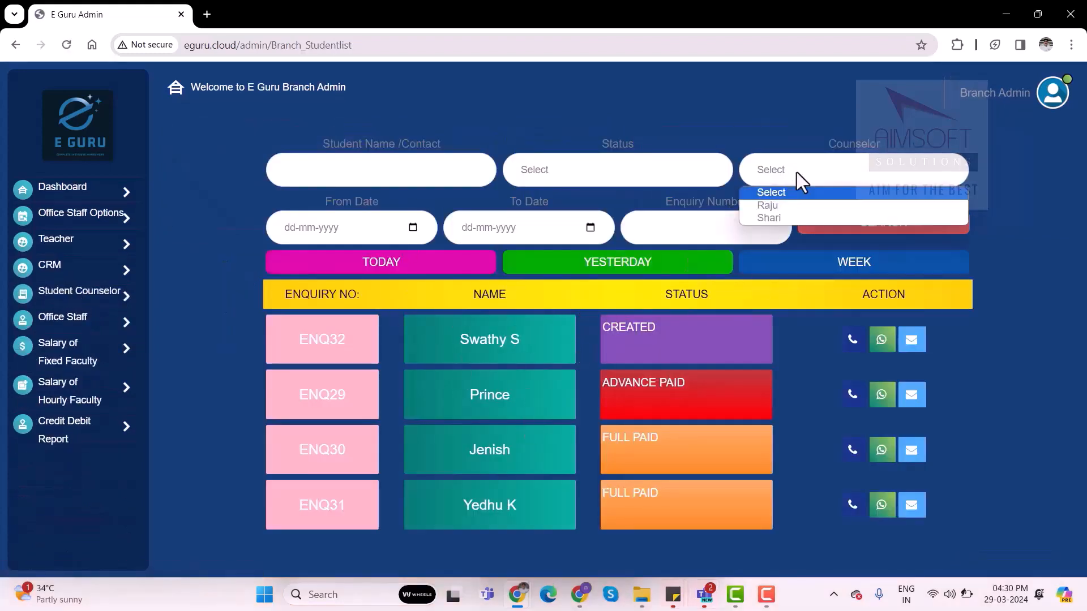
pyautogui.click(765, 220)
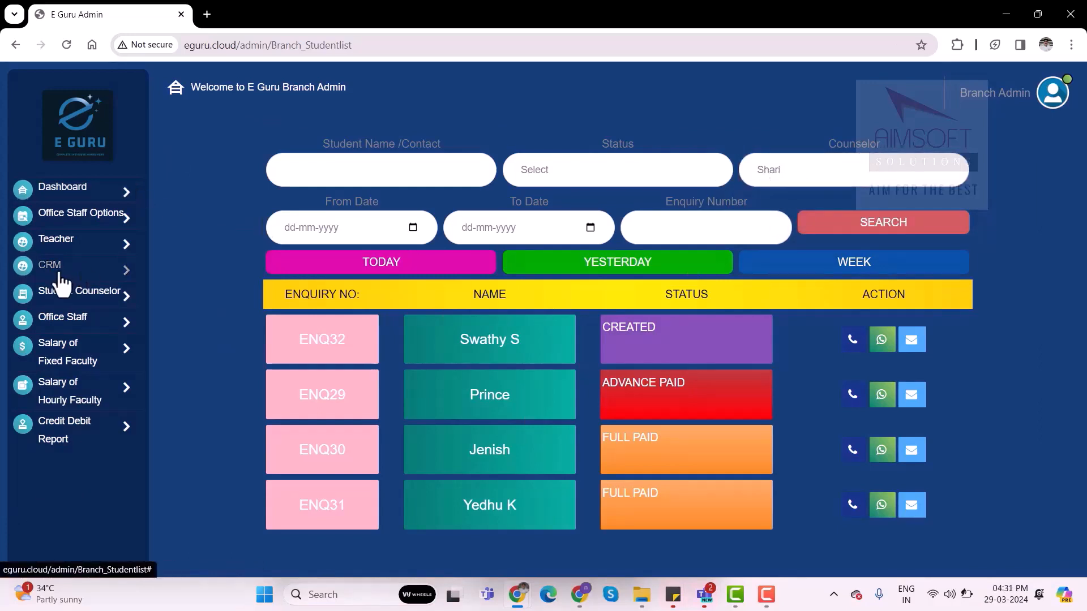
# Examine today's entries in the CRM activity report and status report
pyautogui.click(59, 273)
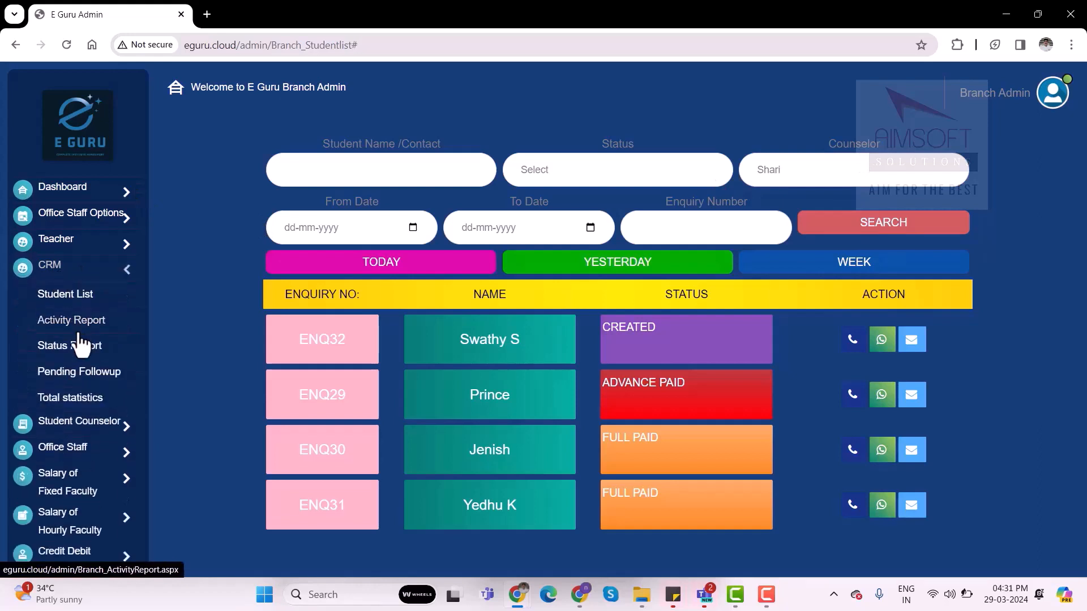
pyautogui.click(80, 330)
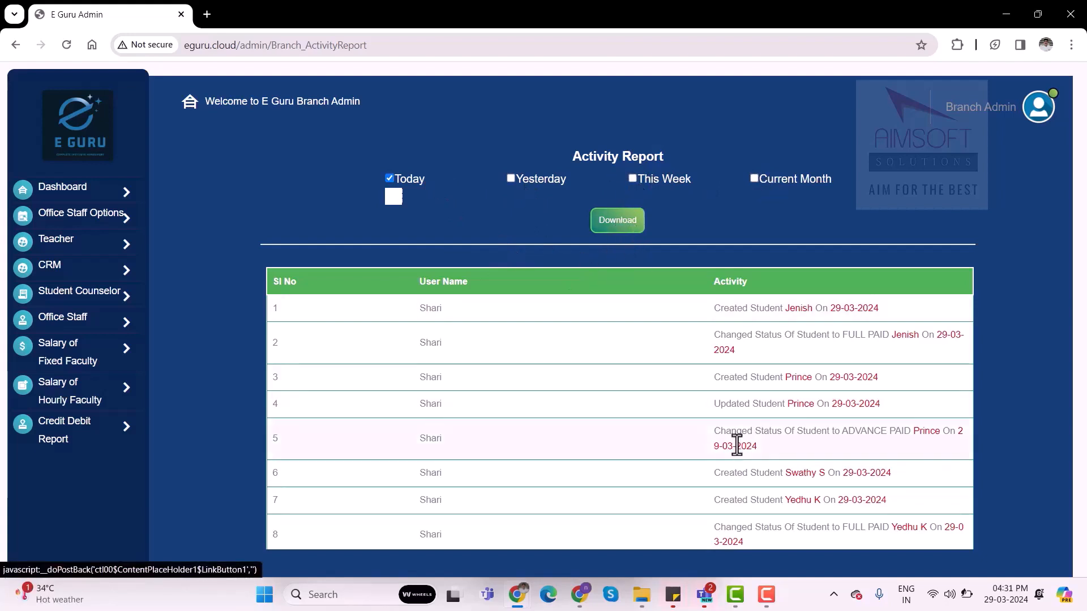
pyautogui.click(72, 272)
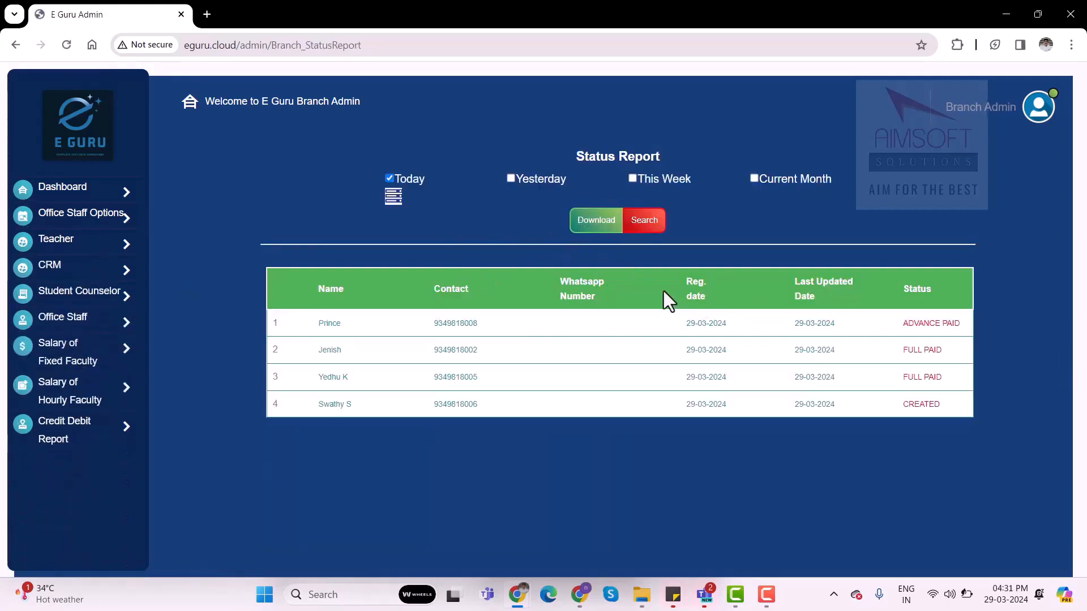
pyautogui.click(397, 205)
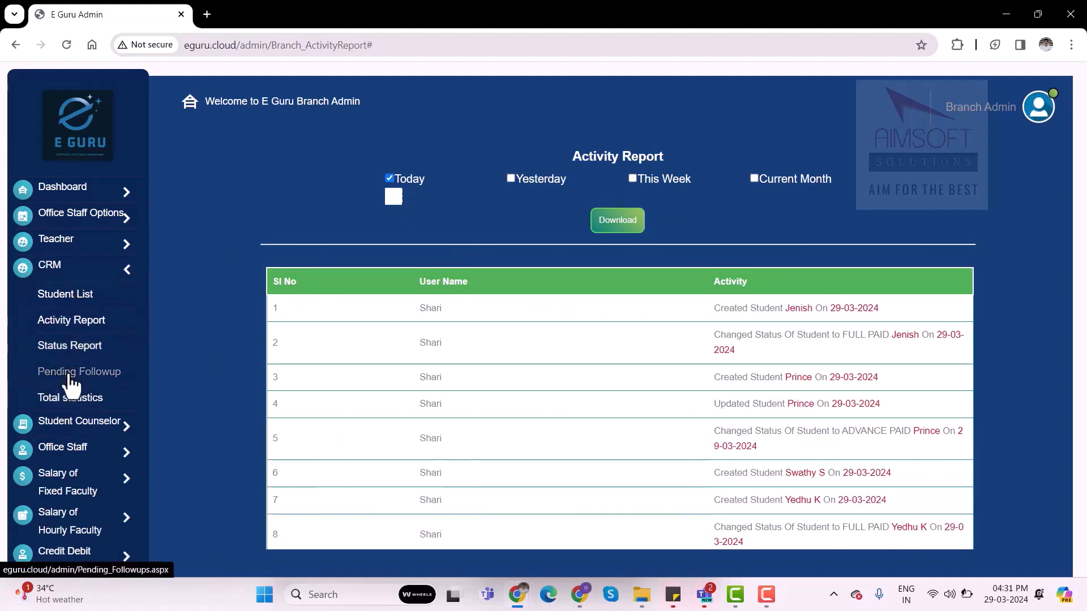
# Open the CRM total statistics and select the first student counselor for the lead charts
pyautogui.click(81, 407)
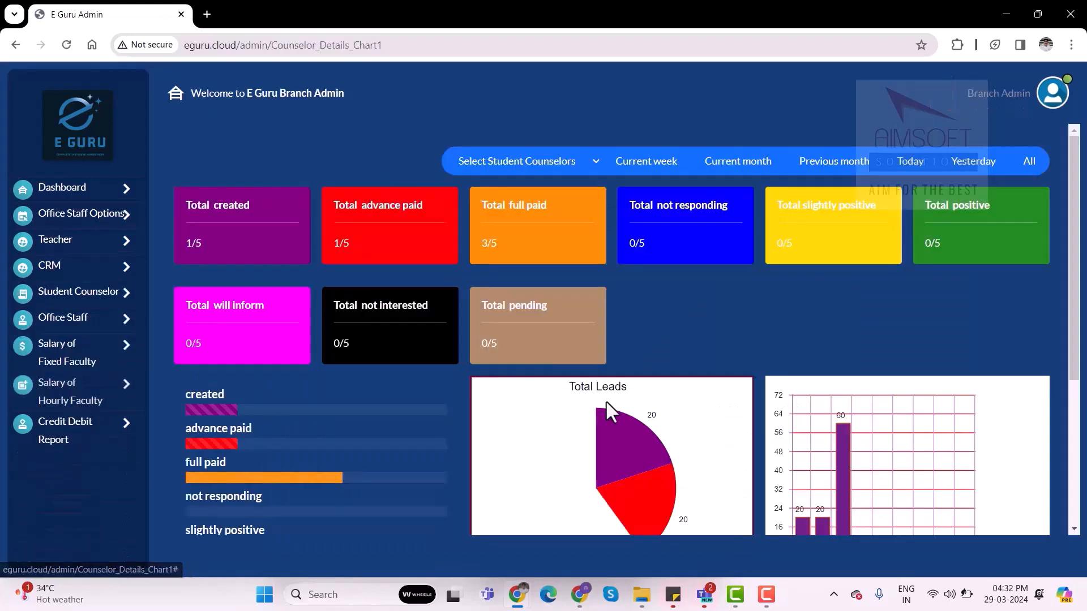
pyautogui.click(550, 170)
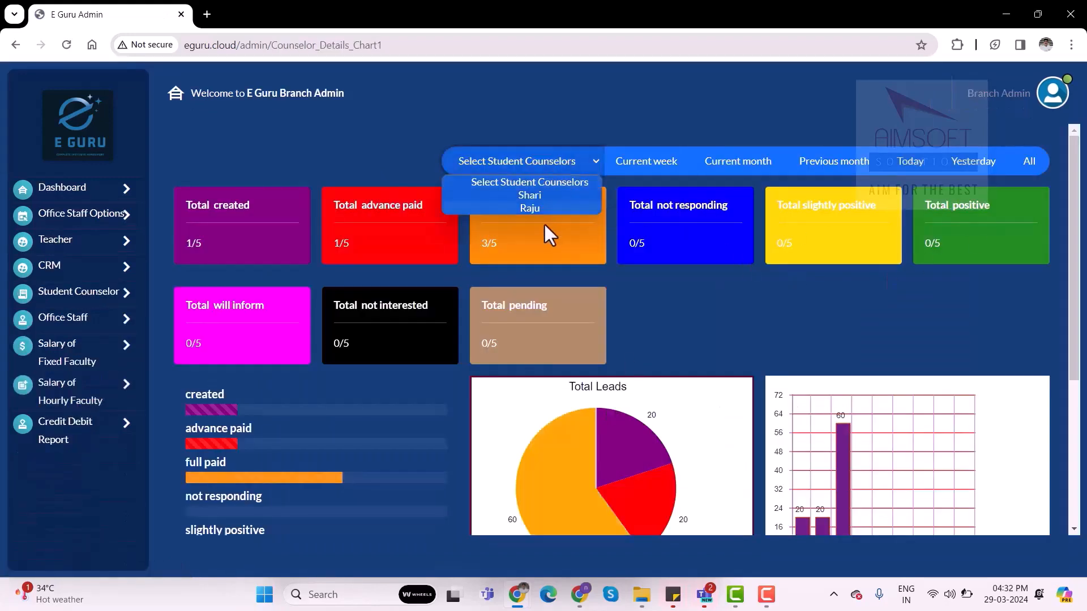
pyautogui.click(532, 196)
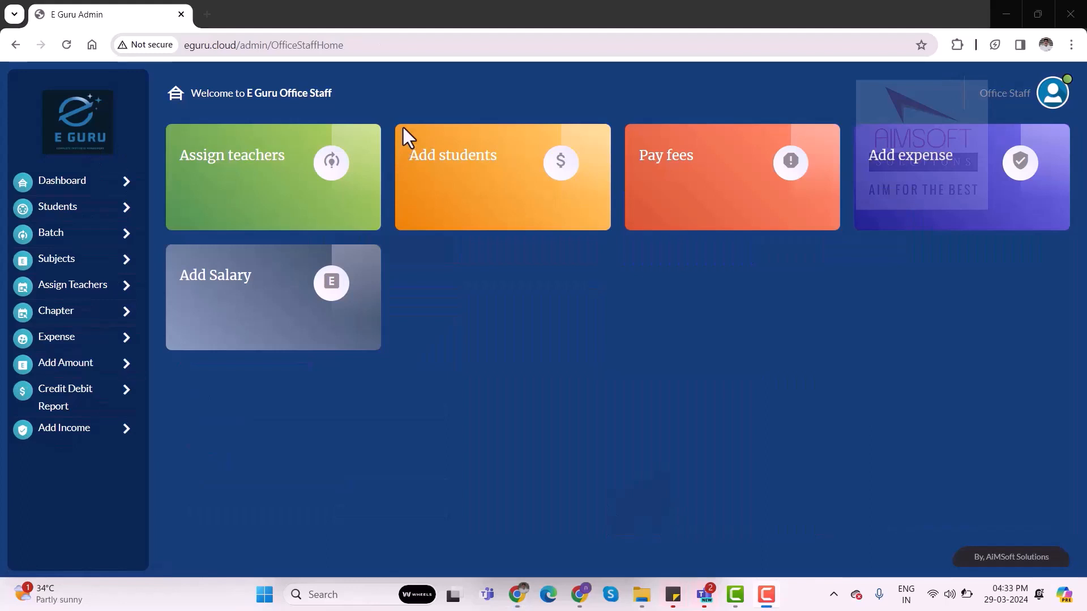
# Open the Convert To Admission student list as office staff and view the student counselor filter options
pyautogui.click(73, 212)
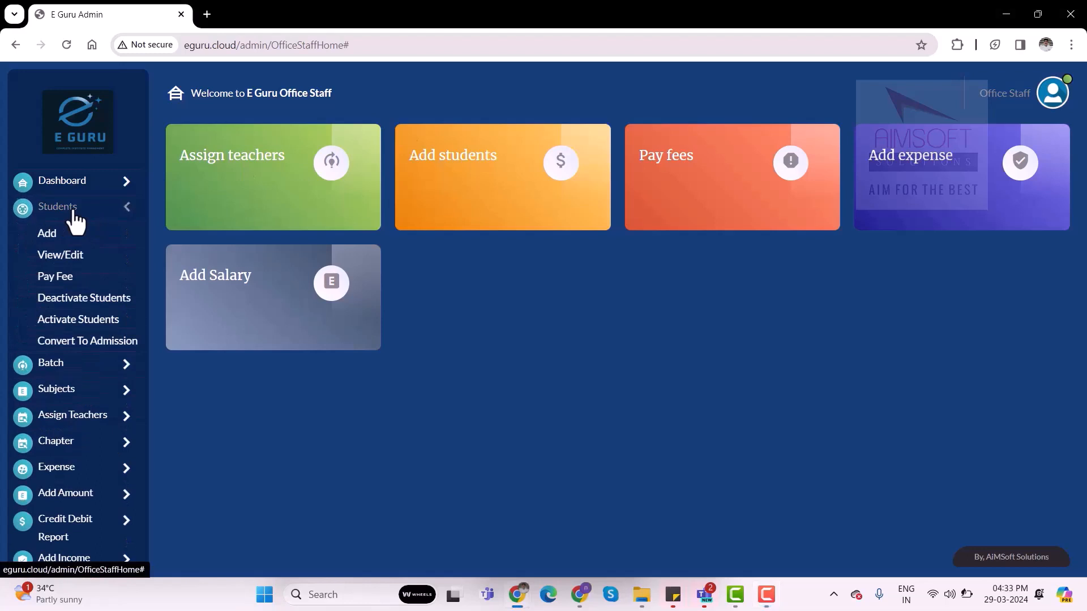
pyautogui.click(76, 347)
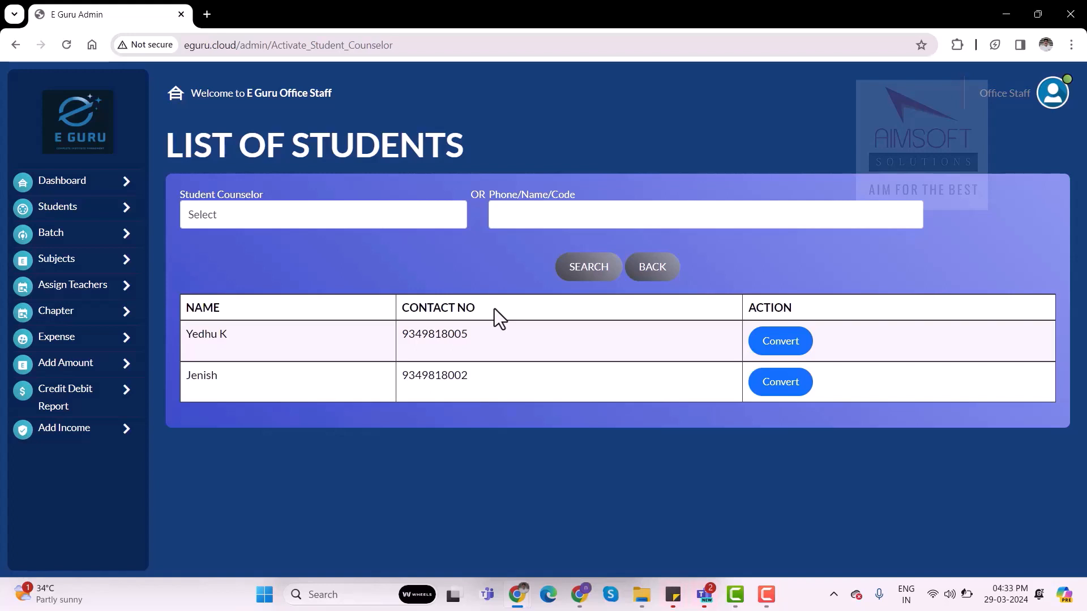
pyautogui.click(329, 226)
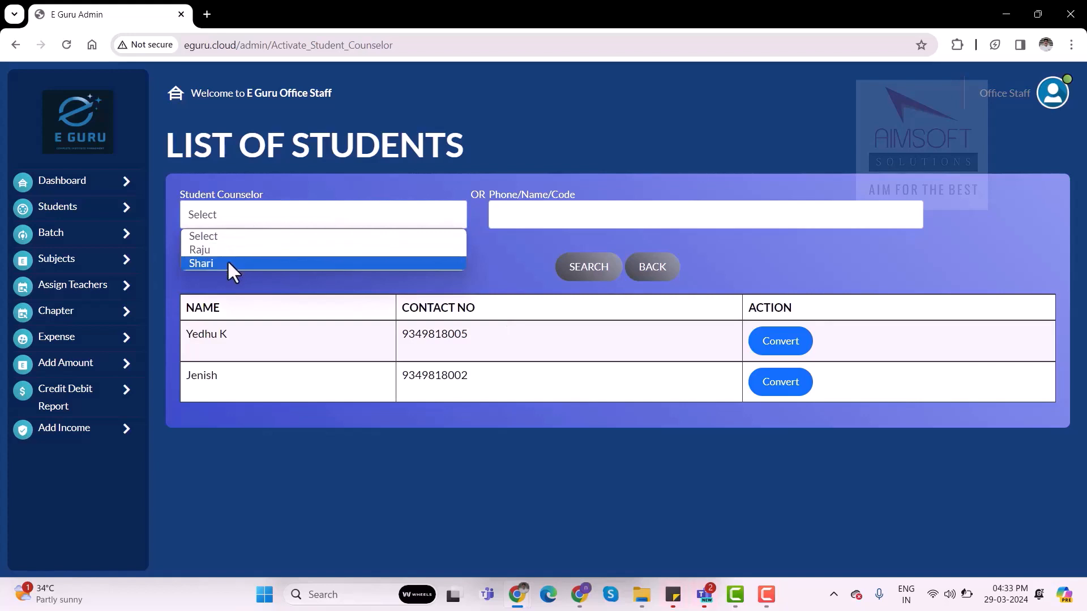
pyautogui.click(498, 271)
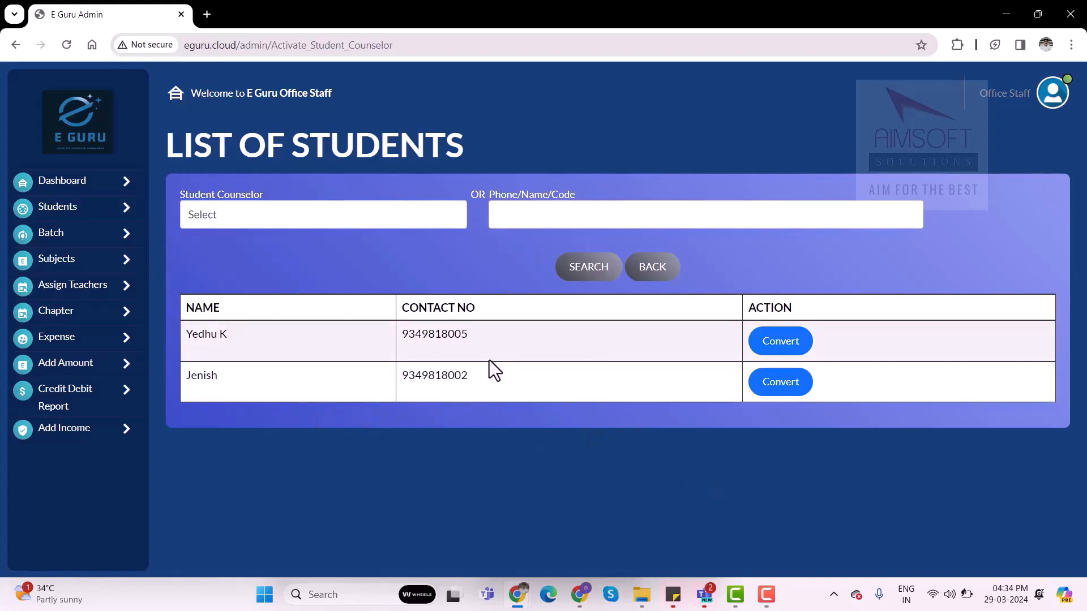
# Start converting the second listed student to an admission and assign batch A in the course registration
pyautogui.click(803, 385)
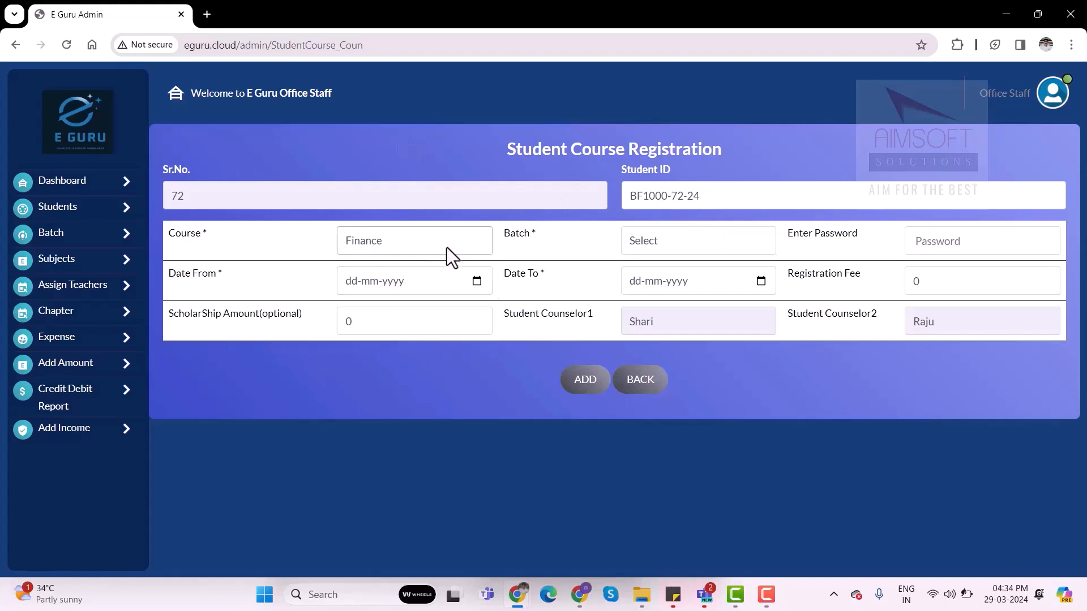
pyautogui.click(687, 252)
pyautogui.click(648, 277)
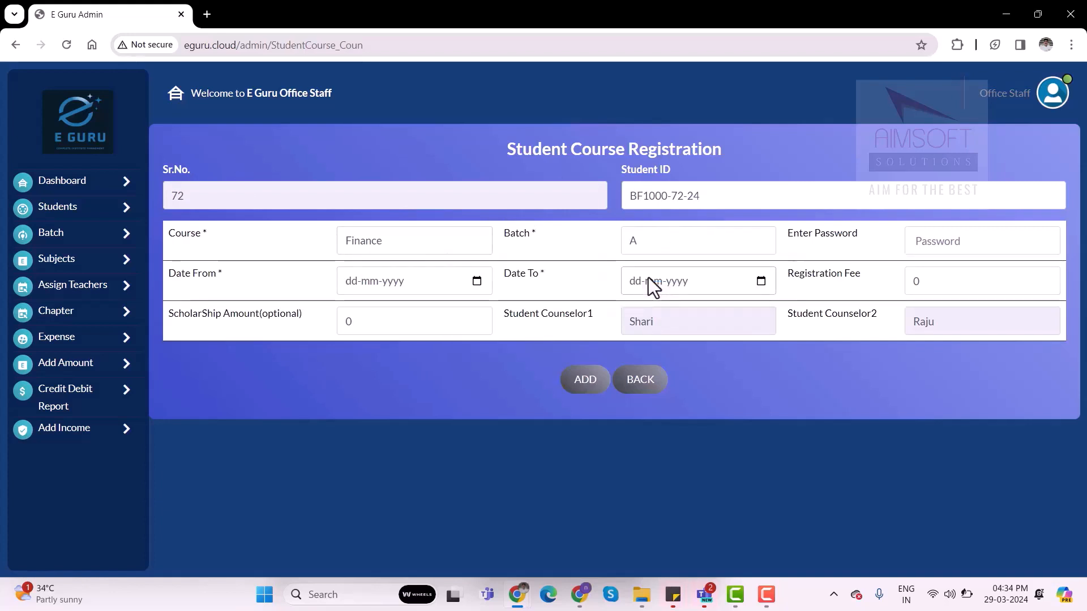
# Enter the student's account password in the course registration
pyautogui.click(944, 250)
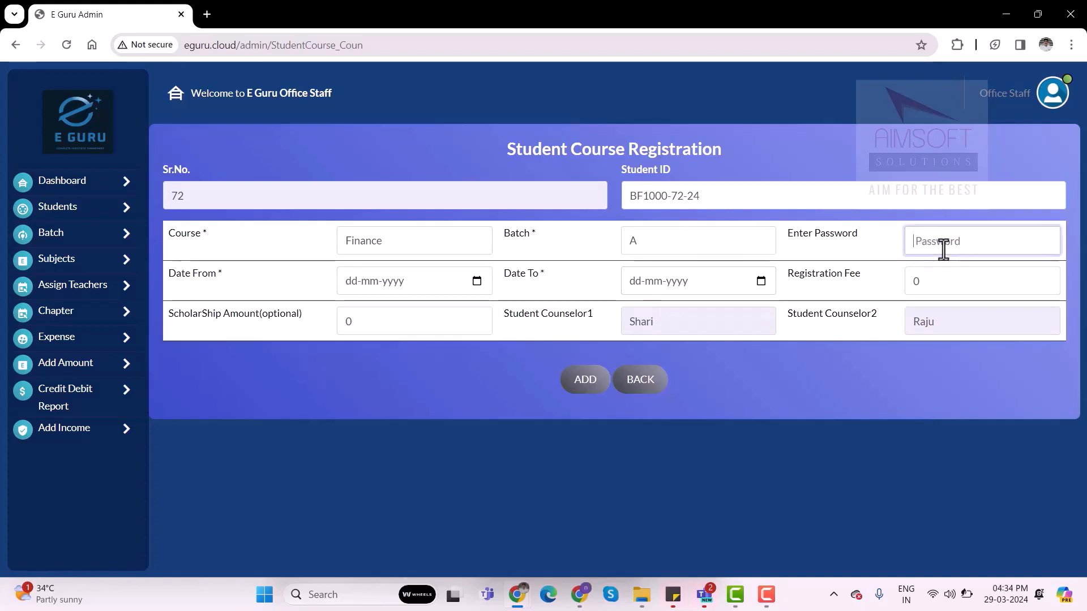
pyautogui.write('123')
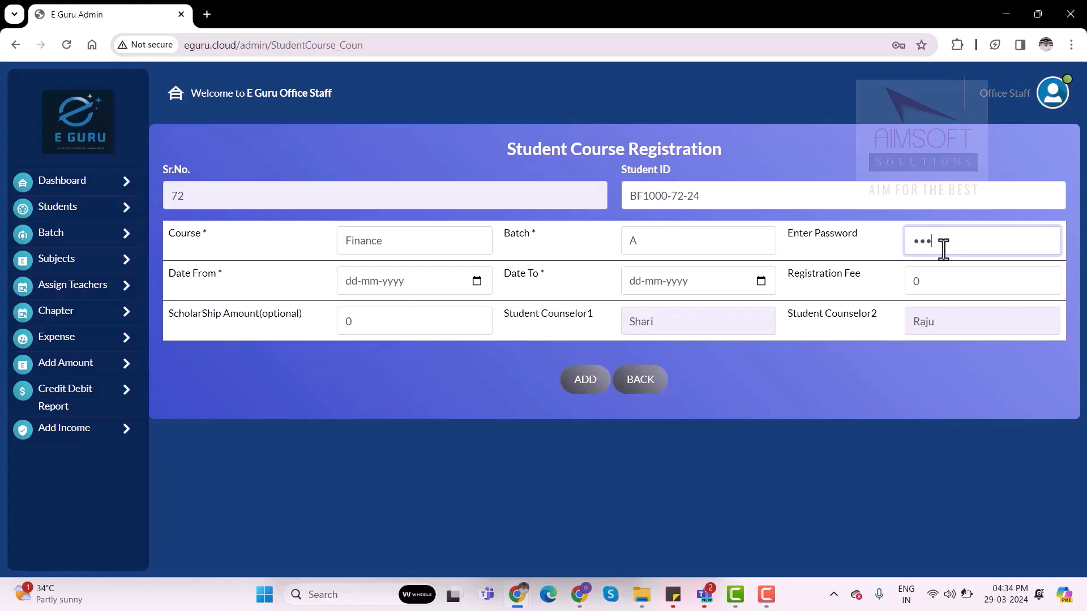
pyautogui.write('45')
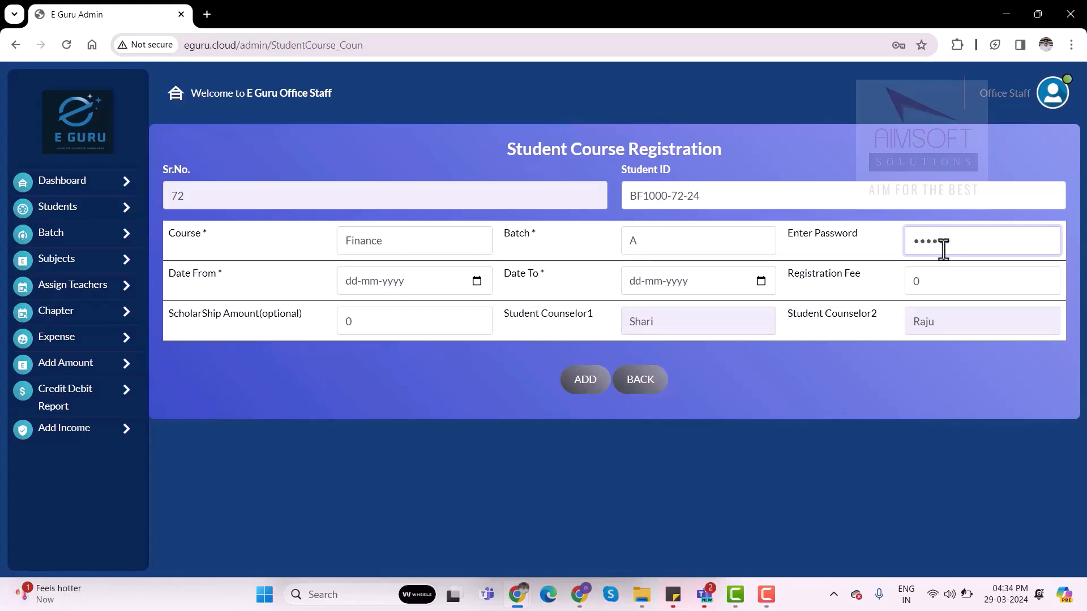
pyautogui.write('6')
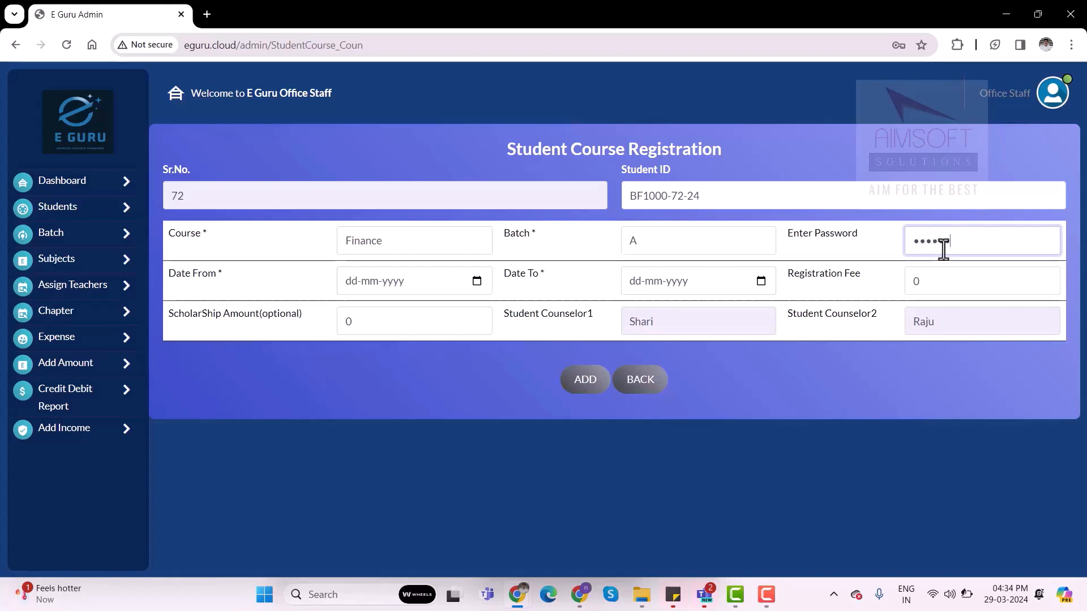
# Set the course period from 29-03-2024 to 29-03-2025 and add the student course registration
pyautogui.click(477, 281)
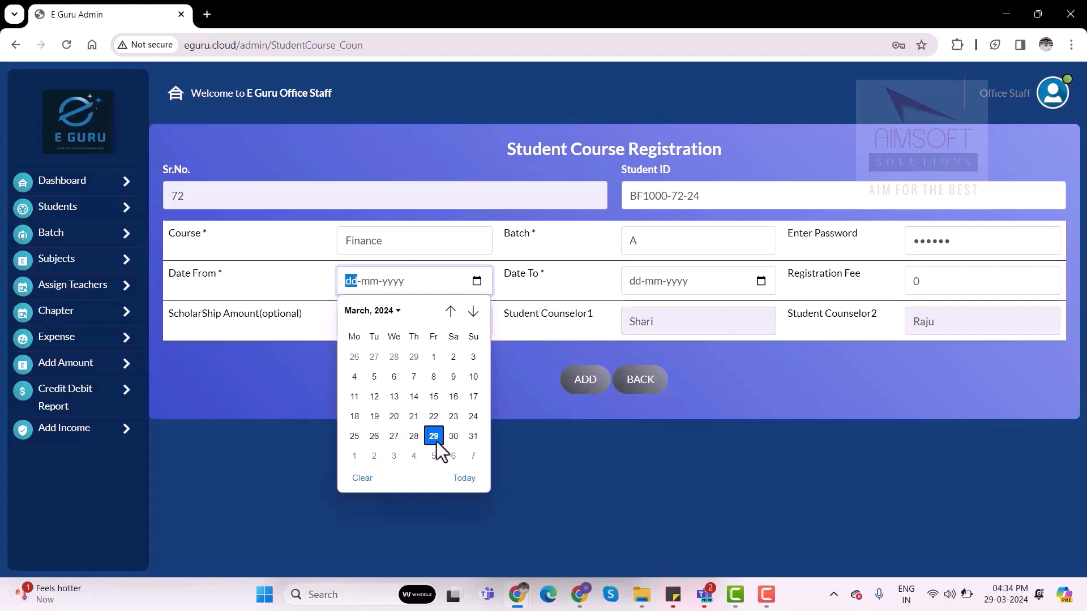
pyautogui.click(437, 441)
pyautogui.click(762, 281)
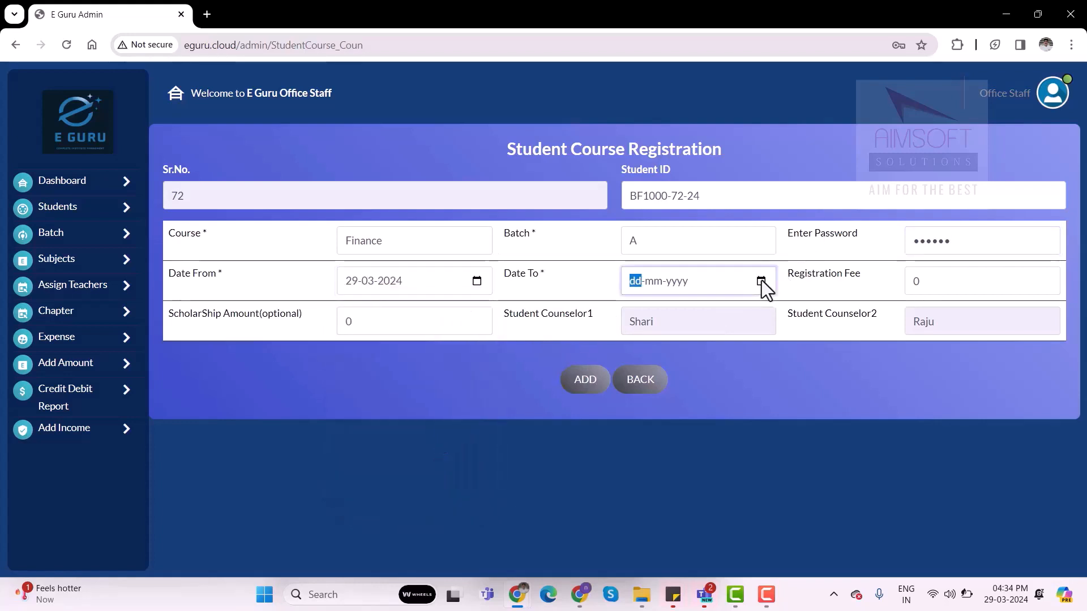
pyautogui.click(717, 438)
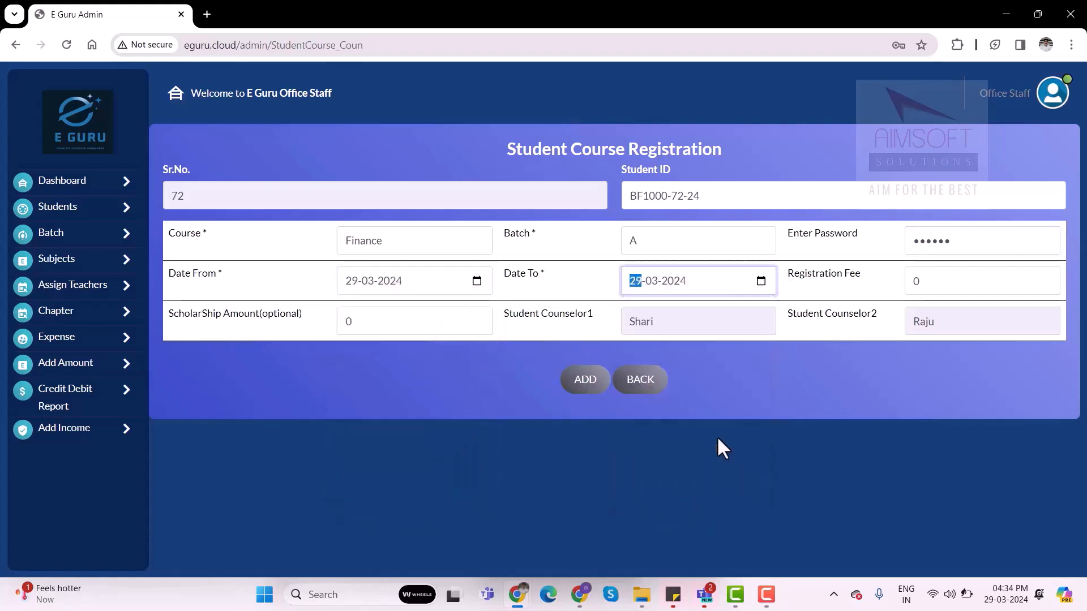
pyautogui.click(672, 282)
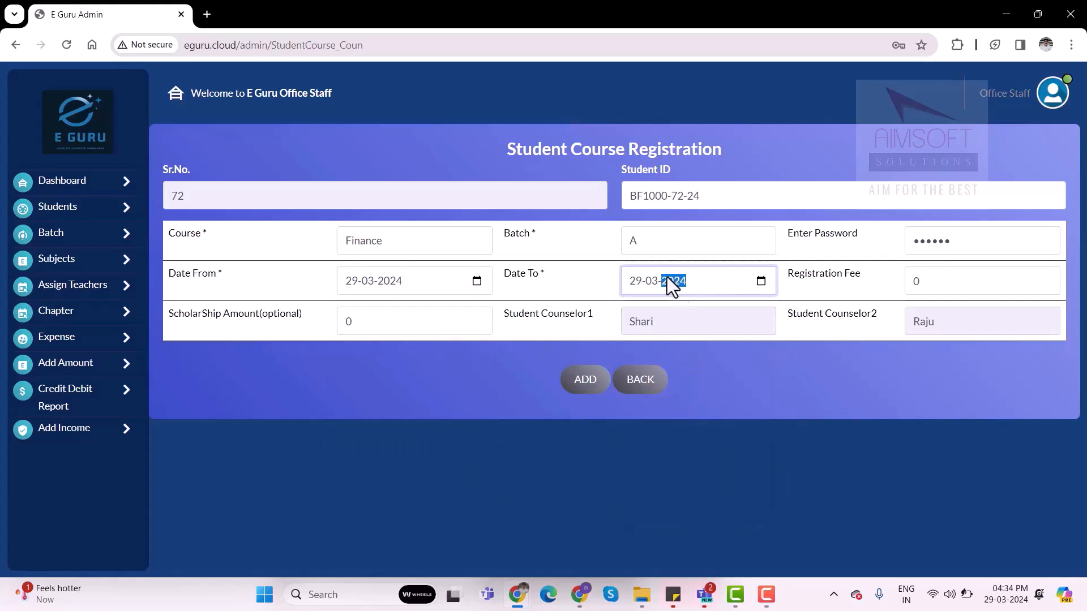
pyautogui.write('2025')
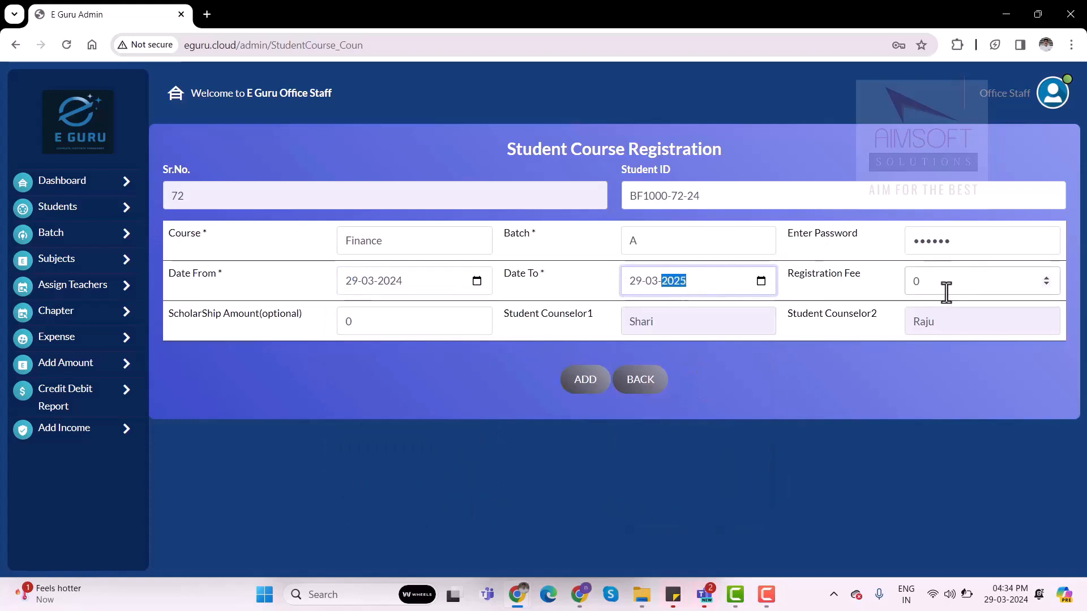
pyautogui.click(944, 287)
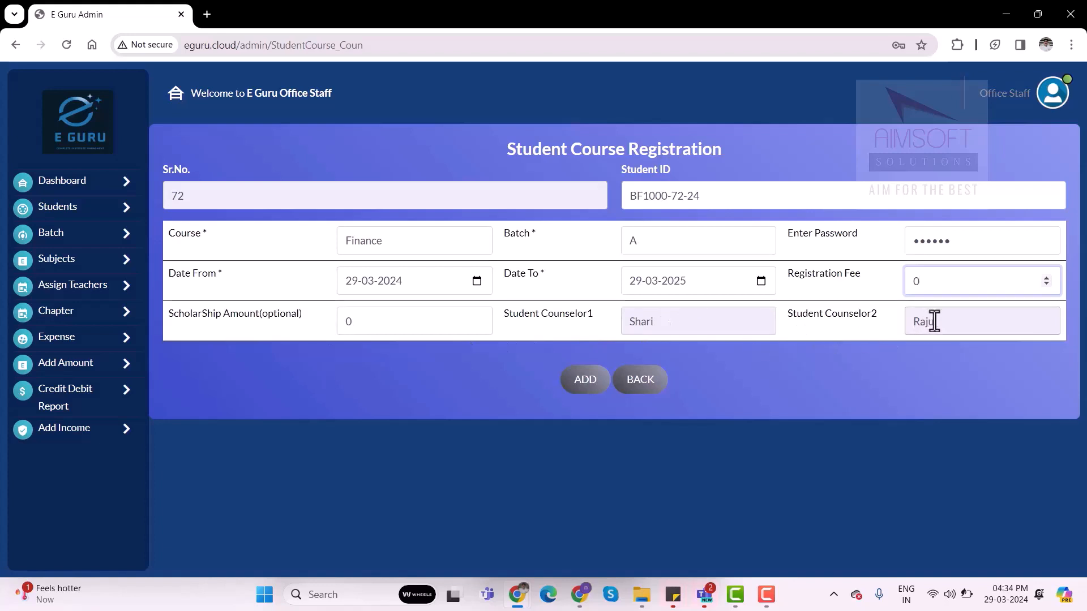
pyautogui.click(588, 388)
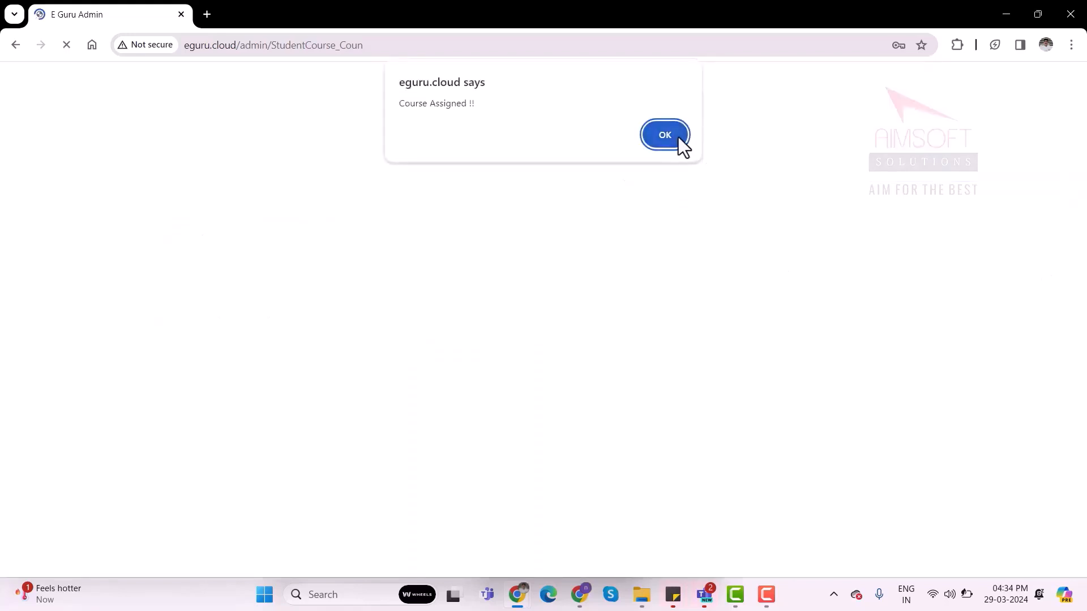
pyautogui.click(681, 146)
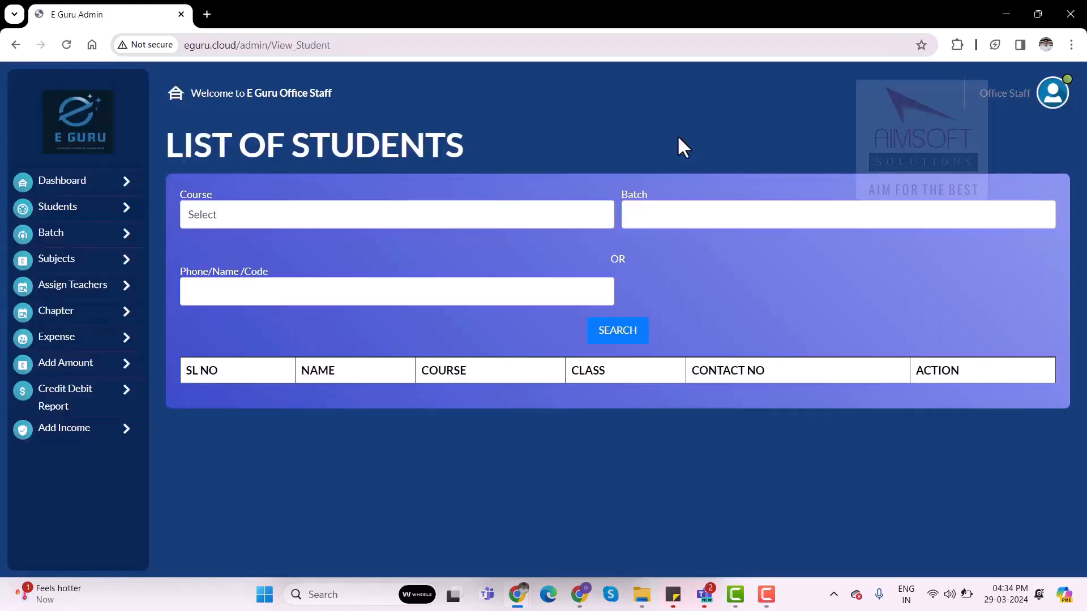
# Search the list of students for the Finance course, batch A
pyautogui.click(257, 215)
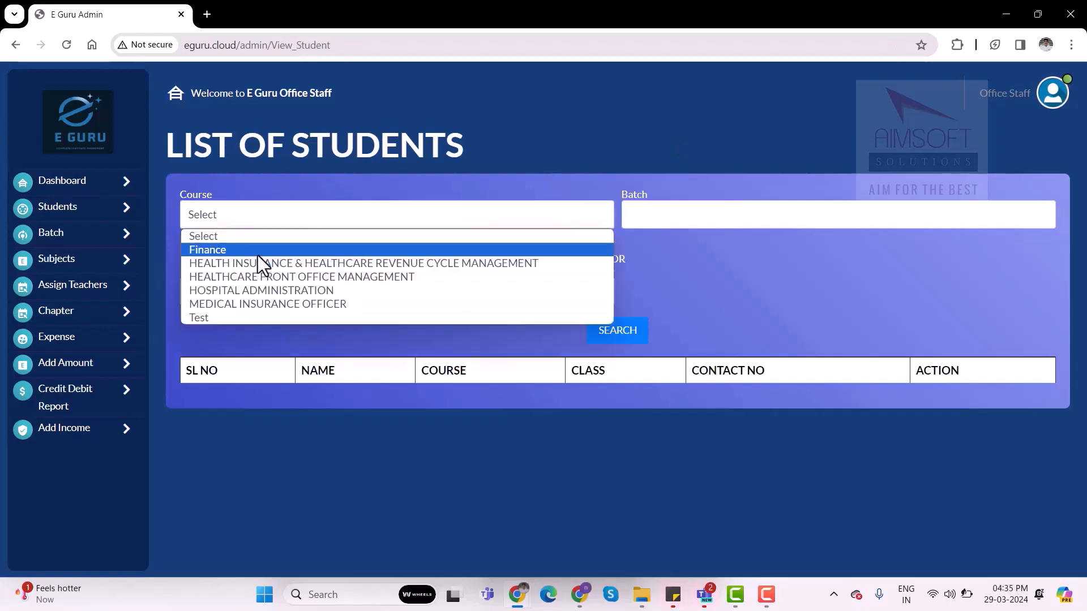
pyautogui.click(258, 251)
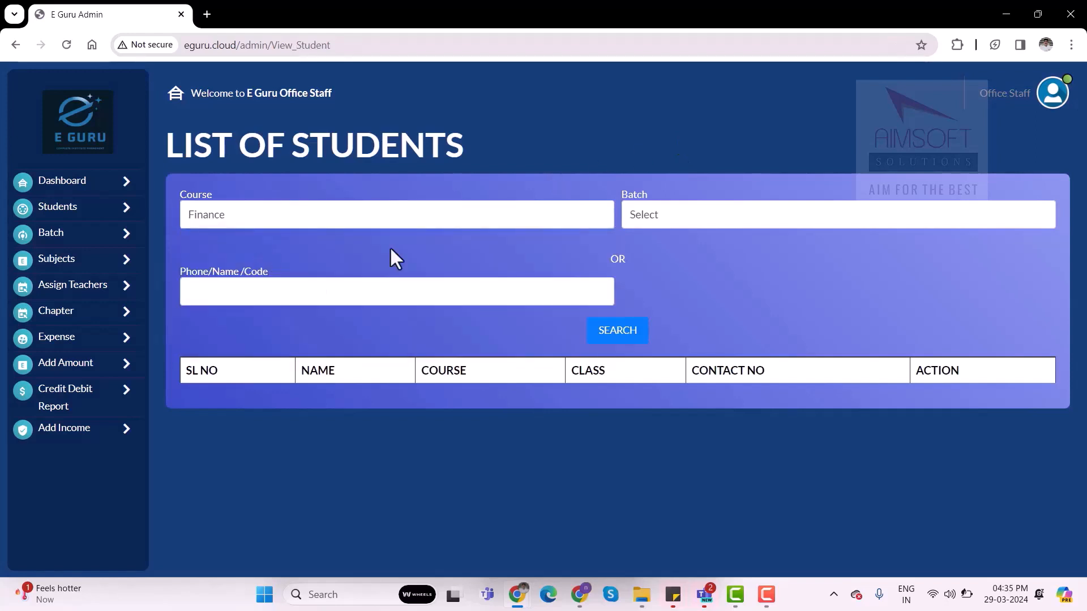
pyautogui.click(692, 216)
pyautogui.click(645, 248)
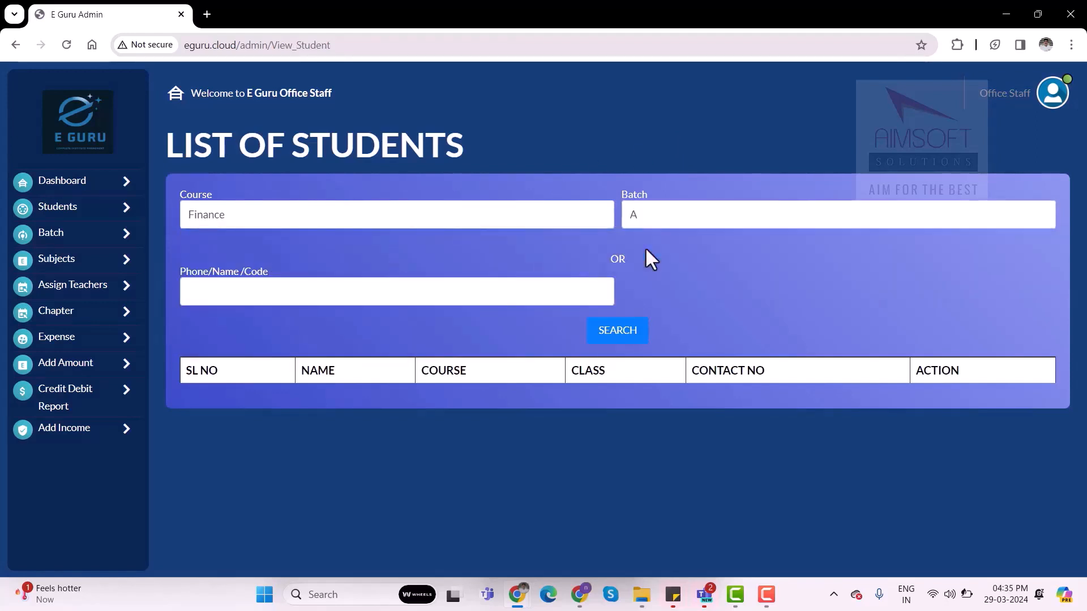
pyautogui.click(619, 337)
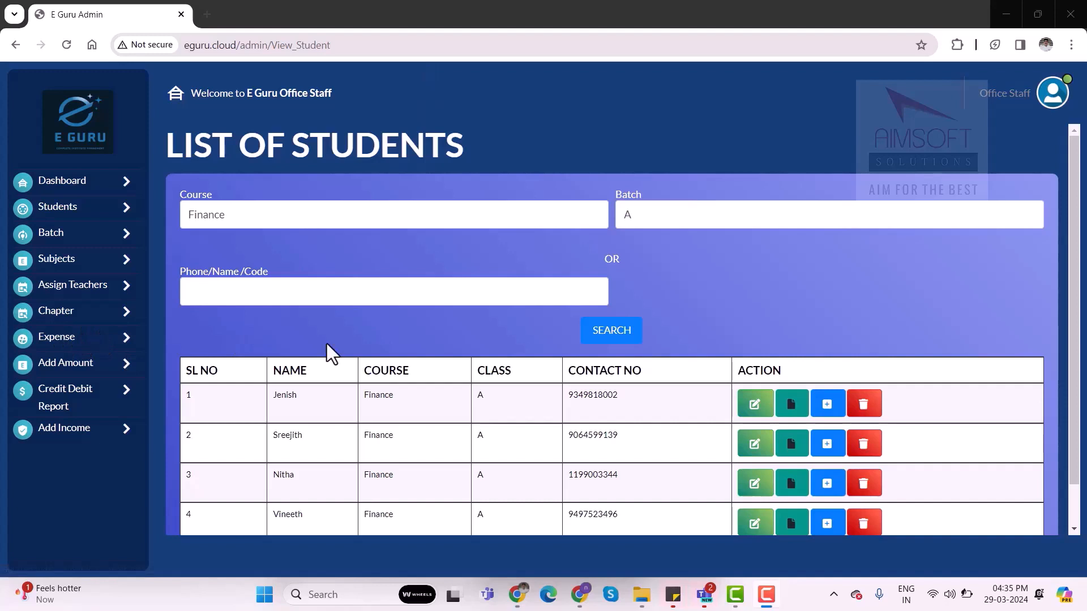
# View the Add Expense form and the source account options in the Add Amount form
pyautogui.click(72, 342)
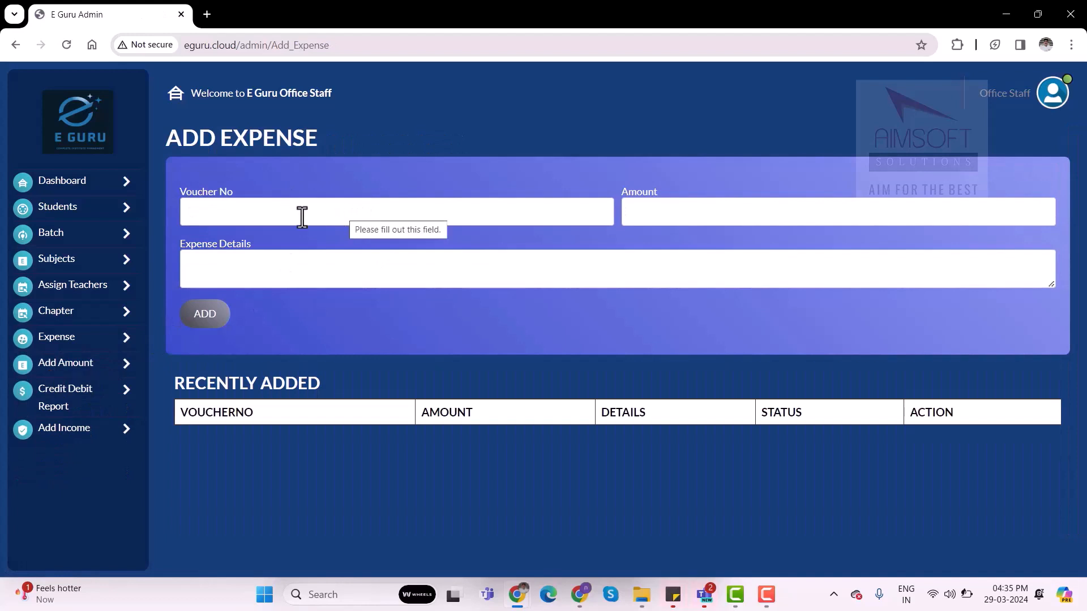
pyautogui.click(81, 360)
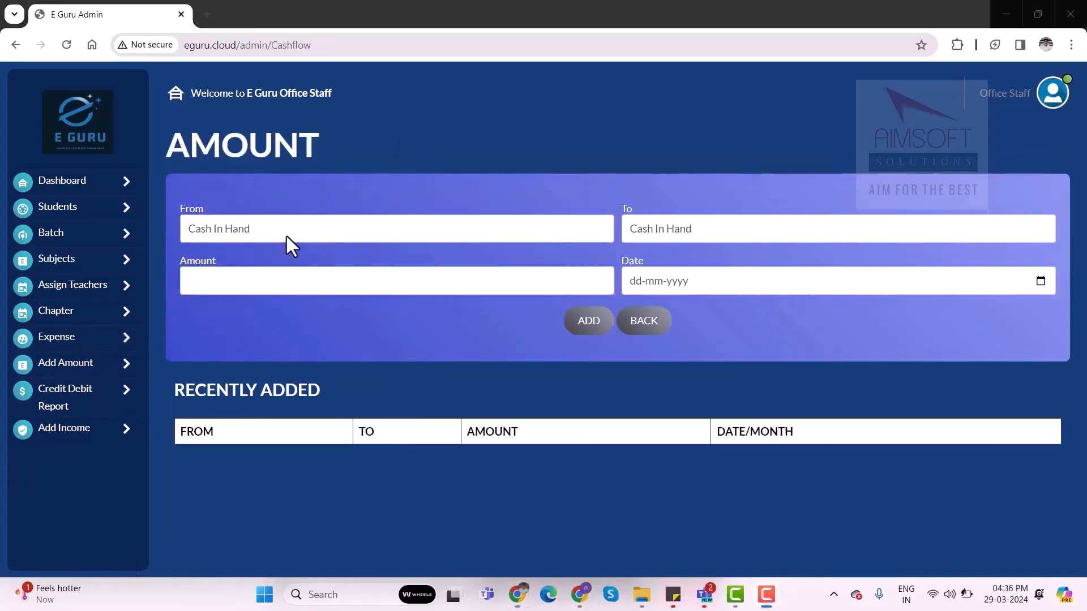
pyautogui.click(290, 238)
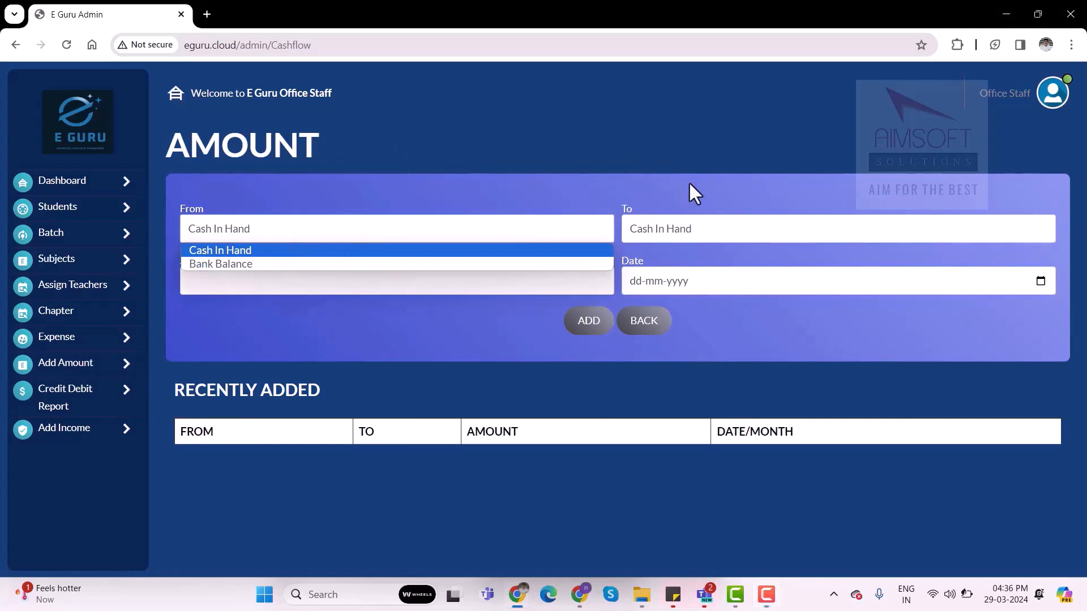
pyautogui.click(649, 164)
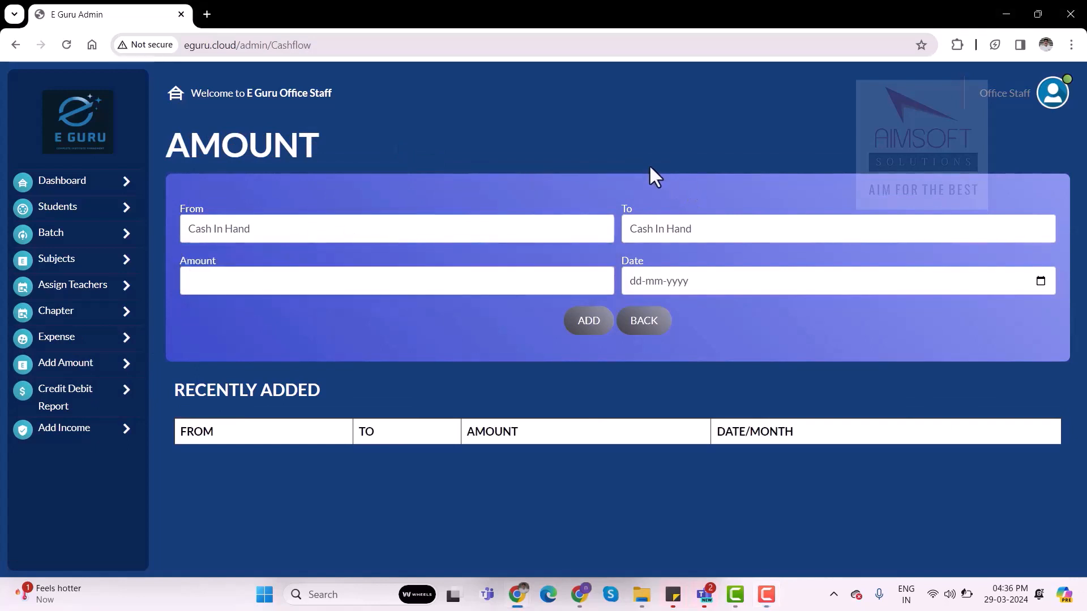
pyautogui.click(363, 228)
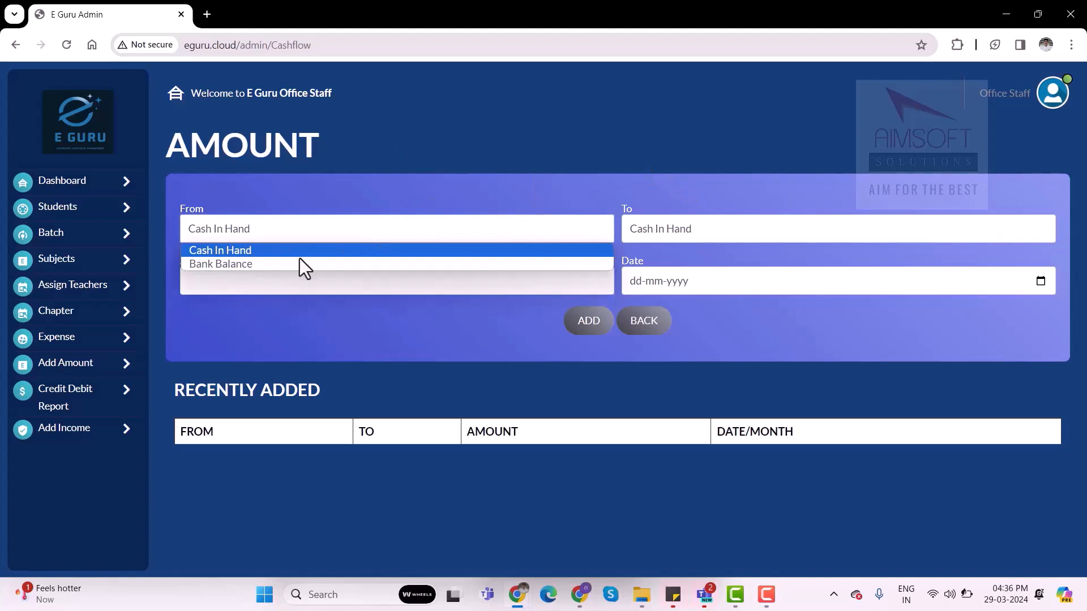
pyautogui.click(755, 137)
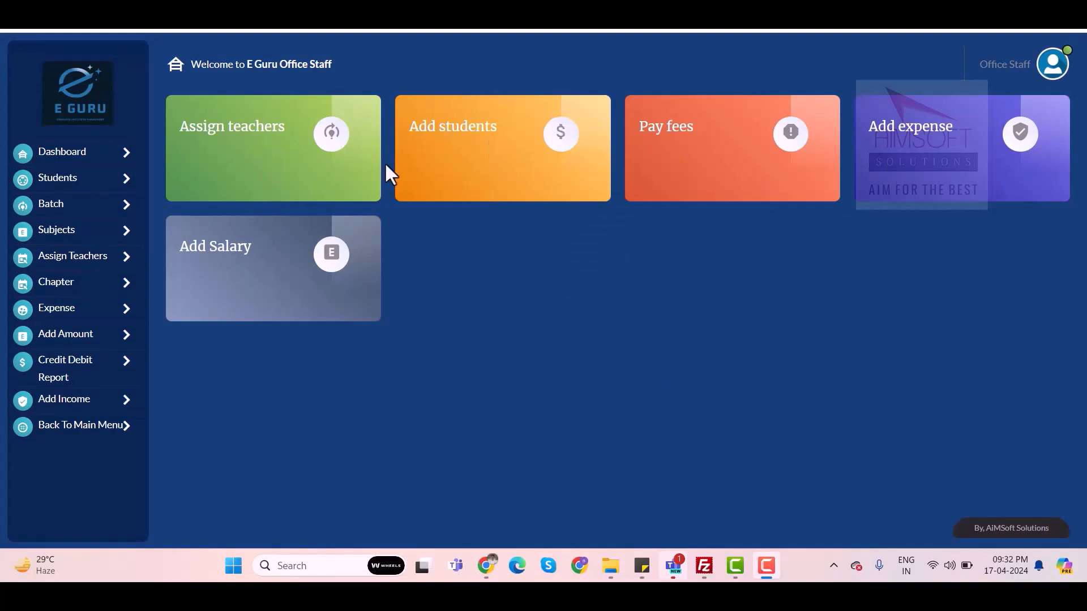
# Open subject assignment for the listed teacher and choose course Finance, type Short Term Course, Month 1
pyautogui.click(340, 150)
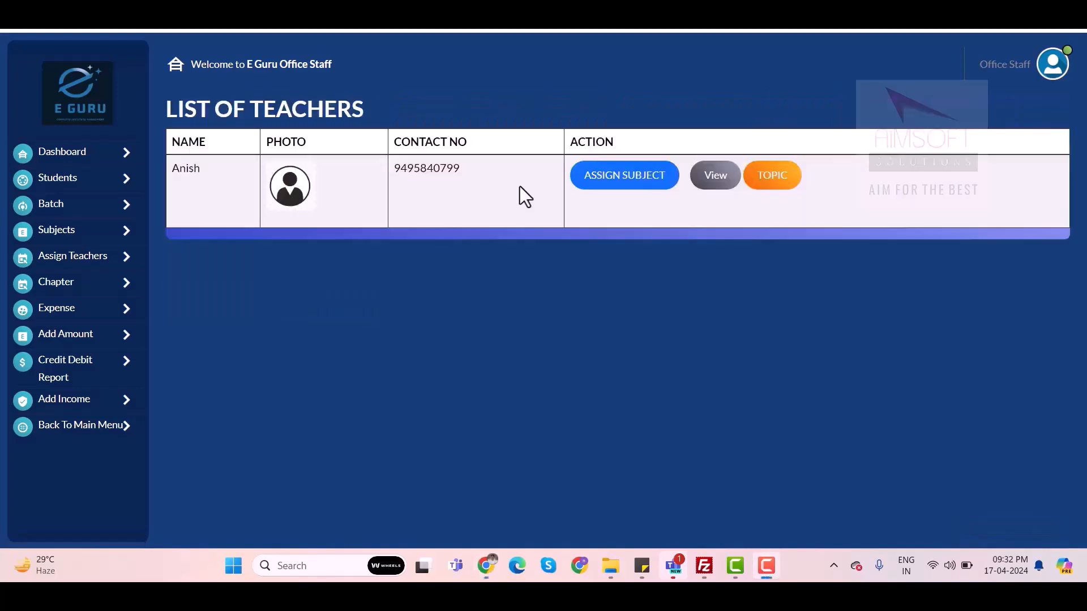
pyautogui.click(627, 195)
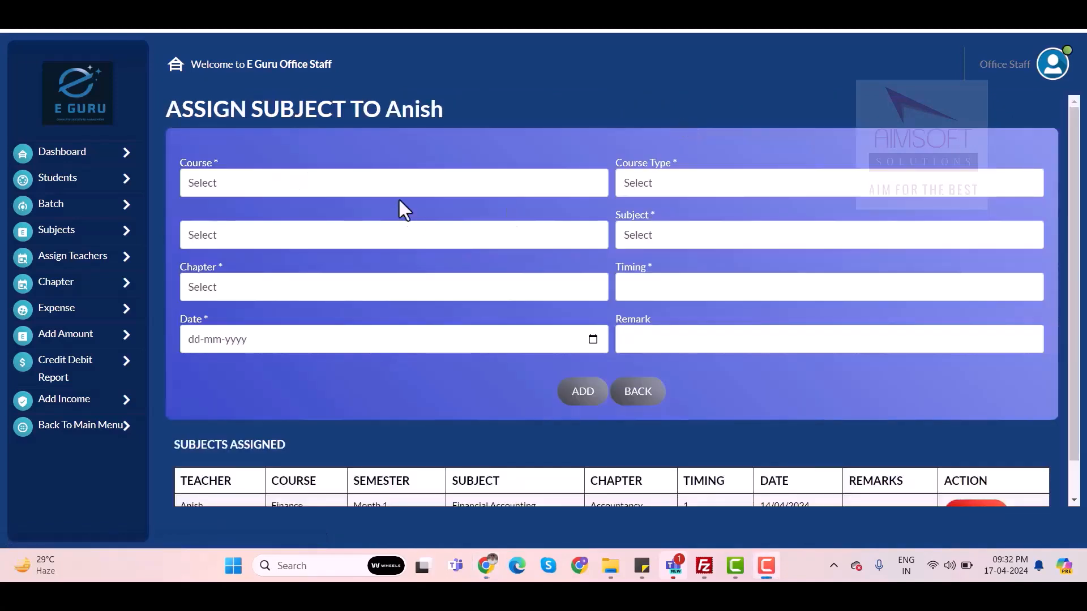
pyautogui.click(411, 182)
pyautogui.click(323, 214)
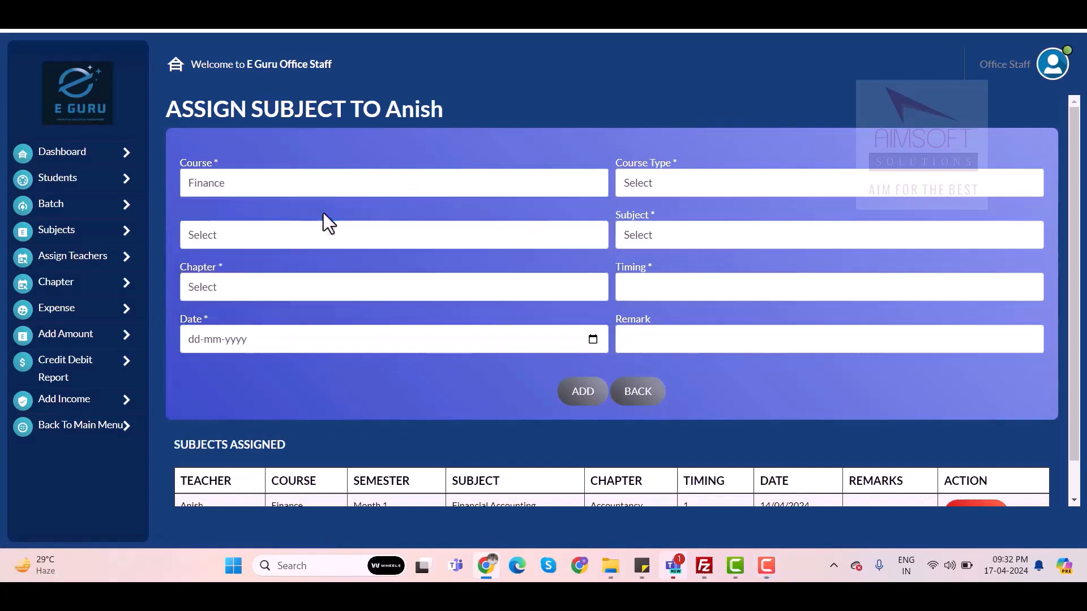
pyautogui.click(638, 186)
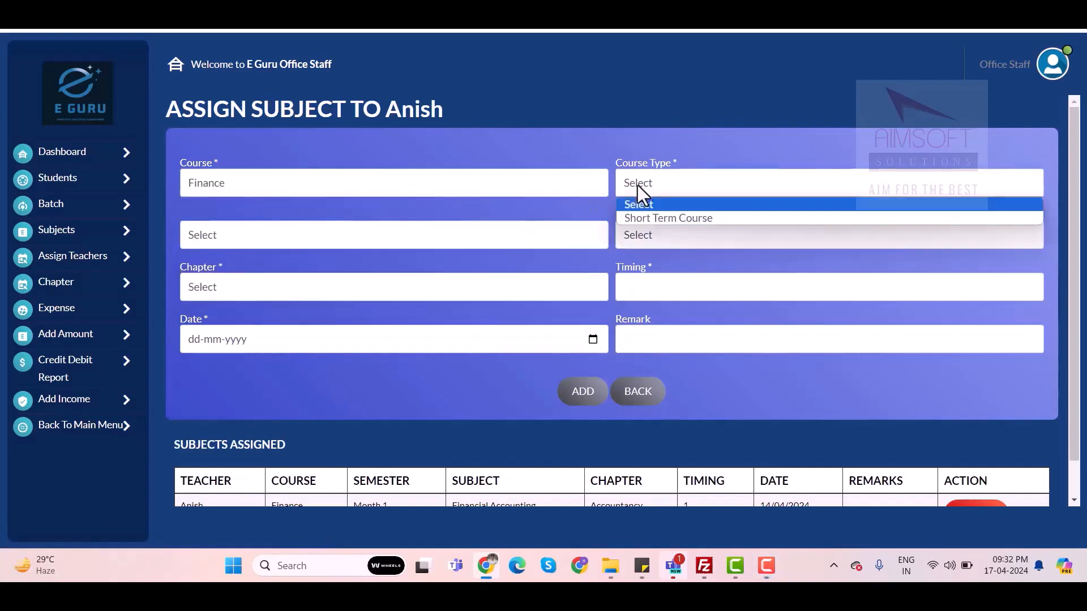
pyautogui.click(645, 219)
pyautogui.click(389, 238)
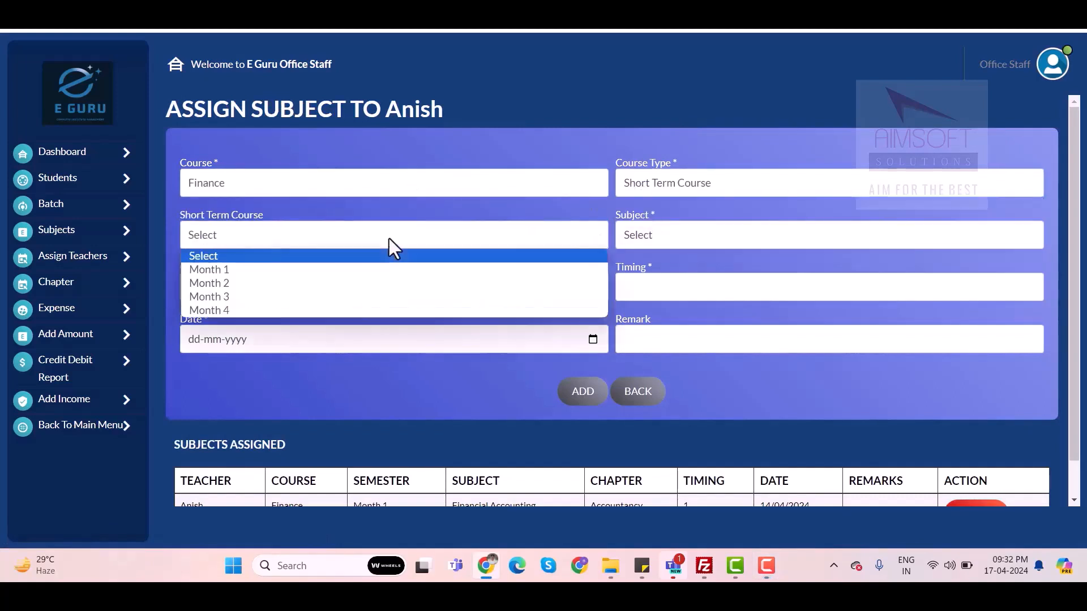
pyautogui.click(300, 268)
# Set the assignment's subject to Financial Accounting, chapter to Accountancy, timing to 2 and date to 17-04-2024
pyautogui.click(675, 239)
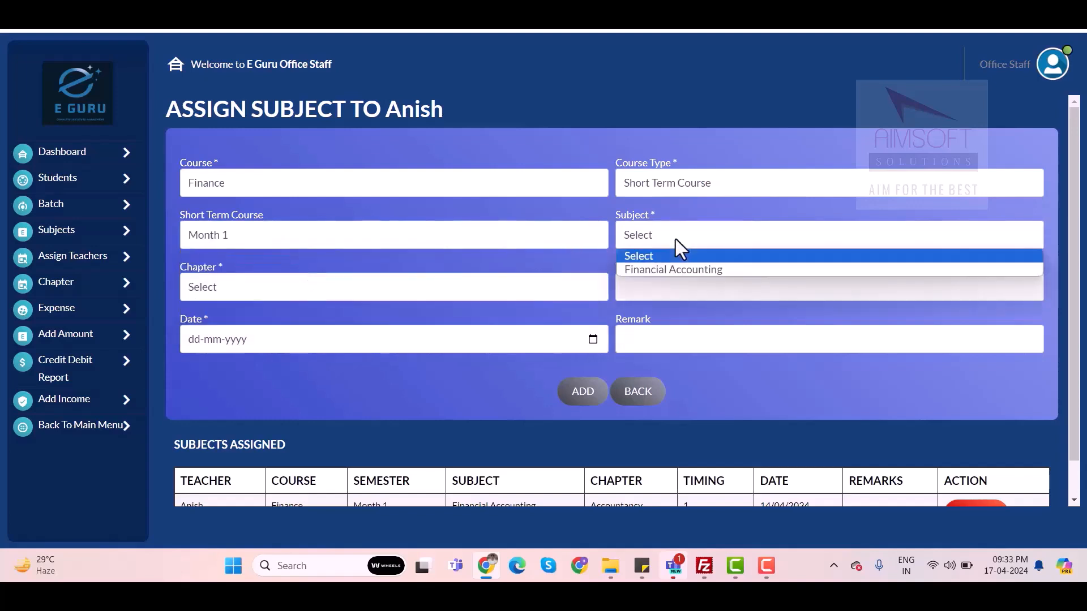
pyautogui.click(663, 268)
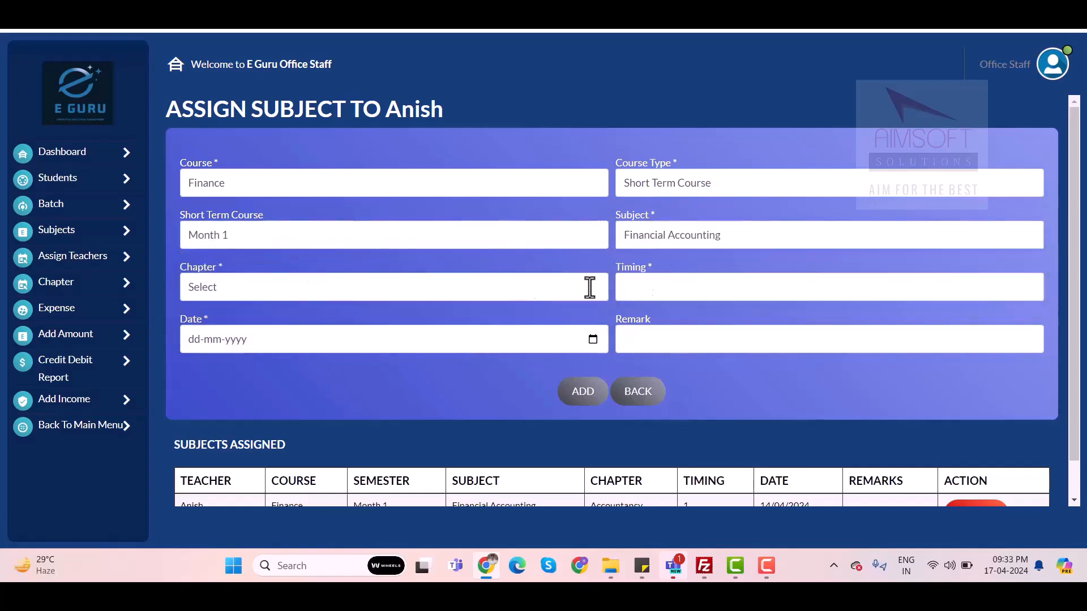
pyautogui.click(454, 287)
pyautogui.click(315, 325)
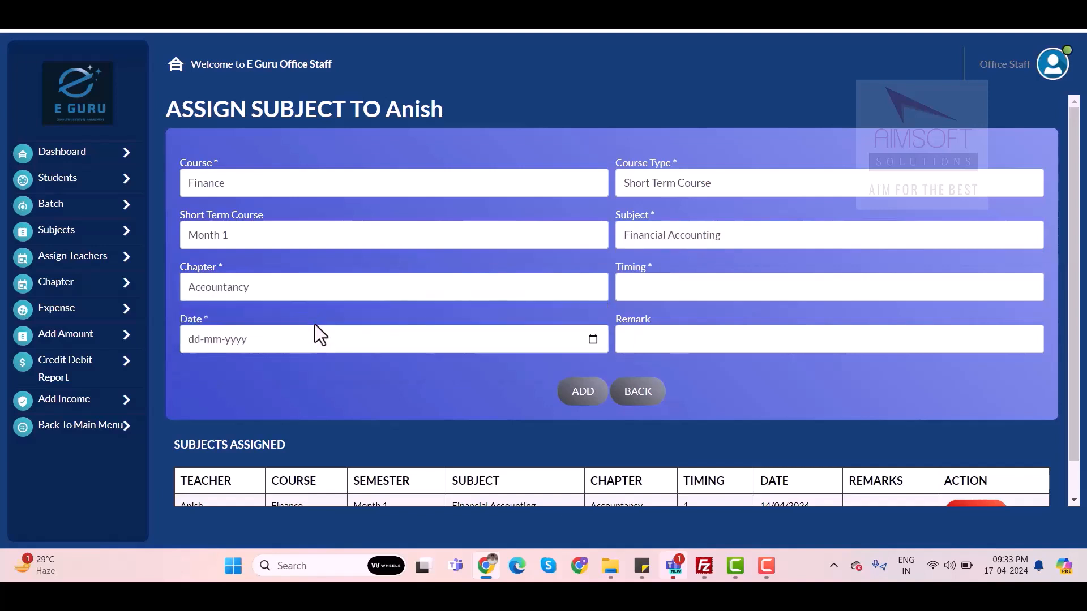
pyautogui.click(656, 289)
pyautogui.write('2')
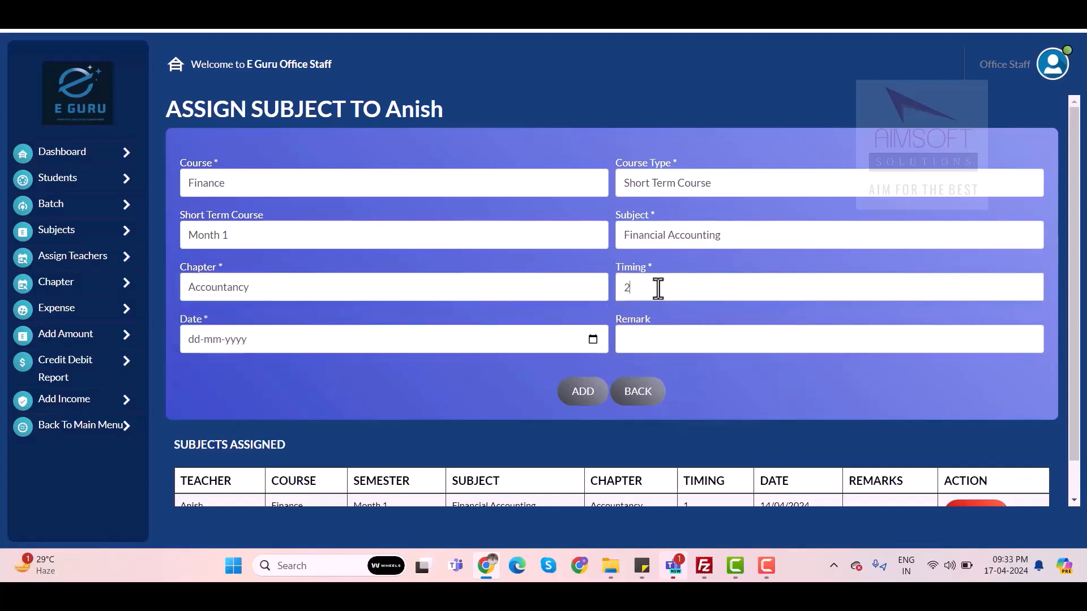
pyautogui.scroll(-1, 657, 289)
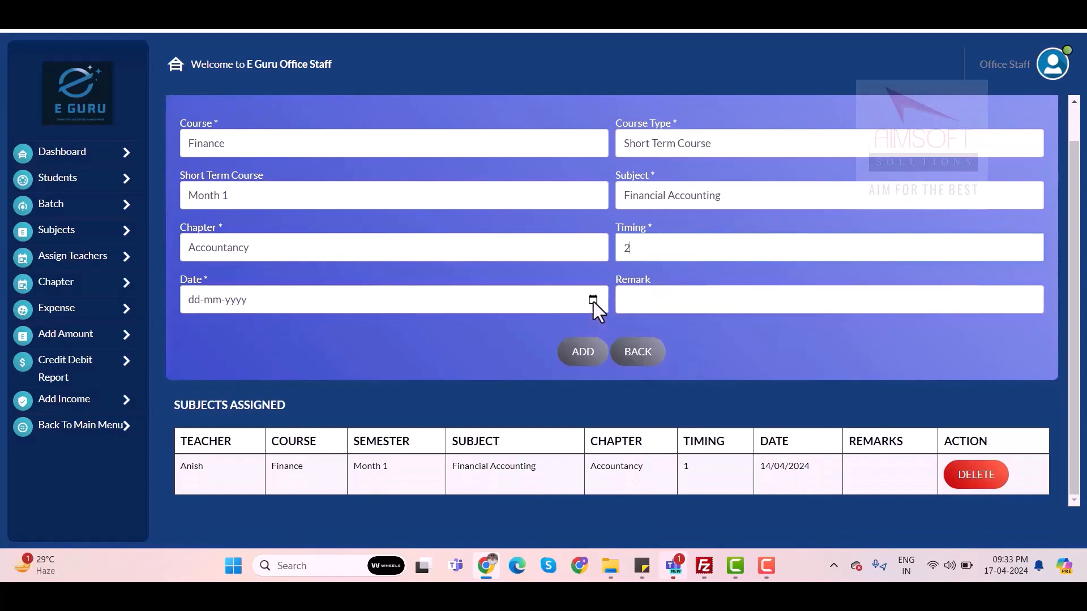
pyautogui.click(594, 300)
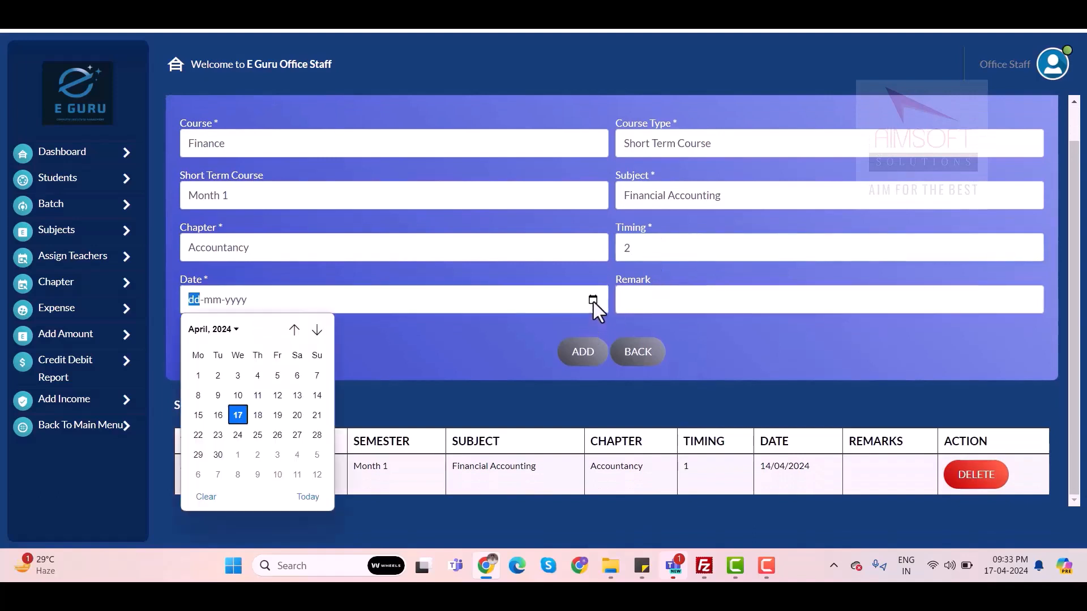
pyautogui.click(236, 419)
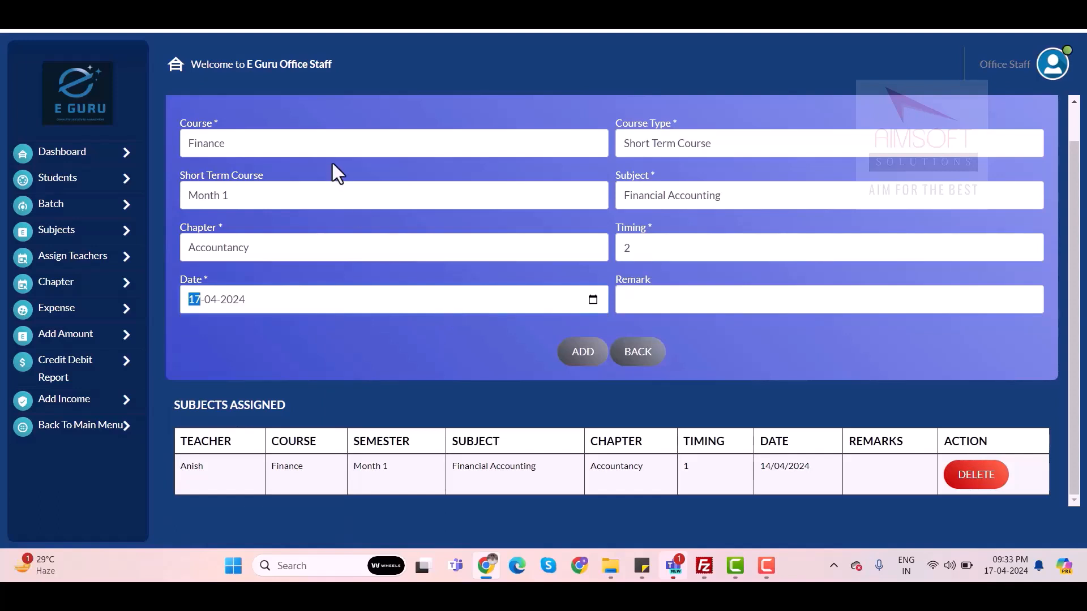
# Run the schedule search on the teacher dashboard
pyautogui.click(671, 112)
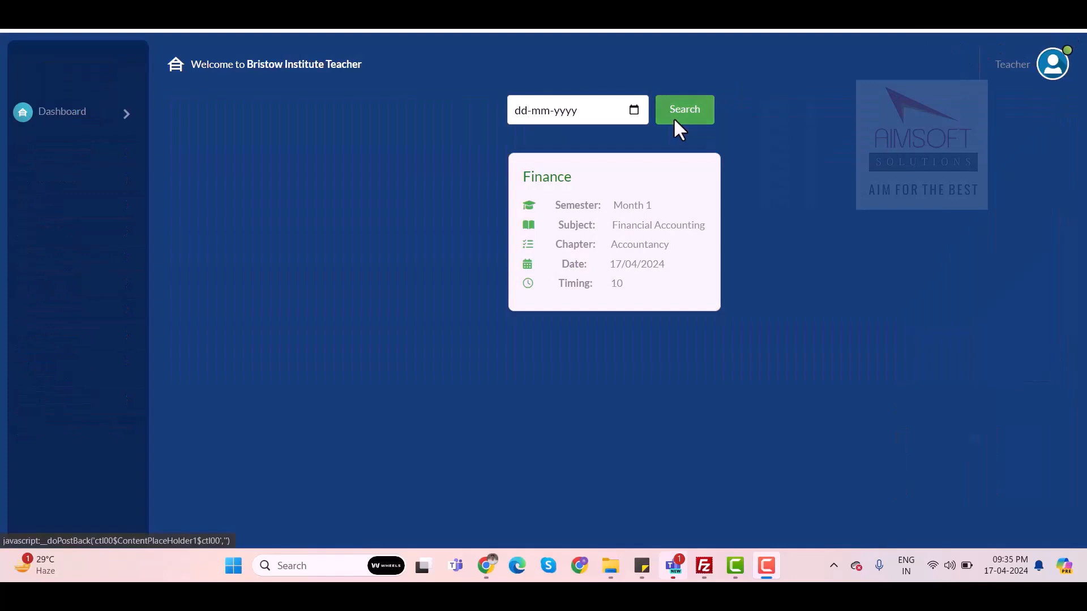
# Search the teacher's schedule, open the Finance class for Financial Accounting and go to its exam page
pyautogui.click(675, 119)
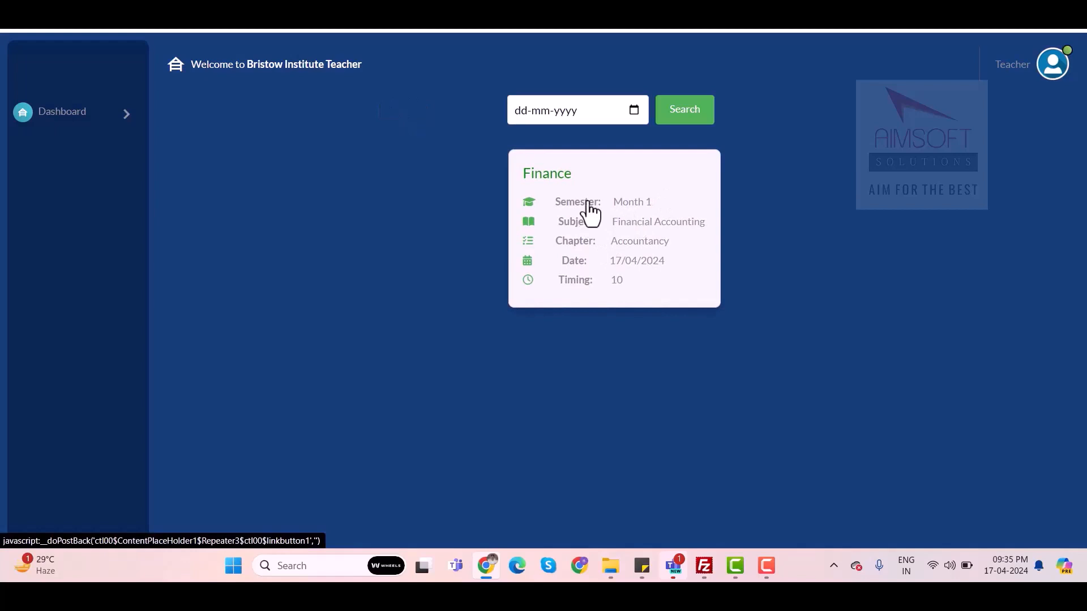
pyautogui.click(644, 227)
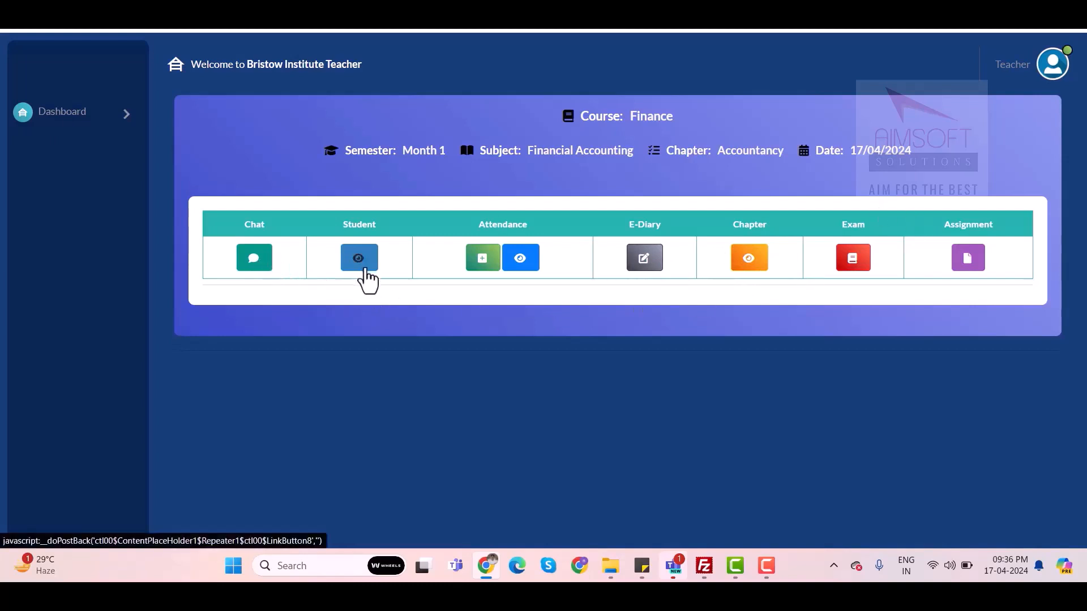
pyautogui.click(862, 276)
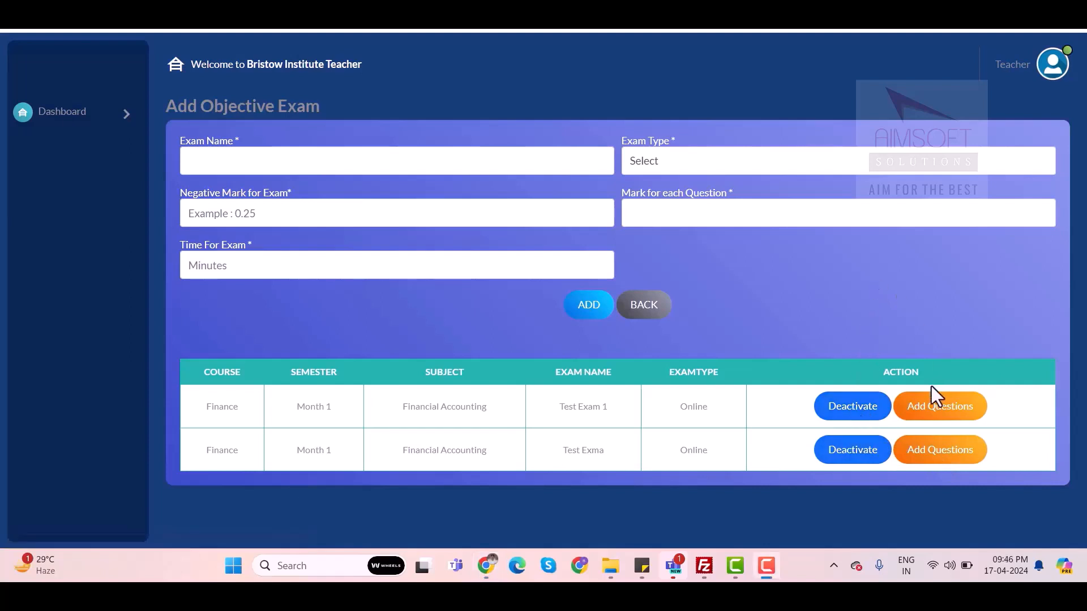
# Open question entry for the exam Test Exma and review the question, image, answer option, solution and video fields
pyautogui.click(925, 445)
pyautogui.scroll(-1, 548, 306)
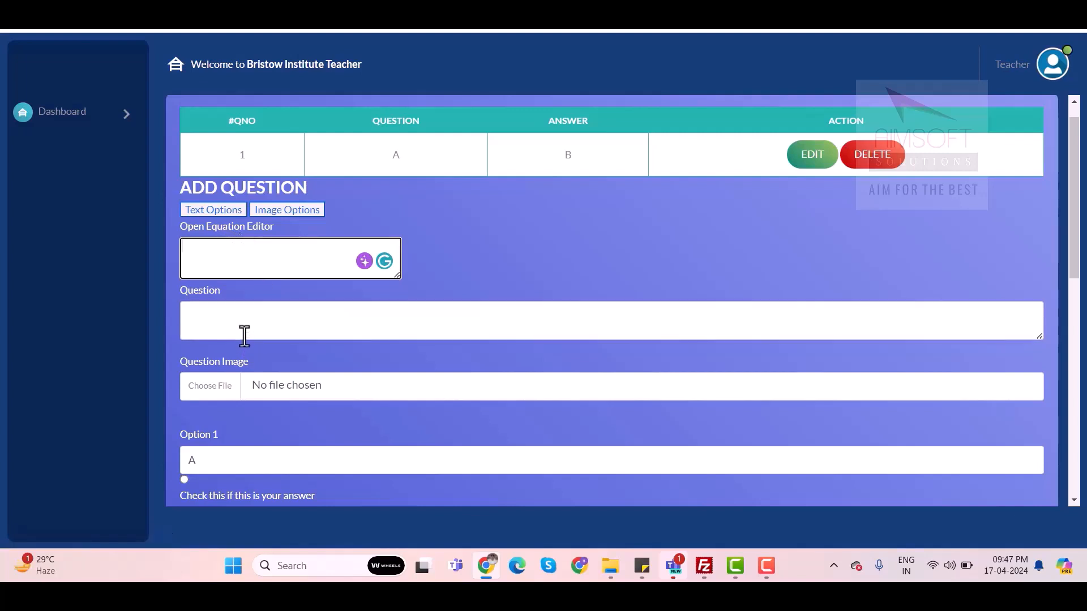
pyautogui.scroll(-1, 244, 335)
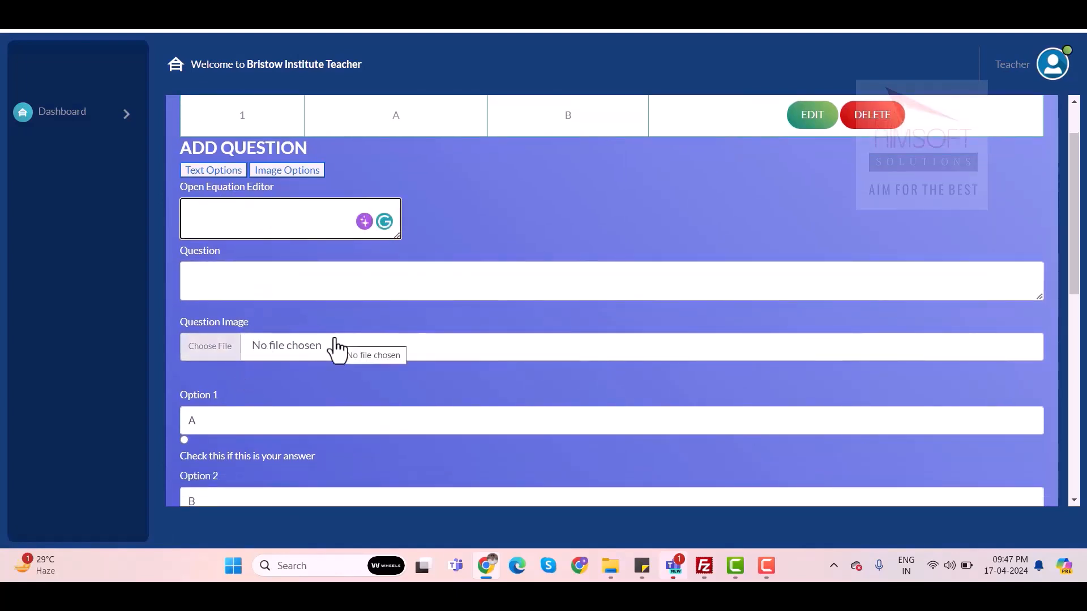
pyautogui.scroll(-1, 337, 351)
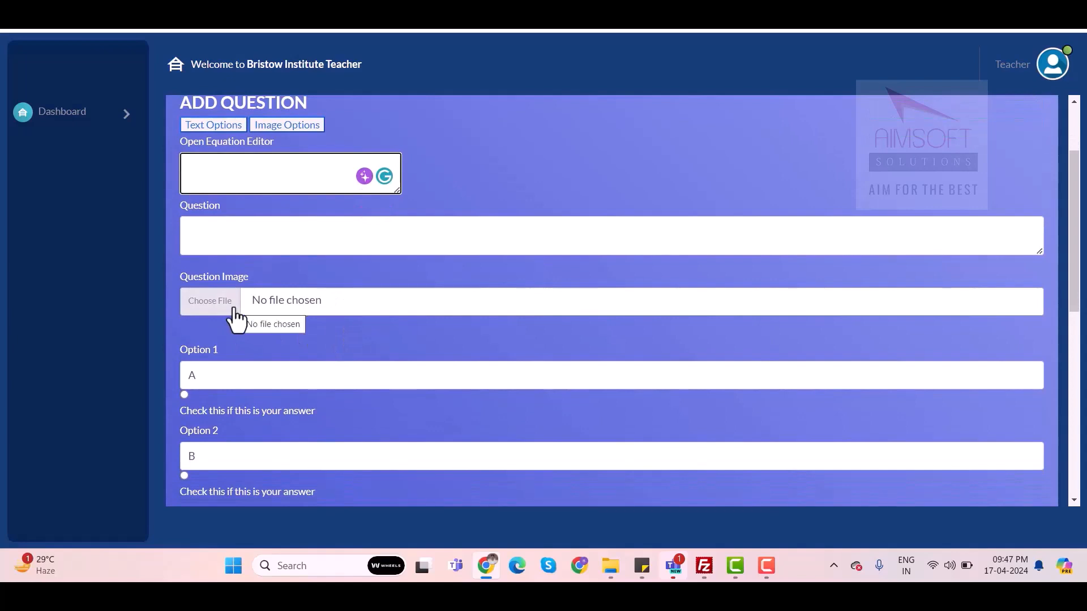
pyautogui.scroll(-2, 232, 371)
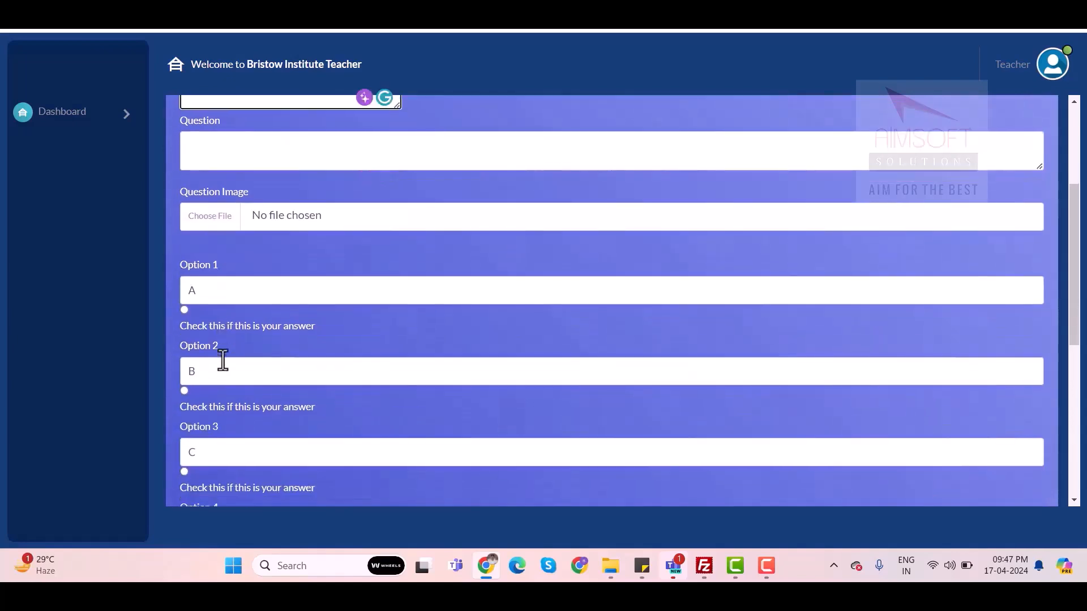
pyautogui.scroll(-6, 230, 294)
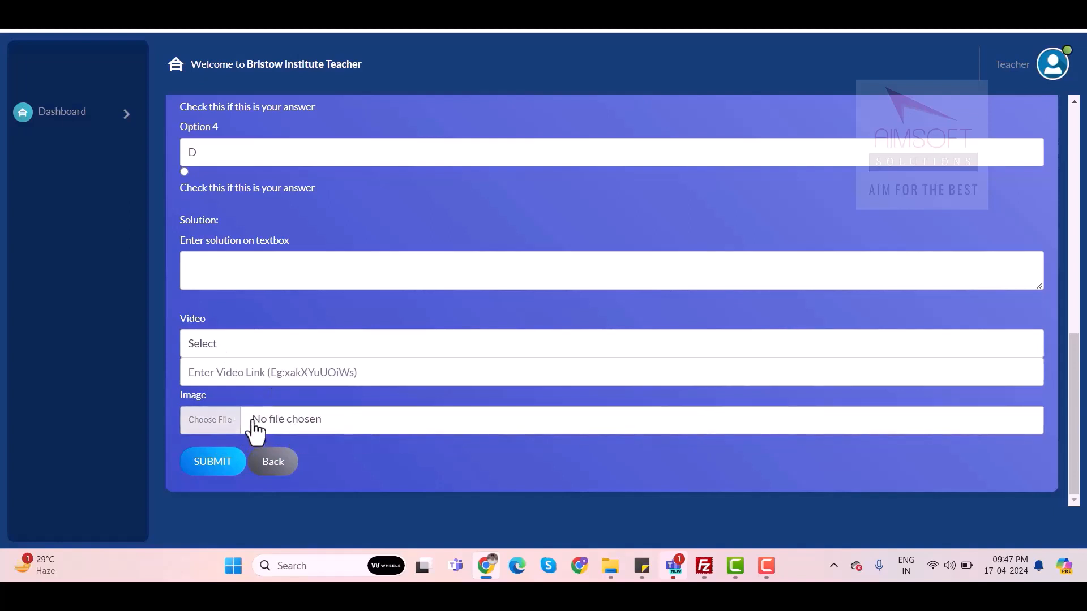
pyautogui.scroll(10, 792, 357)
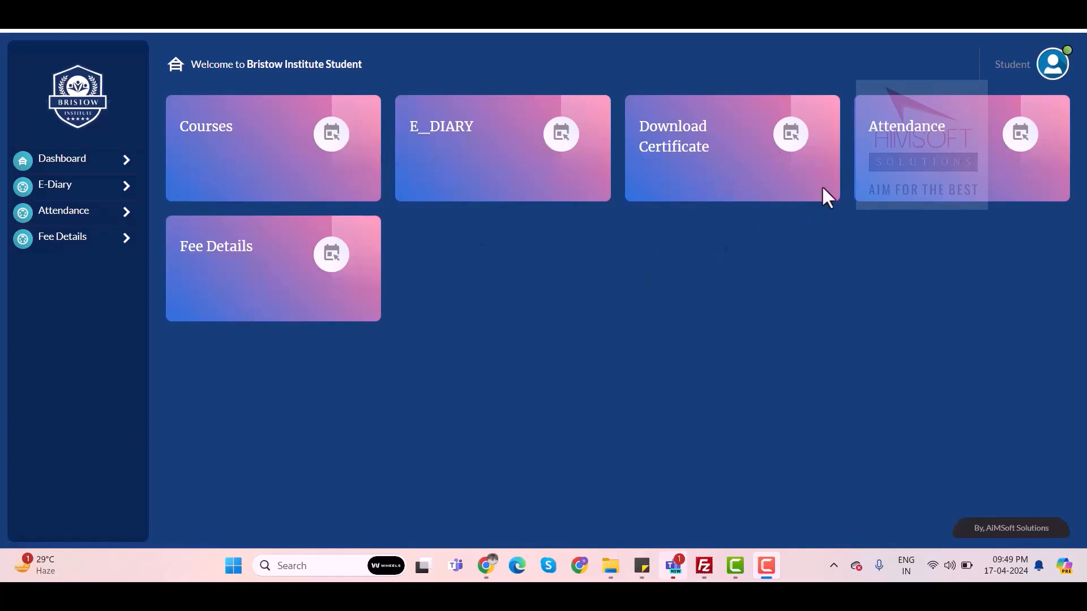
# From the student dashboard, open the Finance course's Financial Accounting subject and its objective exam list
pyautogui.click(335, 153)
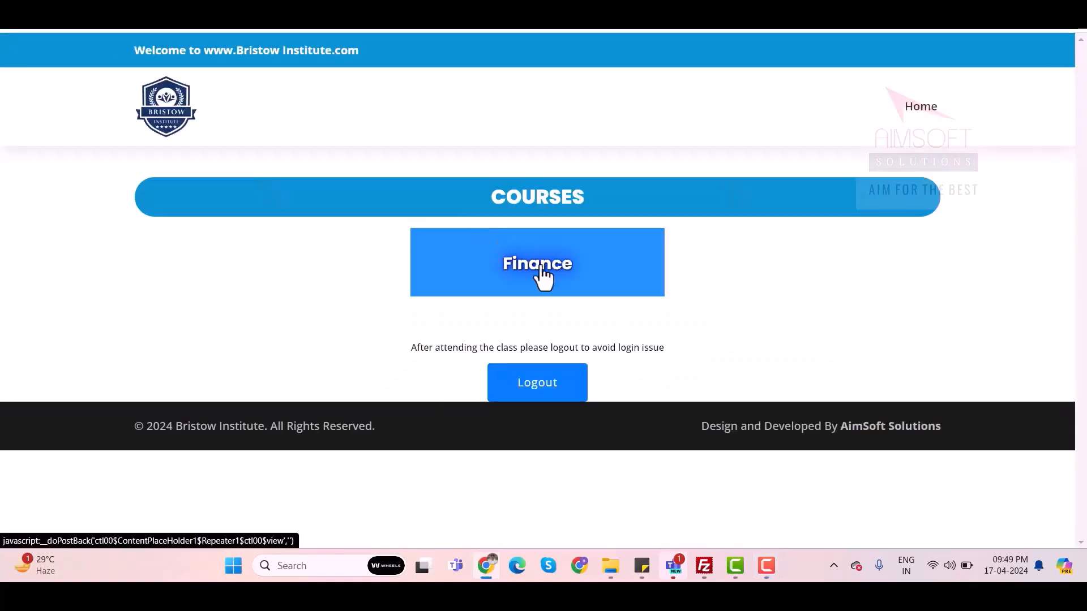
pyautogui.click(542, 276)
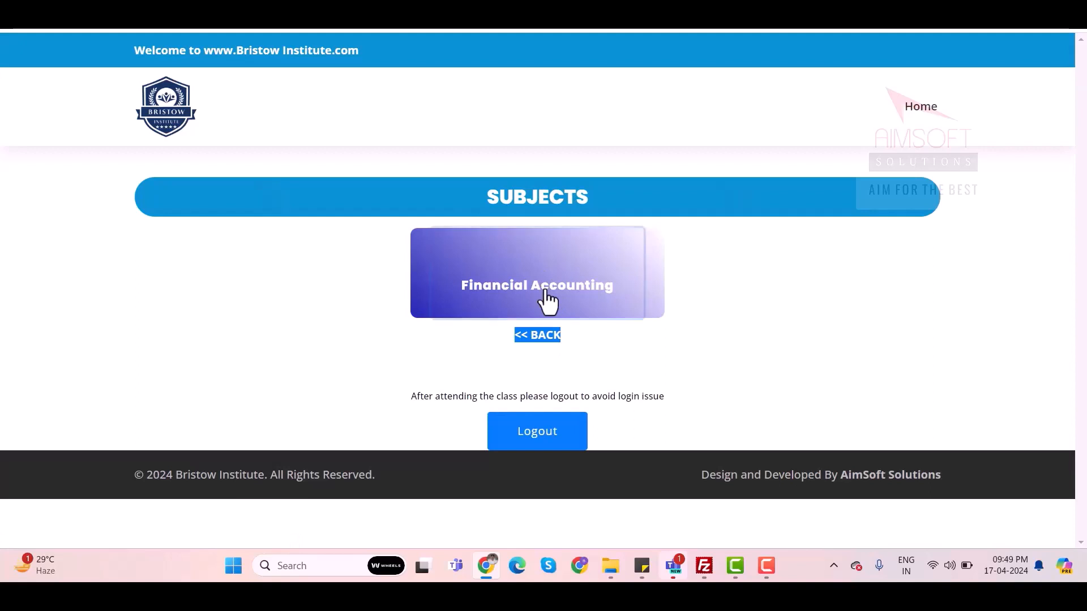
pyautogui.click(547, 299)
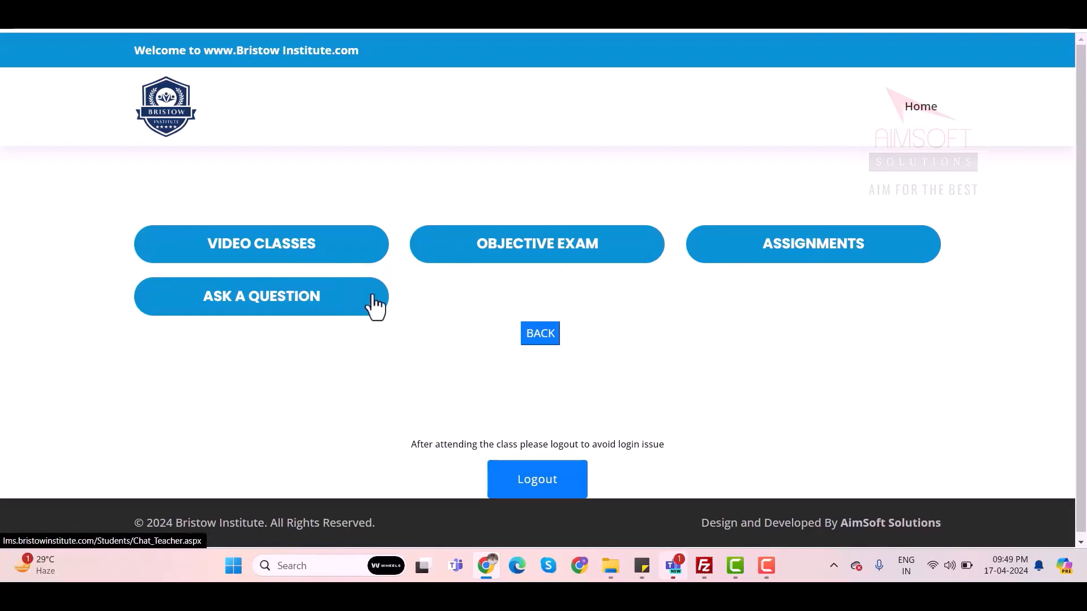
pyautogui.click(546, 252)
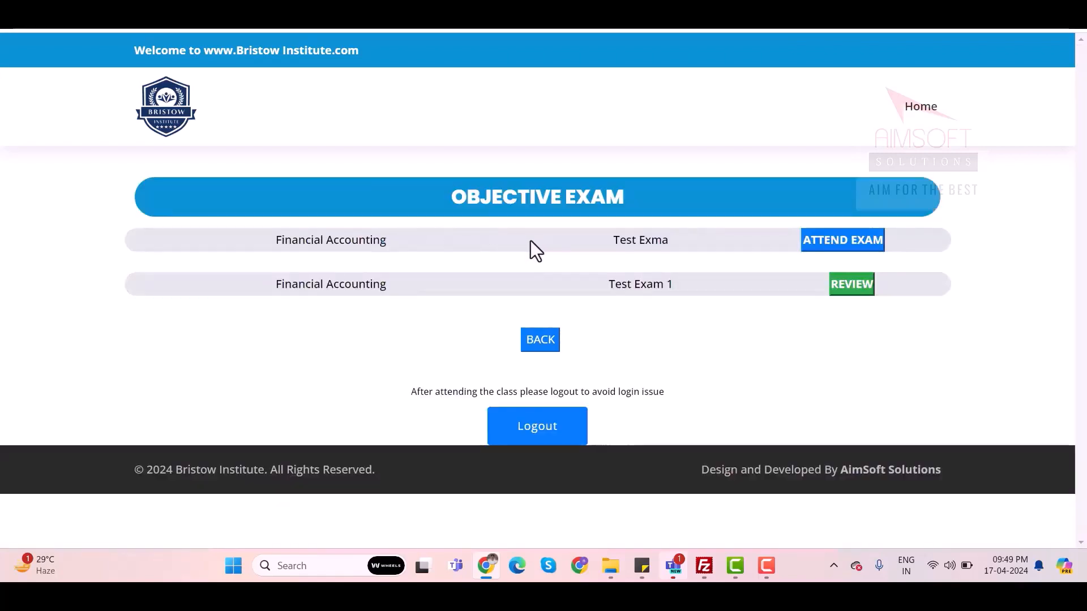
# Attend Test Exma, answering question 1 with option A and question 2 with "effective management of all the business"
pyautogui.click(833, 252)
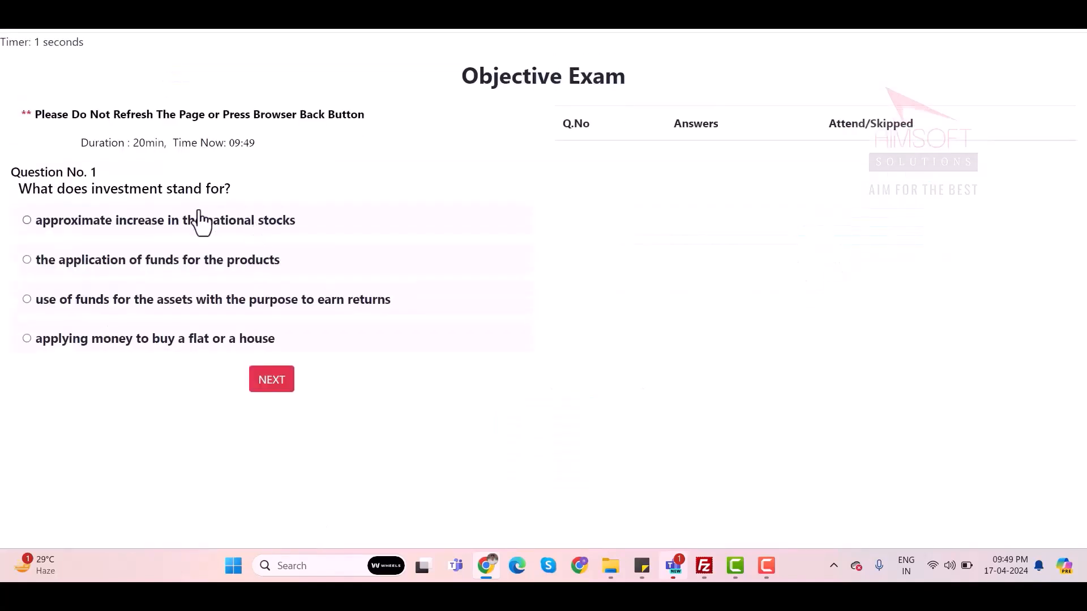
pyautogui.click(27, 220)
pyautogui.click(277, 385)
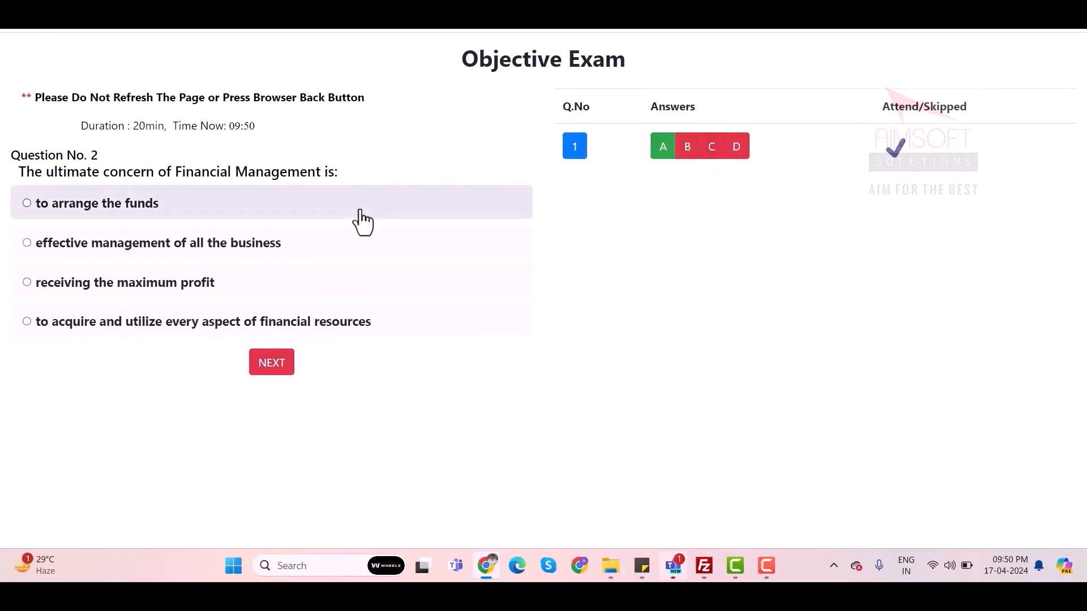
pyautogui.click(28, 244)
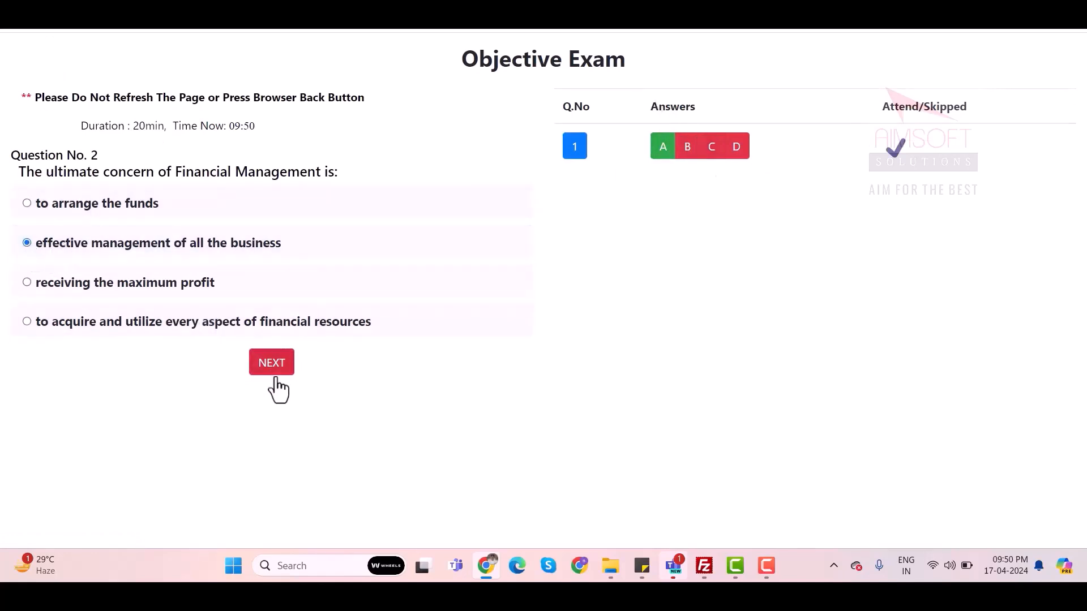
pyautogui.click(268, 371)
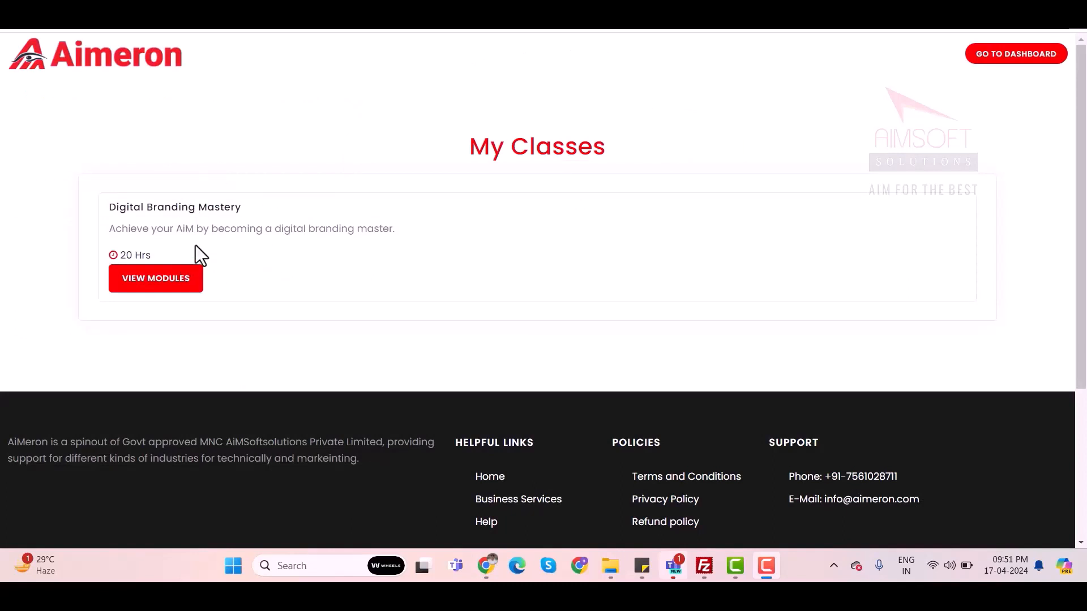
# On the Aimeron site, view the Digital Branding Mastery modules and open the "SMM- Types of Ads in Facebook" video
pyautogui.click(171, 279)
pyautogui.click(170, 280)
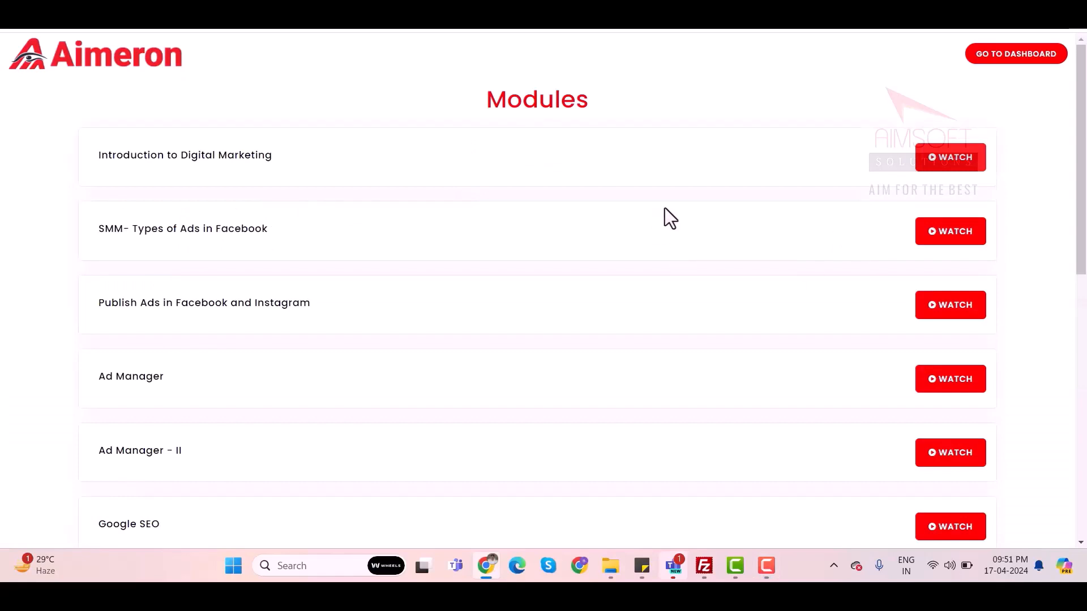
pyautogui.click(958, 248)
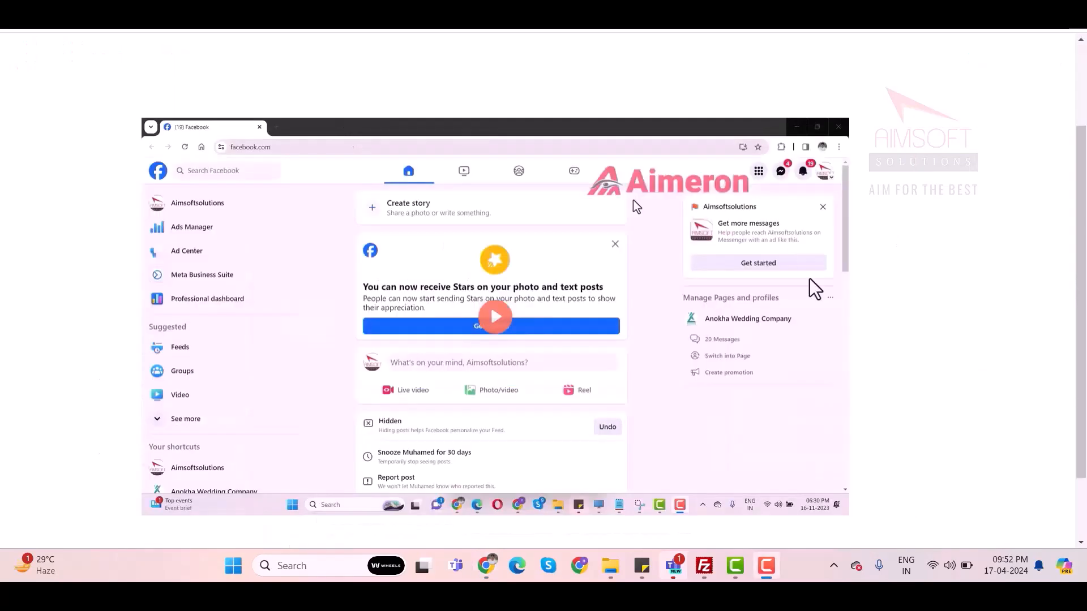